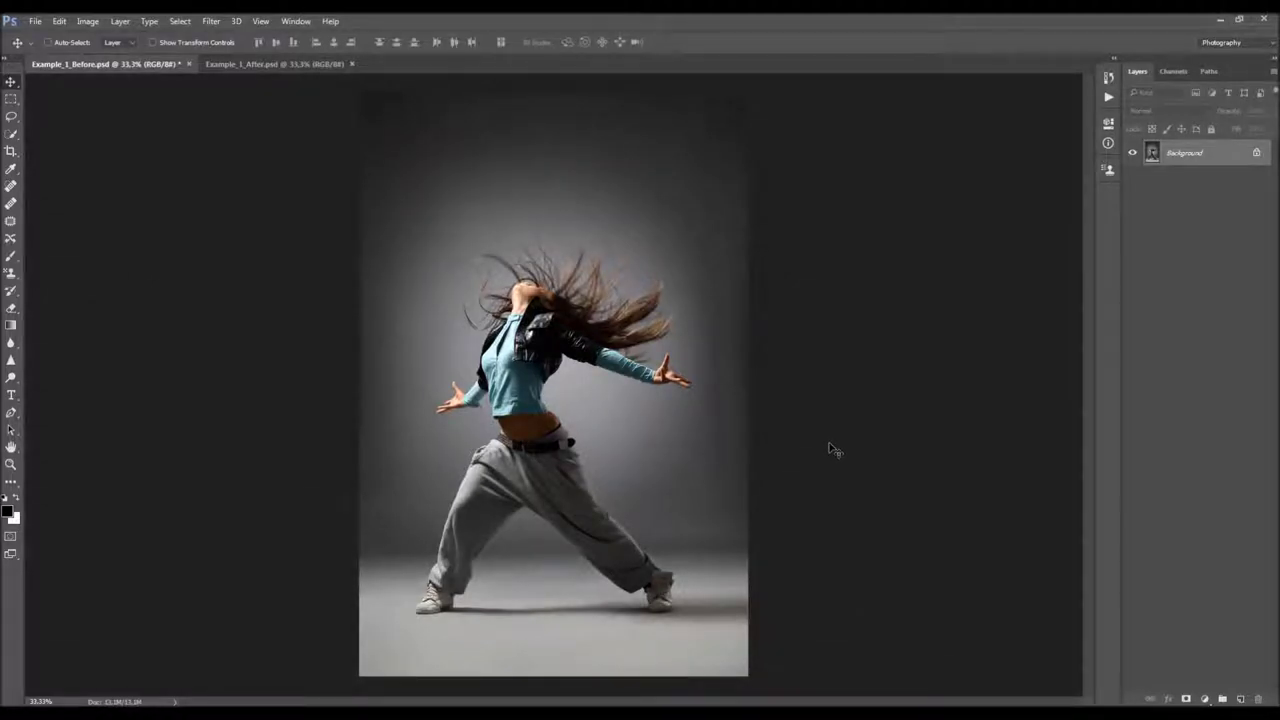
- View the finished fire effect in Example_1_After.psd and close that document
{"action": "left_click", "coordinate": [324, 68]}
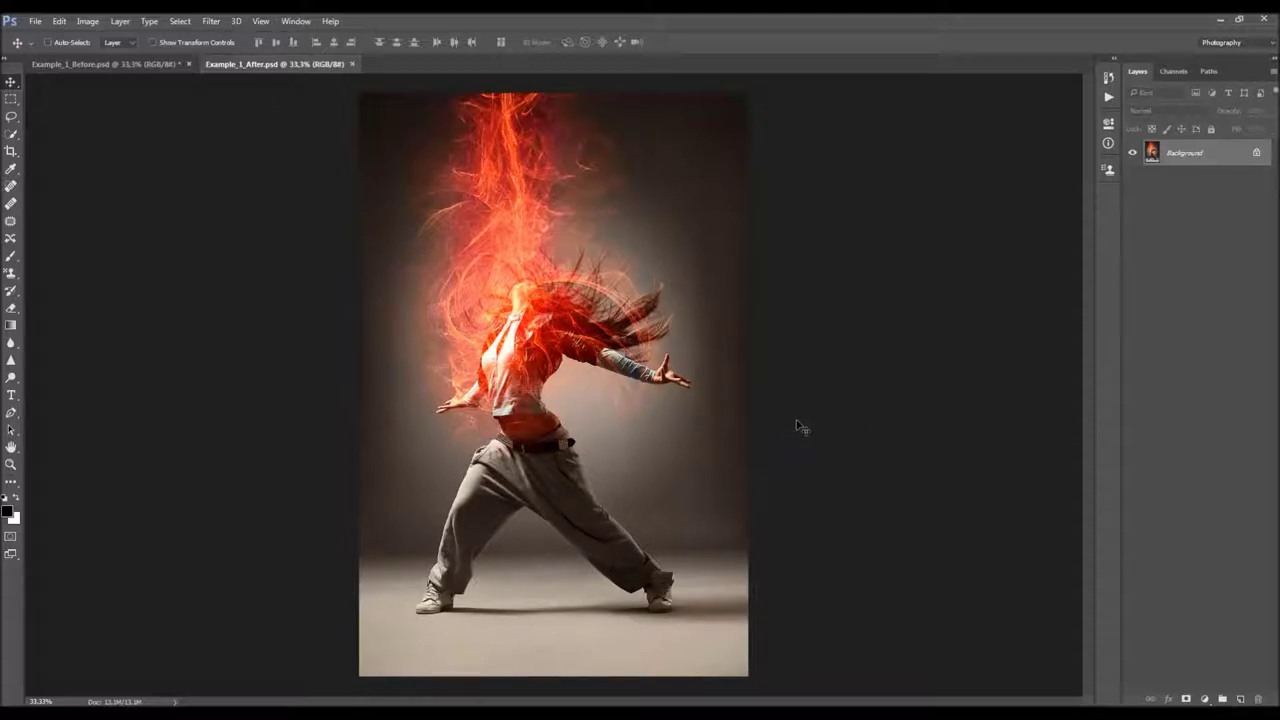
{"action": "left_click", "coordinate": [352, 65]}
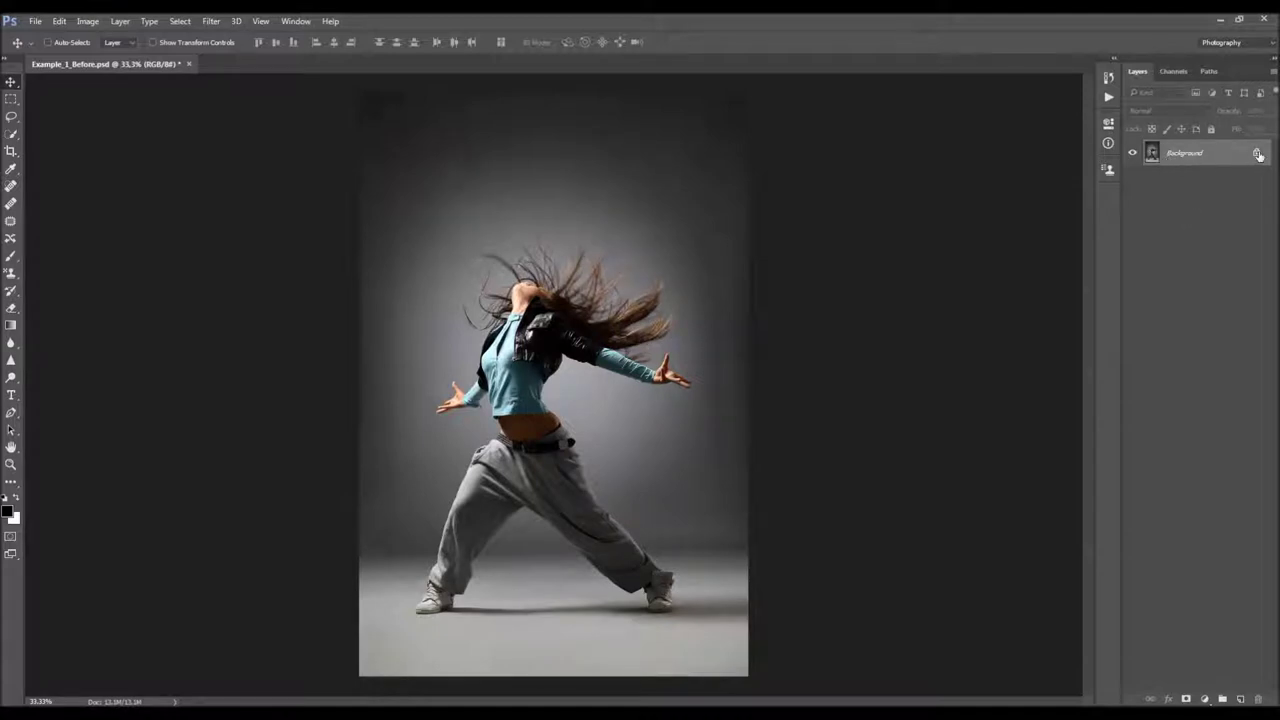
- Unlock the Background layer as a normal layer and convert it back with Background from Layer
{"action": "double_click", "coordinate": [1226, 156]}
{"action": "key", "text": "Return"}
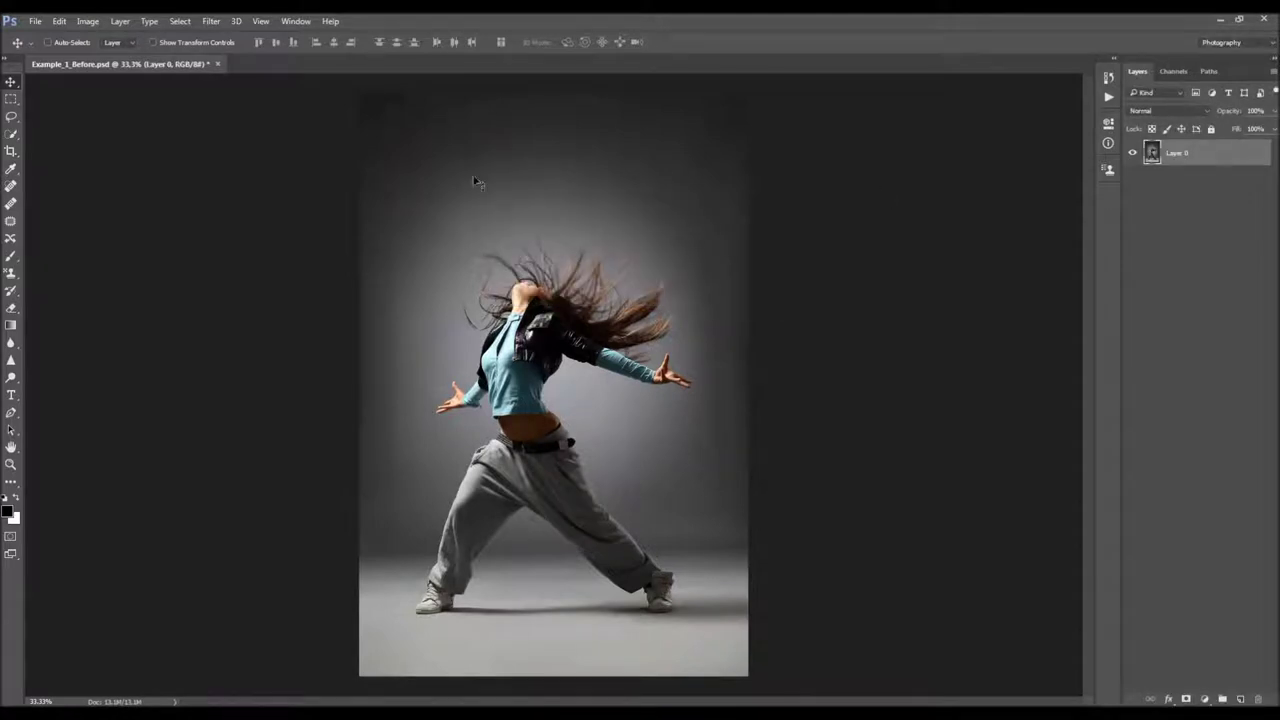
{"action": "left_click", "coordinate": [120, 21]}
{"action": "mouse_move", "coordinate": [148, 40]}
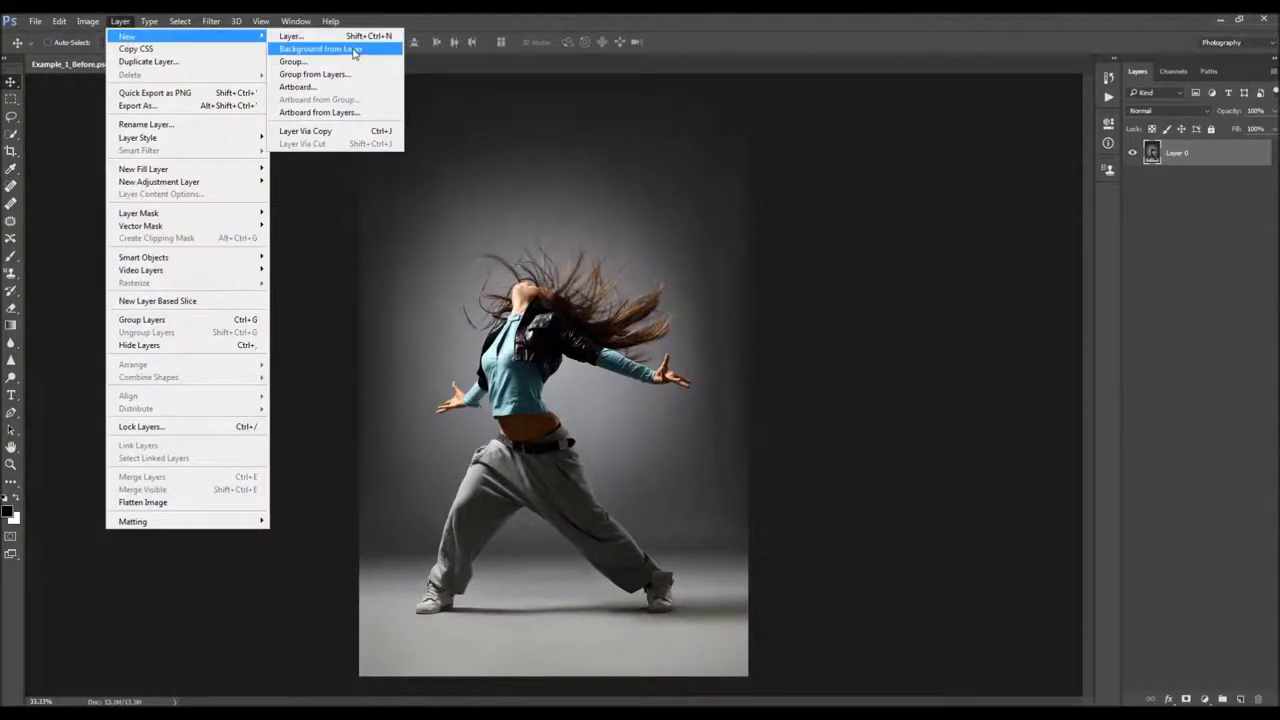
{"action": "left_click", "coordinate": [345, 48]}
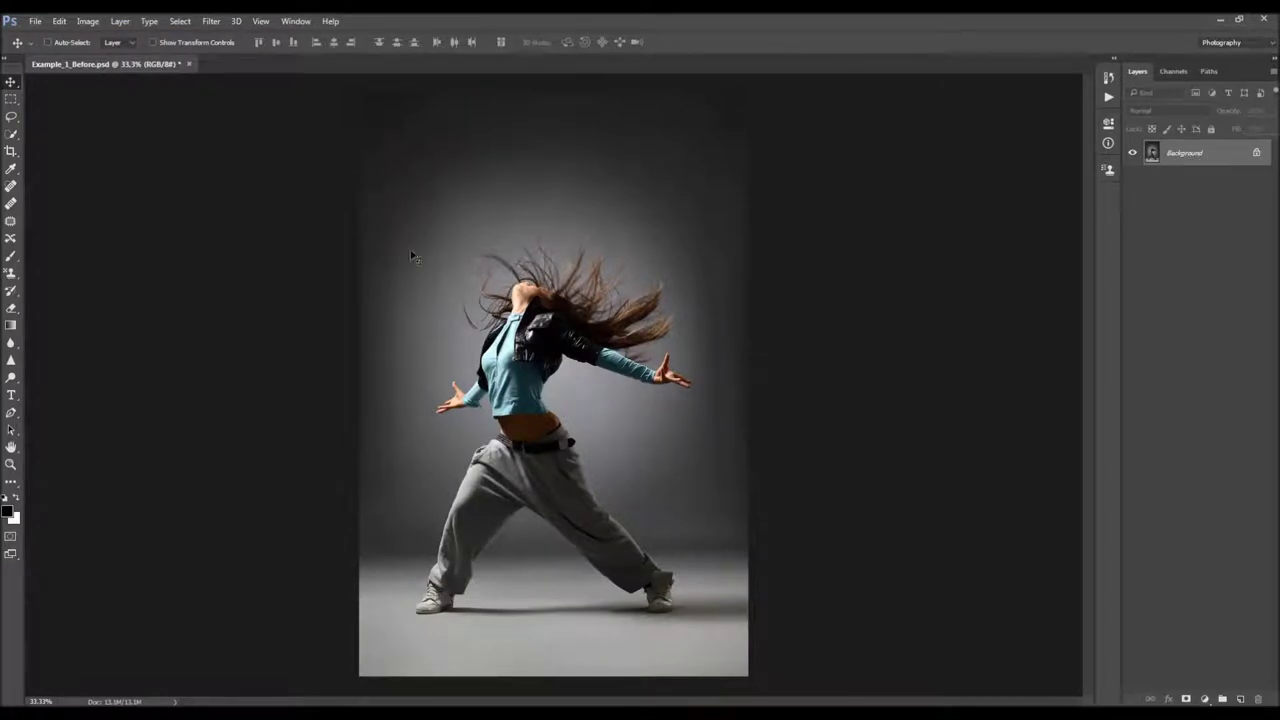
- Check the photo's colour mode, bit depth, pixel dimensions and resolution without changing them
{"action": "left_click", "coordinate": [88, 21]}
{"action": "mouse_move", "coordinate": [96, 36]}
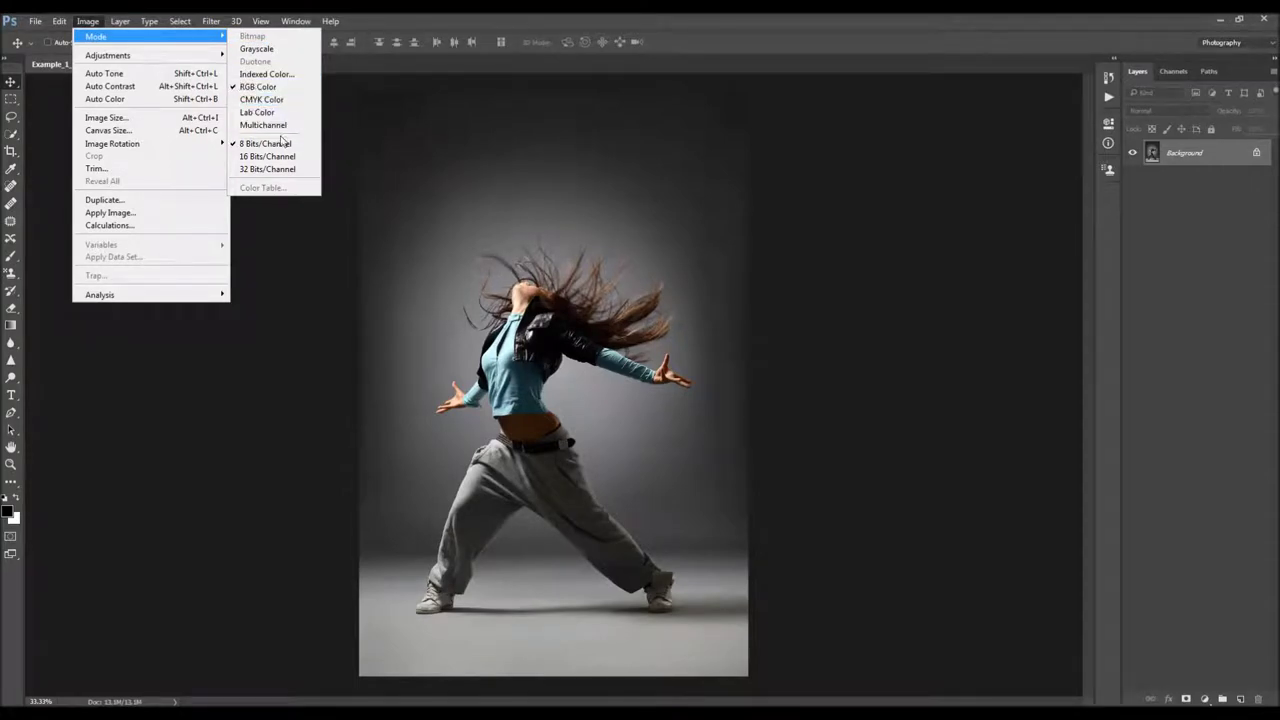
{"action": "left_click", "coordinate": [164, 118]}
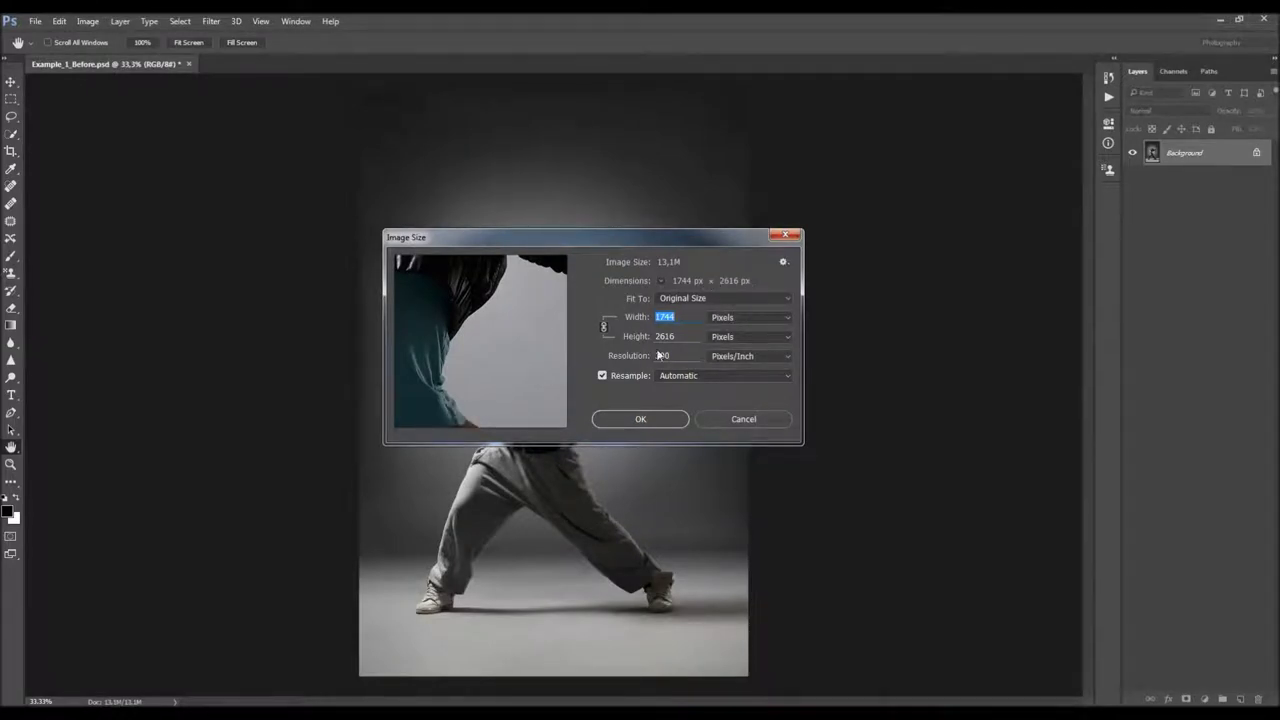
{"action": "left_click", "coordinate": [784, 236]}
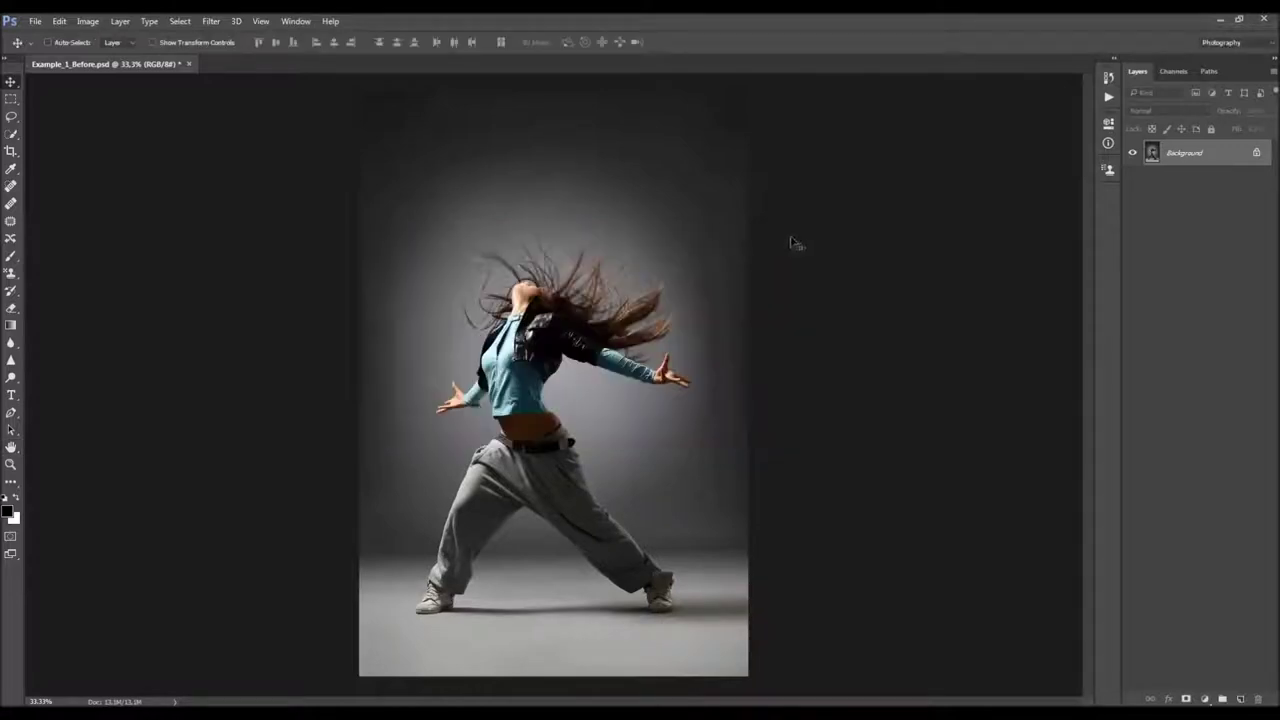
- Load the Fractal action set from the Fractal Photoshop Action folder
{"action": "left_click", "coordinate": [290, 24]}
{"action": "left_click", "coordinate": [331, 111]}
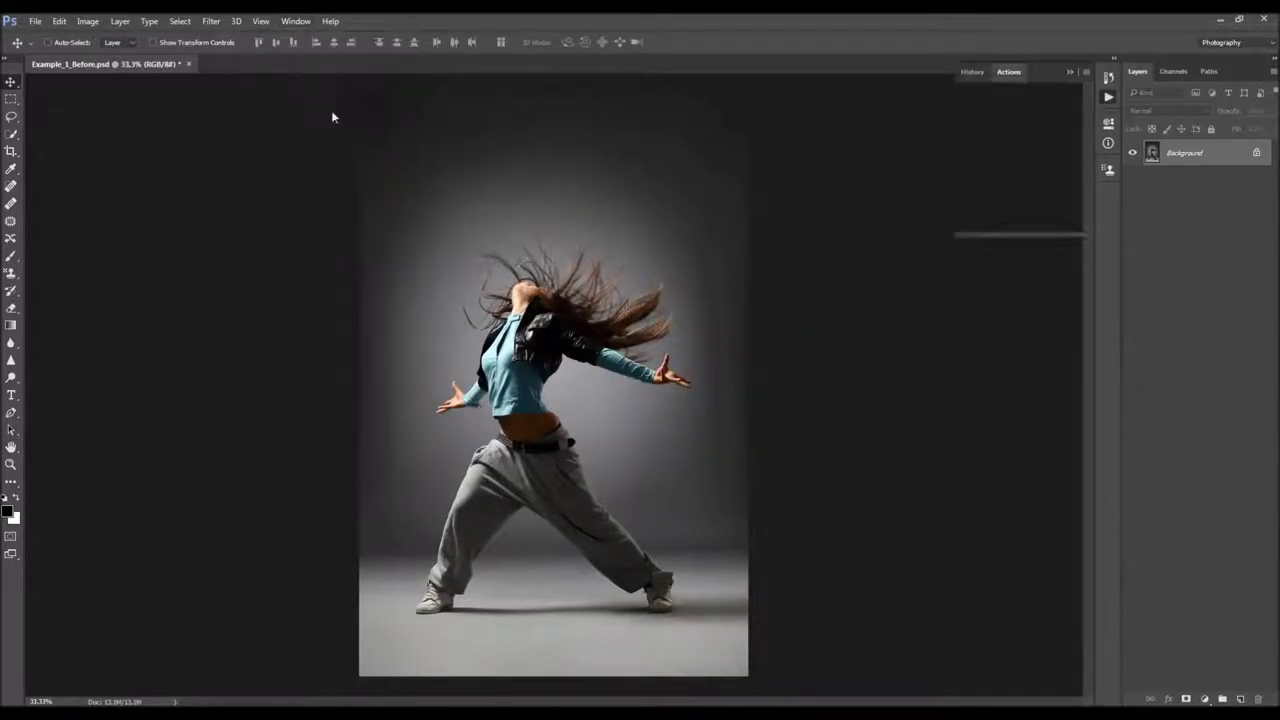
{"action": "left_click", "coordinate": [1086, 72]}
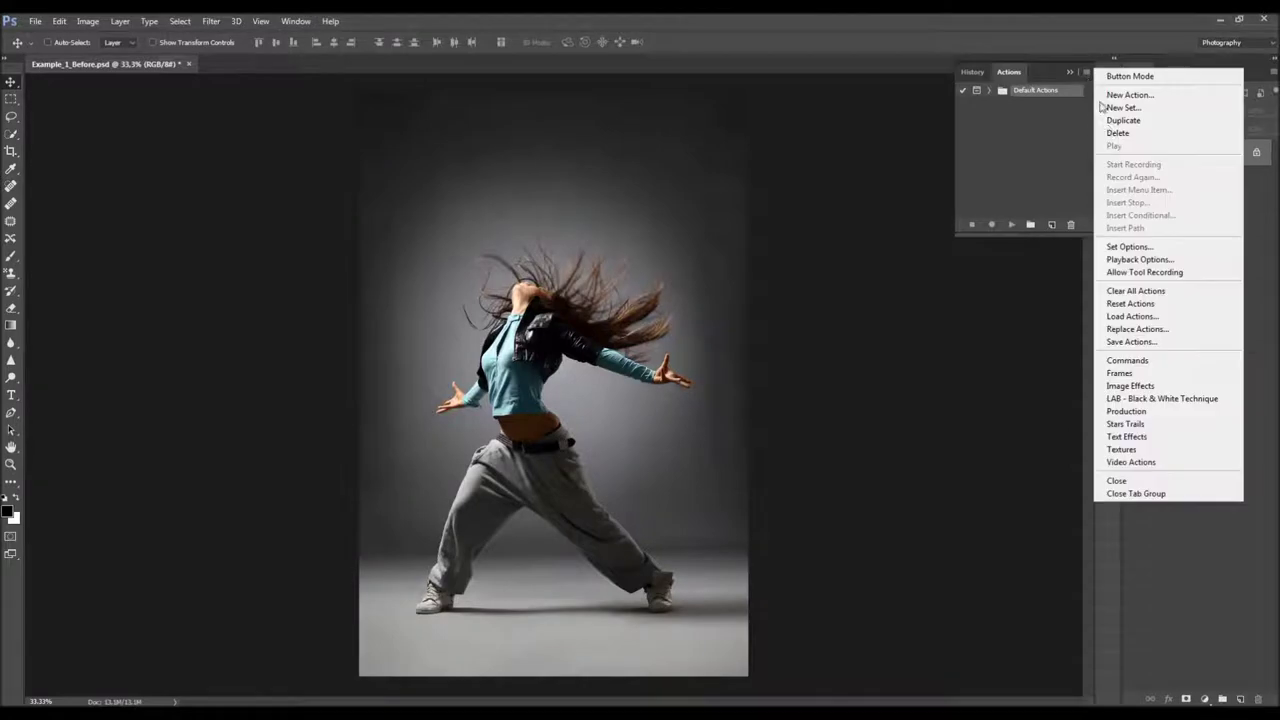
{"action": "left_click", "coordinate": [1127, 318]}
{"action": "left_click", "coordinate": [418, 248]}
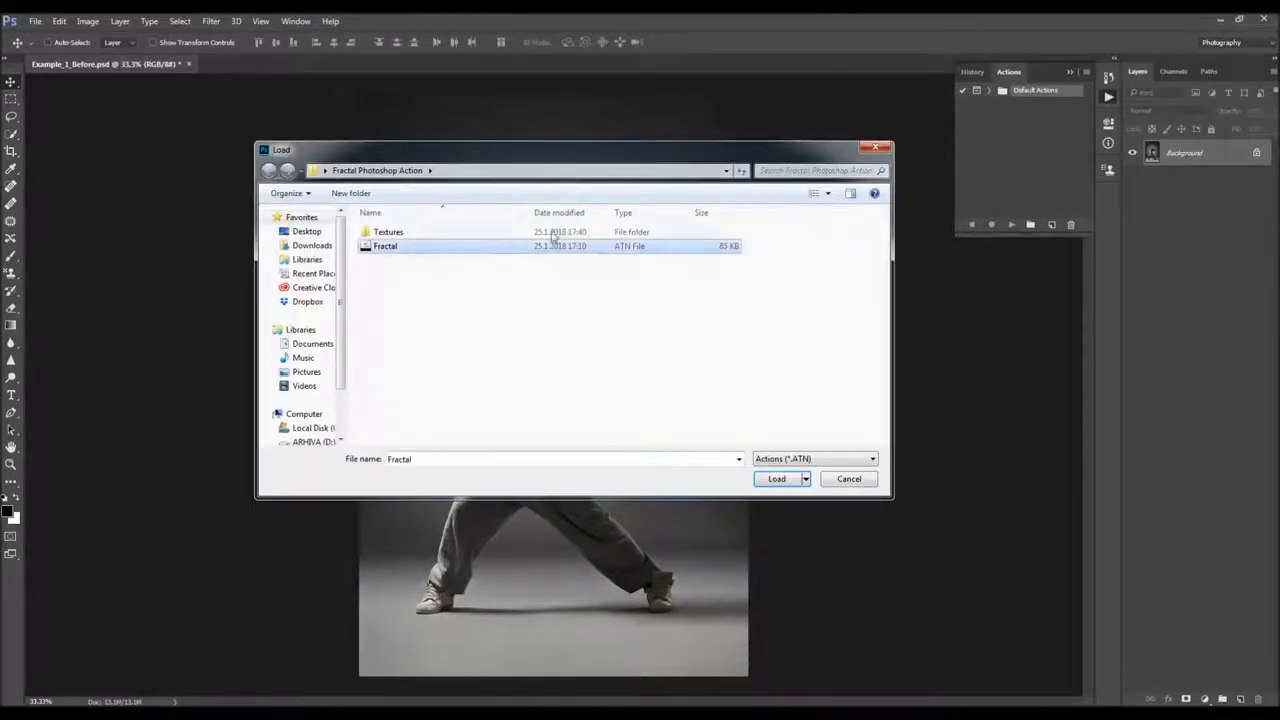
{"action": "left_click", "coordinate": [772, 478]}
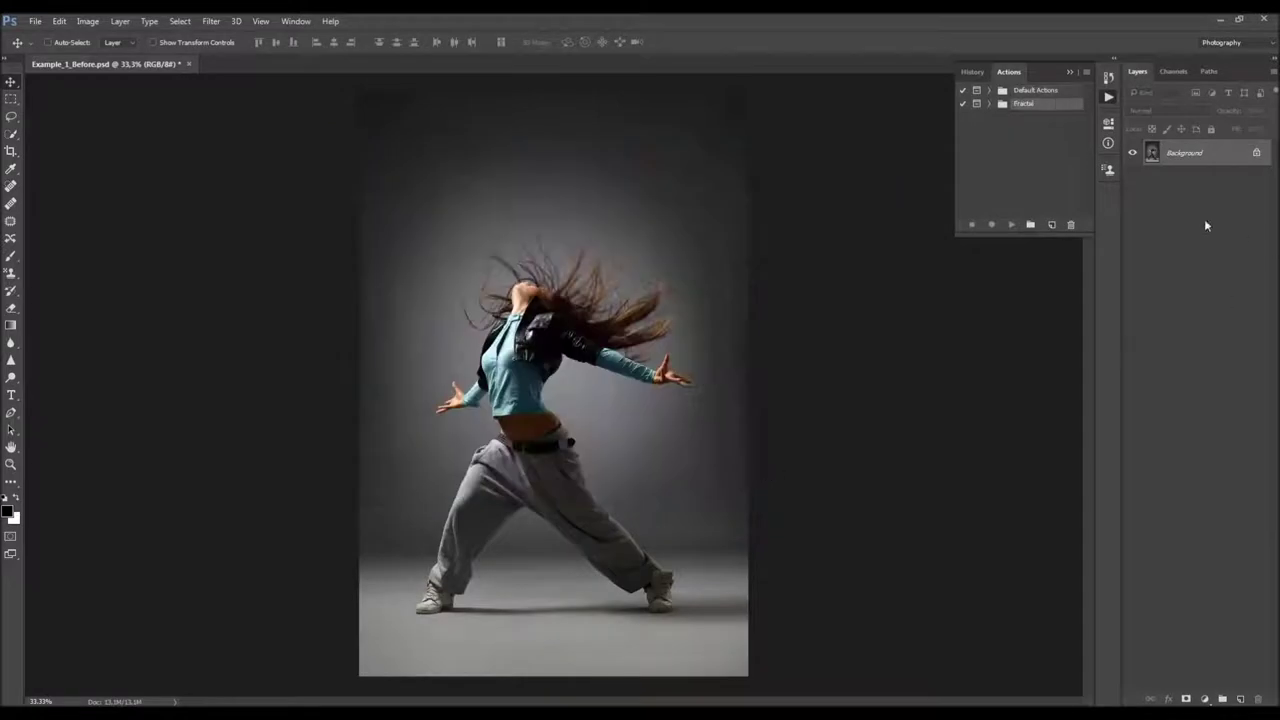
- Expand the Fractal action set, enlarge the actions list, and play the Fractal action through to its texture selection
{"action": "left_click", "coordinate": [990, 104]}
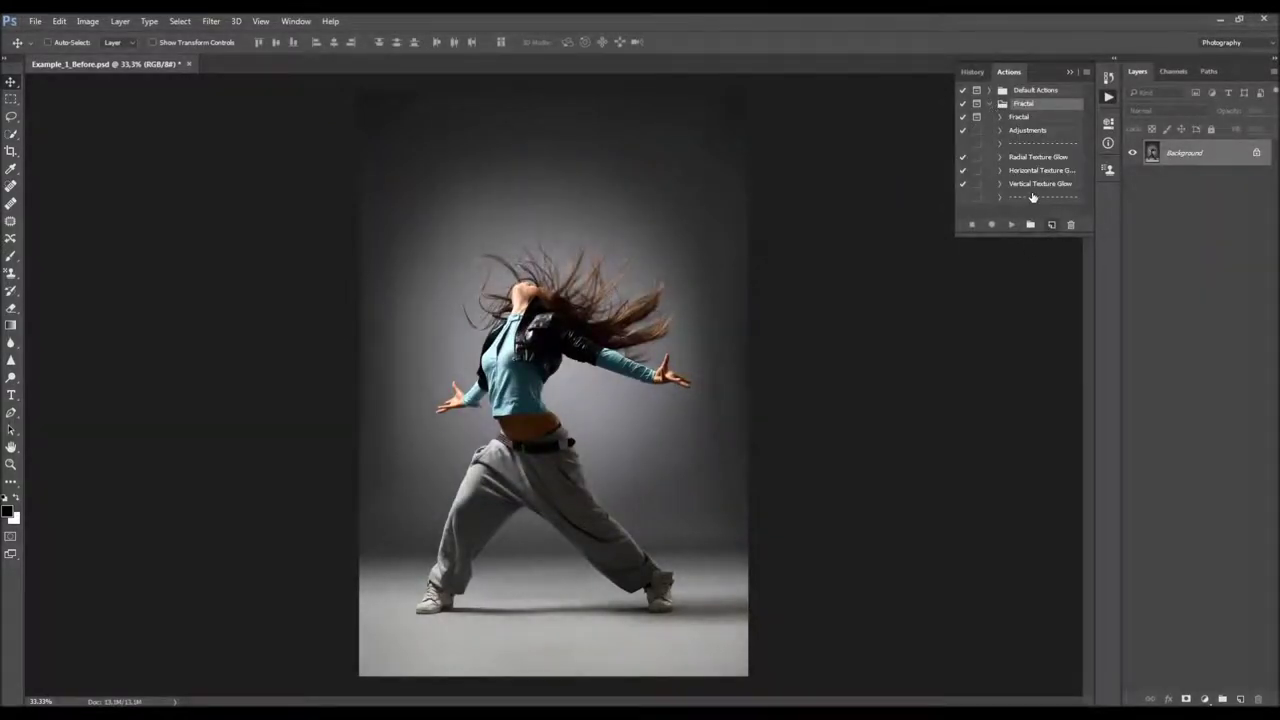
{"action": "left_click_drag", "start_coordinate": [956, 234], "coordinate": [903, 340]}
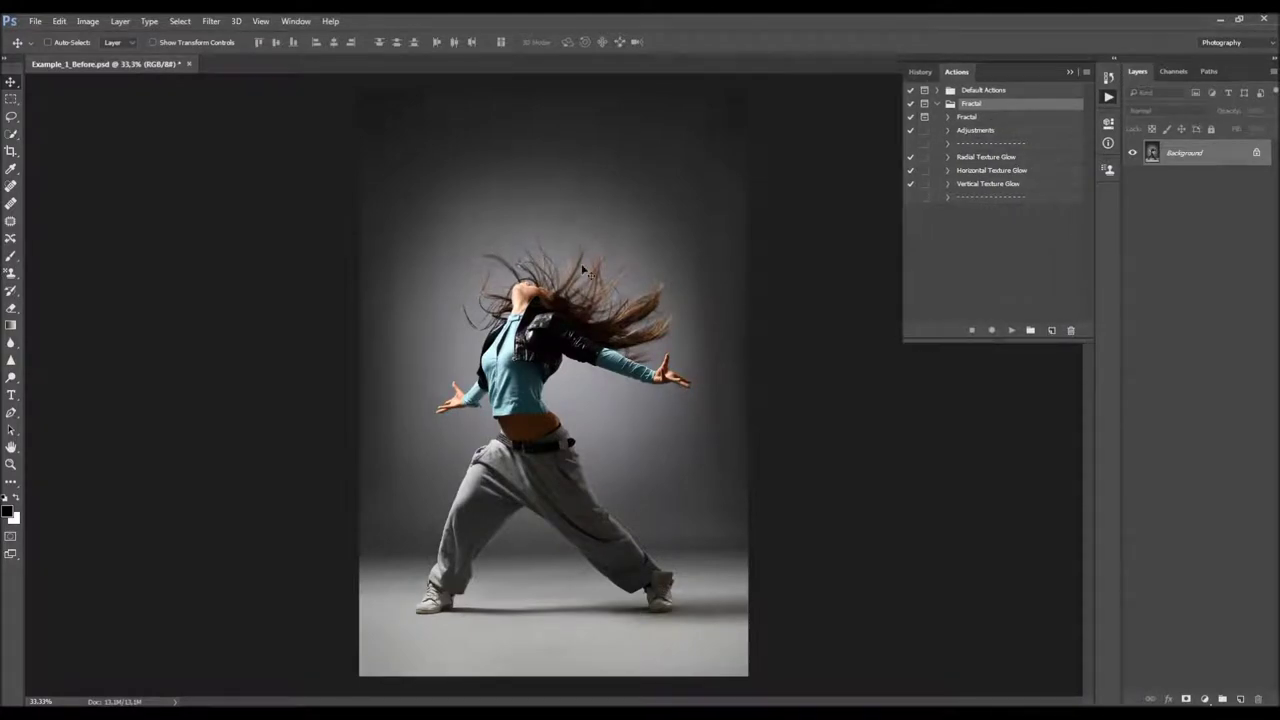
{"action": "left_click", "coordinate": [987, 119]}
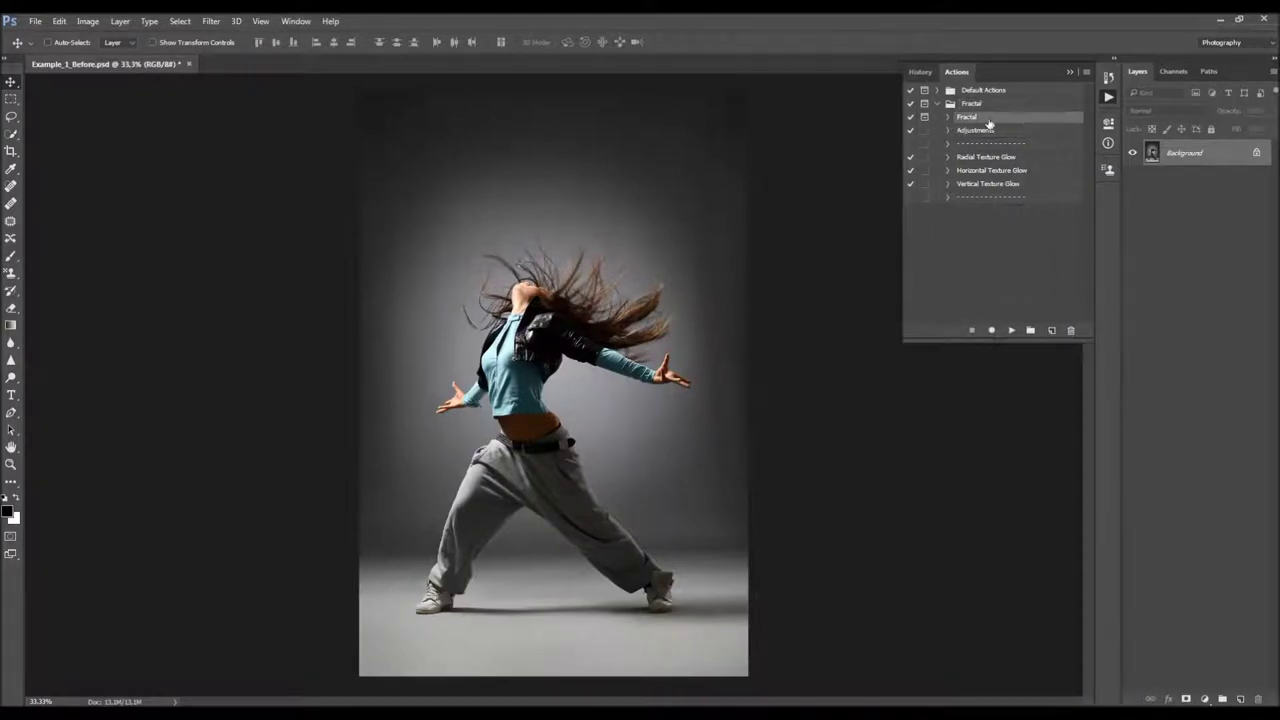
{"action": "left_click", "coordinate": [1010, 331]}
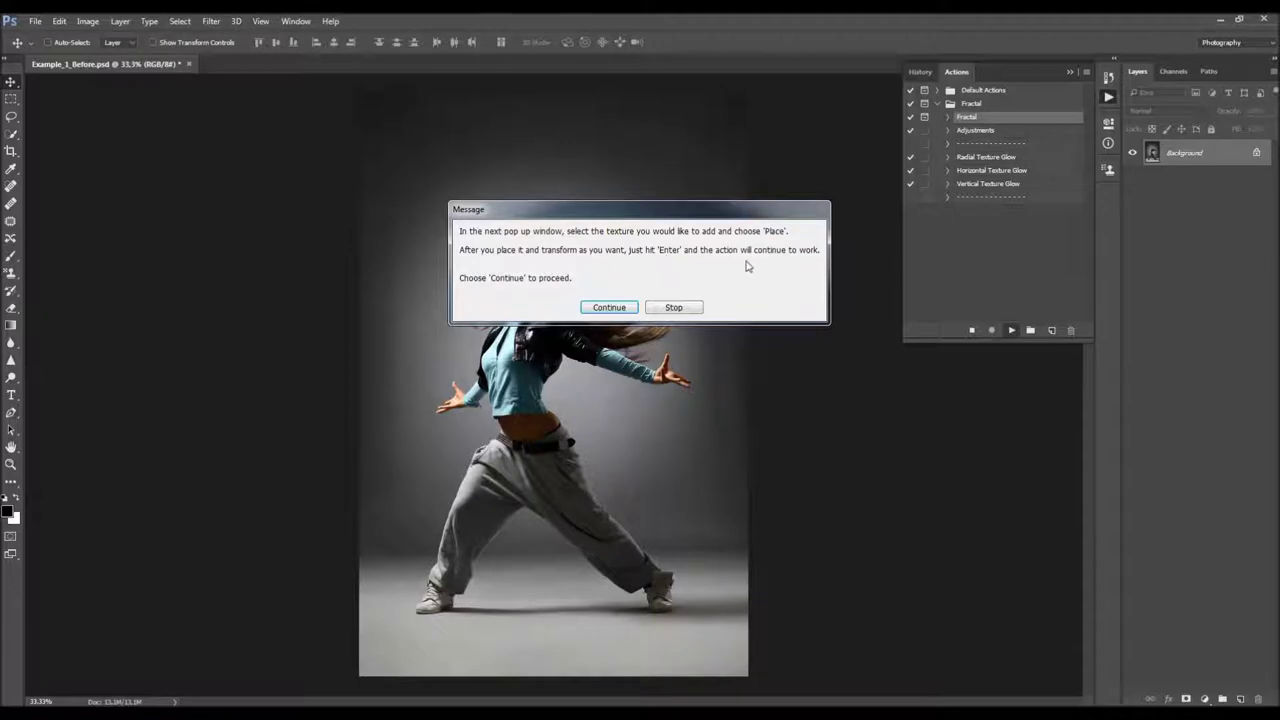
{"action": "left_click", "coordinate": [608, 307]}
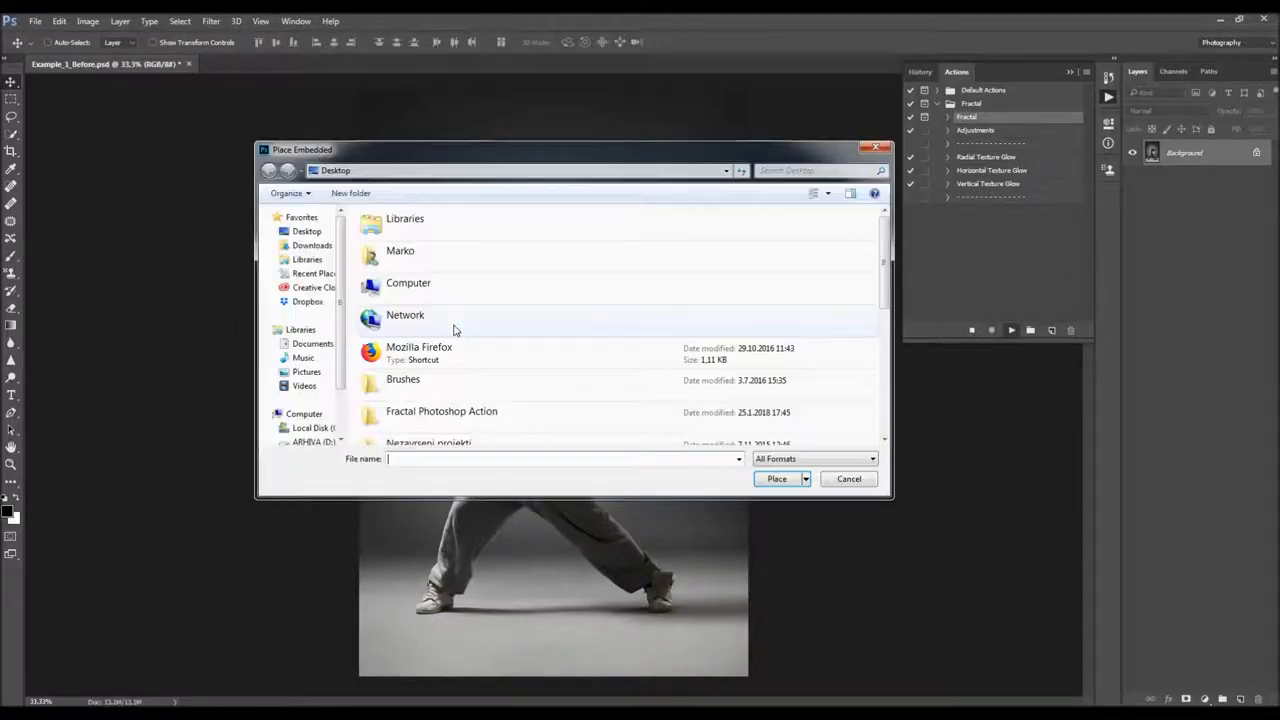
- Examine the textures in the 1920 x 1080 and 3840 x 2160 folders of Fractal Photoshop Action
{"action": "double_click", "coordinate": [441, 412]}
{"action": "double_click", "coordinate": [407, 238]}
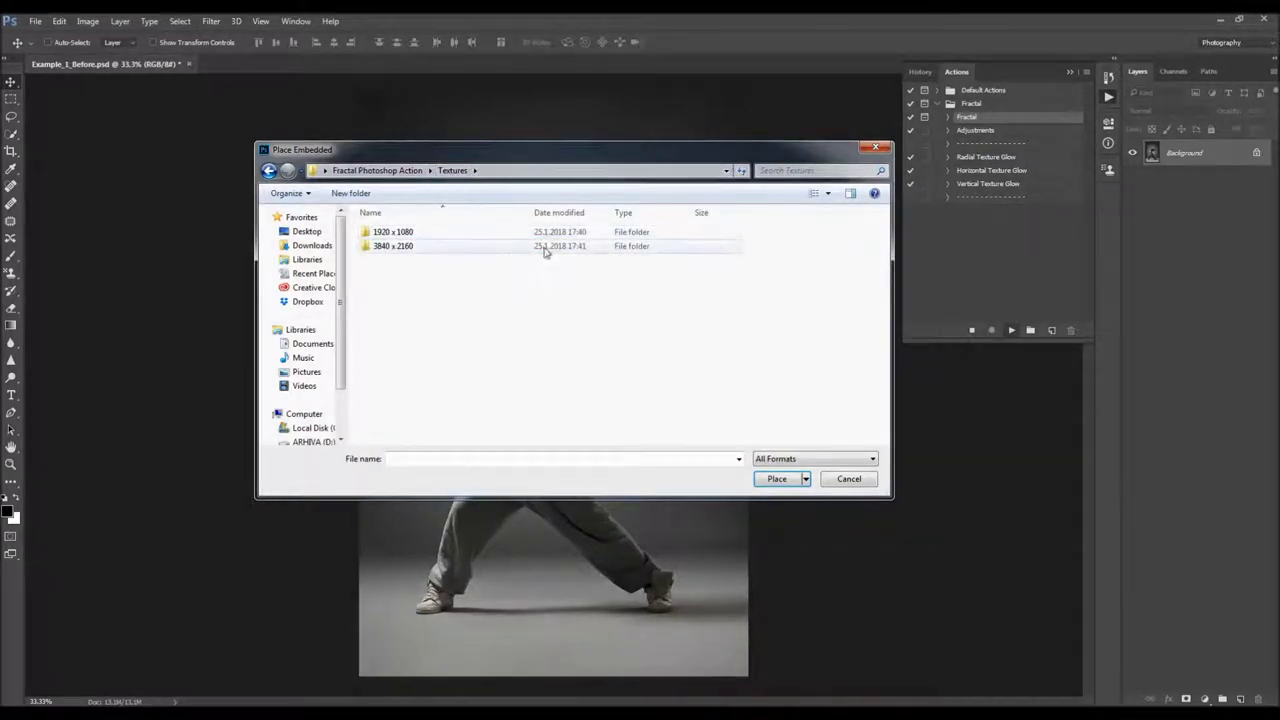
{"action": "double_click", "coordinate": [449, 236]}
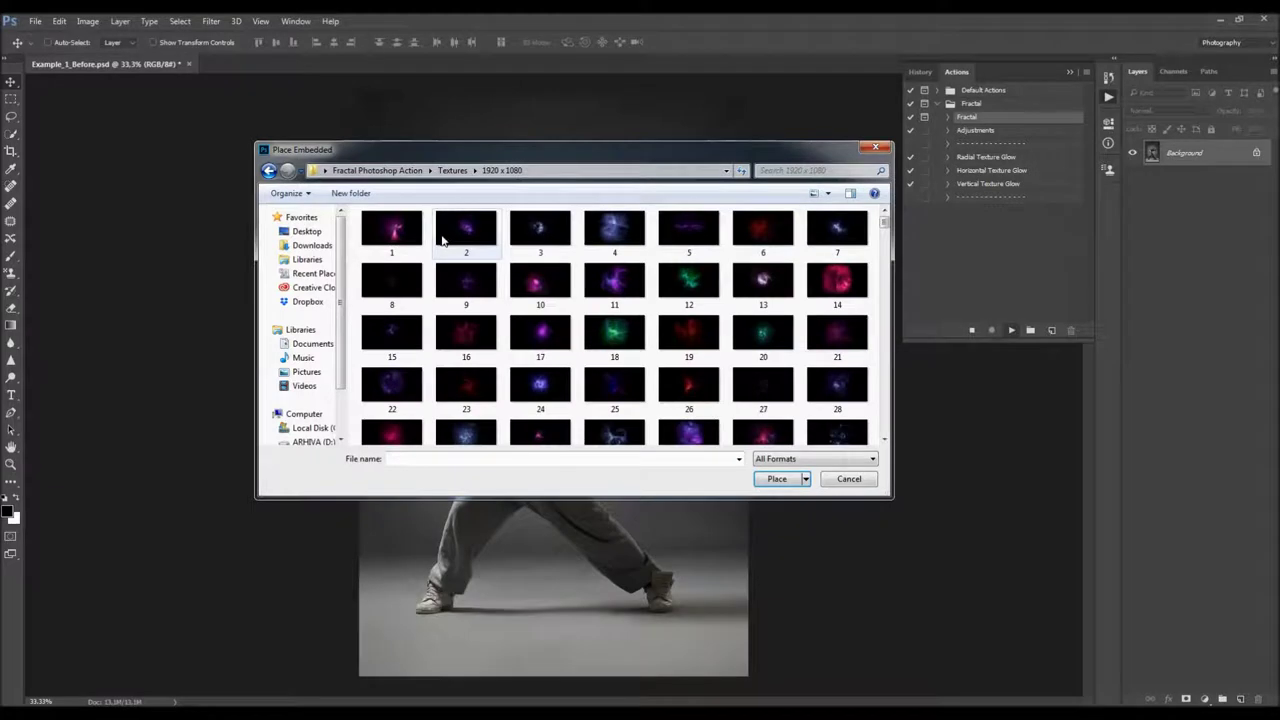
{"action": "key", "text": "BackSpace"}
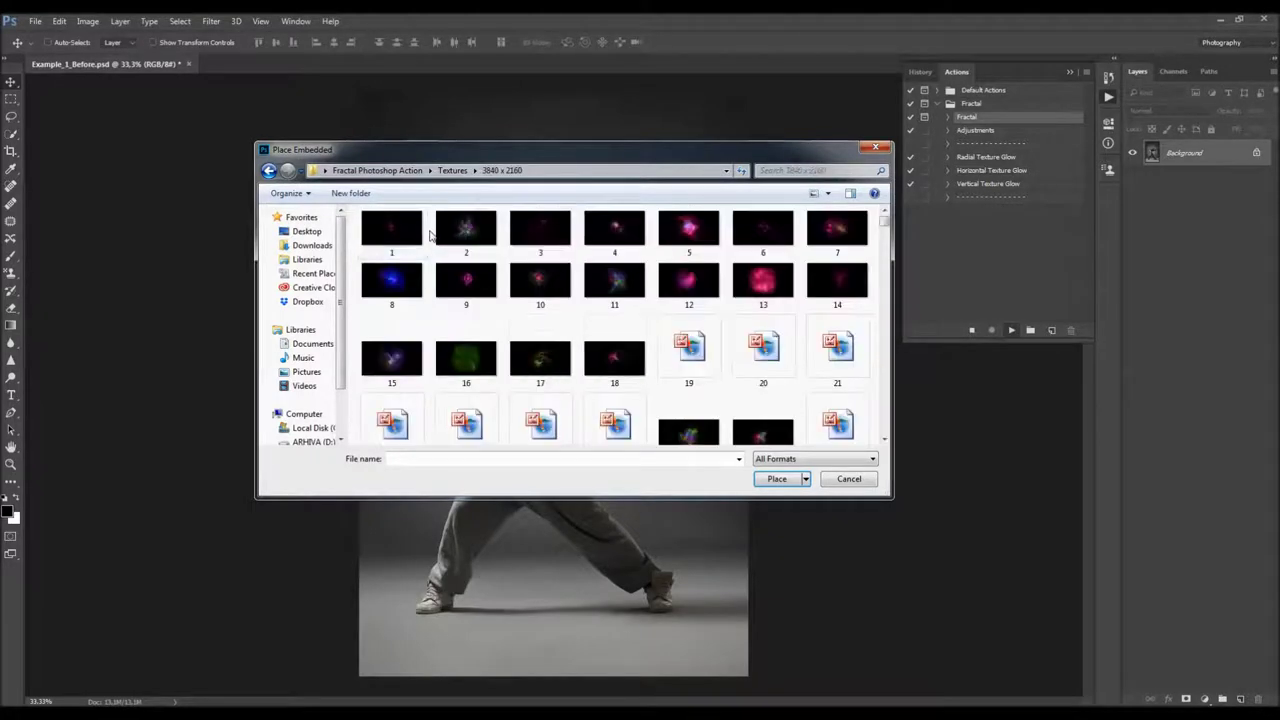
{"action": "double_click", "coordinate": [427, 236]}
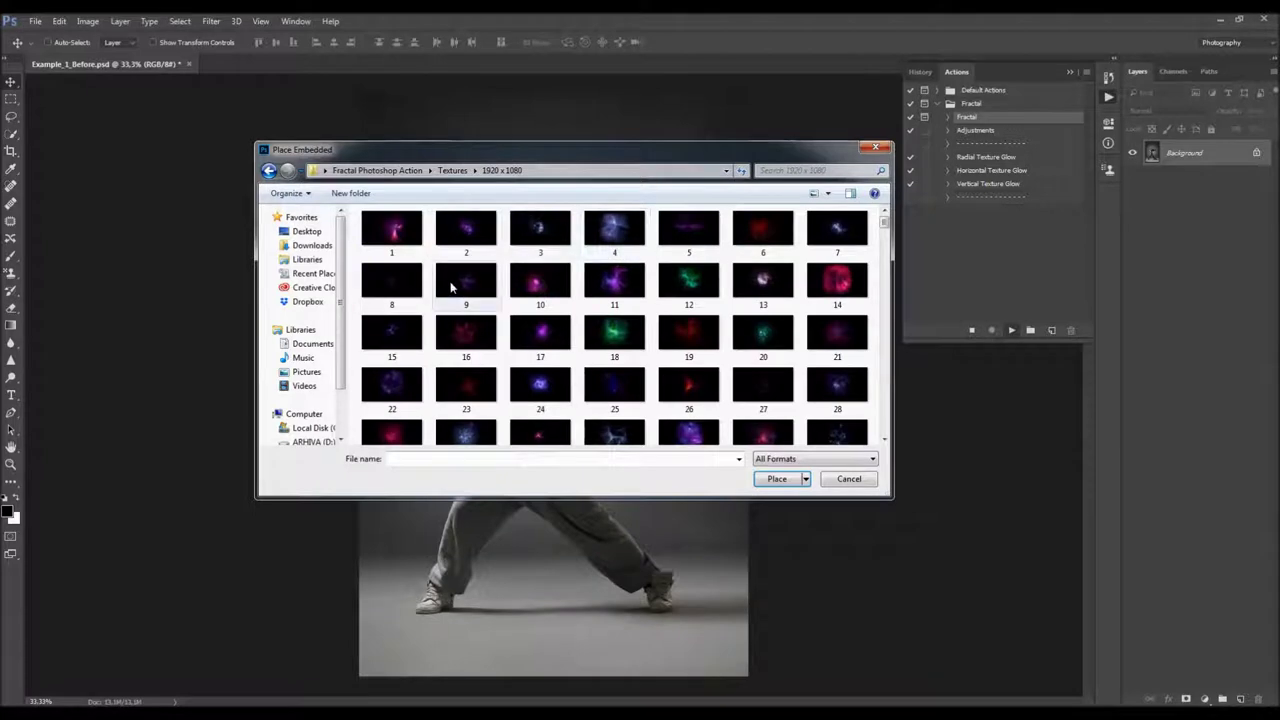
{"action": "key", "text": "BackSpace"}
{"action": "double_click", "coordinate": [421, 247]}
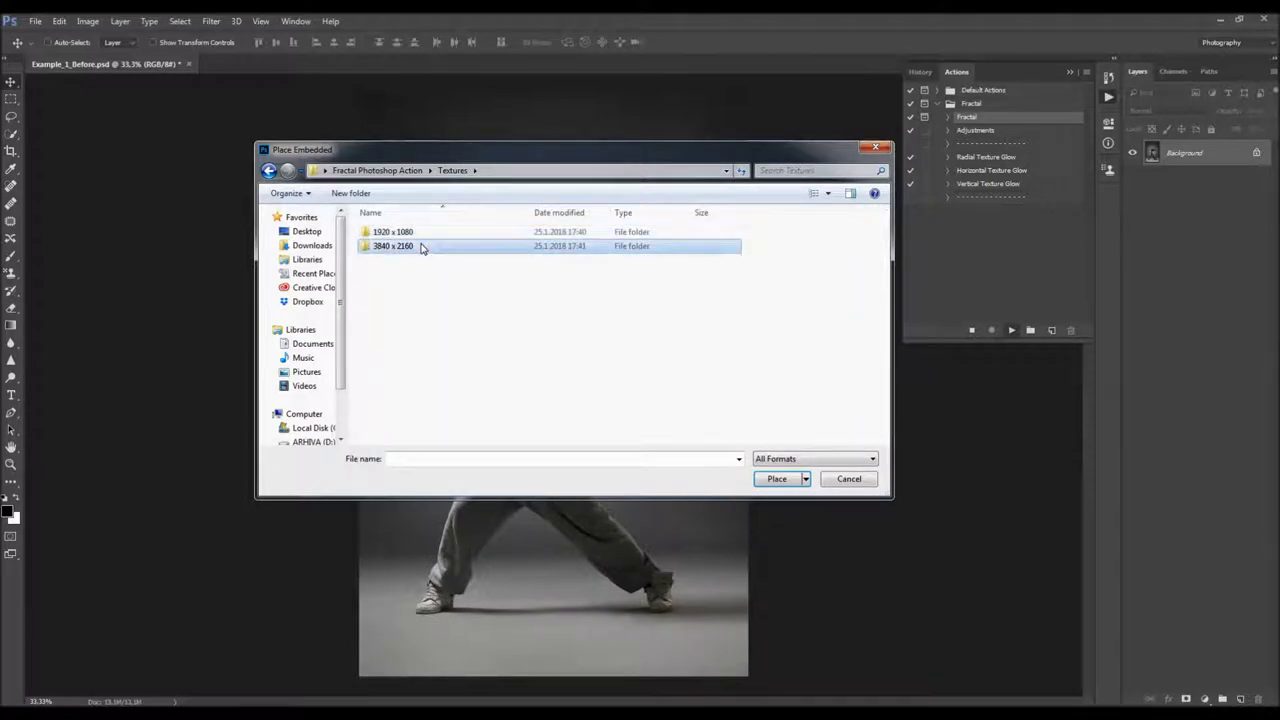
{"action": "key", "text": "BackSpace"}
- Place texture 263 from the 1920 x 1080 textures folder into the photo
{"action": "double_click", "coordinate": [435, 233]}
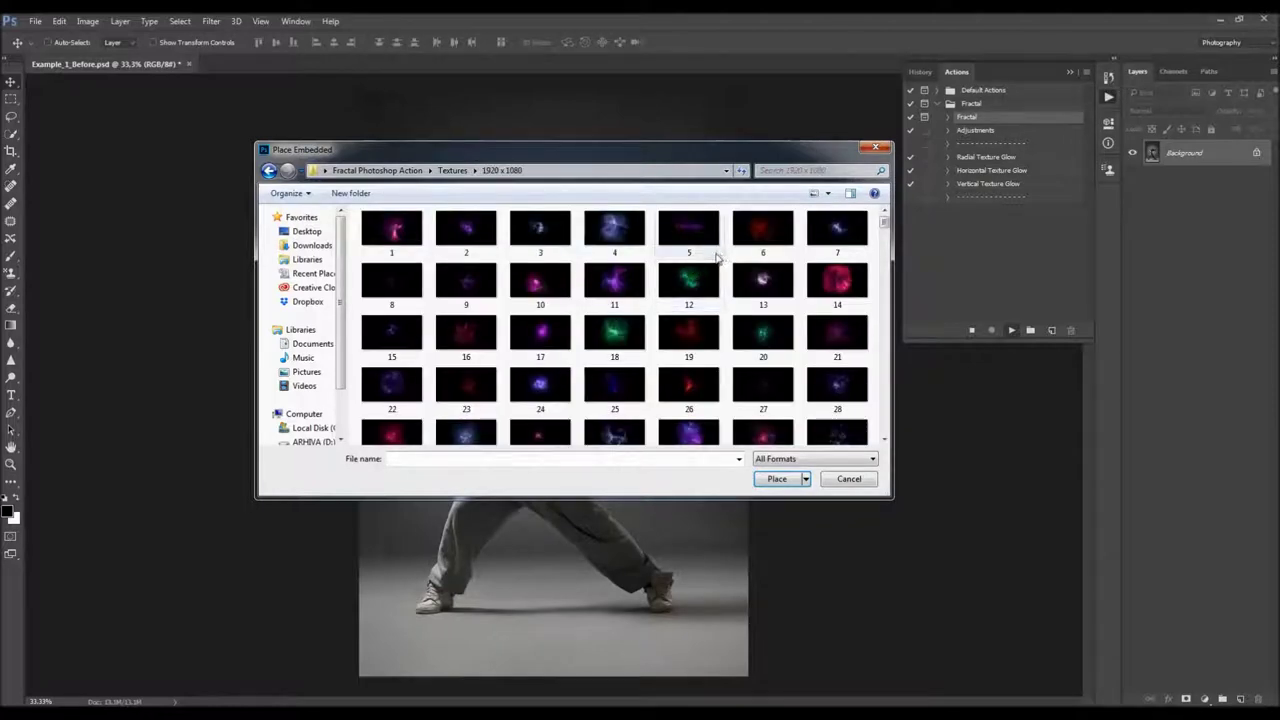
{"action": "scroll", "coordinate": [700, 258], "scroll_direction": "down", "scroll_amount": 5}
{"action": "scroll", "coordinate": [688, 260], "scroll_direction": "down", "scroll_amount": 15}
{"action": "left_click", "coordinate": [614, 230]}
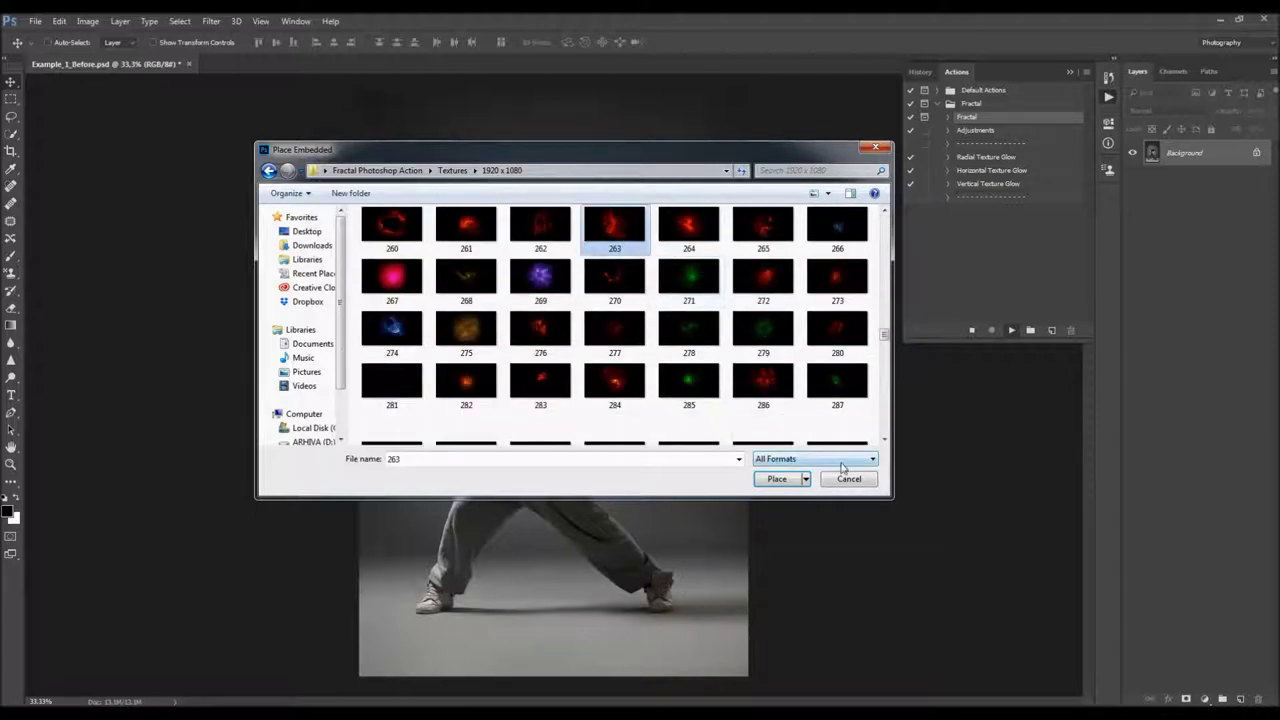
{"action": "left_click", "coordinate": [780, 478]}
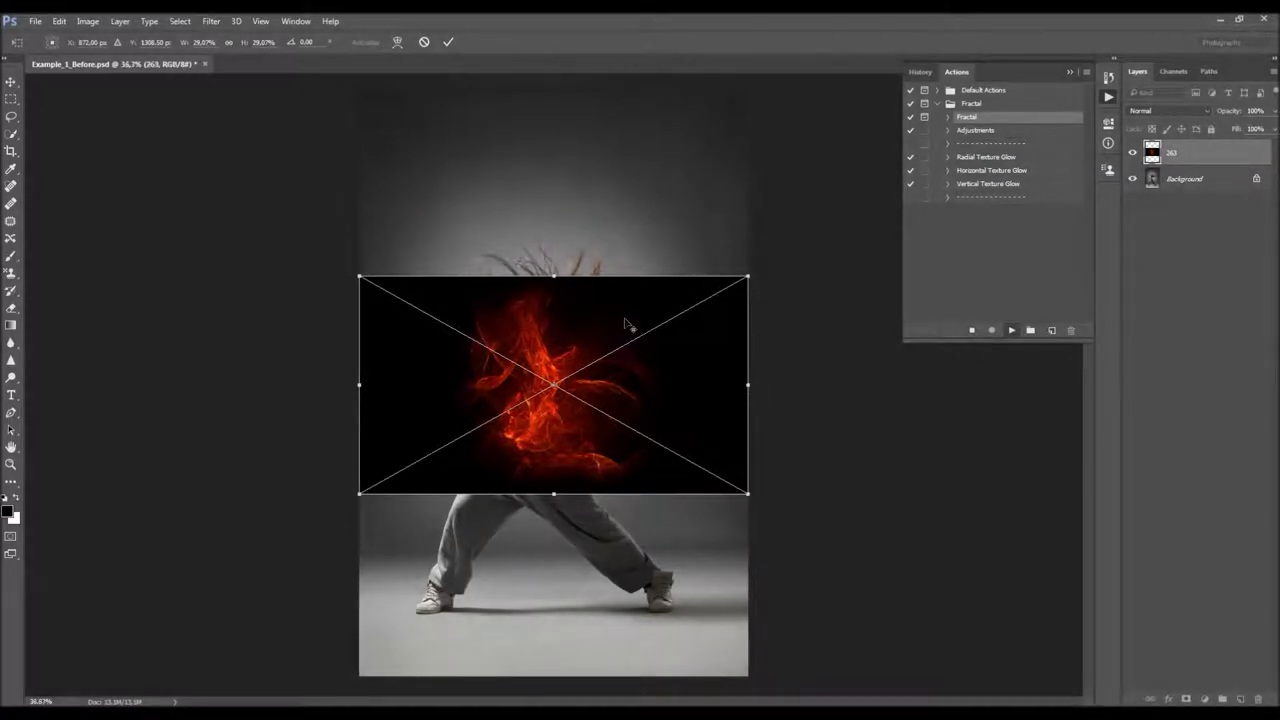
- Position the placed texture over the dancer's torso and commit it so the Fractal action continues
{"action": "scroll", "coordinate": [619, 326], "scroll_direction": "up", "scroll_amount": 1}
{"action": "left_click_drag", "start_coordinate": [591, 331], "coordinate": [569, 309]}
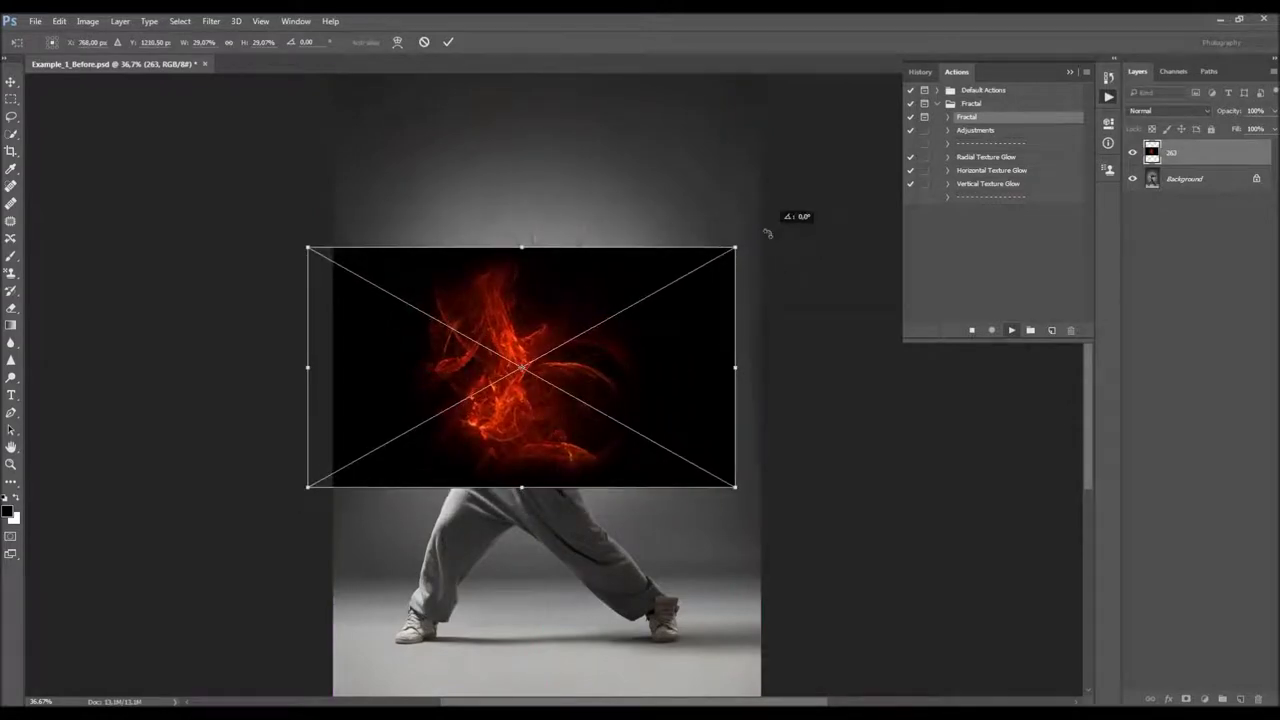
{"action": "left_click_drag", "start_coordinate": [566, 296], "coordinate": [603, 335]}
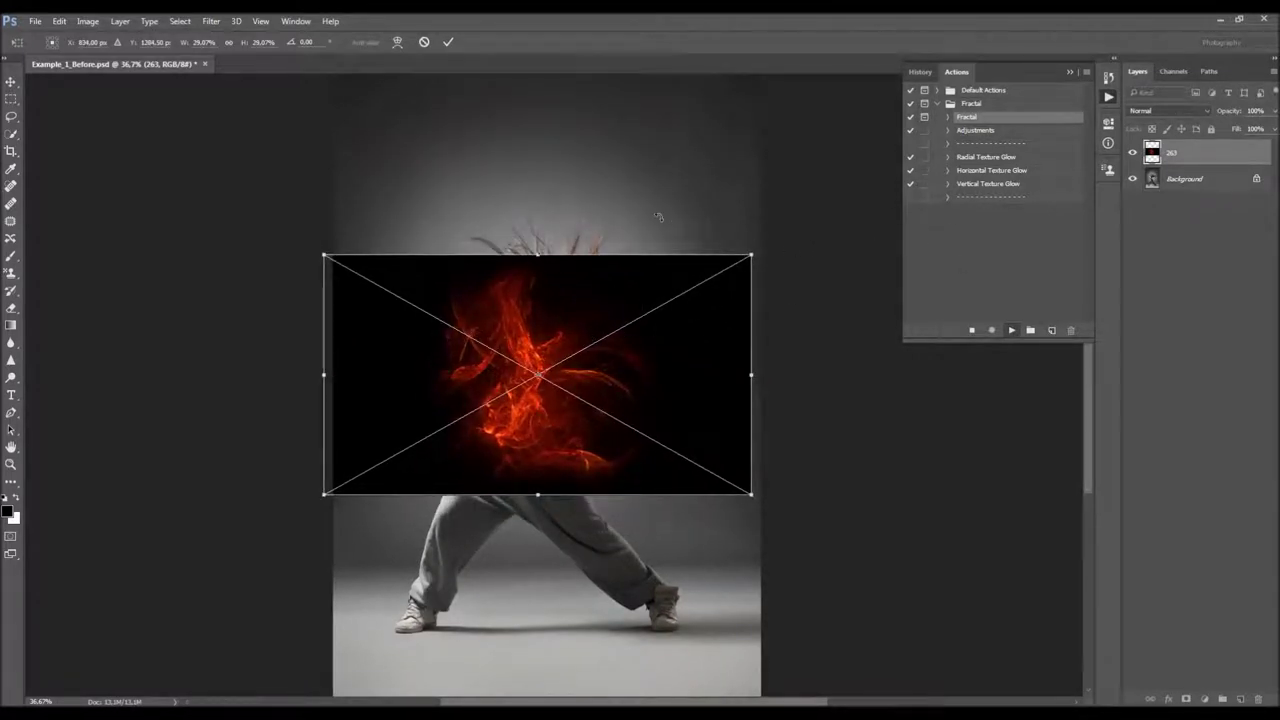
{"action": "key", "text": "Return"}
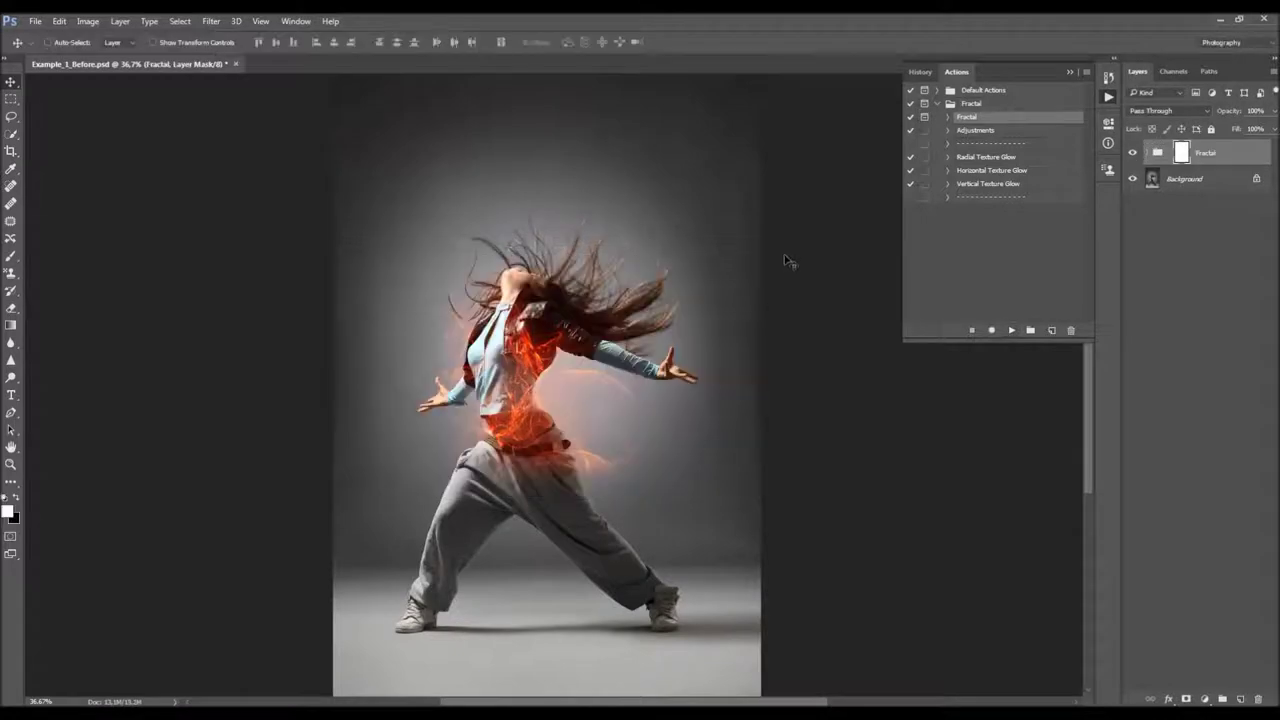
- Shift the Fractal group's effect up over the dancer's upper body and expand the group to select its Texture layer
{"action": "left_click", "coordinate": [1156, 152]}
{"action": "left_click_drag", "start_coordinate": [636, 377], "coordinate": [608, 319]}
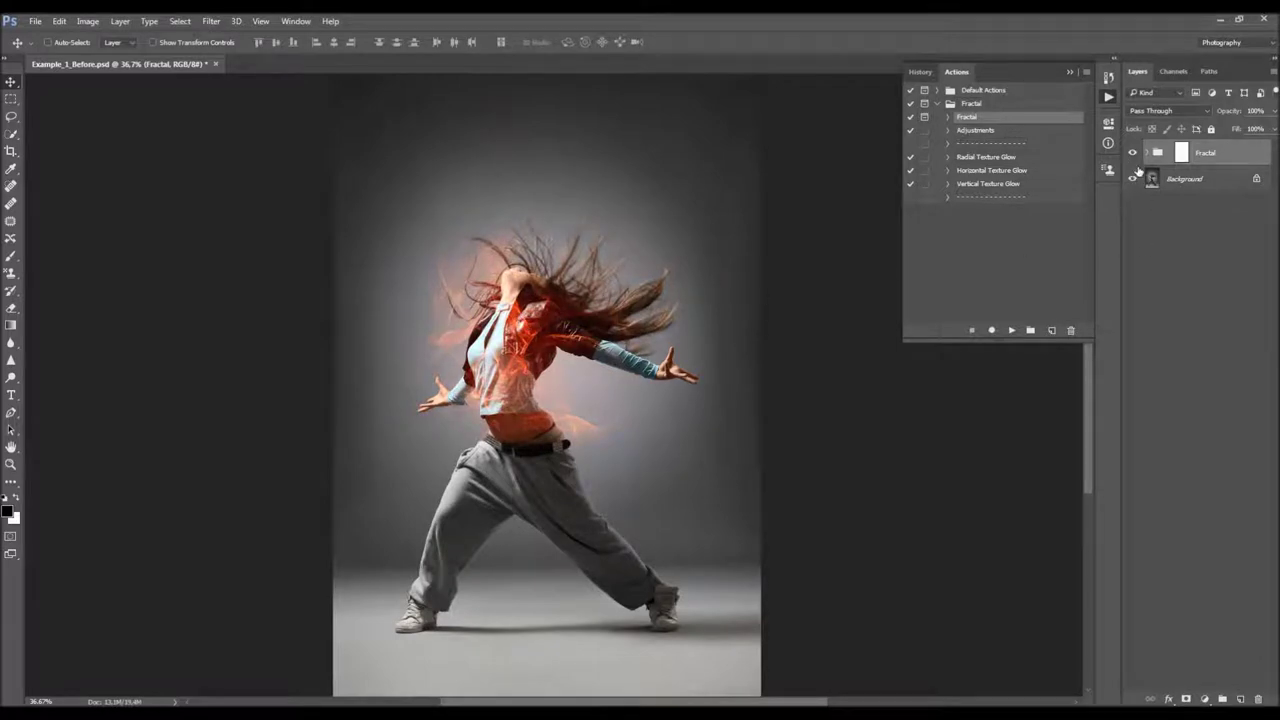
{"action": "left_click", "coordinate": [1147, 153]}
{"action": "left_click_drag", "start_coordinate": [1120, 210], "coordinate": [1074, 223]}
{"action": "left_click", "coordinate": [1168, 231]}
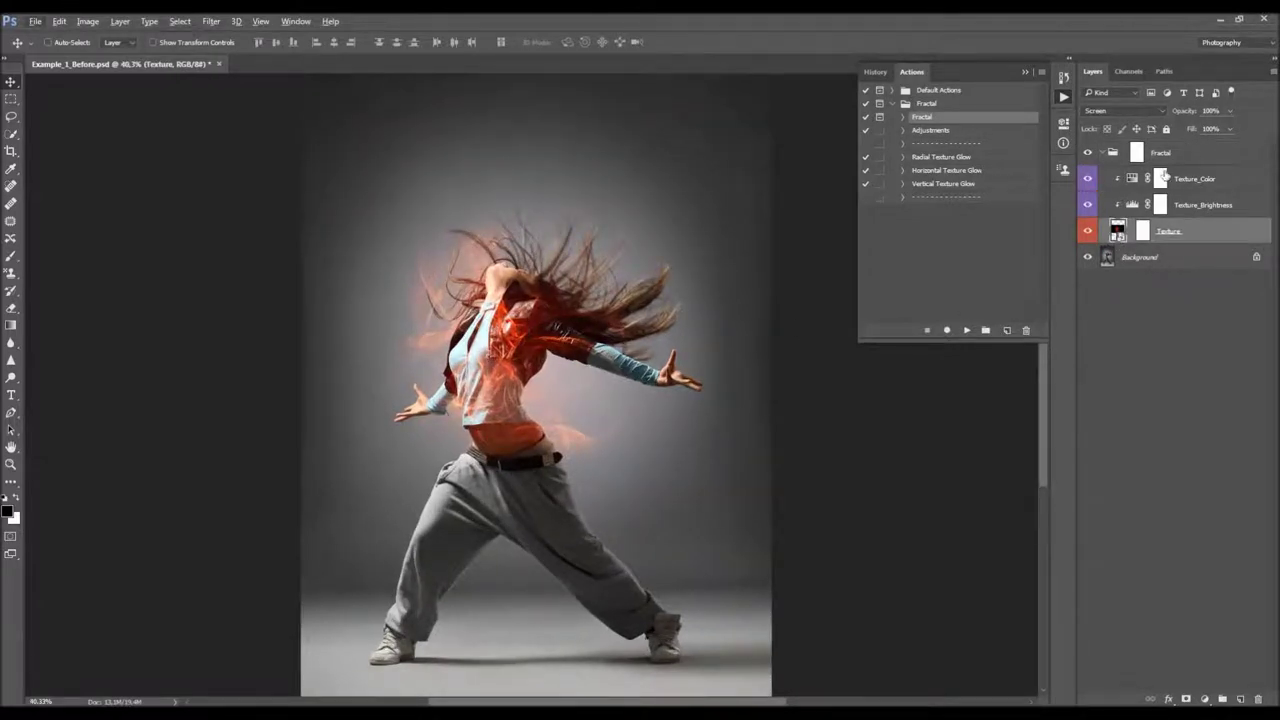
- Toggle the visibility of the Fractal group and the Texture layer to compare the photo with and without the effect
{"action": "left_click", "coordinate": [1088, 152]}
{"action": "left_click", "coordinate": [1089, 152]}
{"action": "left_click", "coordinate": [1088, 231]}
{"action": "left_click", "coordinate": [1088, 231]}
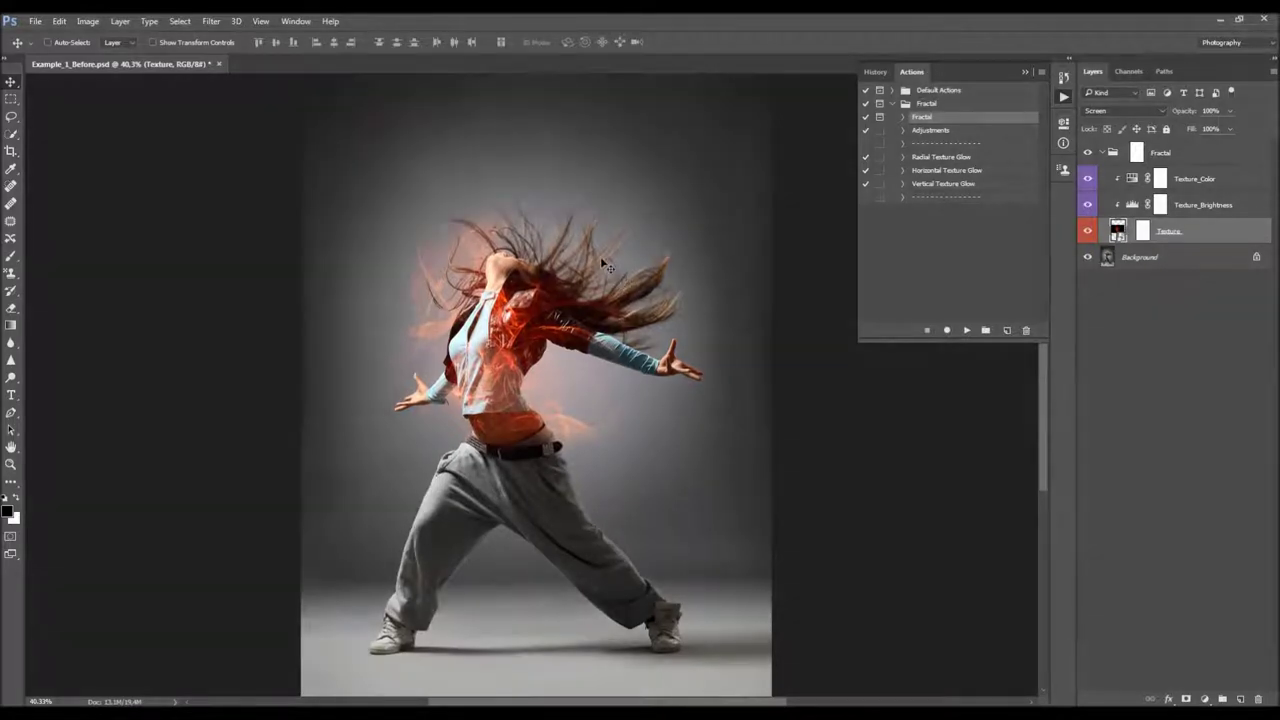
- Enlarge the Texture layer to about 37.4% at 0° rotation and reposition it over the dancer's upper body
{"action": "key", "text": "ctrl+t"}
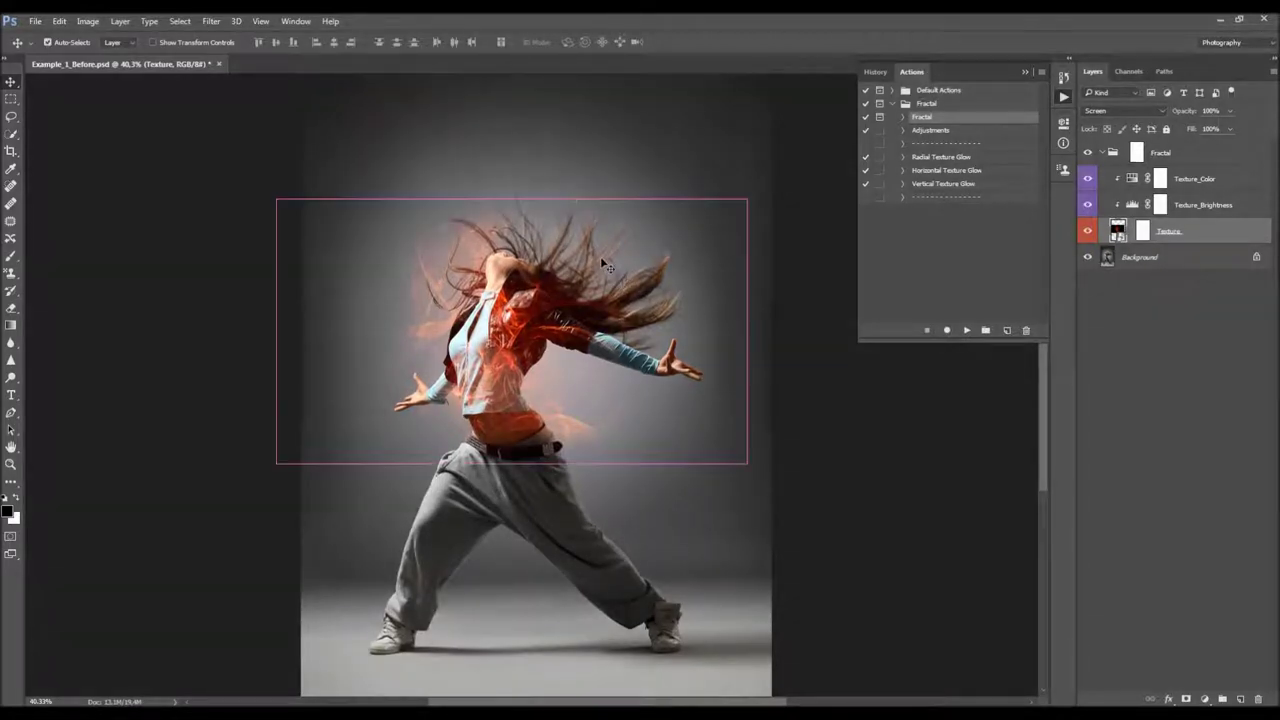
{"action": "left_click_drag", "start_coordinate": [651, 137], "coordinate": [660, 193]}
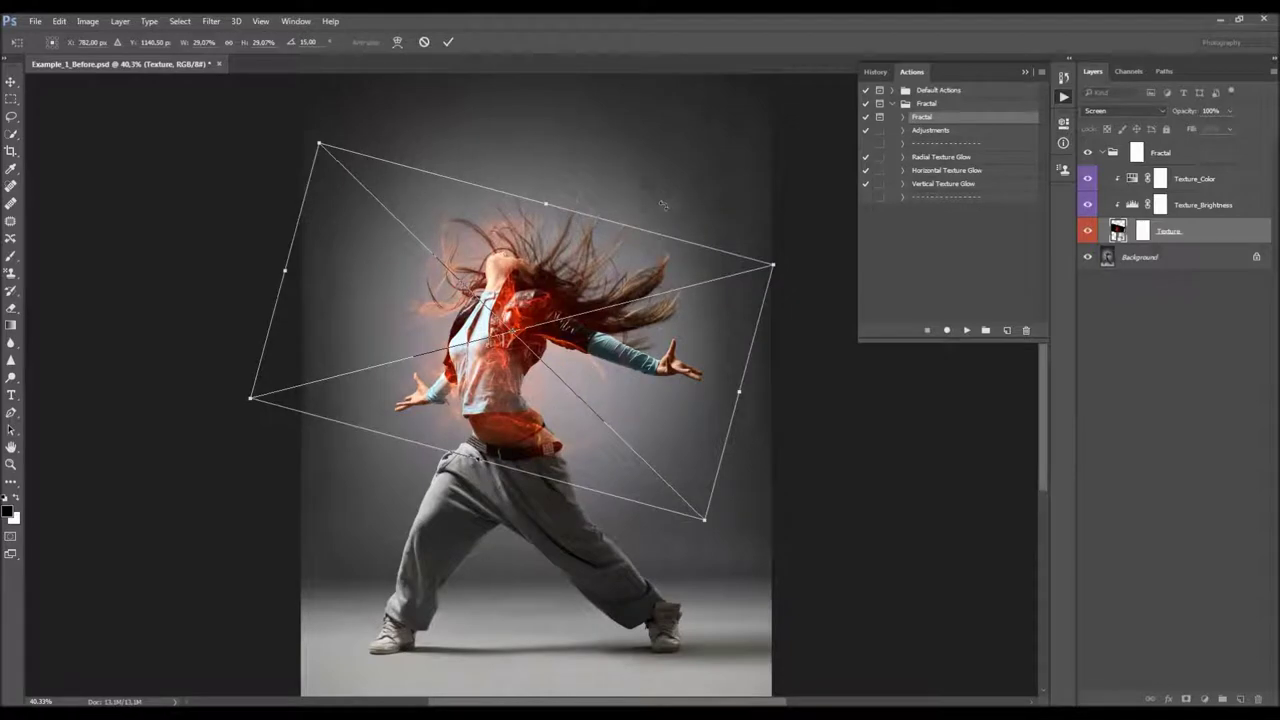
{"action": "left_click_drag", "start_coordinate": [311, 136], "coordinate": [198, 56]}
{"action": "left_click_drag", "start_coordinate": [352, 178], "coordinate": [593, 316]}
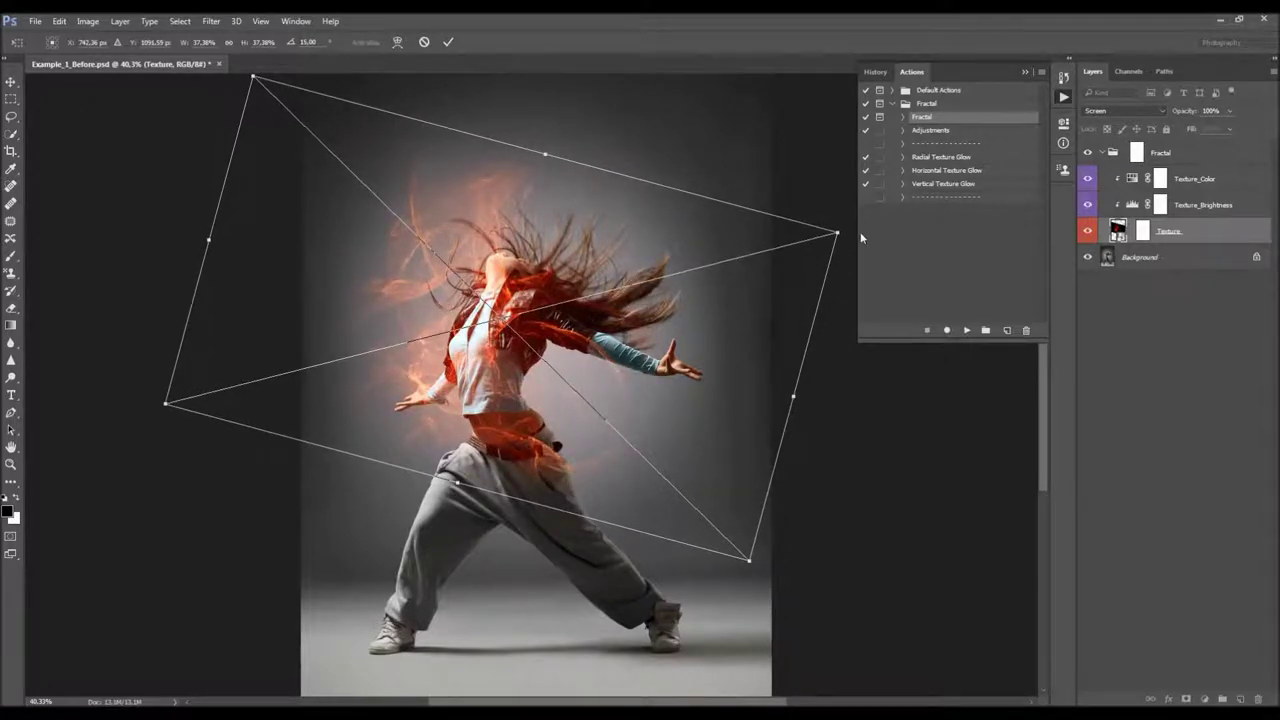
{"action": "left_click_drag", "start_coordinate": [844, 264], "coordinate": [829, 206]}
{"action": "mouse_move", "coordinate": [536, 283]}
{"action": "left_mouse_down"}
{"action": "mouse_move", "coordinate": [560, 290]}
{"action": "mouse_move", "coordinate": [547, 302]}
{"action": "left_mouse_up"}
{"action": "left_click_drag", "start_coordinate": [545, 303], "coordinate": [542, 305]}
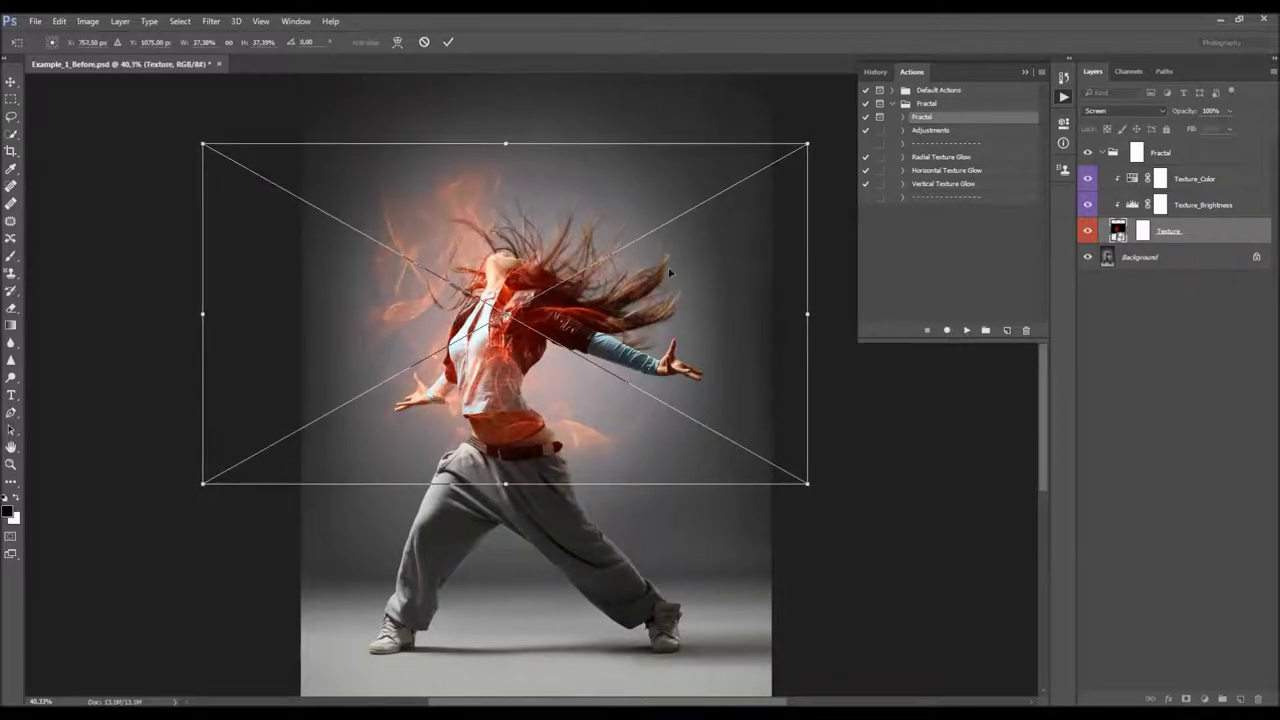
{"action": "key", "text": "Return"}
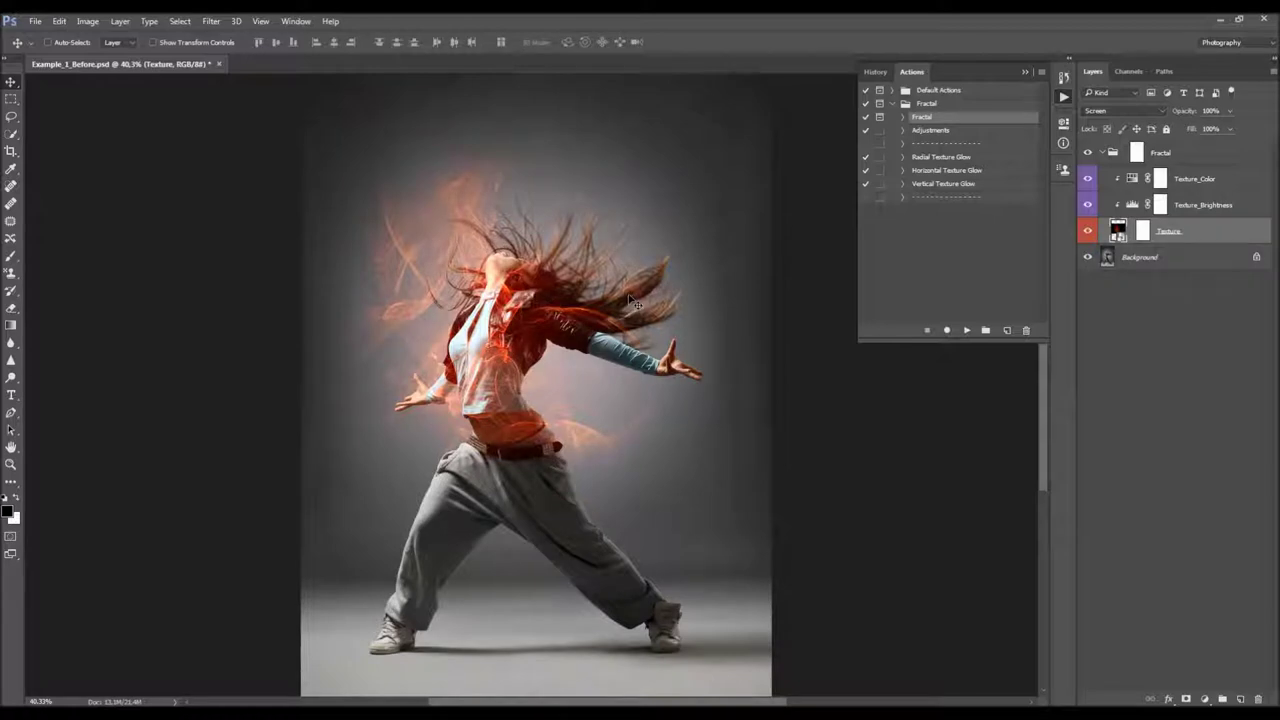
- Warp the Texture layer with a custom warp so the flames bend around the dancer's head and torso
{"action": "key", "text": "ctrl"}
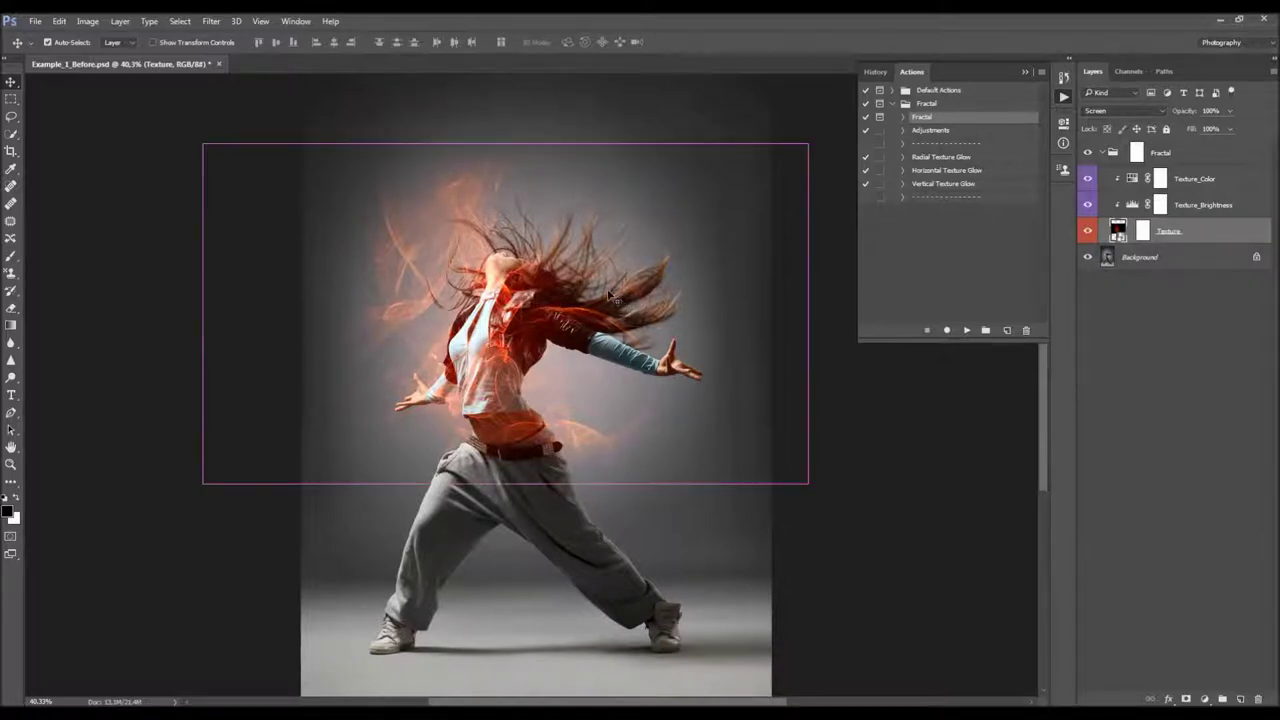
{"action": "key", "text": "ctrl+t"}
{"action": "right_click", "coordinate": [548, 273]}
{"action": "left_click", "coordinate": [606, 391]}
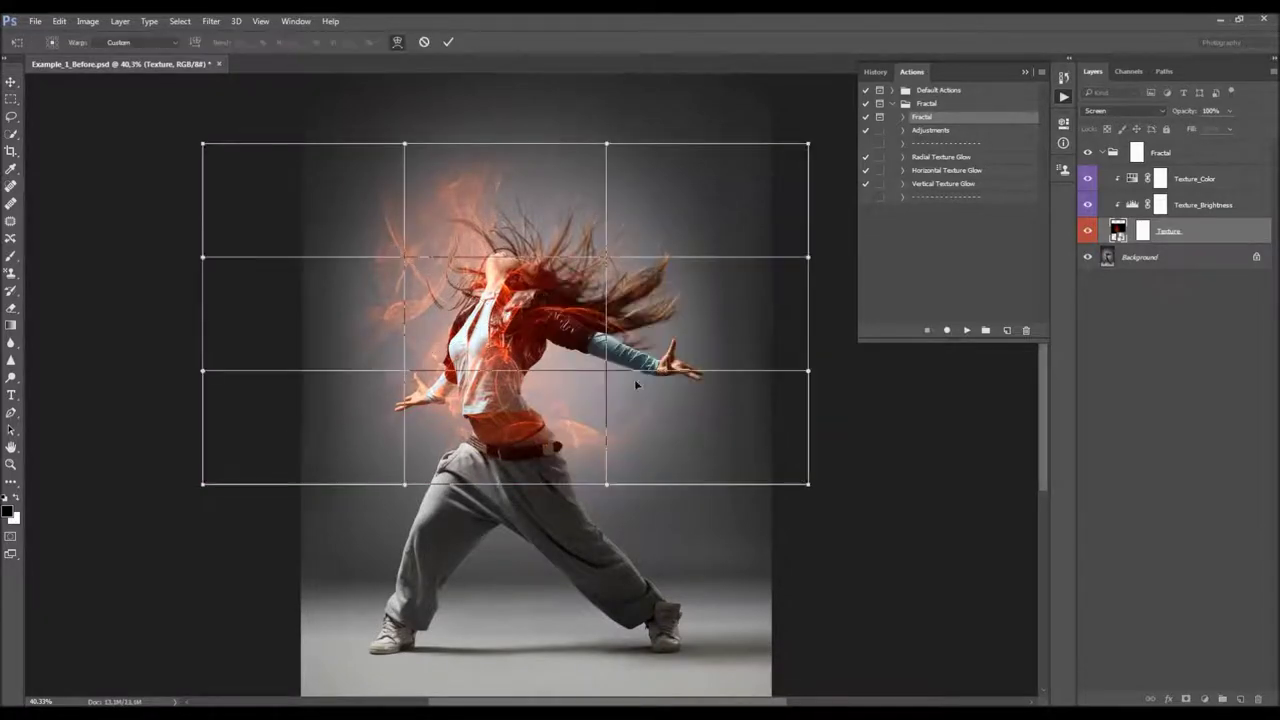
{"action": "left_click_drag", "start_coordinate": [496, 339], "coordinate": [477, 365]}
{"action": "left_click_drag", "start_coordinate": [470, 269], "coordinate": [508, 255]}
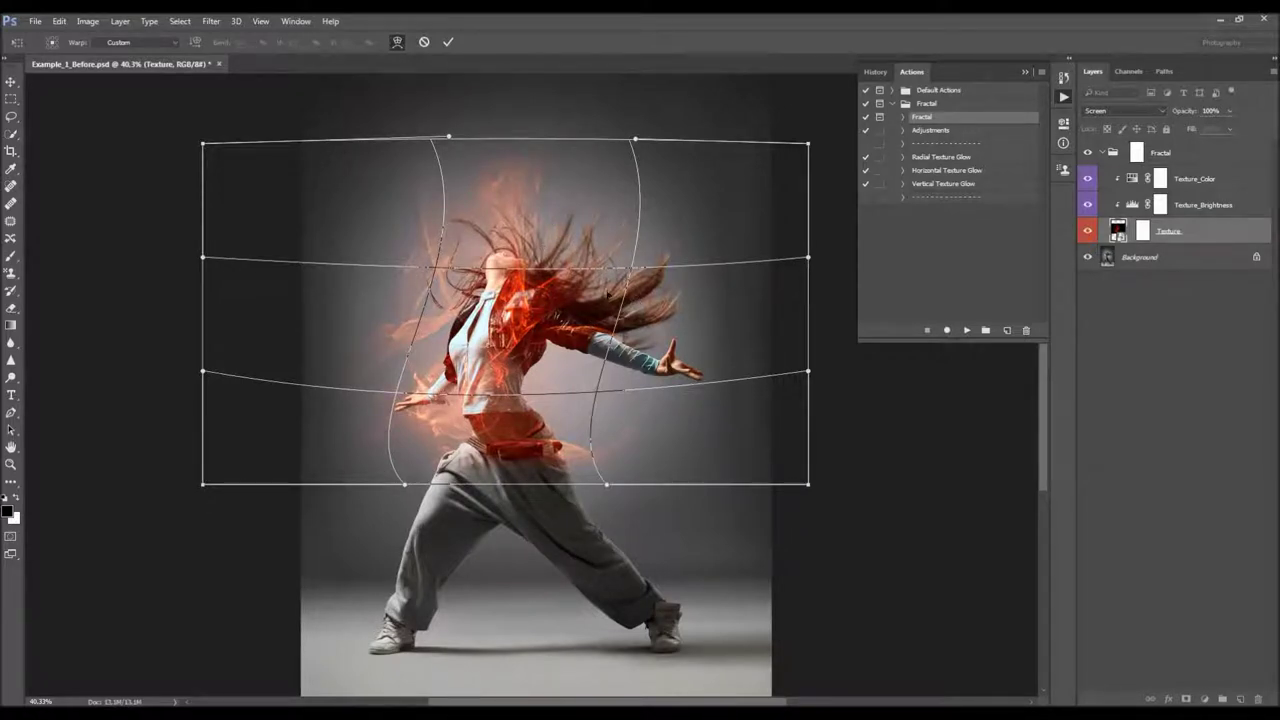
{"action": "key", "text": "Return"}
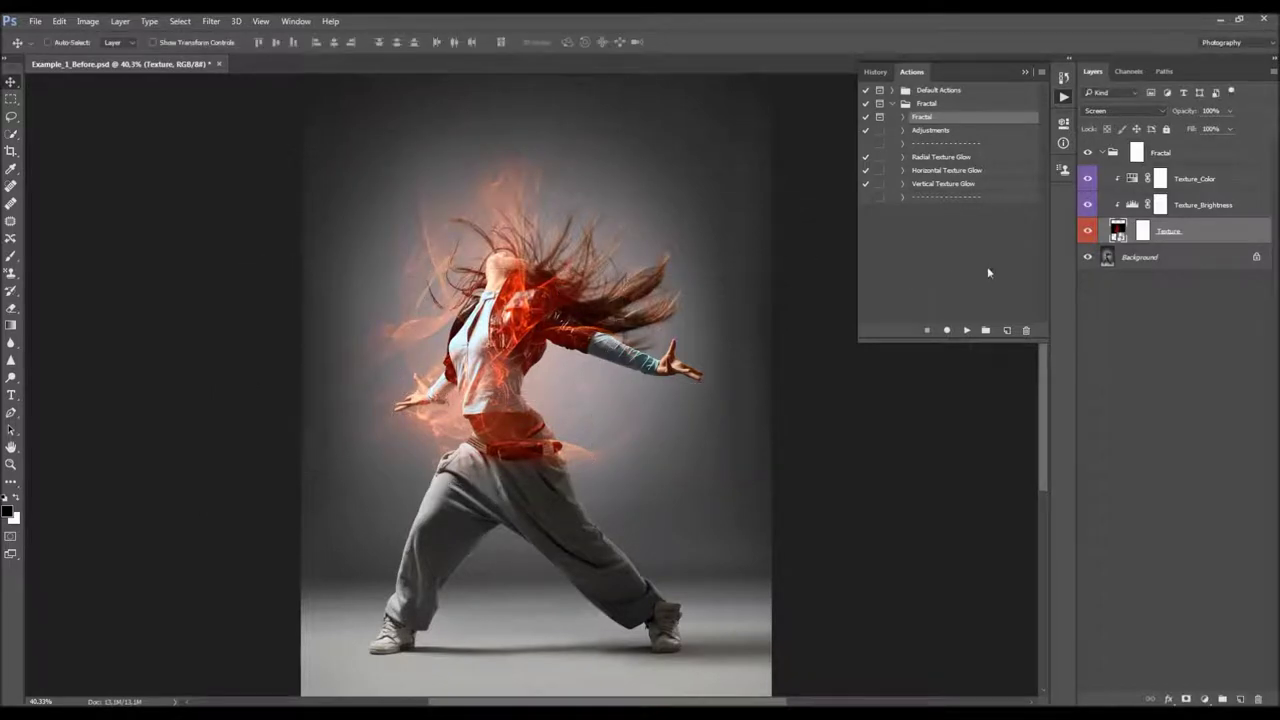
- Open the Texture smart object's contents and place texture 4 over the red fractal at its default size
{"action": "double_click", "coordinate": [1118, 232]}
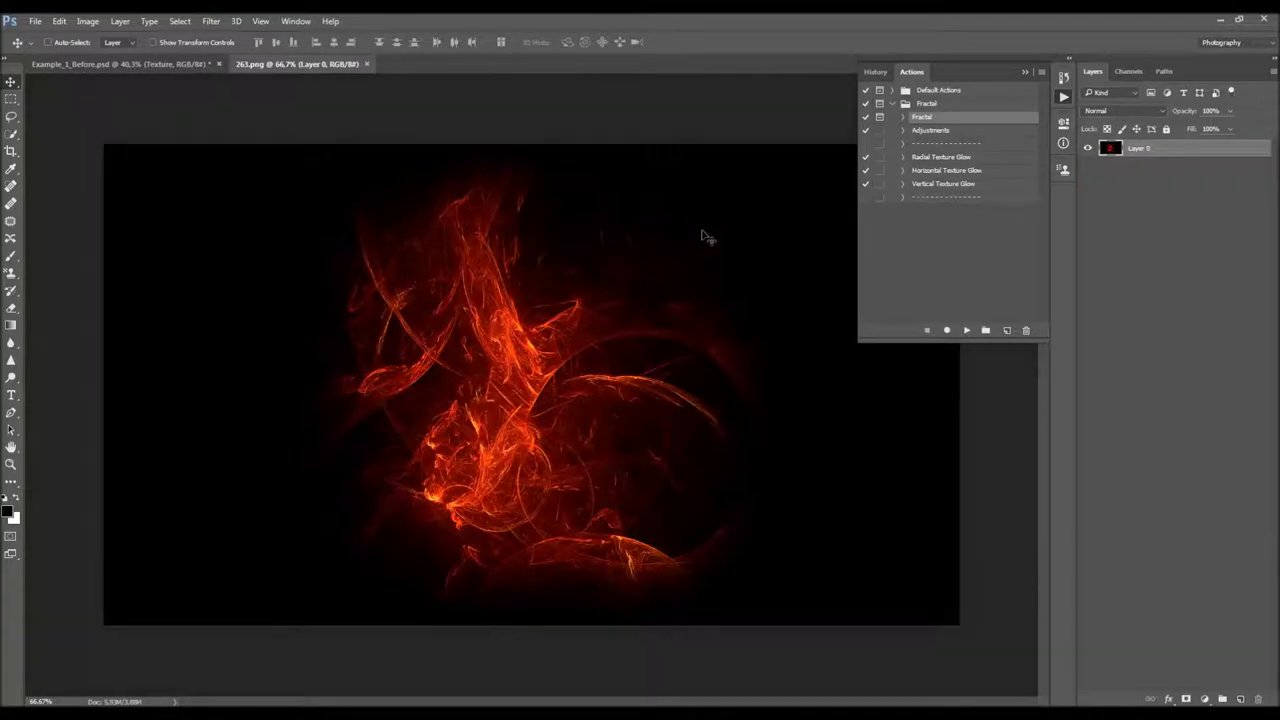
{"action": "left_click", "coordinate": [35, 21]}
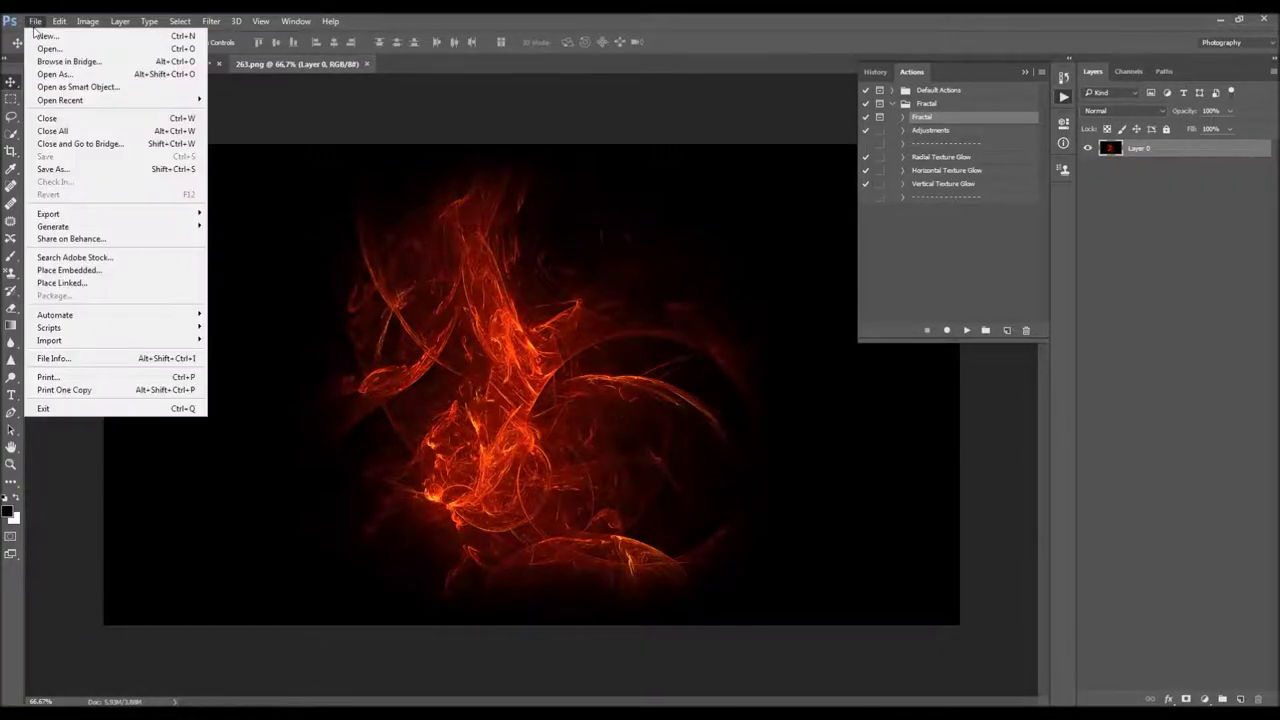
{"action": "left_click", "coordinate": [106, 272]}
{"action": "double_click", "coordinate": [614, 241]}
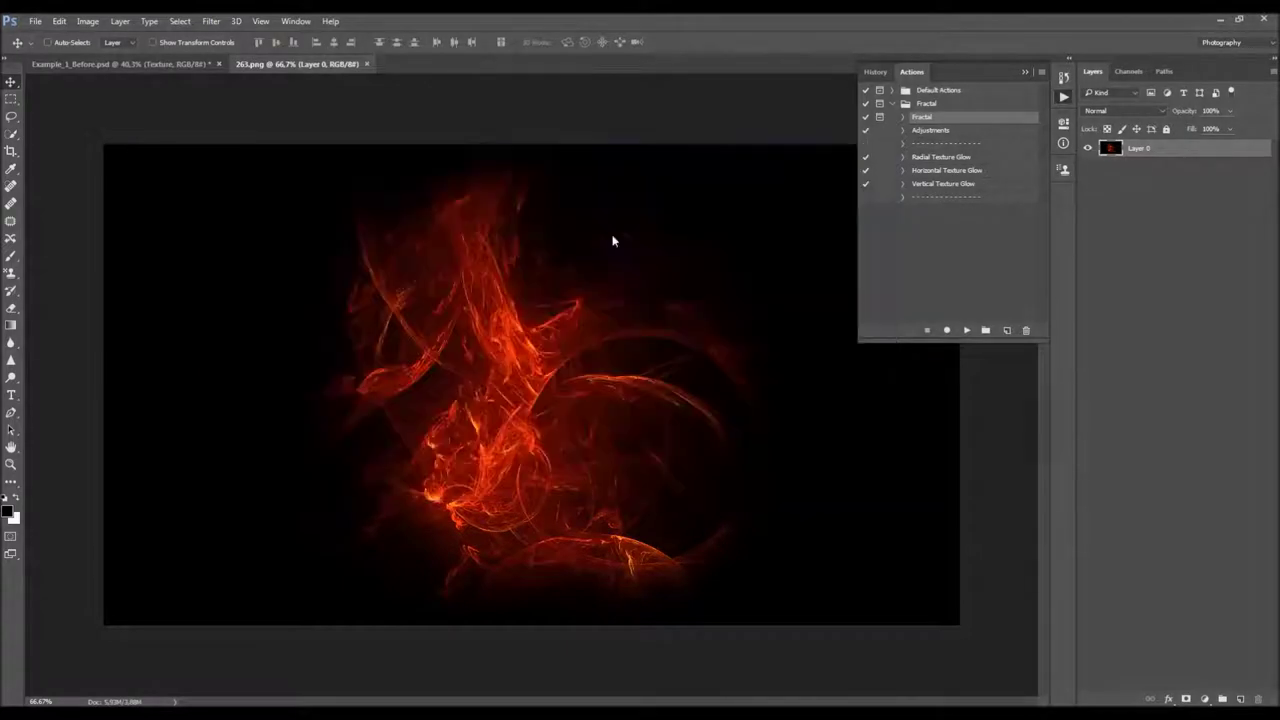
{"action": "key", "text": "Return"}
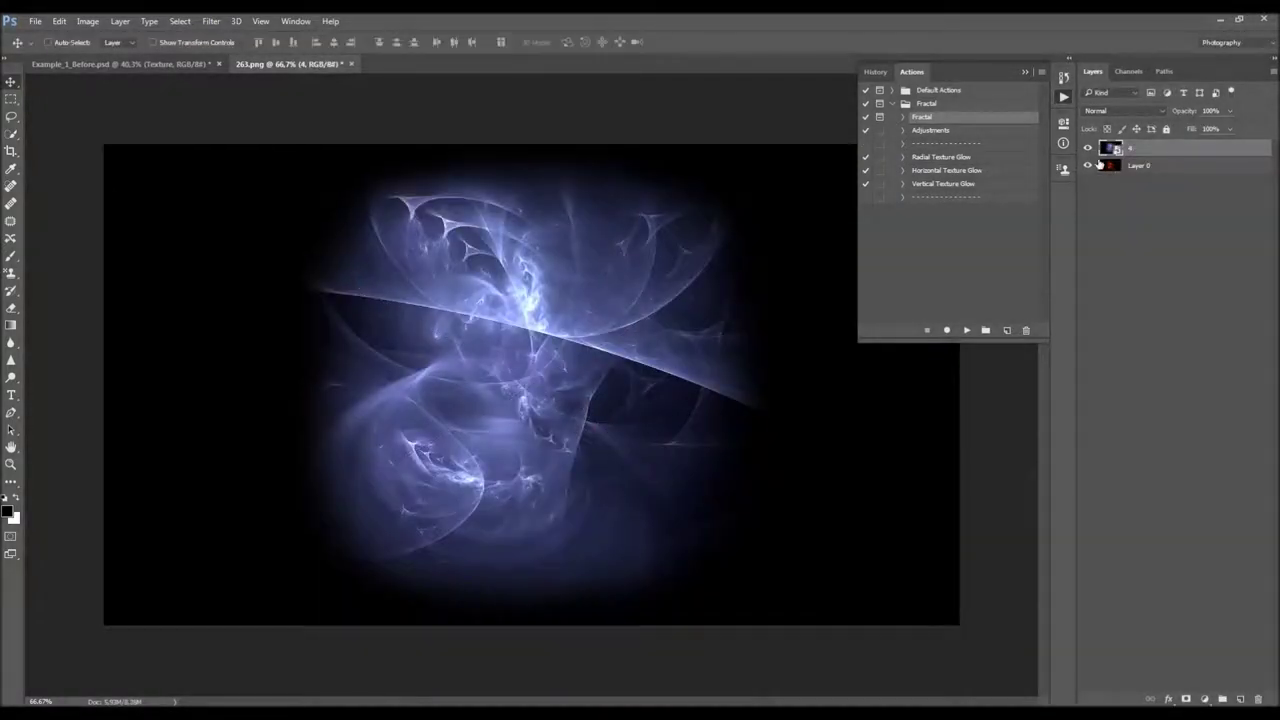
- Merge texture 4 with Layer 0, then save and close the smart object to update the dancer photo
{"action": "left_click", "coordinate": [1160, 166], "text": "shift"}
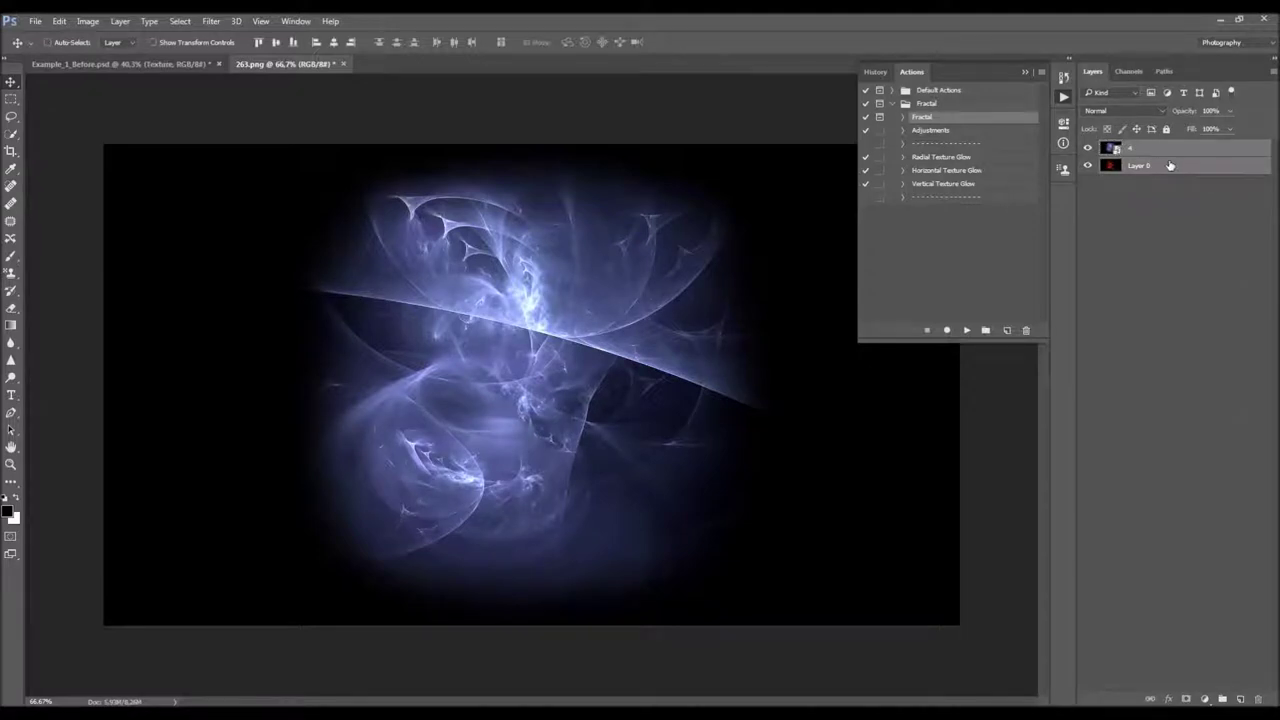
{"action": "key", "text": "ctrl+e"}
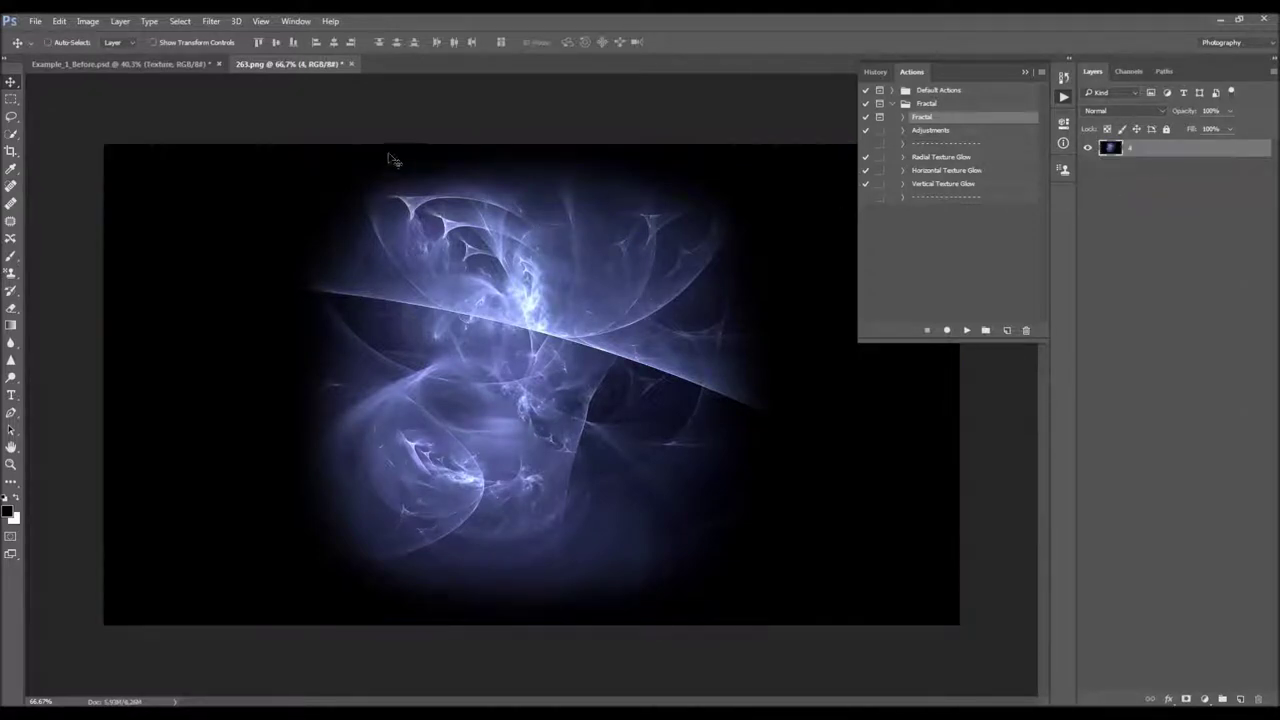
{"action": "left_click", "coordinate": [35, 21]}
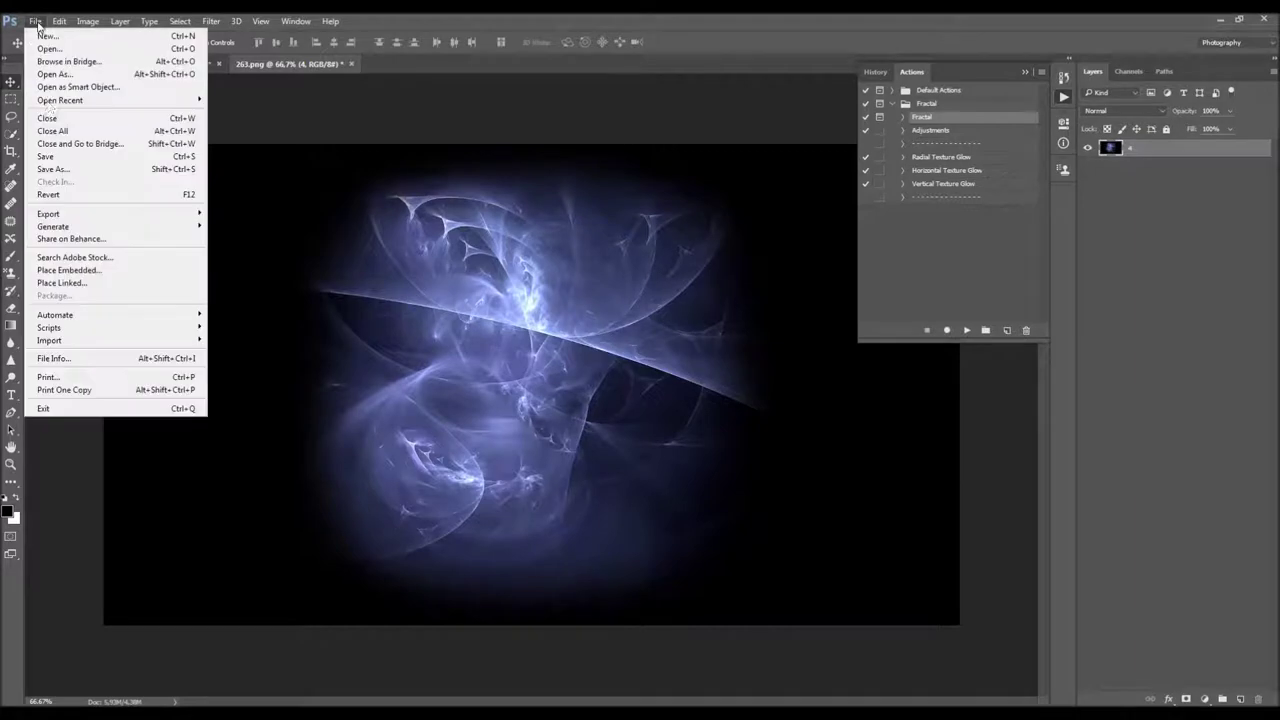
{"action": "left_click", "coordinate": [251, 163]}
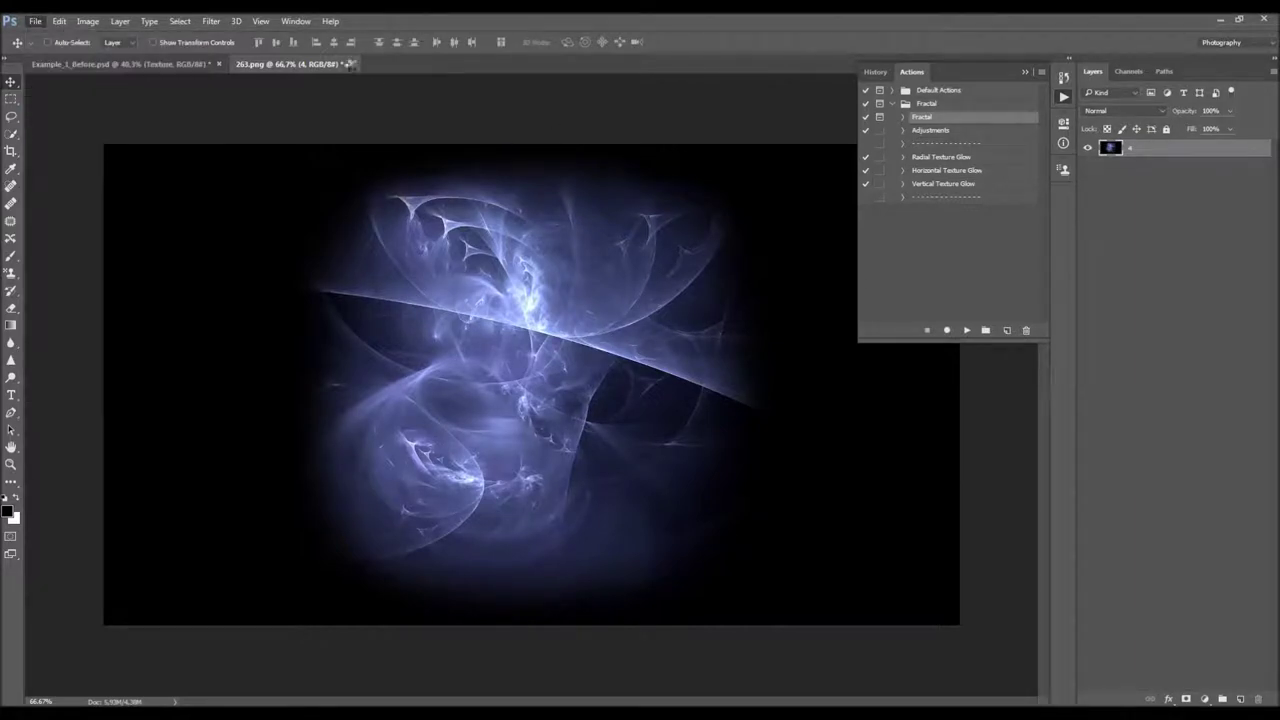
{"action": "left_click", "coordinate": [350, 64]}
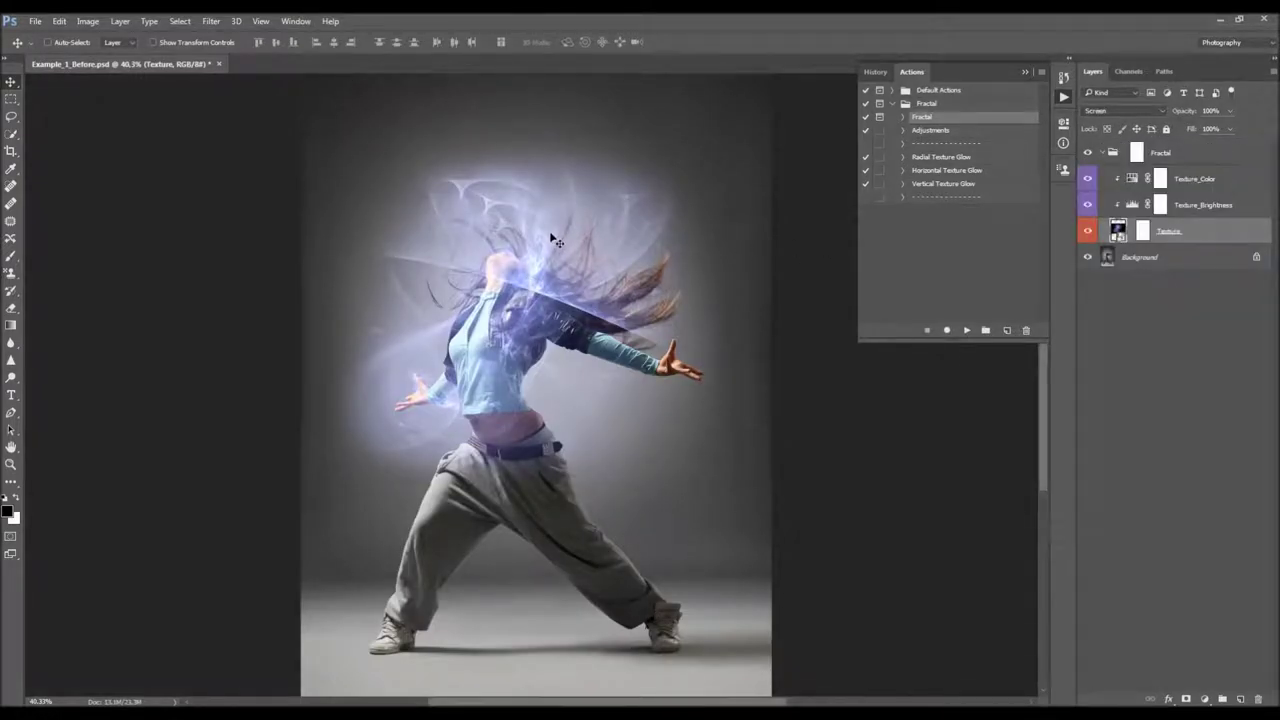
- Reopen the Texture layer's warp grid to check that its custom warp can still be edited
{"action": "key", "text": "shift+Up"}
{"action": "key", "text": "shift+Up"}
{"action": "key", "text": "ctrl+t"}
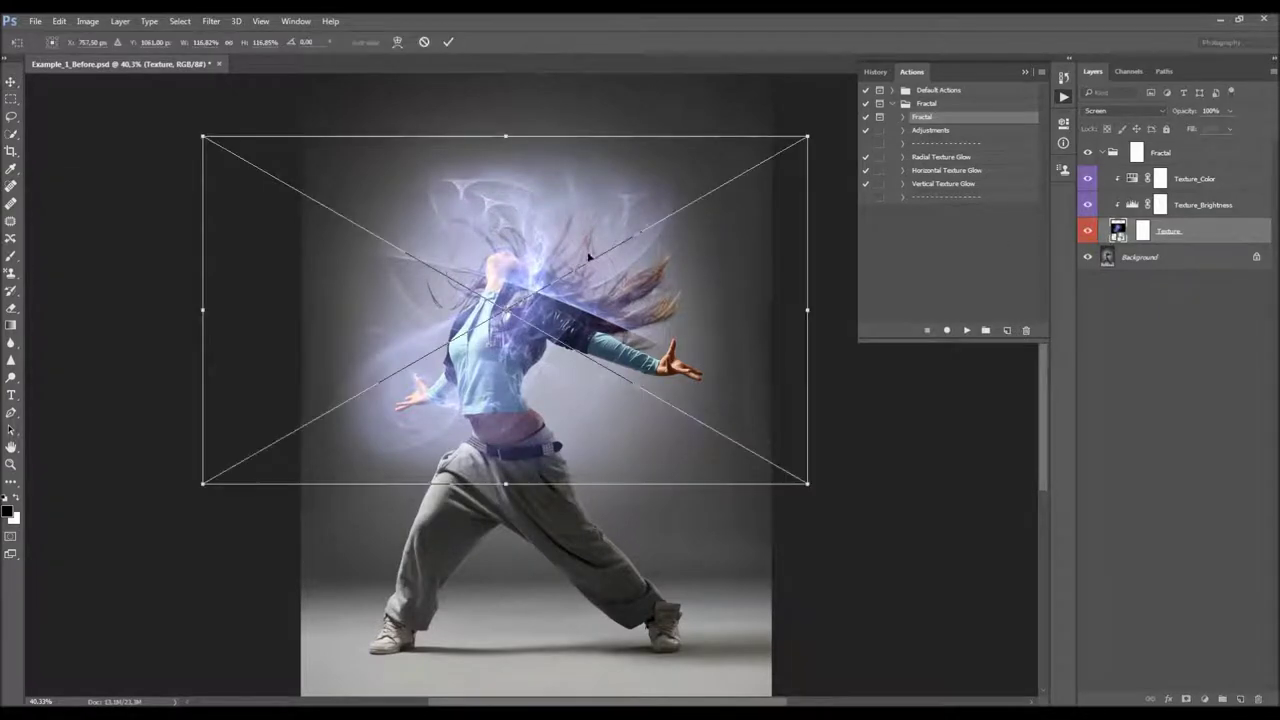
{"action": "right_click", "coordinate": [586, 255]}
{"action": "left_click", "coordinate": [622, 368]}
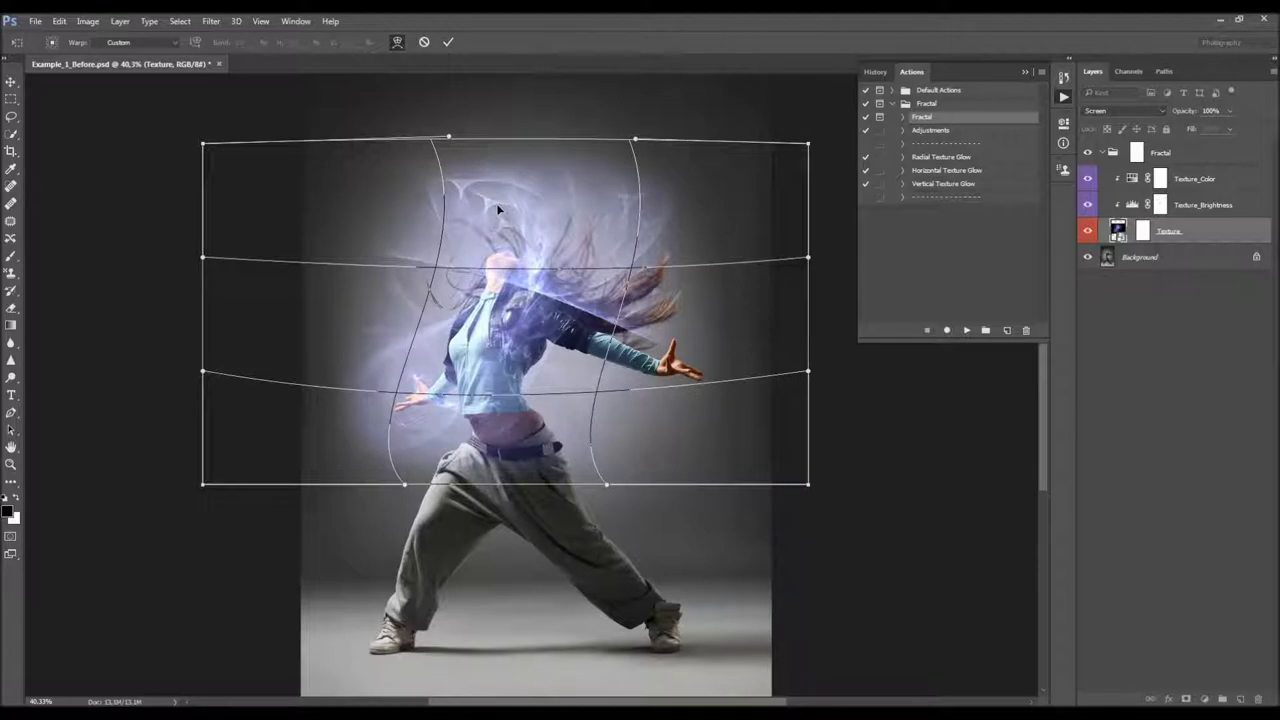
{"action": "key", "text": "Return"}
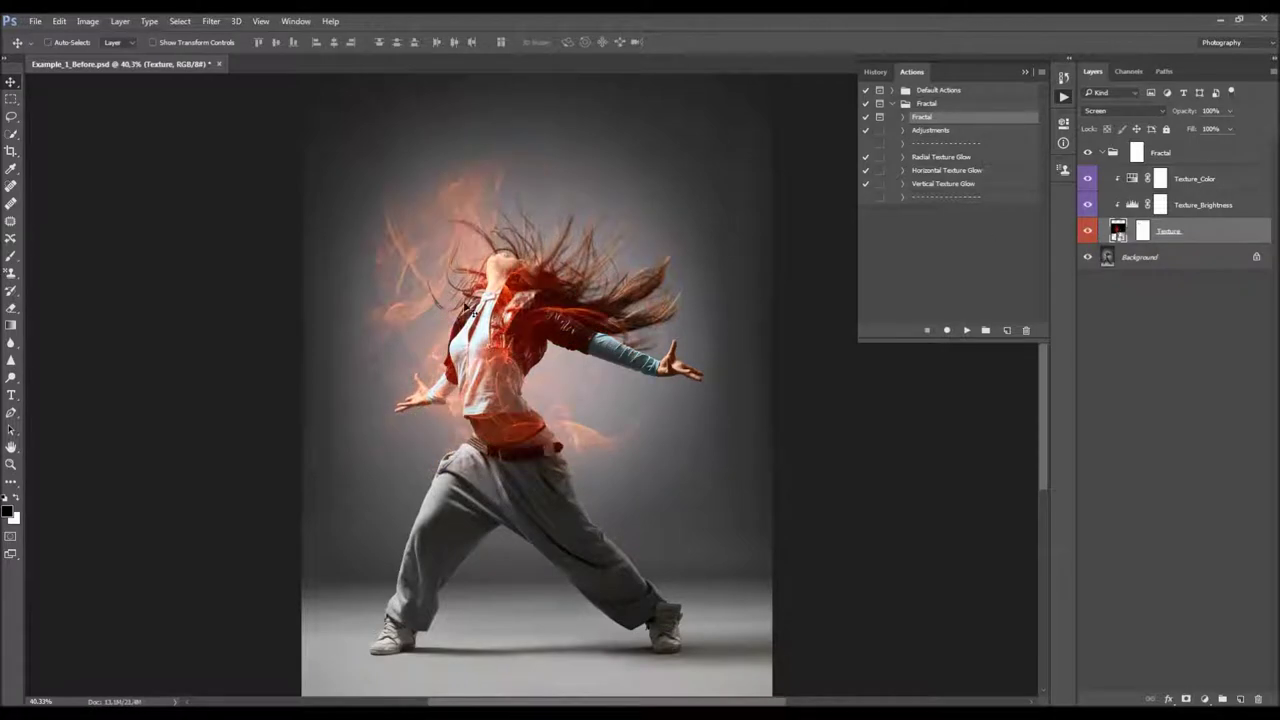
- Fine-tune the size and position of the red Texture layer over the dancer's torso and hair
{"action": "left_click_drag", "start_coordinate": [471, 310], "coordinate": [563, 318]}
{"action": "key", "text": "ctrl+t"}
{"action": "left_click_drag", "start_coordinate": [759, 285], "coordinate": [755, 281]}
{"action": "key", "text": "Return"}
{"action": "left_click_drag", "start_coordinate": [560, 302], "coordinate": [558, 293]}
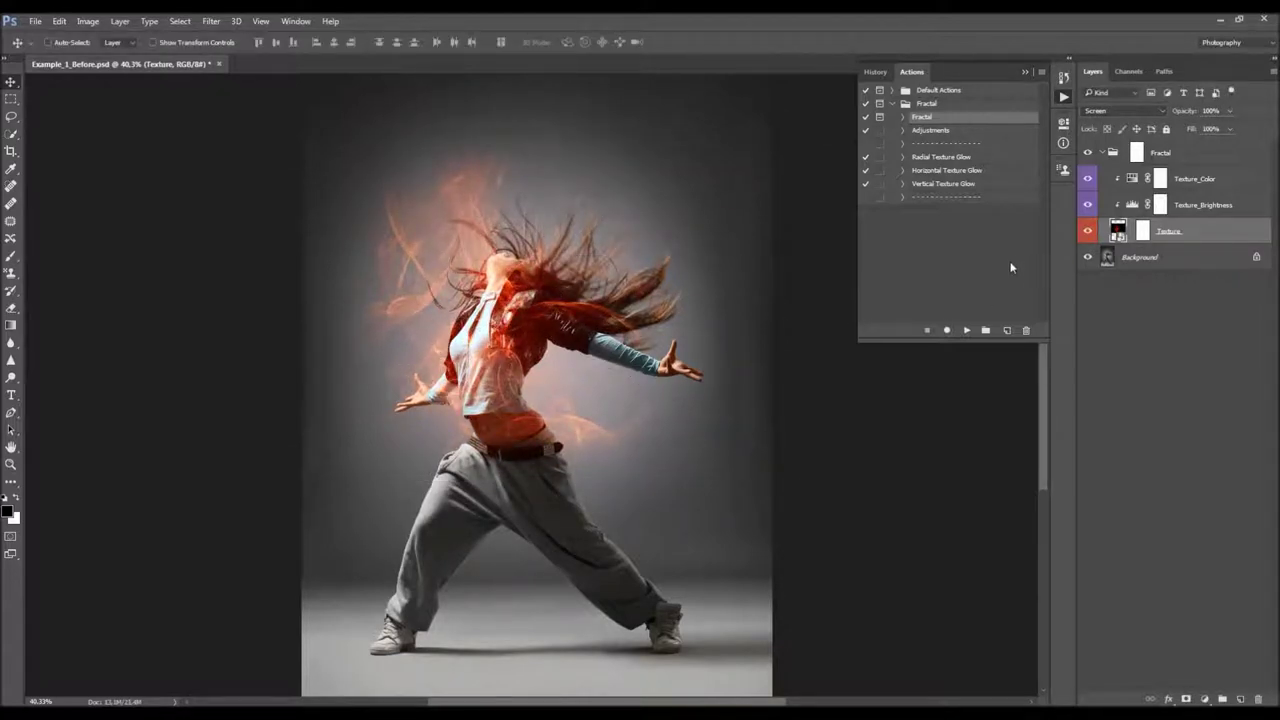
- Target the Texture layer's mask and set up a soft round brush with black as the foreground colour
{"action": "left_click", "coordinate": [1144, 231]}
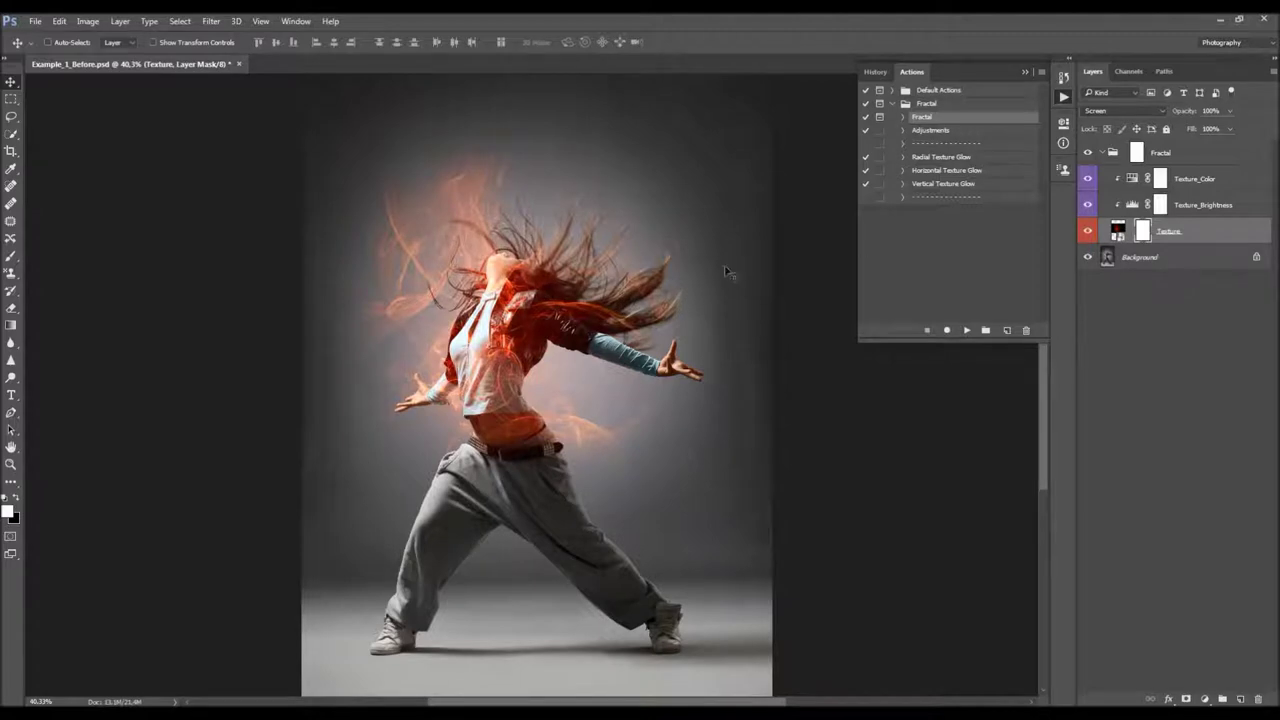
{"action": "key", "text": "b"}
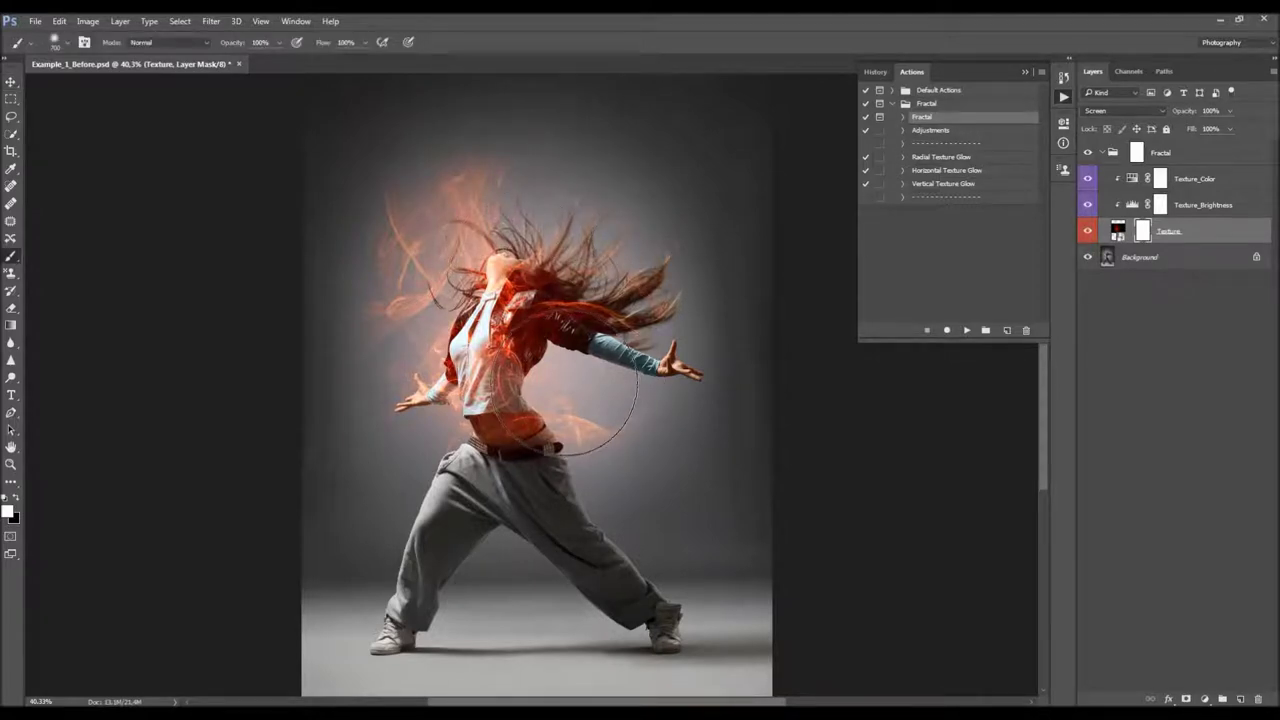
{"action": "right_click", "coordinate": [515, 300]}
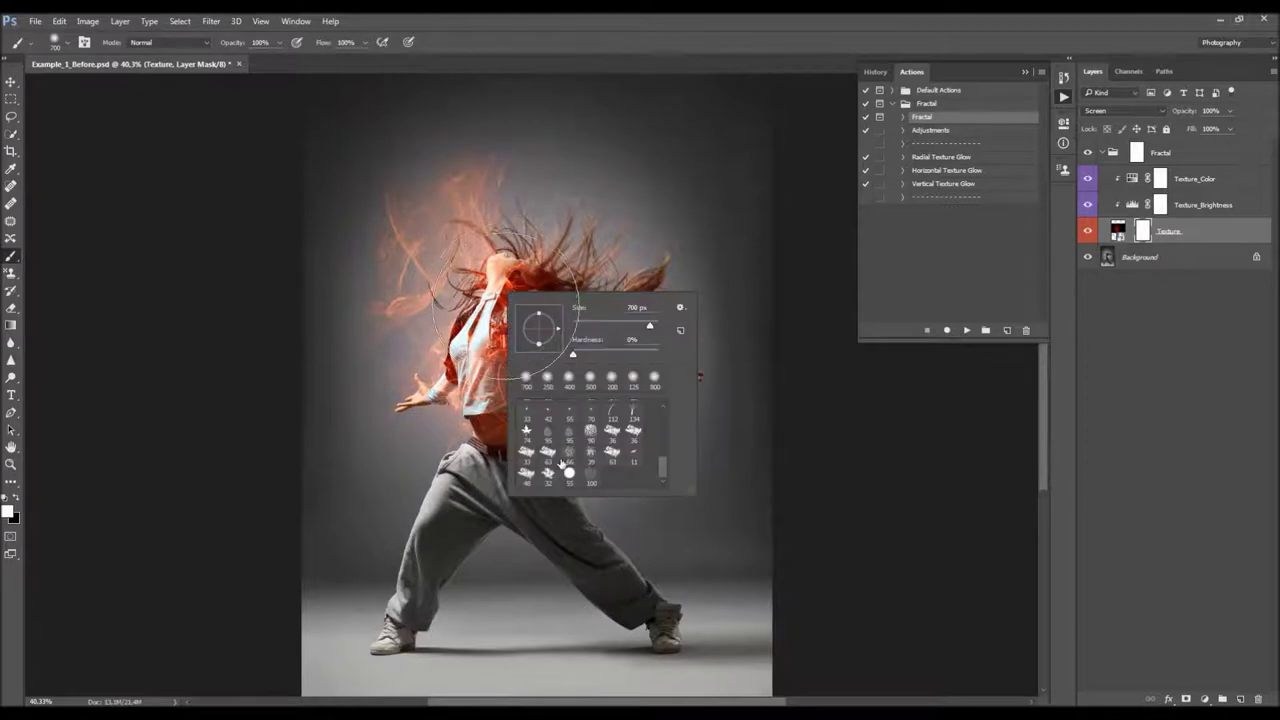
{"action": "scroll", "coordinate": [610, 456], "scroll_direction": "up", "scroll_amount": 3}
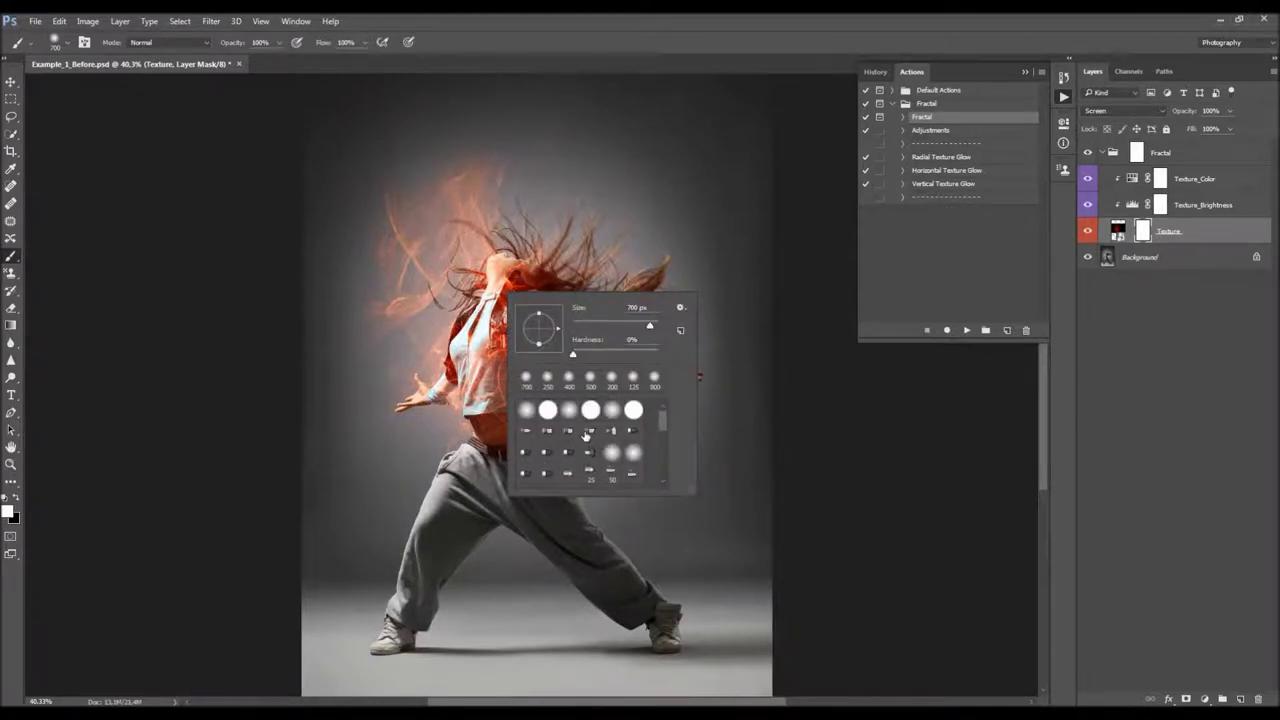
{"action": "left_click", "coordinate": [240, 290]}
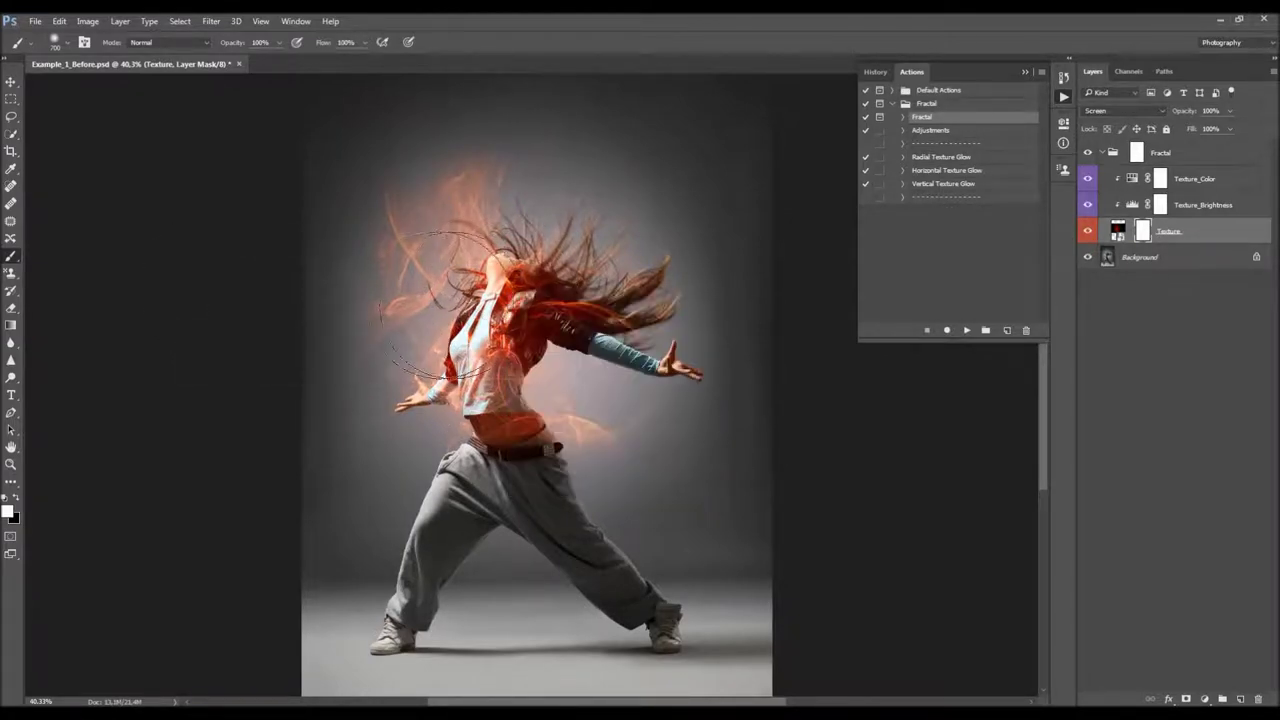
{"action": "right_click", "coordinate": [515, 300]}
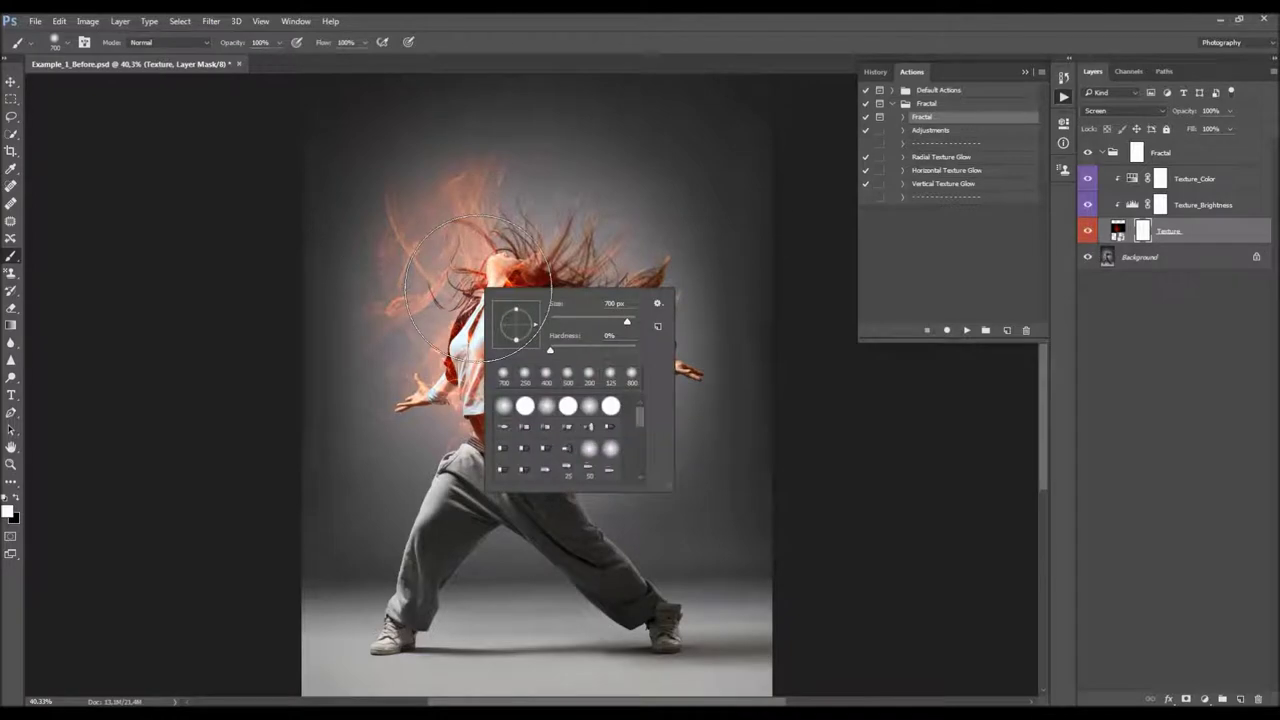
{"action": "double_click", "coordinate": [546, 407]}
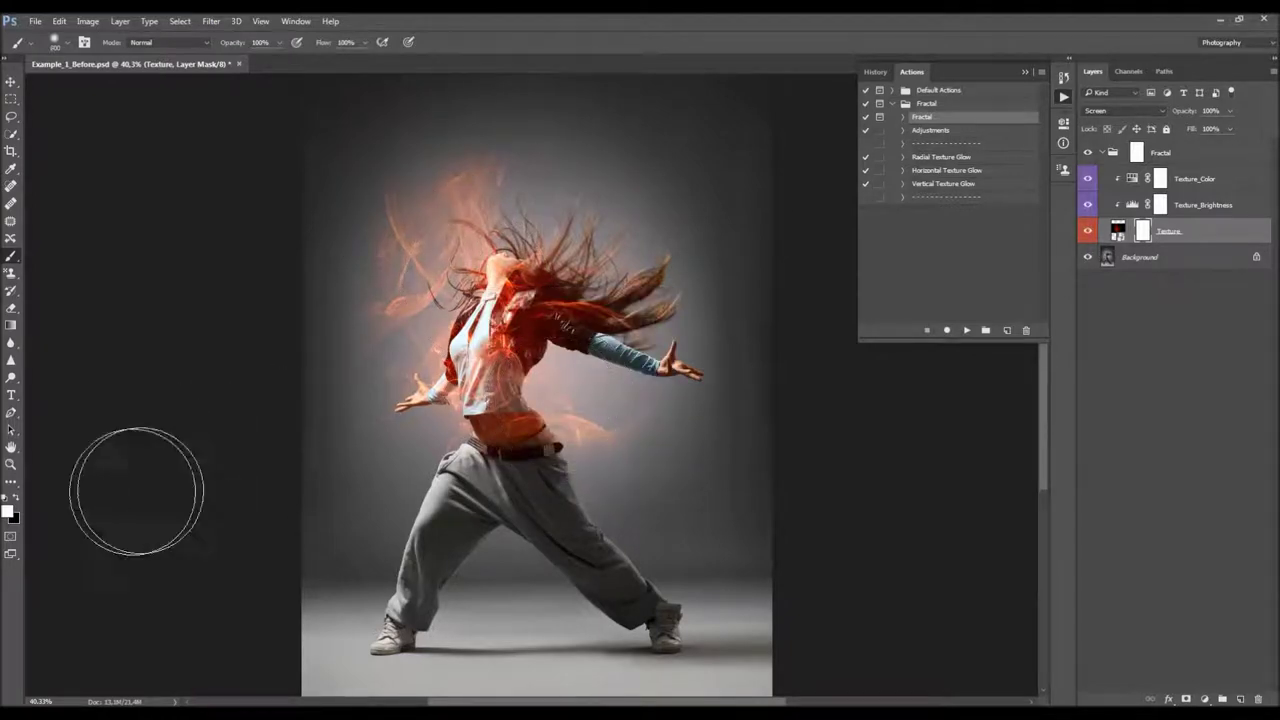
{"action": "left_click", "coordinate": [16, 500]}
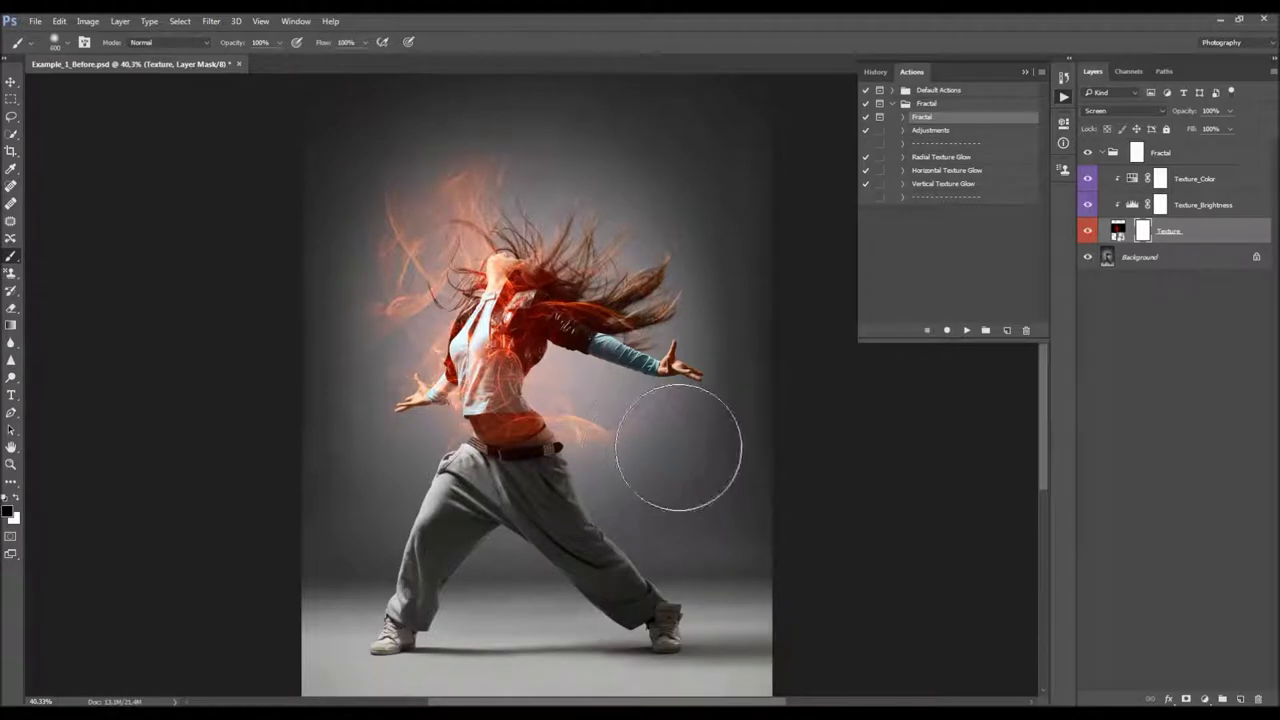
- Mask out the flames beside the dancer's waist and the stray strands behind her head, and fit the photo to the window
{"action": "left_click_drag", "start_coordinate": [636, 446], "coordinate": [597, 438]}
{"action": "mouse_move", "coordinate": [345, 333]}
{"action": "left_mouse_down"}
{"action": "mouse_move", "coordinate": [351, 206]}
{"action": "mouse_move", "coordinate": [351, 223]}
{"action": "left_mouse_up"}
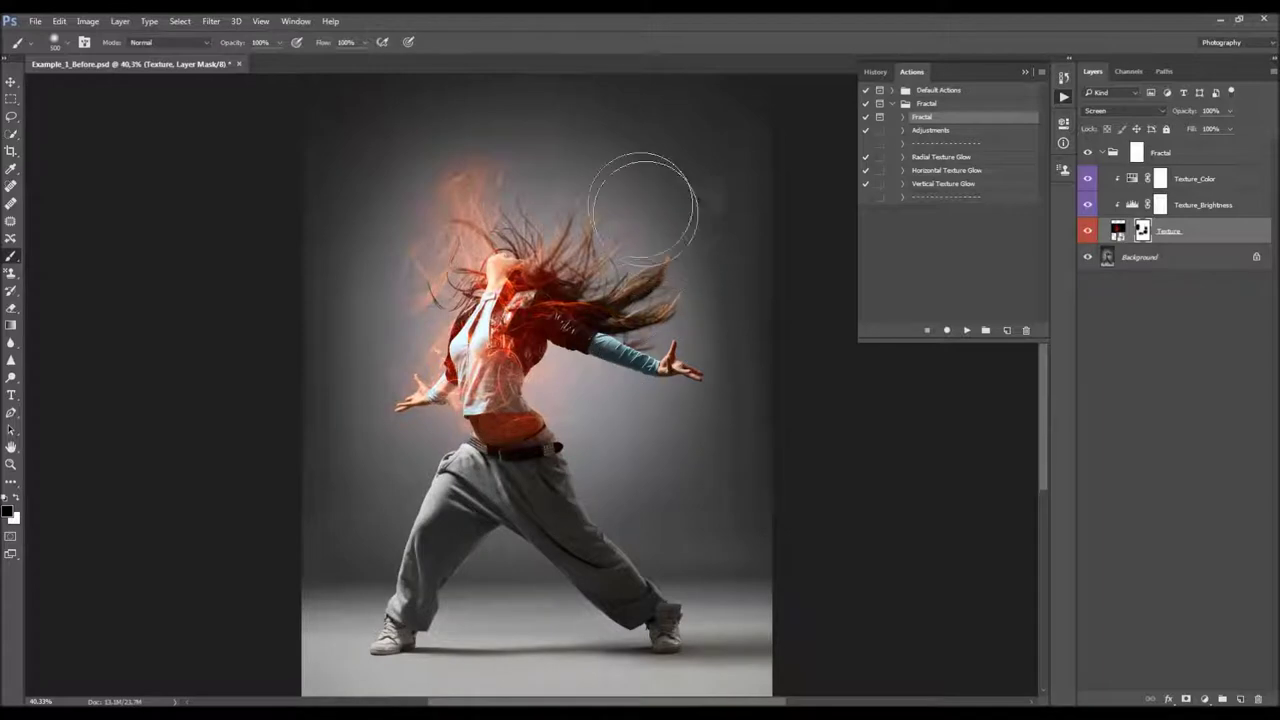
{"action": "key", "text": "v"}
{"action": "key", "text": "ctrl+0"}
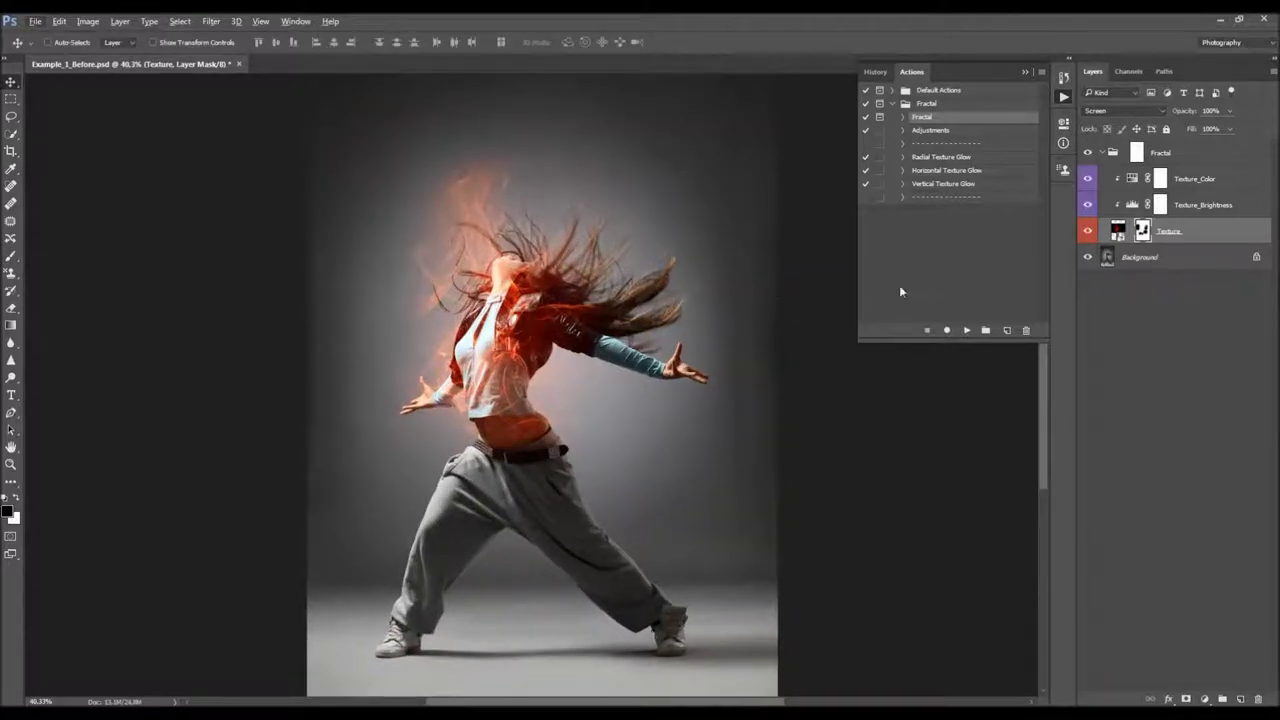
- Brighten the texture by setting the midtone input level of the Texture_Brightness Levels adjustment to 1.14
{"action": "left_click", "coordinate": [1162, 205]}
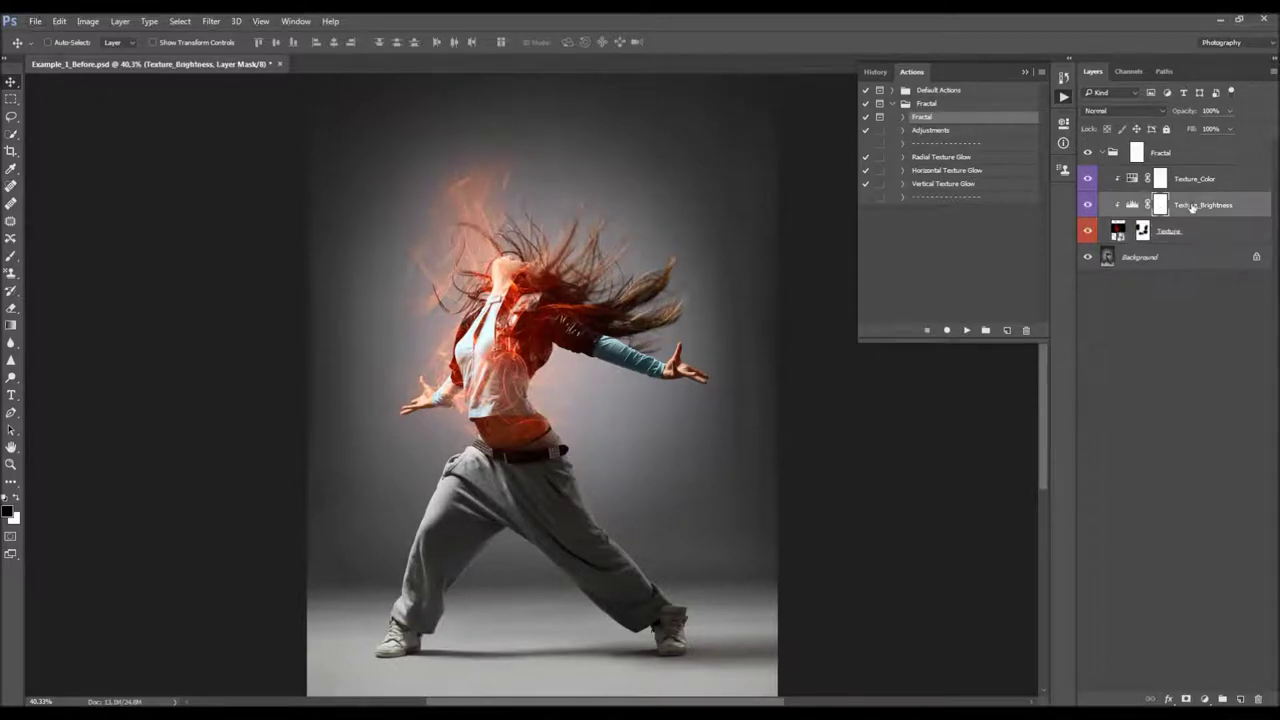
{"action": "double_click", "coordinate": [1132, 204]}
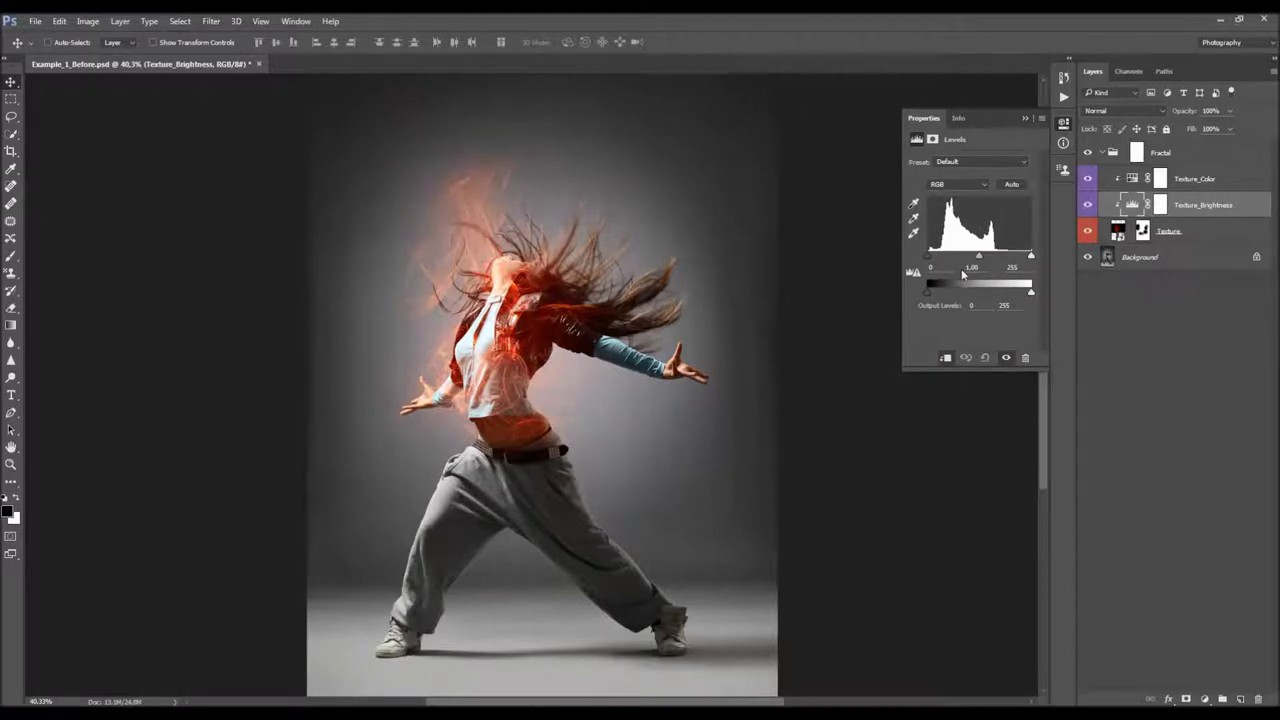
{"action": "left_click_drag", "start_coordinate": [978, 259], "coordinate": [974, 261]}
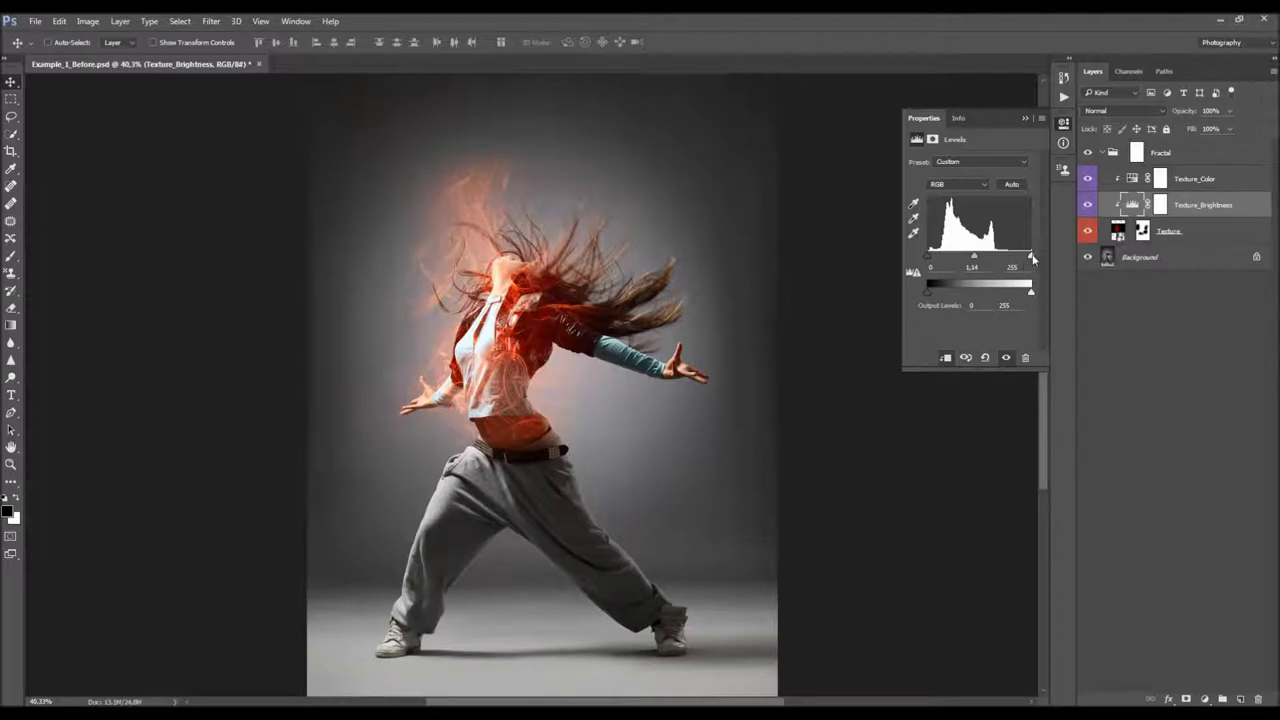
- Set the highlight input level of the Texture_Brightness Levels adjustment to 222 and put its settings away
{"action": "left_click_drag", "start_coordinate": [1027, 259], "coordinate": [1018, 262]}
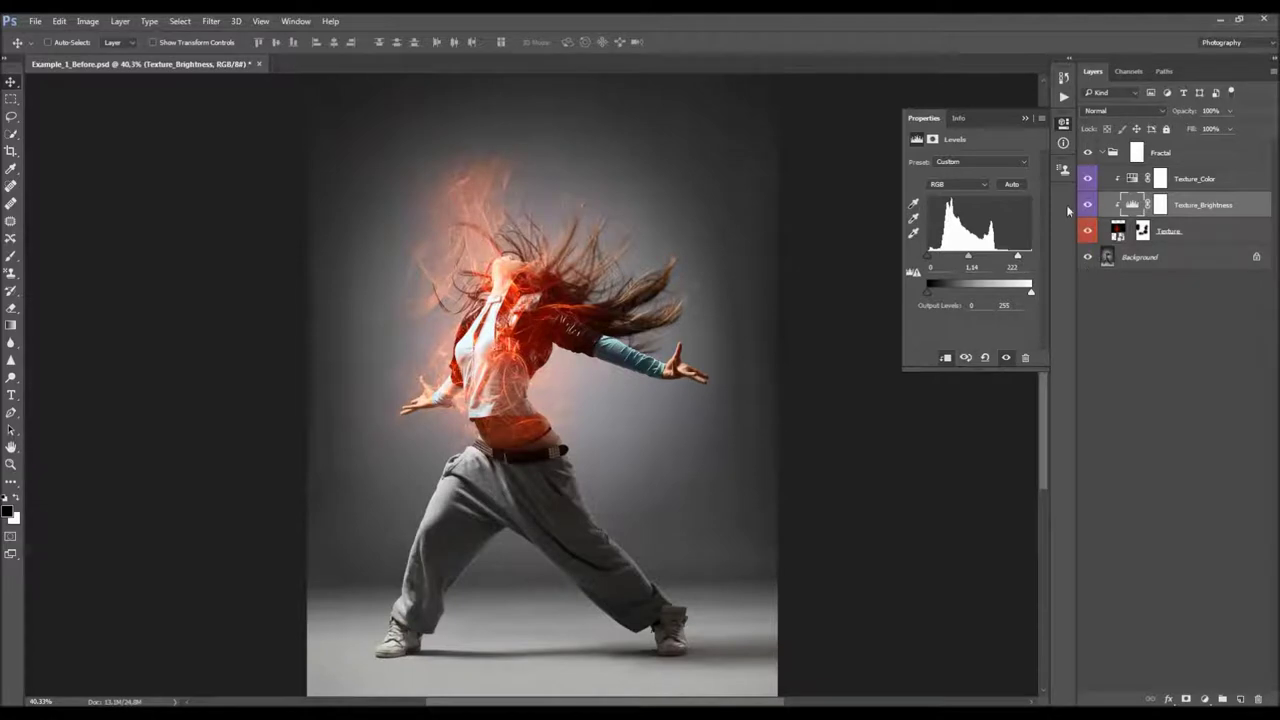
{"action": "left_click", "coordinate": [1027, 119]}
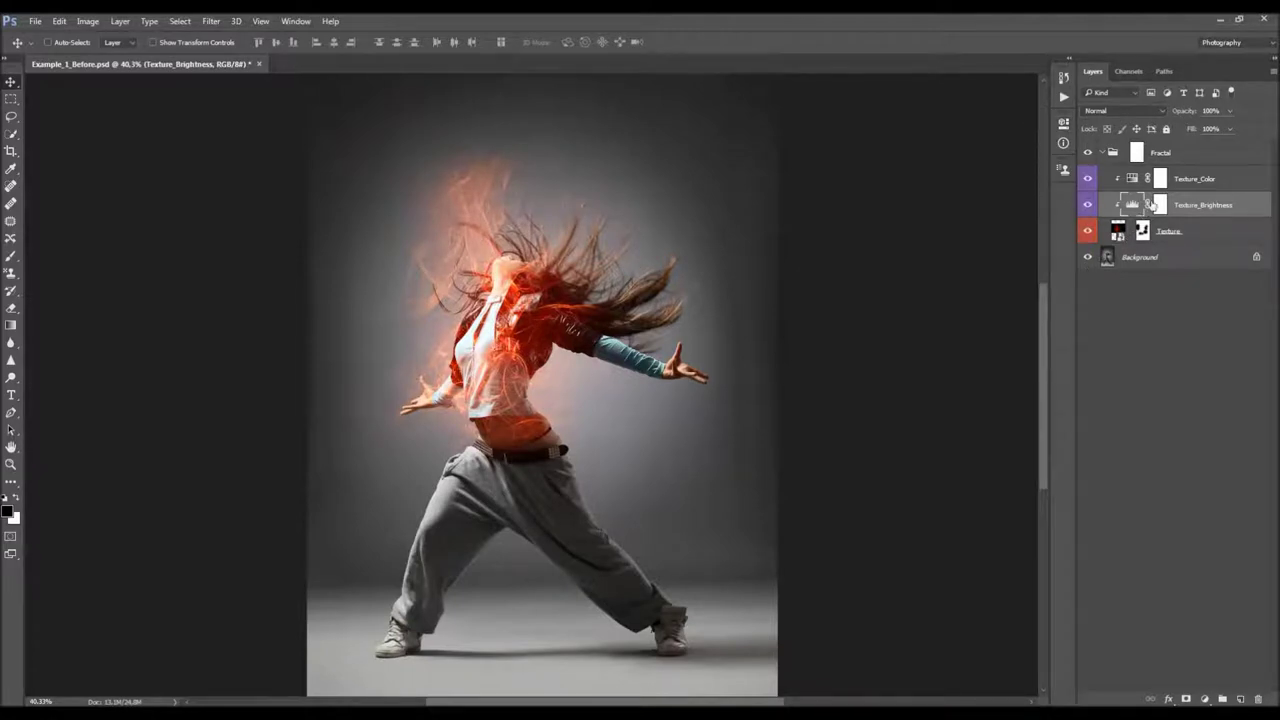
- Try shifting the hue of the Texture_Color Hue/Saturation adjustment to +44
{"action": "left_click", "coordinate": [1190, 180]}
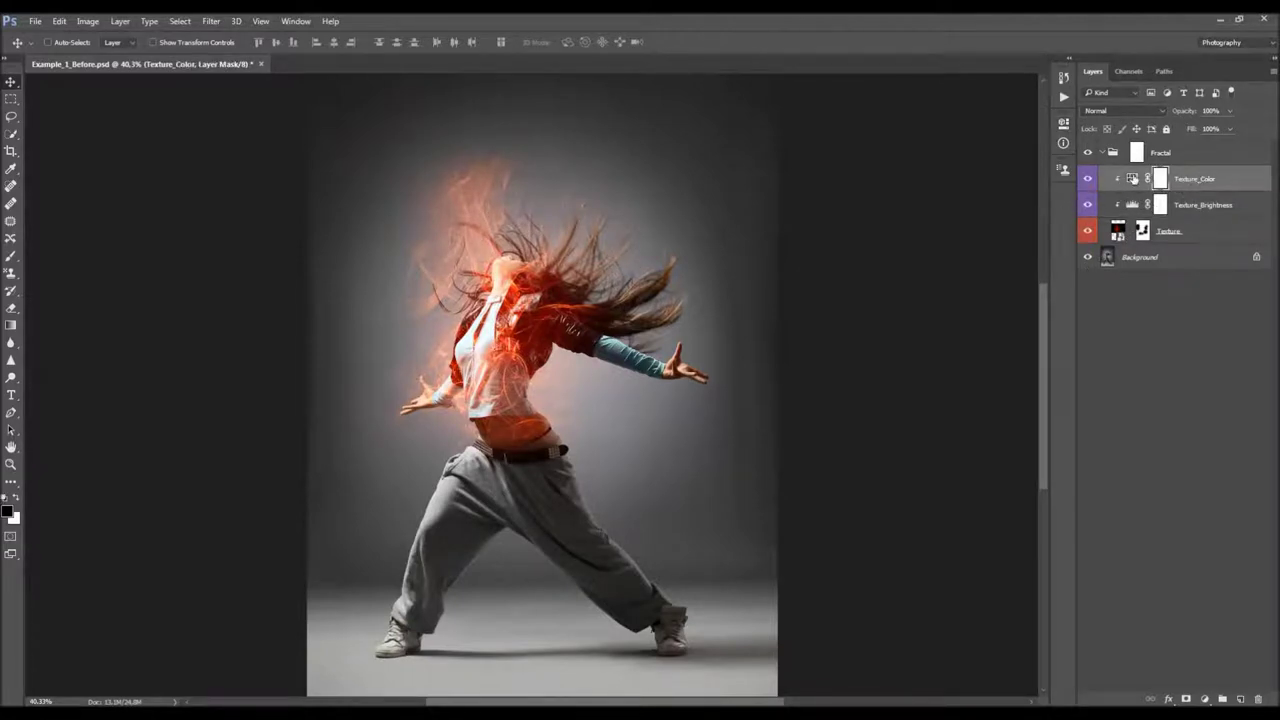
{"action": "double_click", "coordinate": [1133, 180]}
{"action": "left_click_drag", "start_coordinate": [969, 208], "coordinate": [996, 210]}
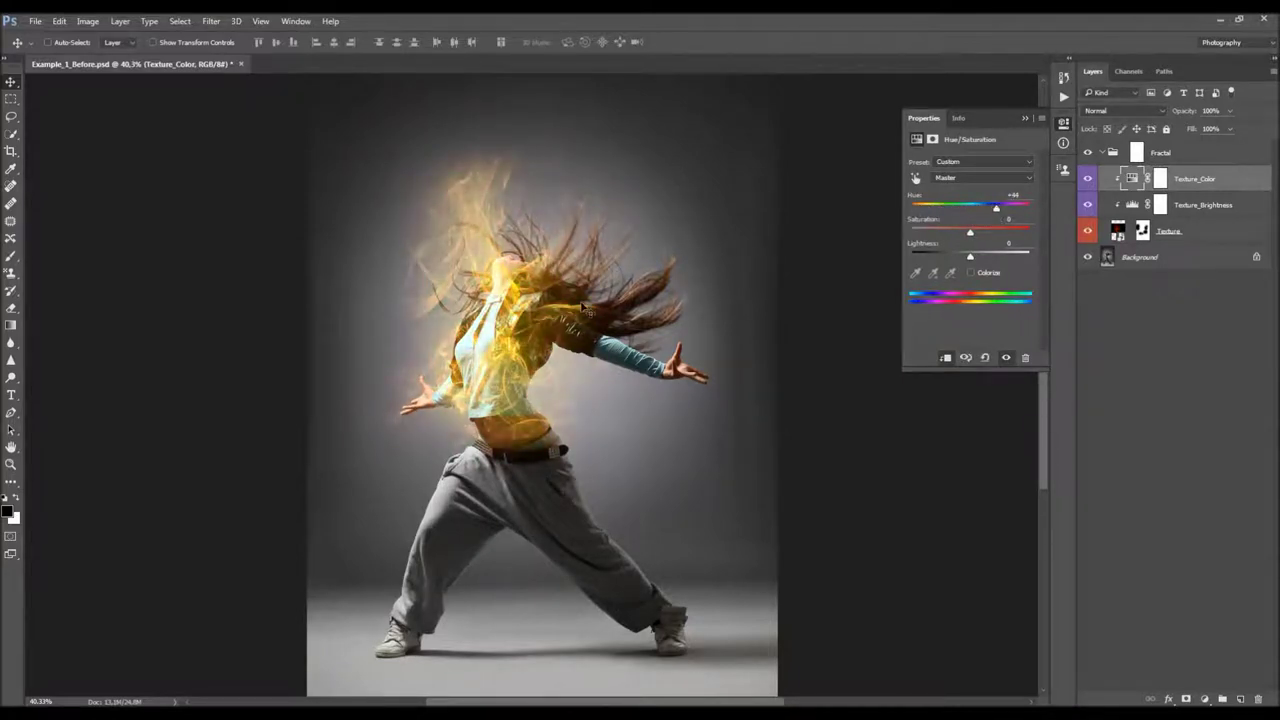
- Try colorizing the texture with hue 186 and saturation 66, sample another hue, and reset the Texture_Color adjustment to its defaults
{"action": "left_click", "coordinate": [970, 272]}
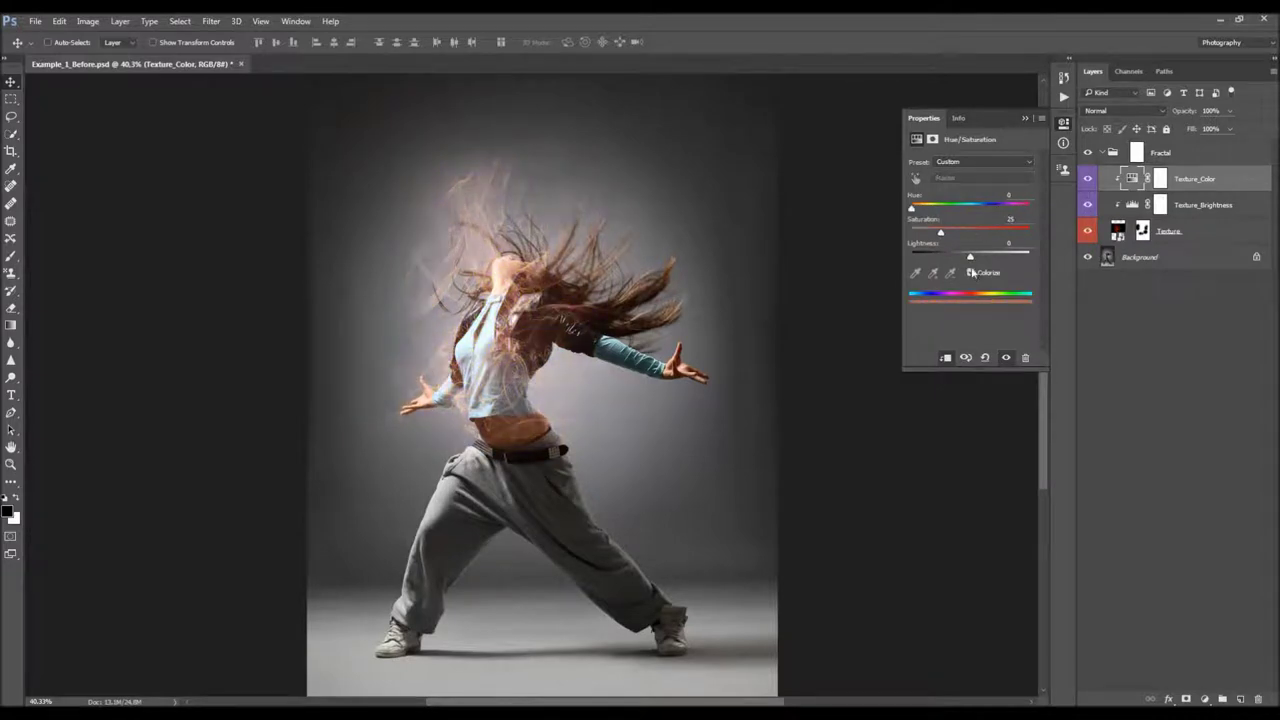
{"action": "left_click_drag", "start_coordinate": [940, 232], "coordinate": [989, 232]}
{"action": "left_click_drag", "start_coordinate": [912, 207], "coordinate": [972, 207]}
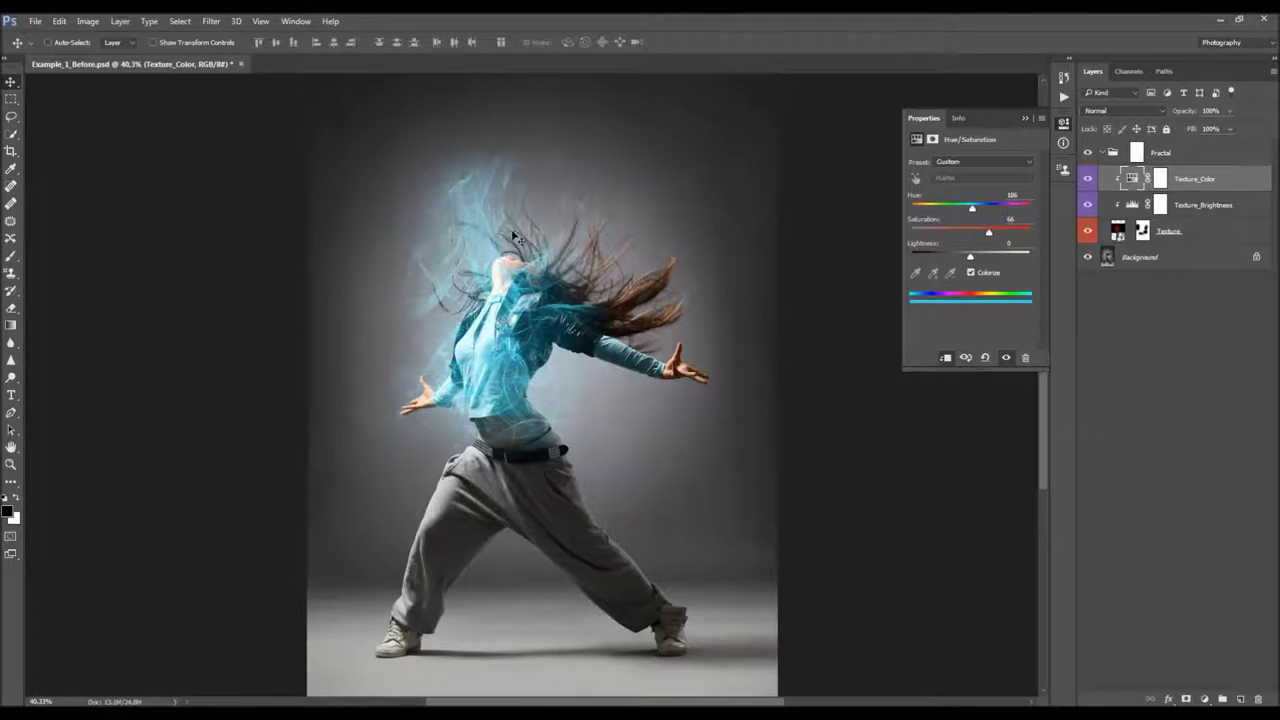
{"action": "mouse_move", "coordinate": [972, 207]}
{"action": "left_mouse_down"}
{"action": "mouse_move", "coordinate": [916, 207]}
{"action": "mouse_move", "coordinate": [1010, 208]}
{"action": "mouse_move", "coordinate": [953, 208]}
{"action": "left_mouse_up"}
{"action": "left_click", "coordinate": [986, 357]}
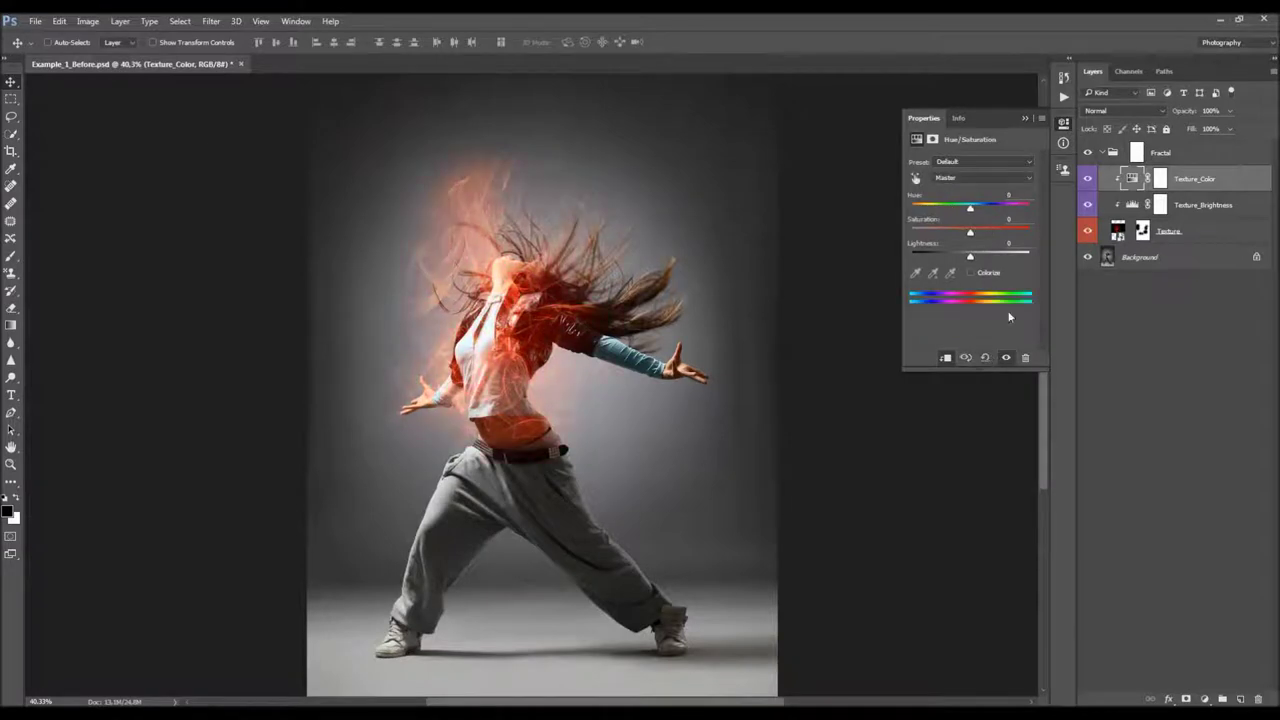
{"action": "left_click", "coordinate": [1024, 119]}
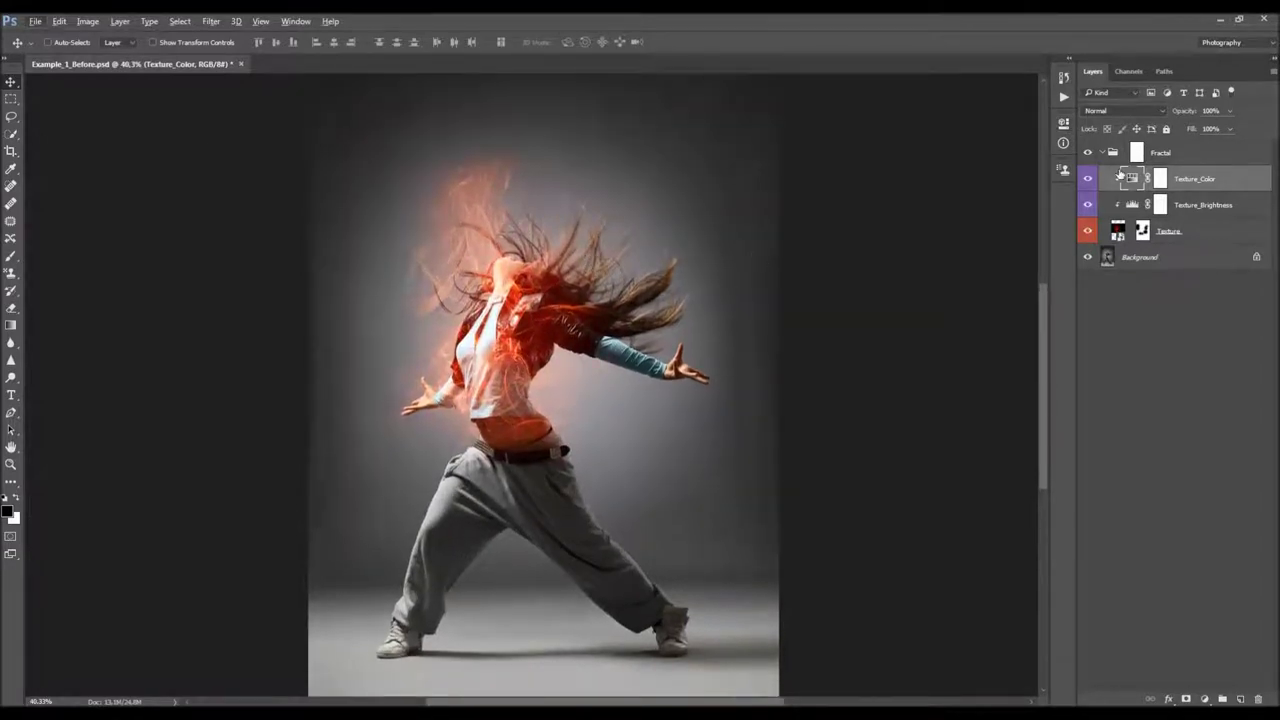
- Collapse the Fractal group, bring up the list of actions, and duplicate the group
{"action": "left_click", "coordinate": [1102, 152]}
{"action": "left_click", "coordinate": [1064, 97]}
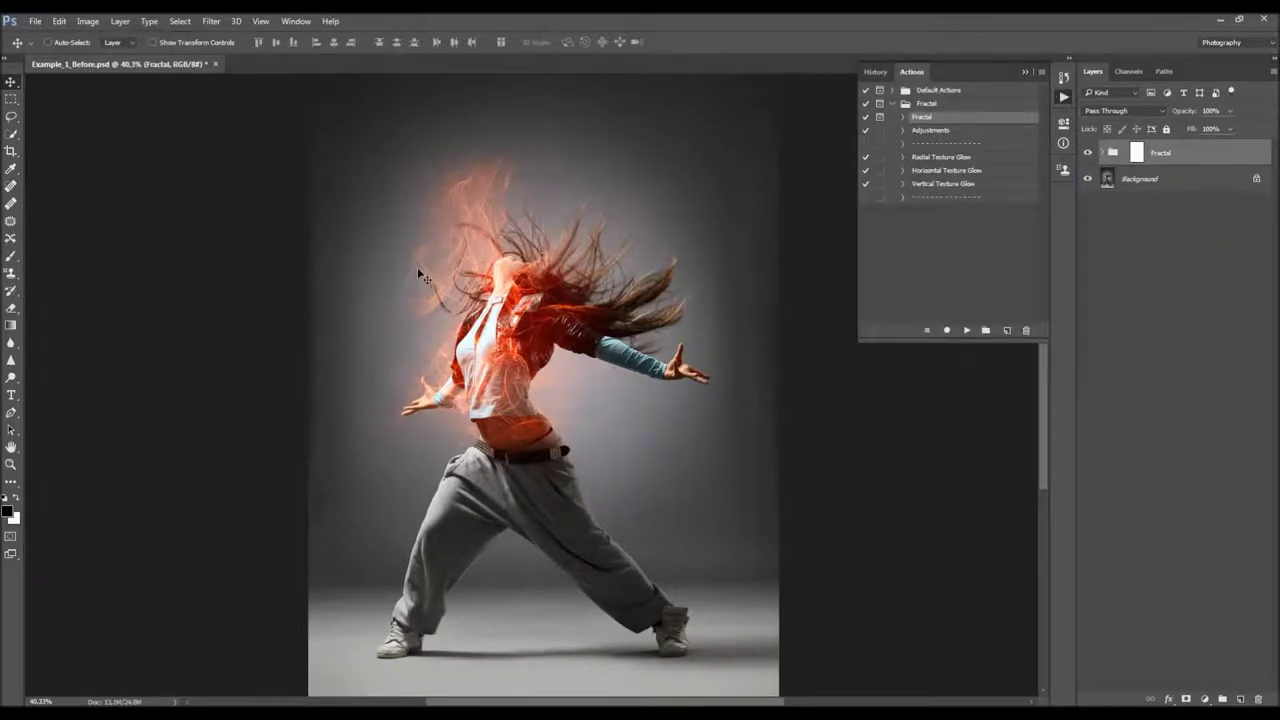
{"action": "left_click", "coordinate": [1103, 152]}
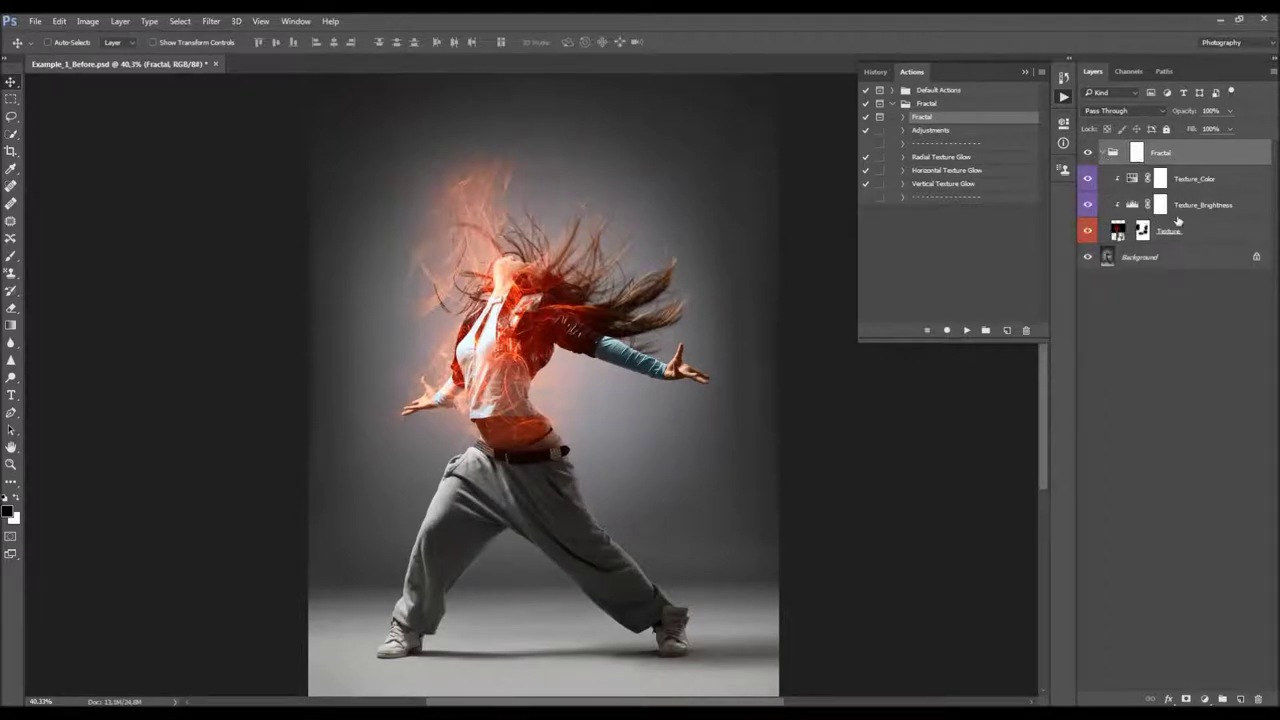
{"action": "left_click", "coordinate": [1104, 153]}
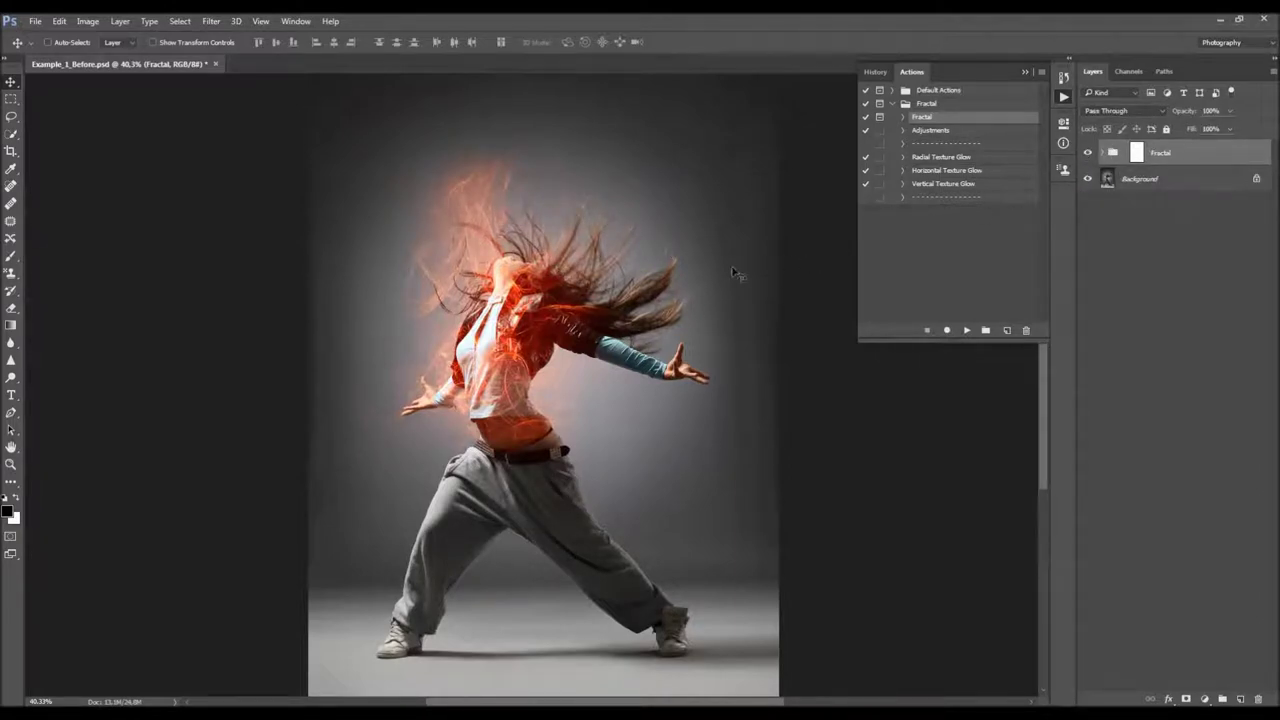
{"action": "key", "text": "ctrl+j"}
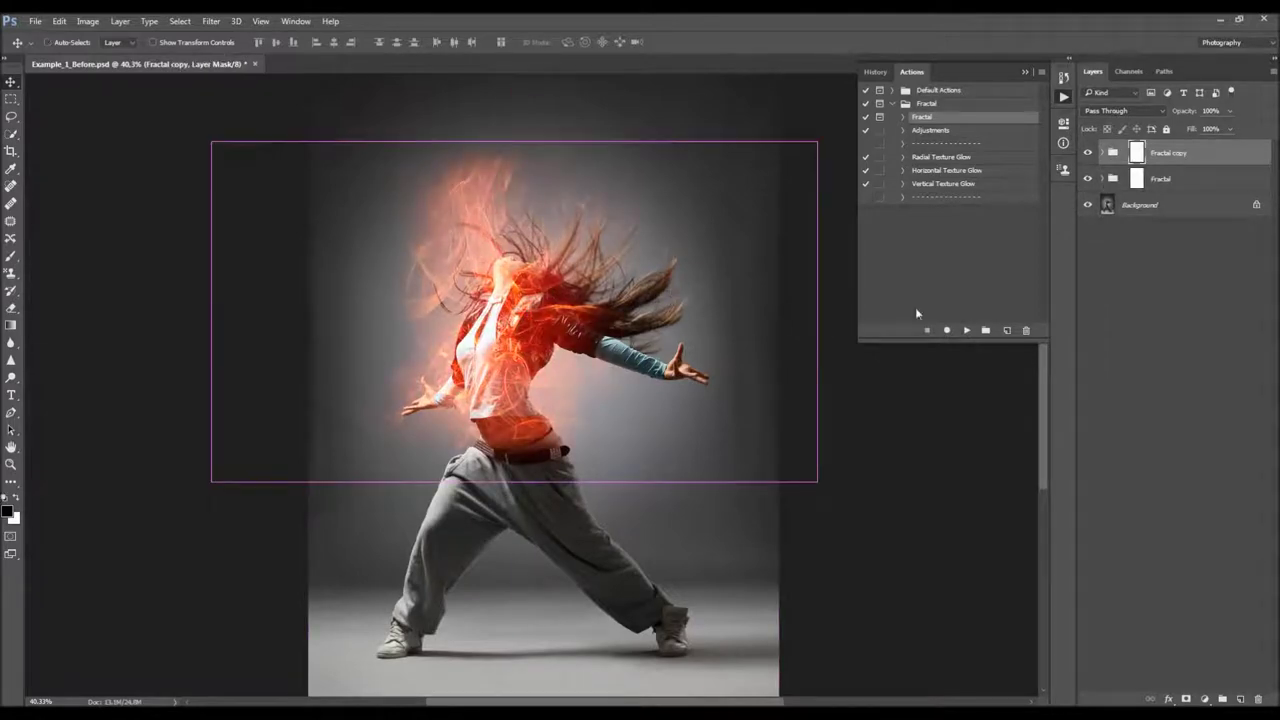
- Compare the dancer's flames with the Fractal copy group hidden and shown
{"action": "scroll", "coordinate": [580, 355], "scroll_direction": "up", "scroll_amount": 2}
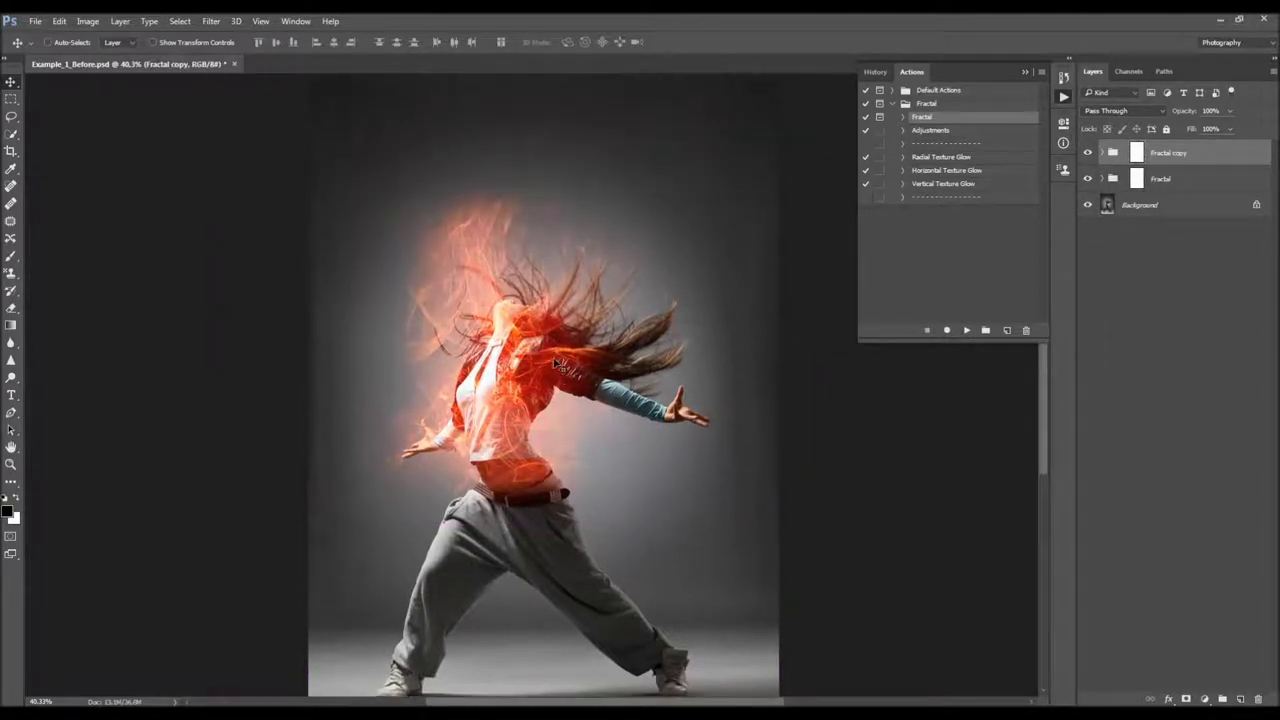
{"action": "left_click", "coordinate": [1090, 153]}
{"action": "left_click", "coordinate": [1090, 153]}
{"action": "scroll", "coordinate": [608, 352], "scroll_direction": "up", "scroll_amount": 4}
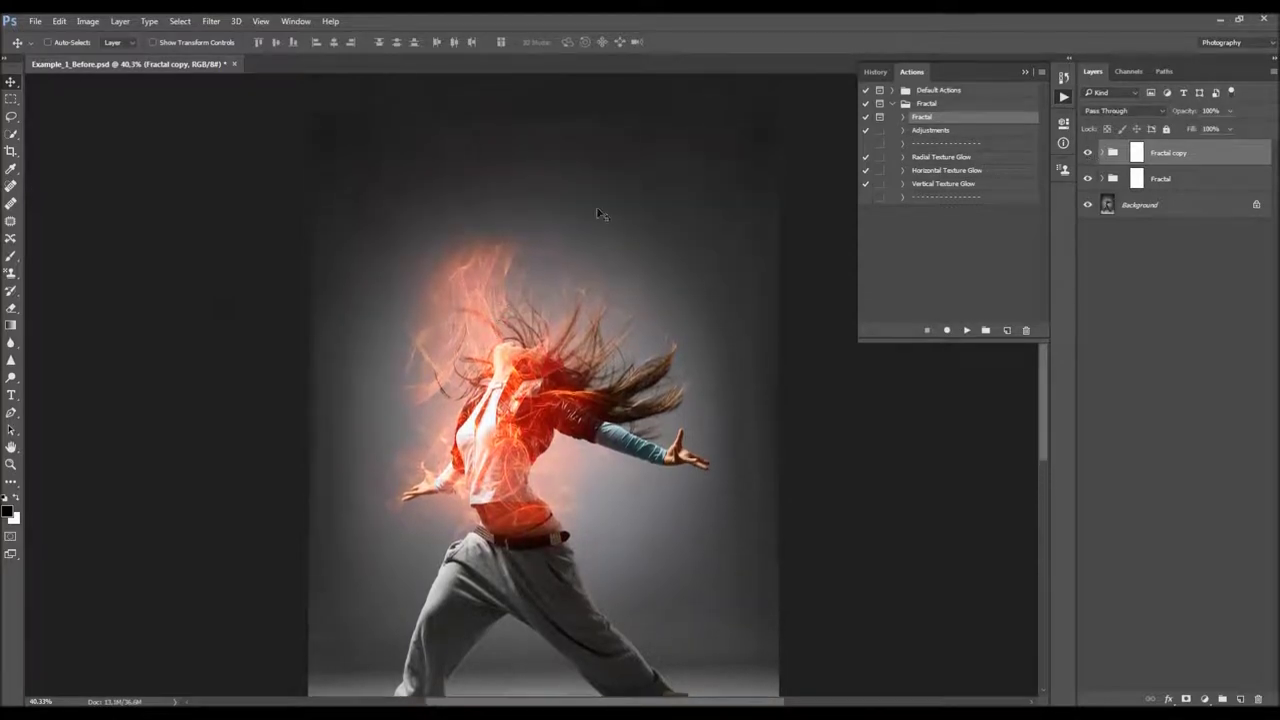
{"action": "scroll", "coordinate": [620, 420], "scroll_direction": "down", "scroll_amount": 3}
{"action": "scroll", "coordinate": [560, 290], "scroll_direction": "down", "scroll_amount": 1}
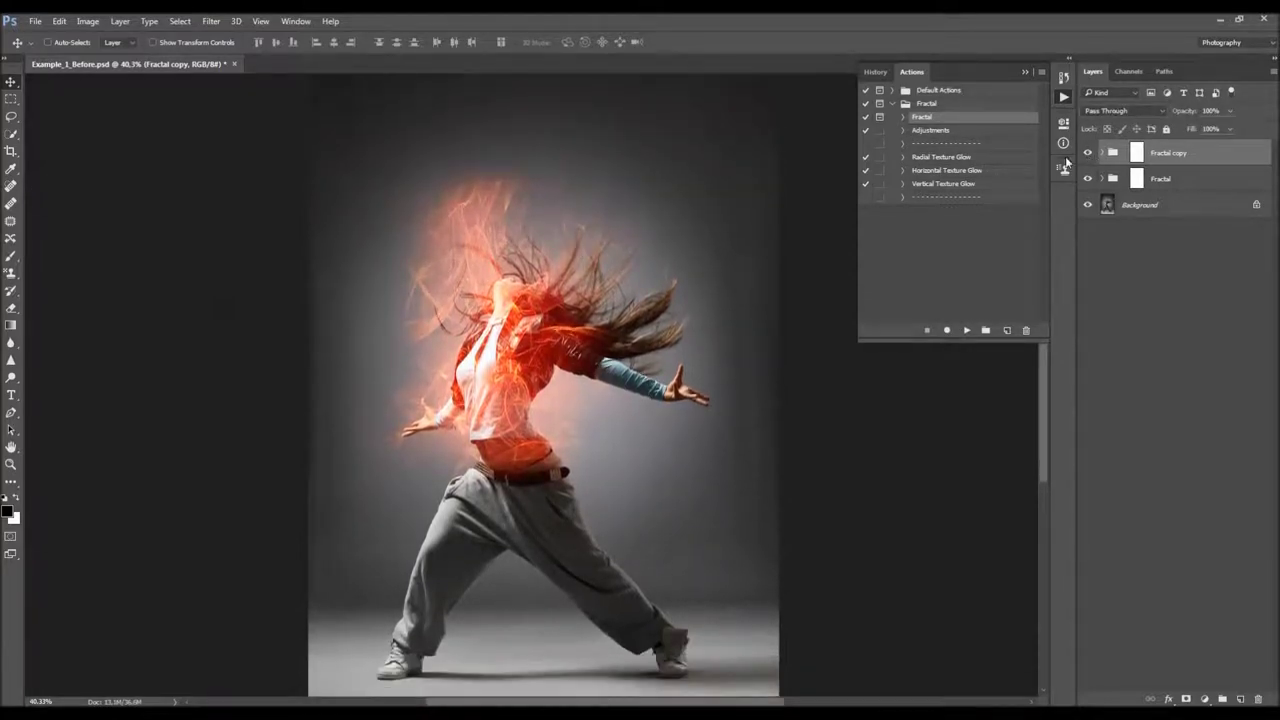
{"action": "left_click", "coordinate": [1088, 152]}
{"action": "left_click", "coordinate": [1088, 152]}
{"action": "left_click", "coordinate": [1104, 152]}
{"action": "left_click", "coordinate": [1104, 152]}
- Raise the Fractal copy flames above the dancer's head, and scale the group's Texture layer to about 29% and rotate it counterclockwise
{"action": "left_click_drag", "start_coordinate": [554, 390], "coordinate": [530, 268]}
{"action": "scroll", "coordinate": [546, 284], "scroll_direction": "up", "scroll_amount": 2}
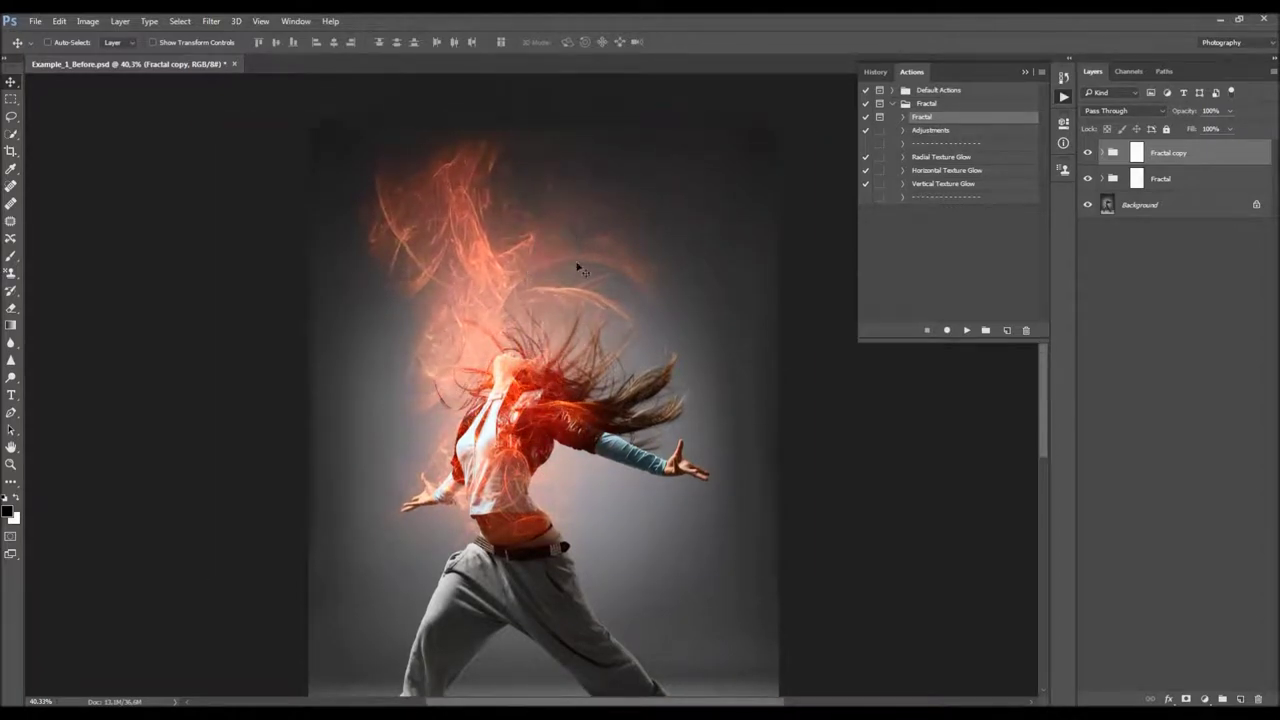
{"action": "left_click", "coordinate": [1102, 152]}
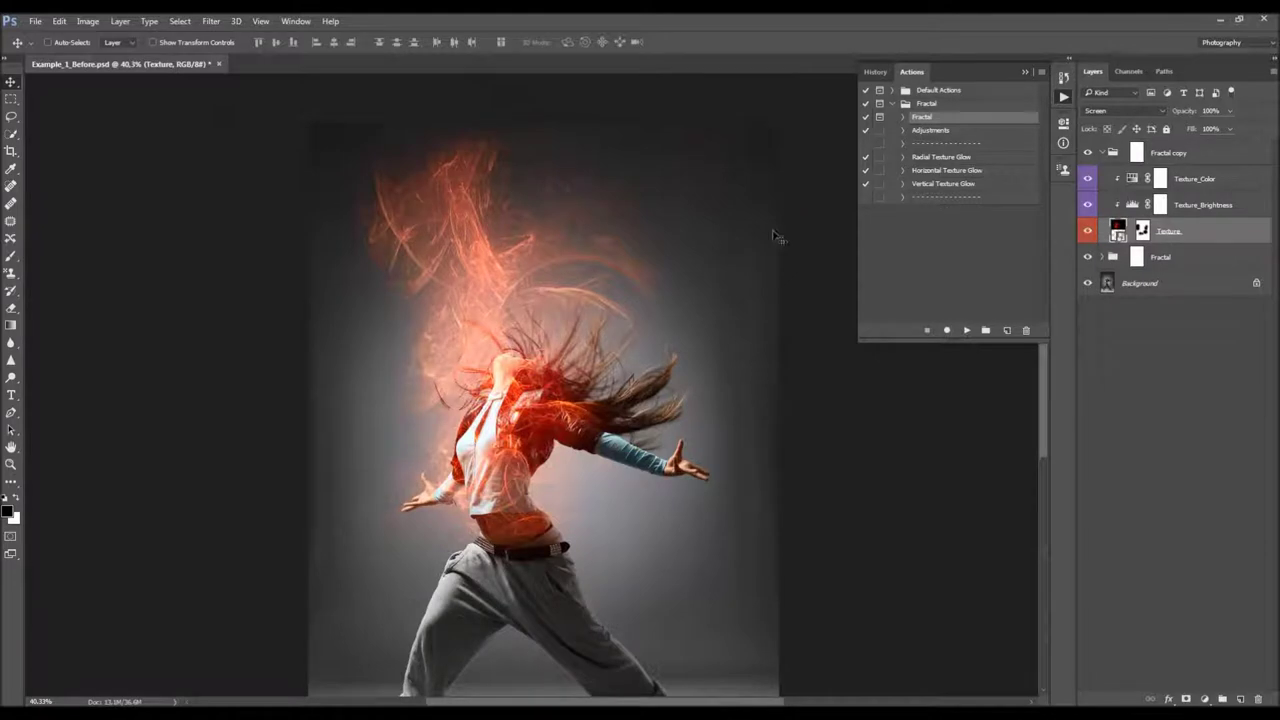
{"action": "key", "text": "ctrl+t"}
{"action": "left_click_drag", "start_coordinate": [802, 462], "coordinate": [666, 387]}
{"action": "left_click_drag", "start_coordinate": [550, 298], "coordinate": [611, 311]}
{"action": "left_click_drag", "start_coordinate": [766, 314], "coordinate": [741, 220]}
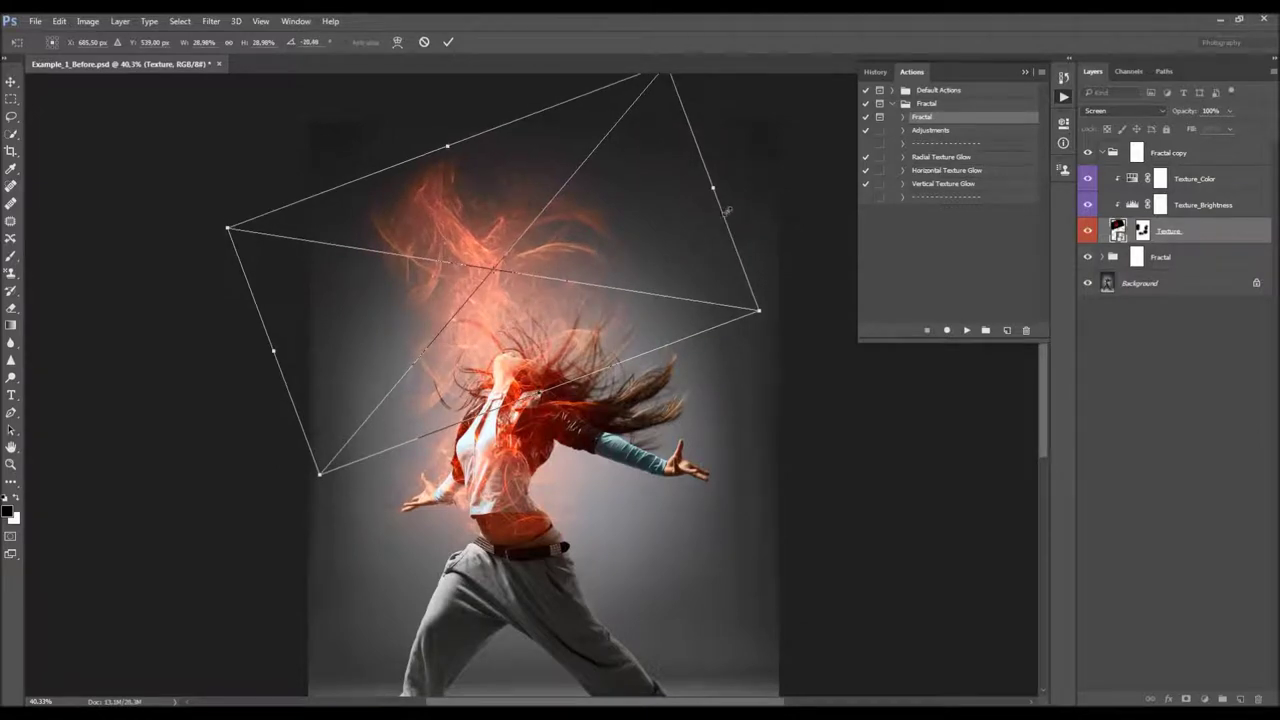
{"action": "key", "text": "Return"}
{"action": "left_click_drag", "start_coordinate": [530, 255], "coordinate": [502, 247]}
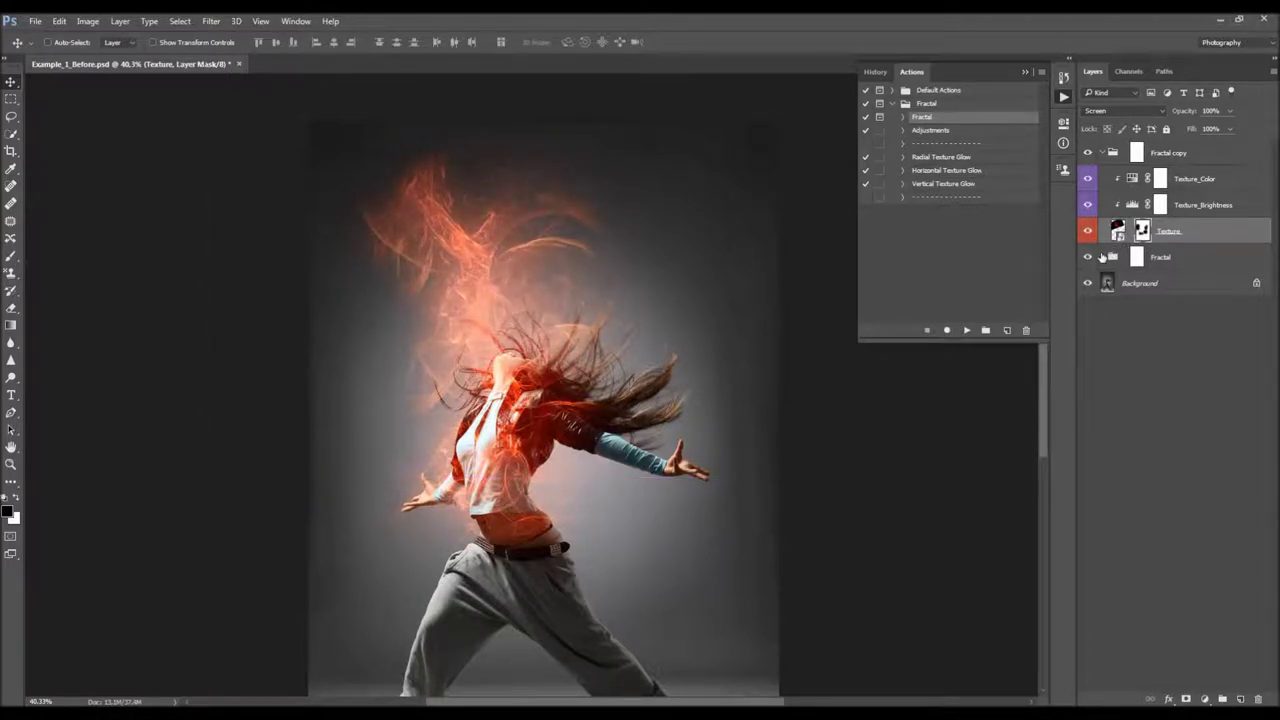
- Replace the inherited mask on the Fractal copy group's Texture layer with a blank white mask
{"action": "left_click", "coordinate": [1101, 257]}
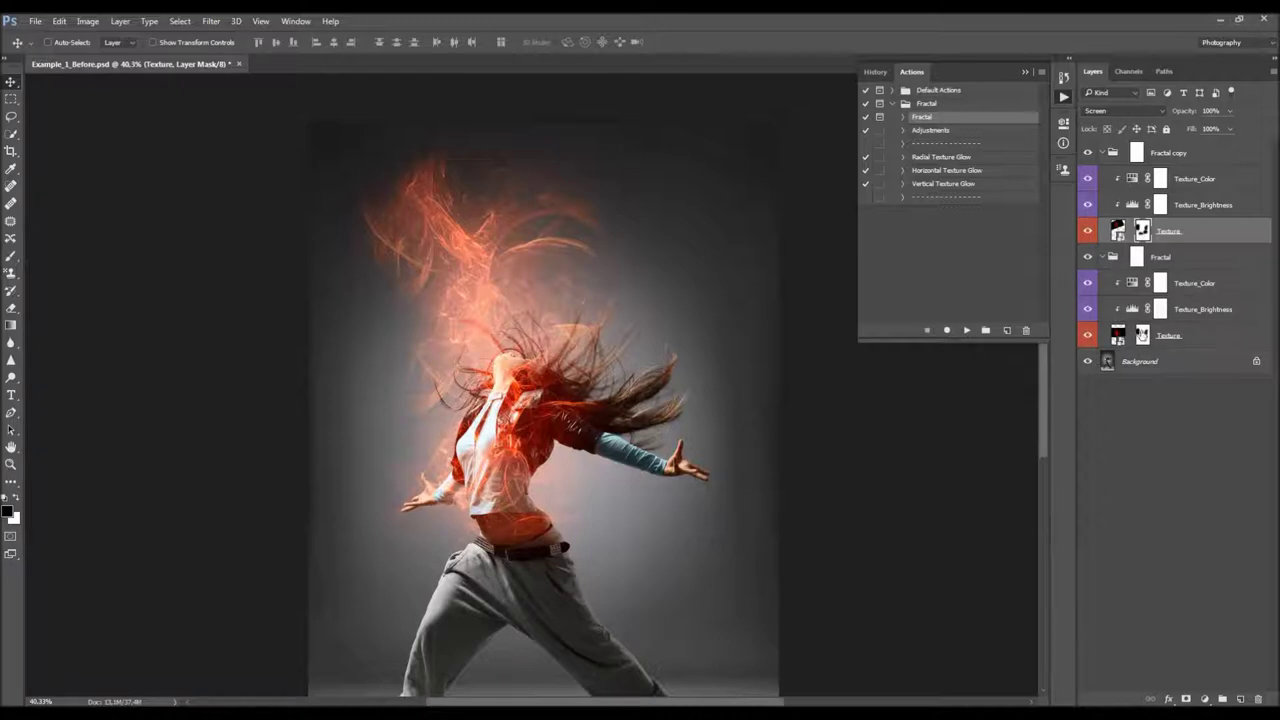
{"action": "right_click", "coordinate": [1143, 231]}
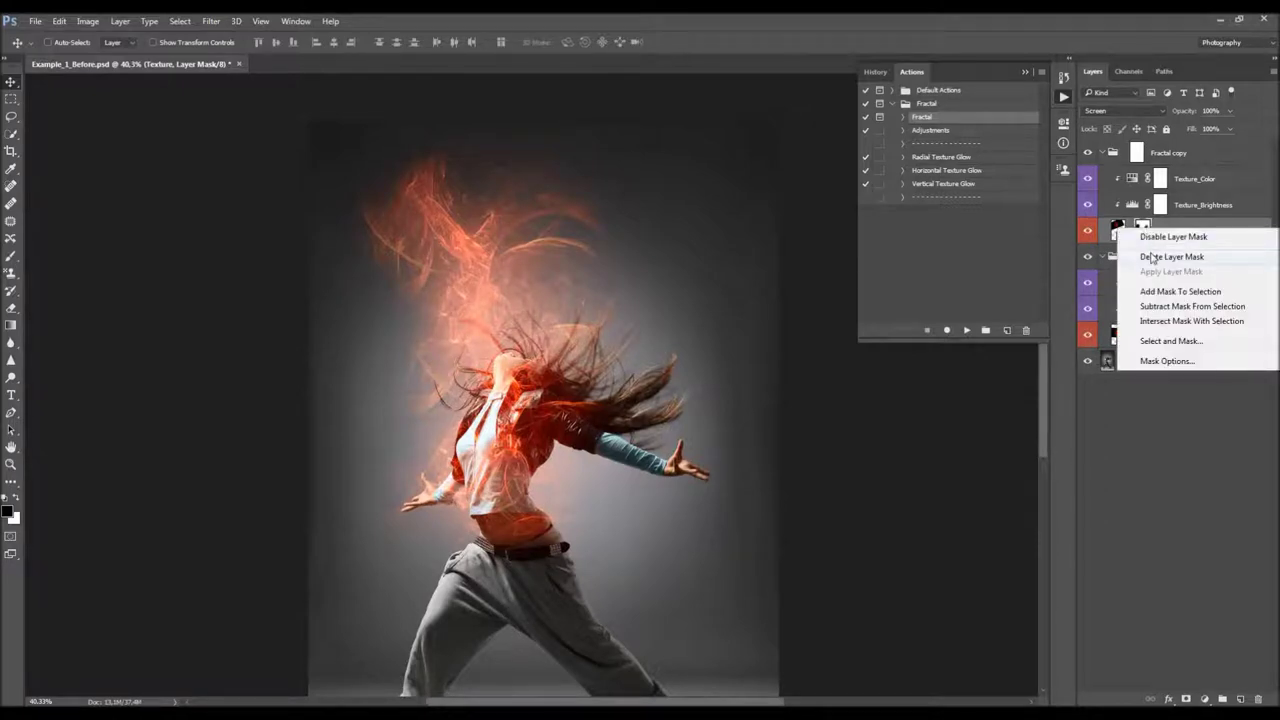
{"action": "left_click", "coordinate": [1150, 257]}
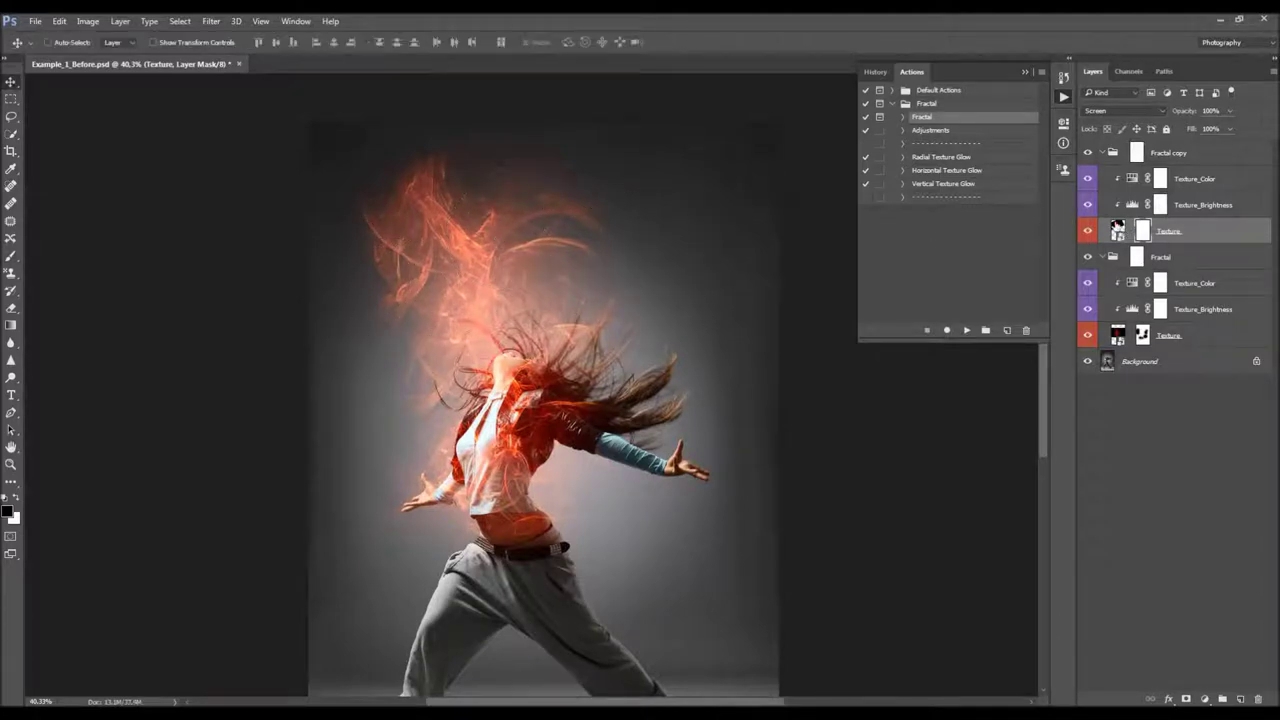
- Shift the copied flames slightly and mask out their outer edges on both sides with a 500 px soft black brush
{"action": "left_click_drag", "start_coordinate": [479, 223], "coordinate": [499, 216]}
{"action": "left_click", "coordinate": [1145, 231]}
{"action": "key", "text": "b"}
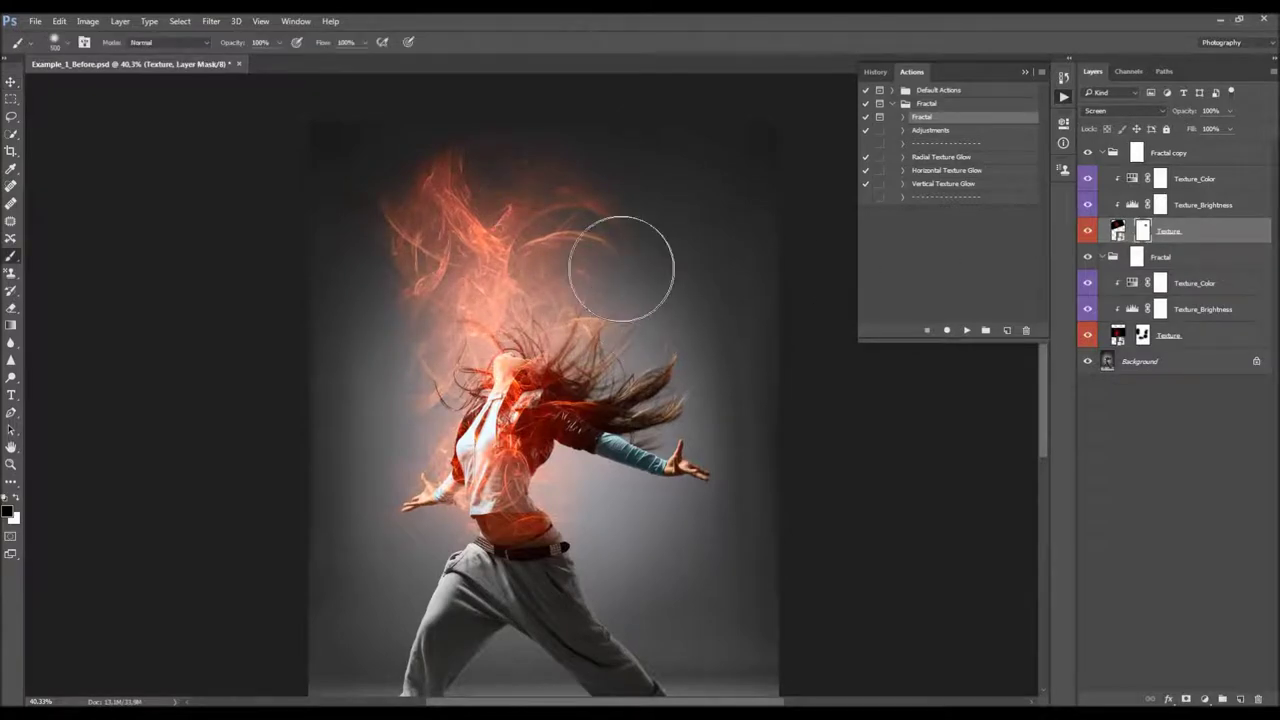
{"action": "mouse_move", "coordinate": [355, 350]}
{"action": "left_mouse_down"}
{"action": "mouse_move", "coordinate": [395, 328]}
{"action": "mouse_move", "coordinate": [365, 200]}
{"action": "mouse_move", "coordinate": [360, 212]}
{"action": "mouse_move", "coordinate": [349, 193]}
{"action": "mouse_move", "coordinate": [360, 228]}
{"action": "left_mouse_up"}
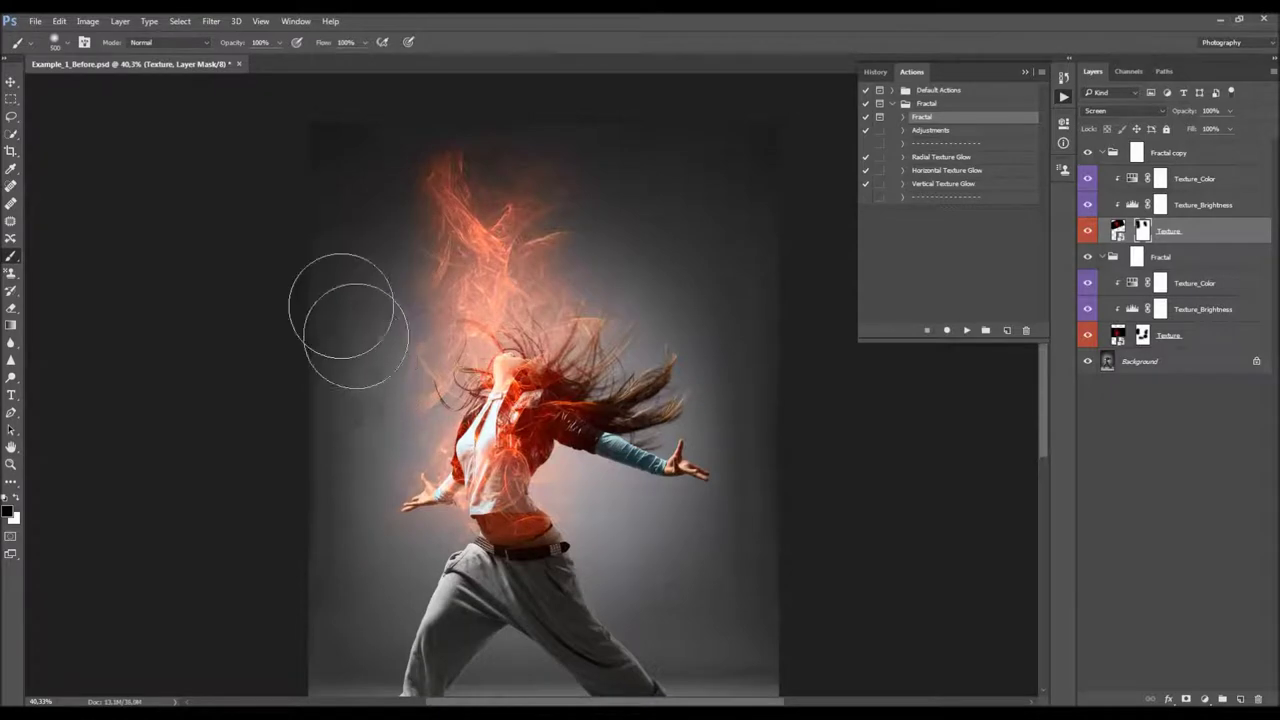
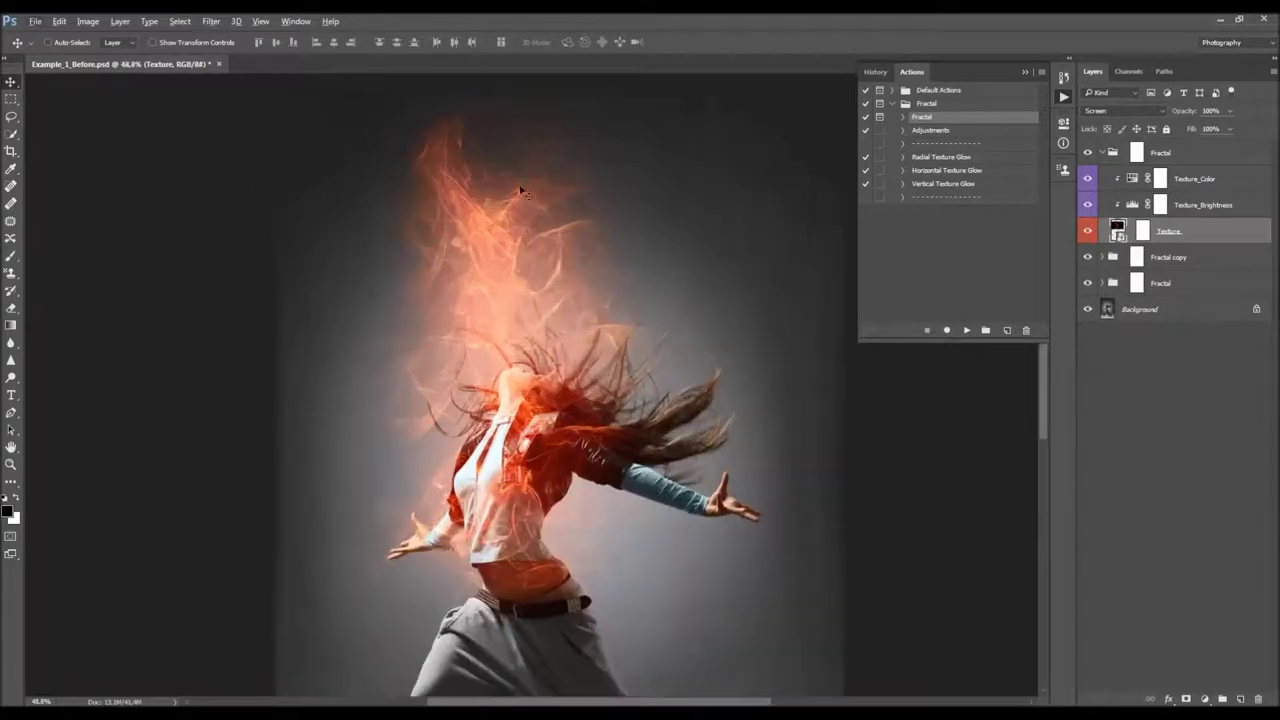
- Move the new Fractal group's Texture layer above the dancer's hair, and flip it horizontally and vertically
{"action": "left_click_drag", "start_coordinate": [559, 286], "coordinate": [623, 243]}
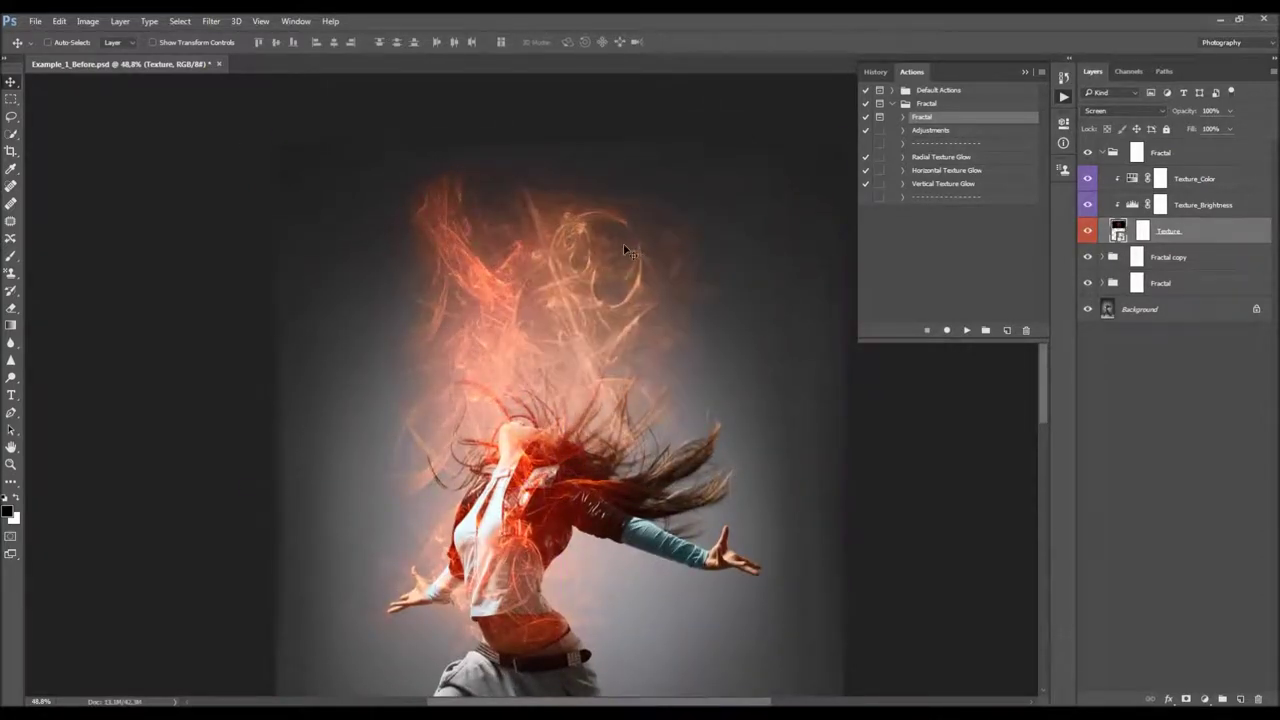
{"action": "left_click", "coordinate": [59, 21]}
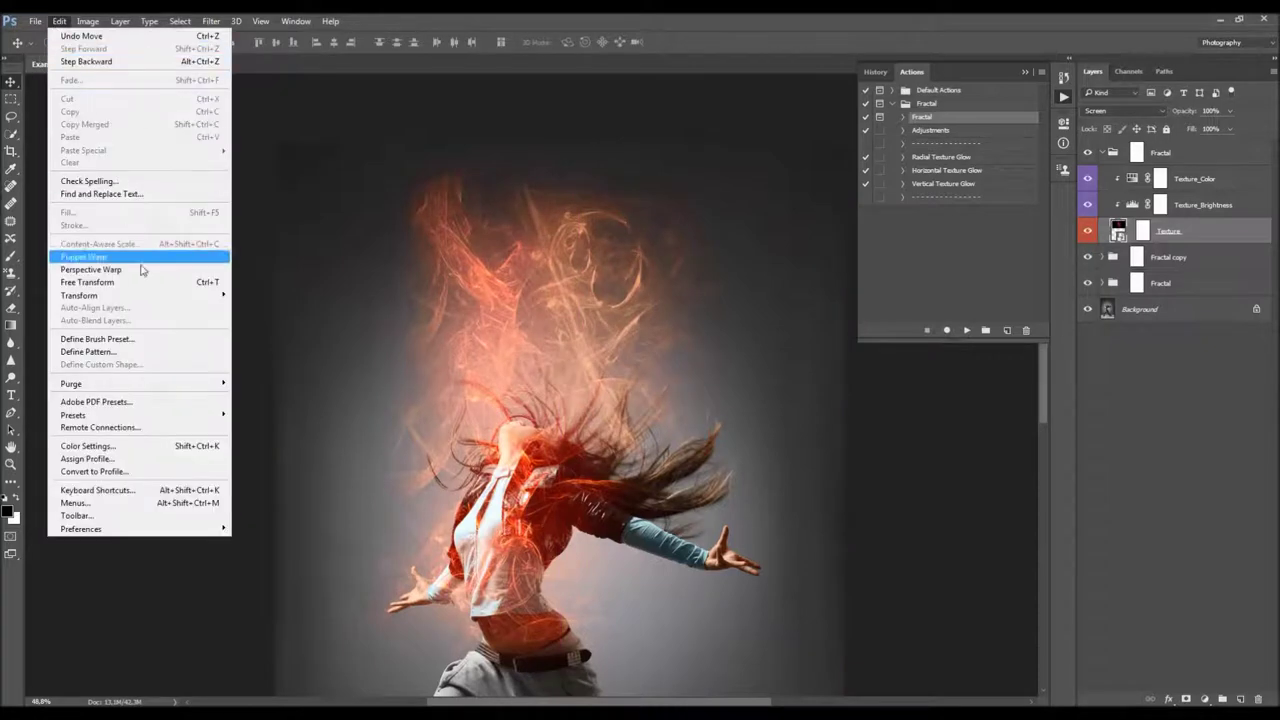
{"action": "mouse_move", "coordinate": [150, 298]}
{"action": "left_click", "coordinate": [289, 440]}
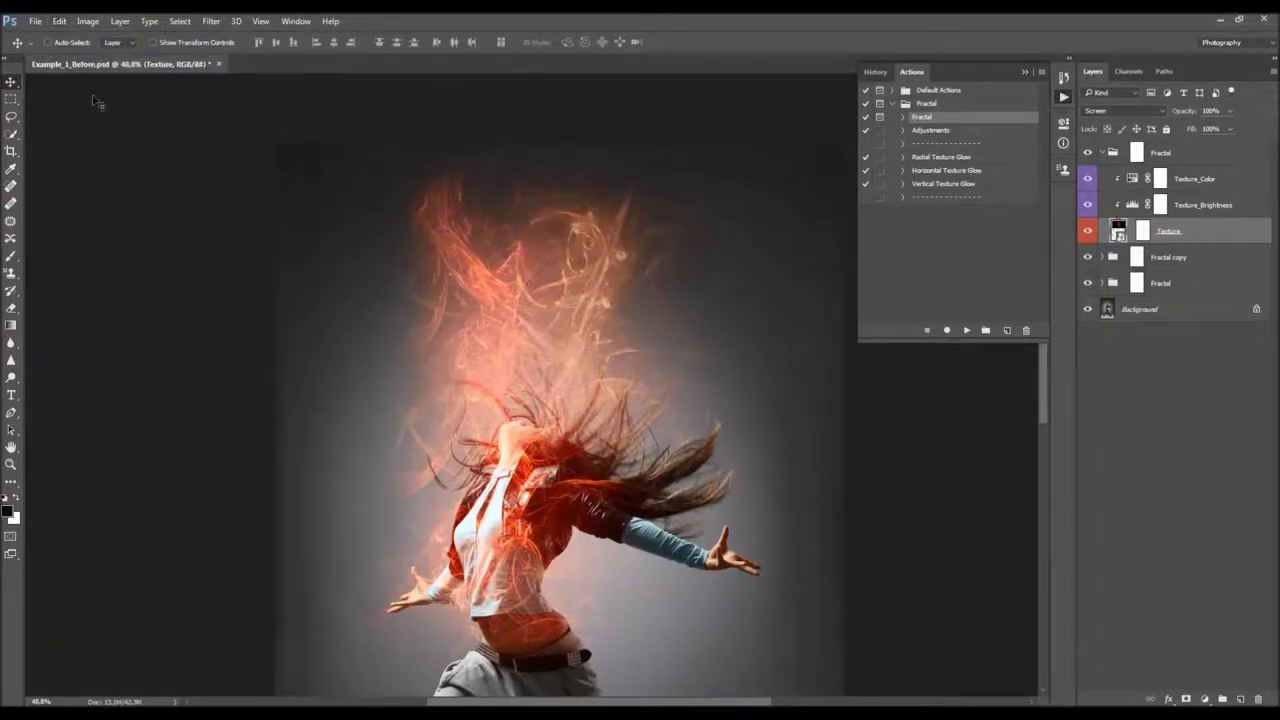
{"action": "left_click", "coordinate": [59, 21]}
{"action": "mouse_move", "coordinate": [192, 296]}
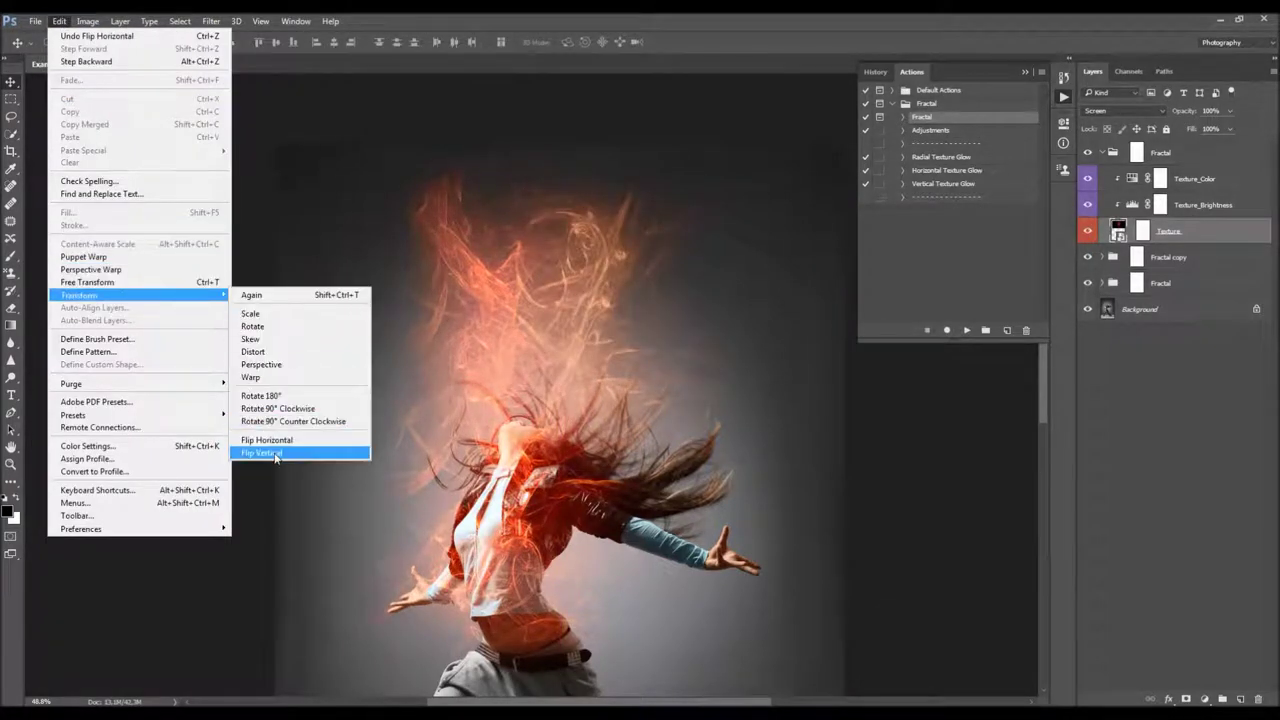
{"action": "left_click", "coordinate": [262, 453]}
- Reposition the flipped Texture layer over the existing flames above the dancer's head and rotate it to follow them
{"action": "left_click_drag", "start_coordinate": [644, 295], "coordinate": [731, 283]}
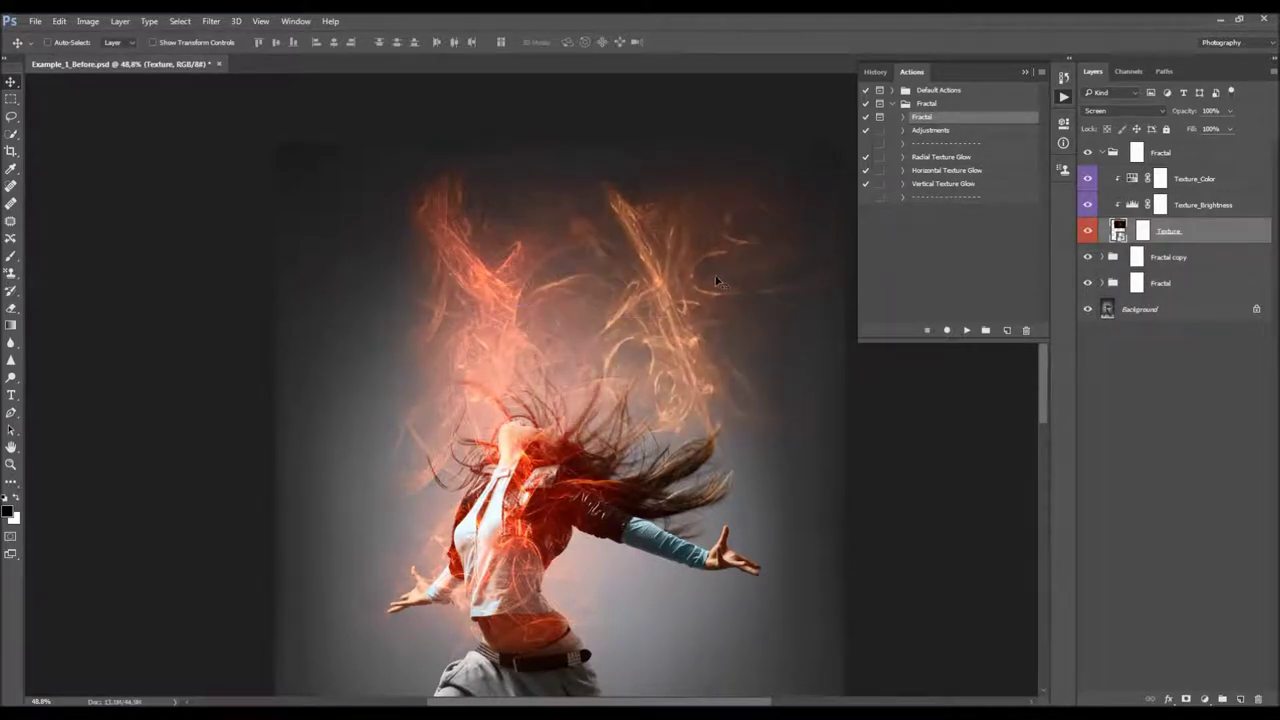
{"action": "scroll", "coordinate": [660, 255], "scroll_direction": "down", "scroll_amount": 2}
{"action": "scroll", "coordinate": [660, 255], "scroll_direction": "up", "scroll_amount": 2}
{"action": "left_click_drag", "start_coordinate": [695, 240], "coordinate": [660, 246]}
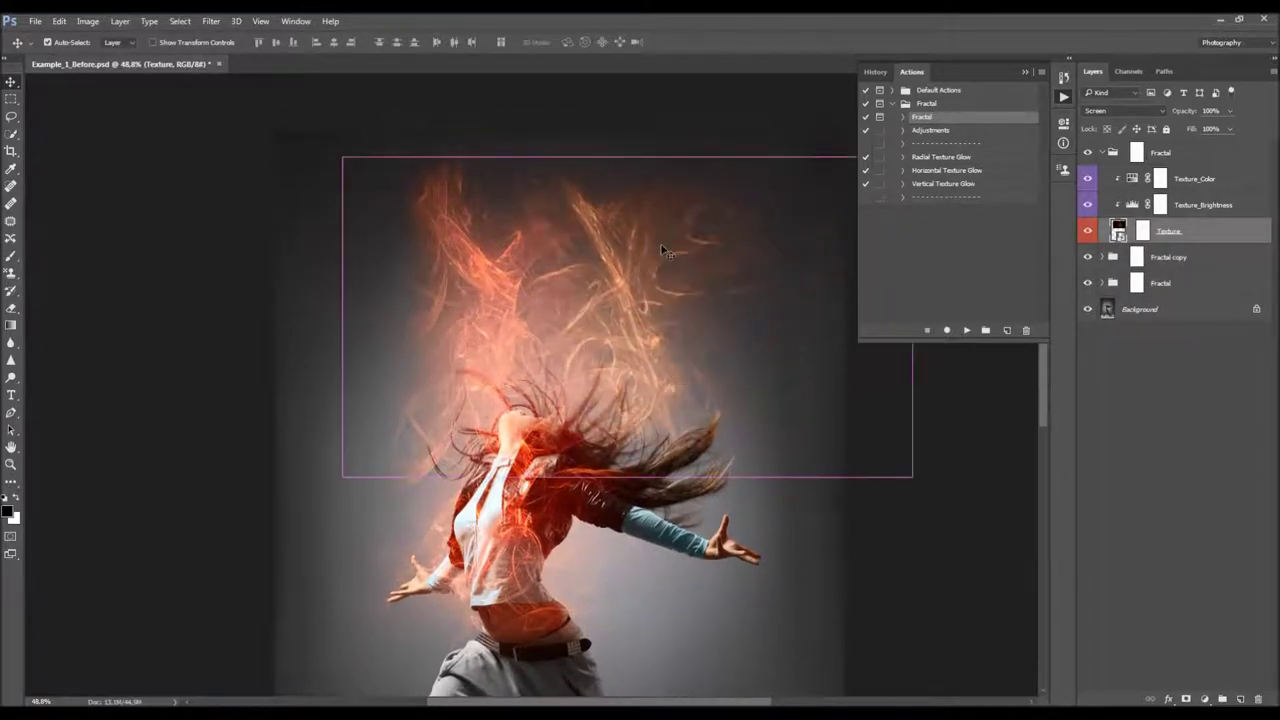
{"action": "key", "text": "ctrl+t"}
{"action": "left_click_drag", "start_coordinate": [668, 289], "coordinate": [524, 259]}
{"action": "left_click_drag", "start_coordinate": [614, 114], "coordinate": [643, 120]}
{"action": "key", "text": "Return"}
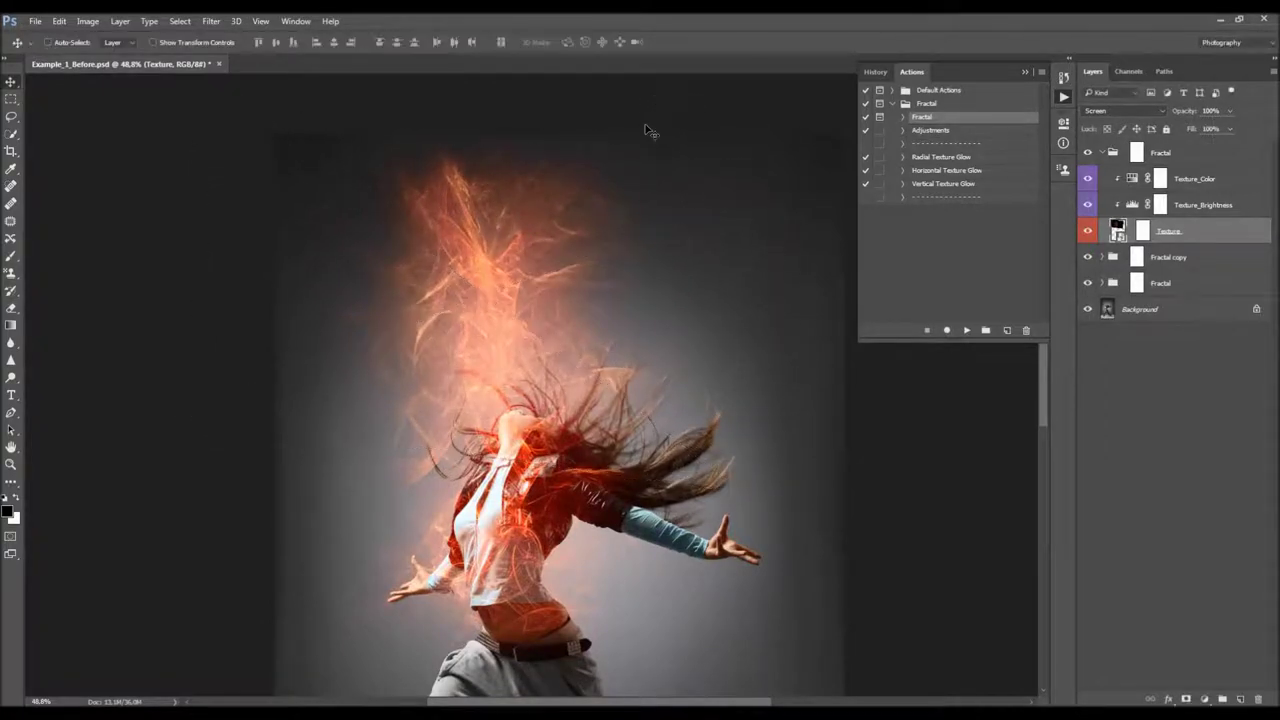
- Fine-tune the position and rotation of the new Texture layer so its flames blend with those rising from the head
{"action": "mouse_move", "coordinate": [526, 286]}
{"action": "left_mouse_down"}
{"action": "mouse_move", "coordinate": [544, 279]}
{"action": "mouse_move", "coordinate": [518, 295]}
{"action": "left_mouse_up"}
{"action": "key", "text": "ctrl+t"}
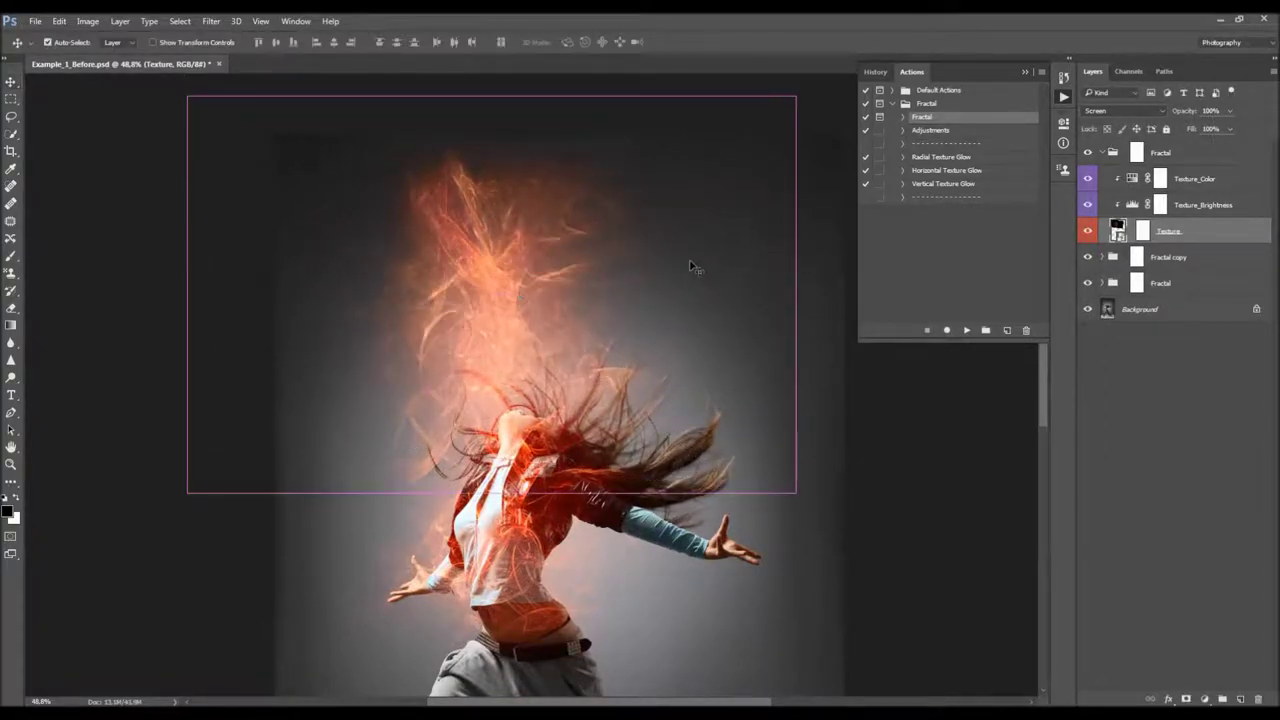
{"action": "left_click_drag", "start_coordinate": [801, 241], "coordinate": [800, 251]}
{"action": "key", "text": "Return"}
{"action": "mouse_move", "coordinate": [628, 260]}
{"action": "left_mouse_down"}
{"action": "mouse_move", "coordinate": [650, 258]}
{"action": "mouse_move", "coordinate": [640, 282]}
{"action": "mouse_move", "coordinate": [625, 256]}
{"action": "left_mouse_up"}
{"action": "key", "text": "ctrl+minus"}
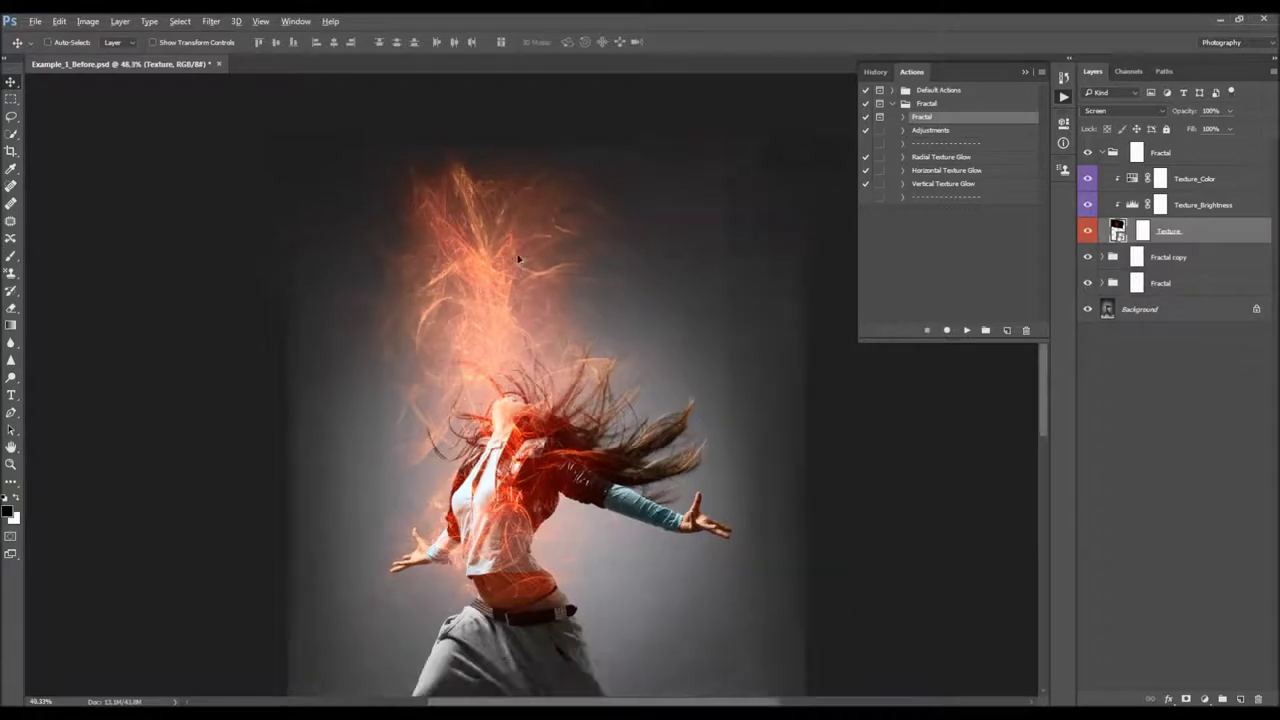
{"action": "scroll", "coordinate": [509, 169], "scroll_direction": "up", "scroll_amount": 1}
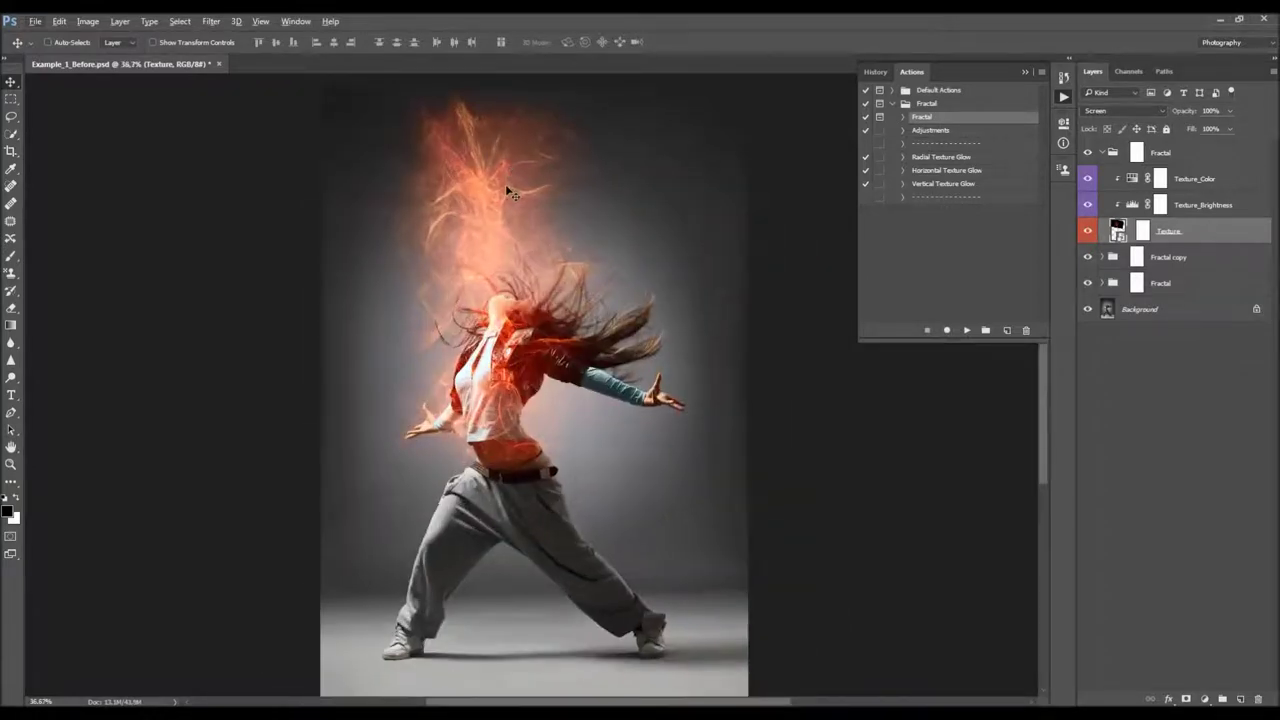
- Set the top Fractal group's Texture_Brightness input levels to 3 and 185, and set its Texture_Color hue to -10
{"action": "double_click", "coordinate": [1132, 206]}
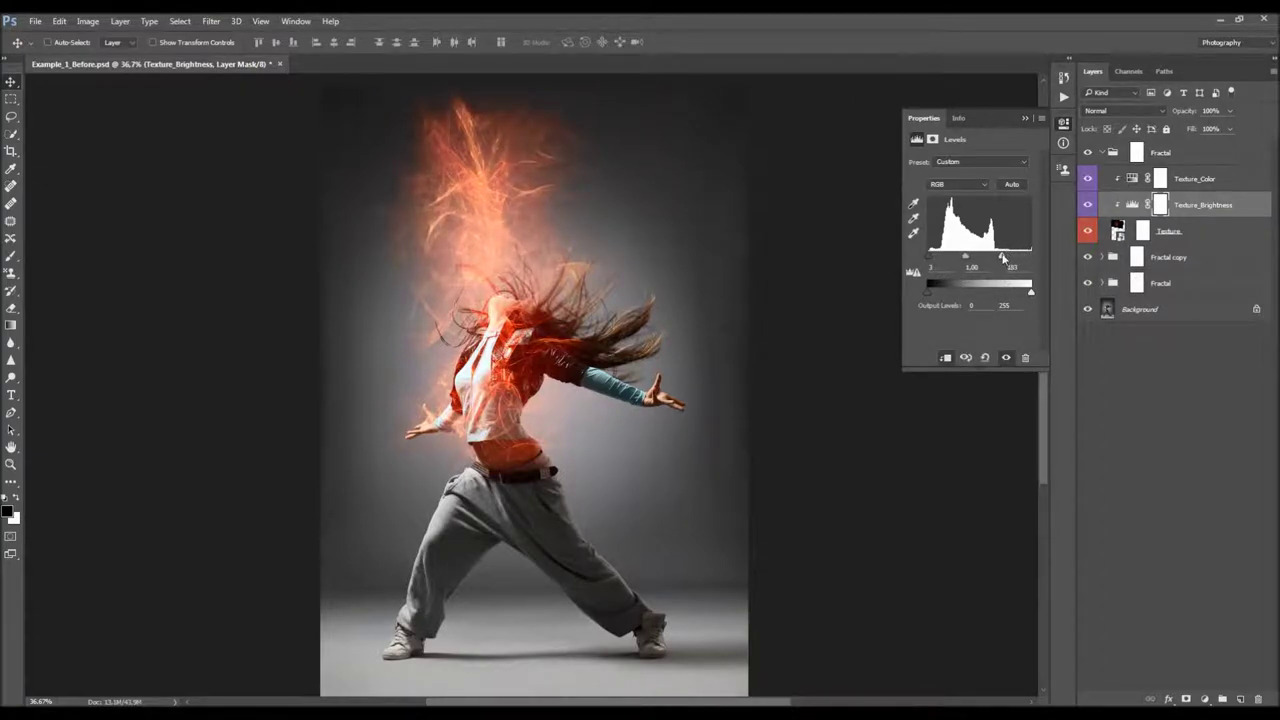
{"action": "left_click", "coordinate": [1089, 205]}
{"action": "left_click", "coordinate": [1089, 205]}
{"action": "left_click", "coordinate": [1136, 179]}
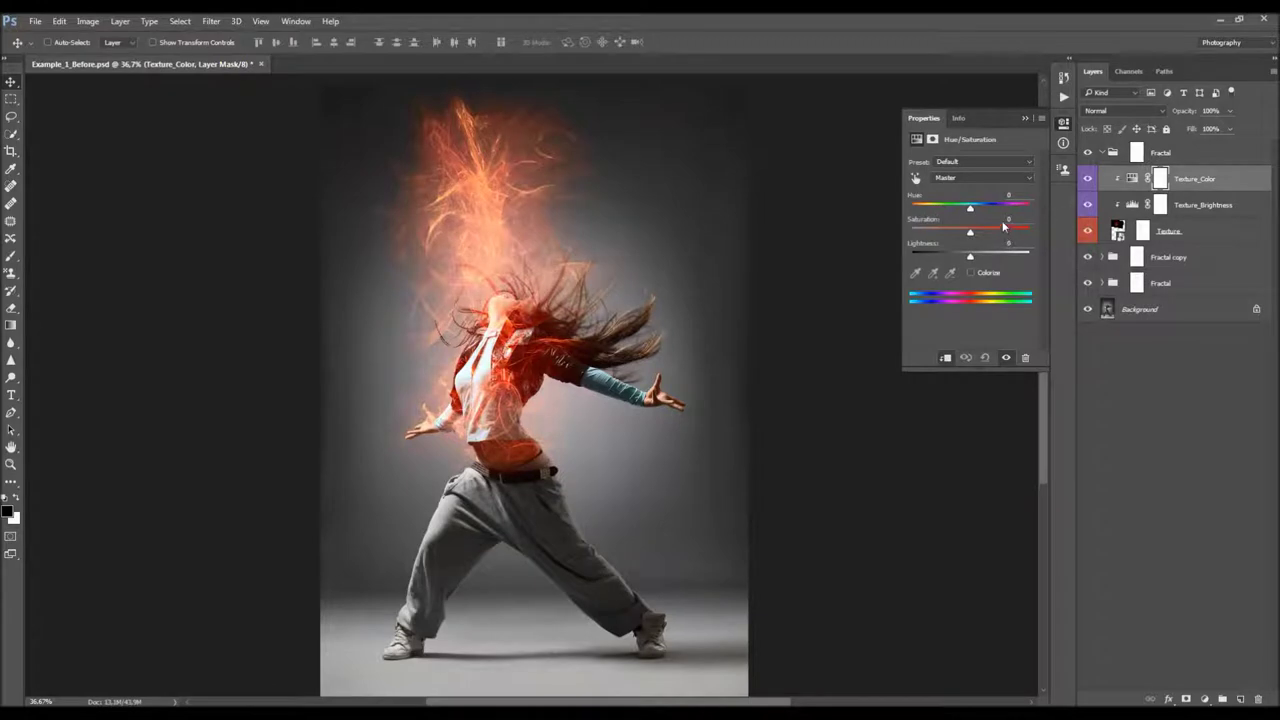
{"action": "left_click_drag", "start_coordinate": [970, 208], "coordinate": [954, 210]}
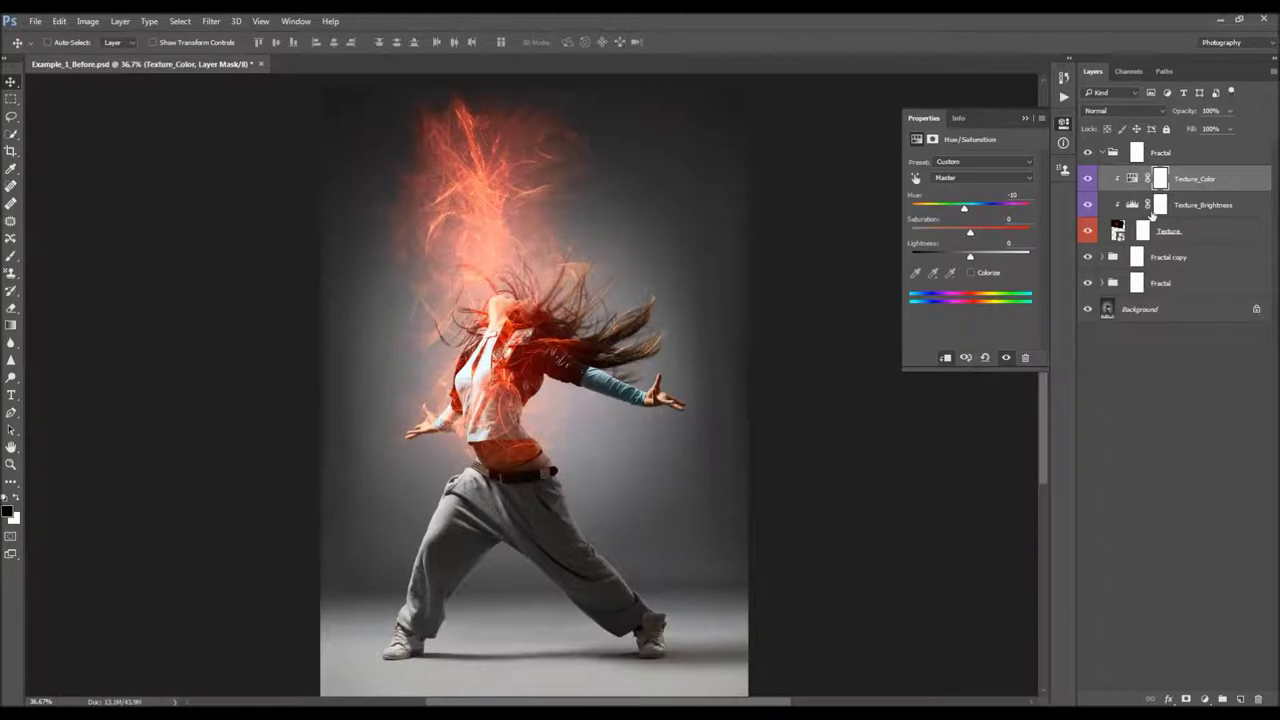
- Nudge and slightly transform the top Fractal group's Texture so its flames align with those rising above the head
{"action": "left_click", "coordinate": [1118, 229]}
{"action": "left_click", "coordinate": [1088, 231]}
{"action": "left_click", "coordinate": [1088, 231]}
{"action": "mouse_move", "coordinate": [552, 156]}
{"action": "left_mouse_down"}
{"action": "mouse_move", "coordinate": [564, 139]}
{"action": "mouse_move", "coordinate": [544, 154]}
{"action": "mouse_move", "coordinate": [550, 172]}
{"action": "mouse_move", "coordinate": [544, 150]}
{"action": "mouse_move", "coordinate": [548, 171]}
{"action": "left_mouse_up"}
{"action": "key", "text": "ctrl+t"}
{"action": "left_click_drag", "start_coordinate": [728, 150], "coordinate": [760, 151]}
{"action": "key", "text": "Return"}
{"action": "left_click_drag", "start_coordinate": [595, 187], "coordinate": [596, 182]}
- Shift the Fractal copy group's Texture slightly to match the surrounding flames, and collapse the expanded groups
{"action": "left_click", "coordinate": [1106, 257]}
{"action": "left_click", "coordinate": [1102, 257]}
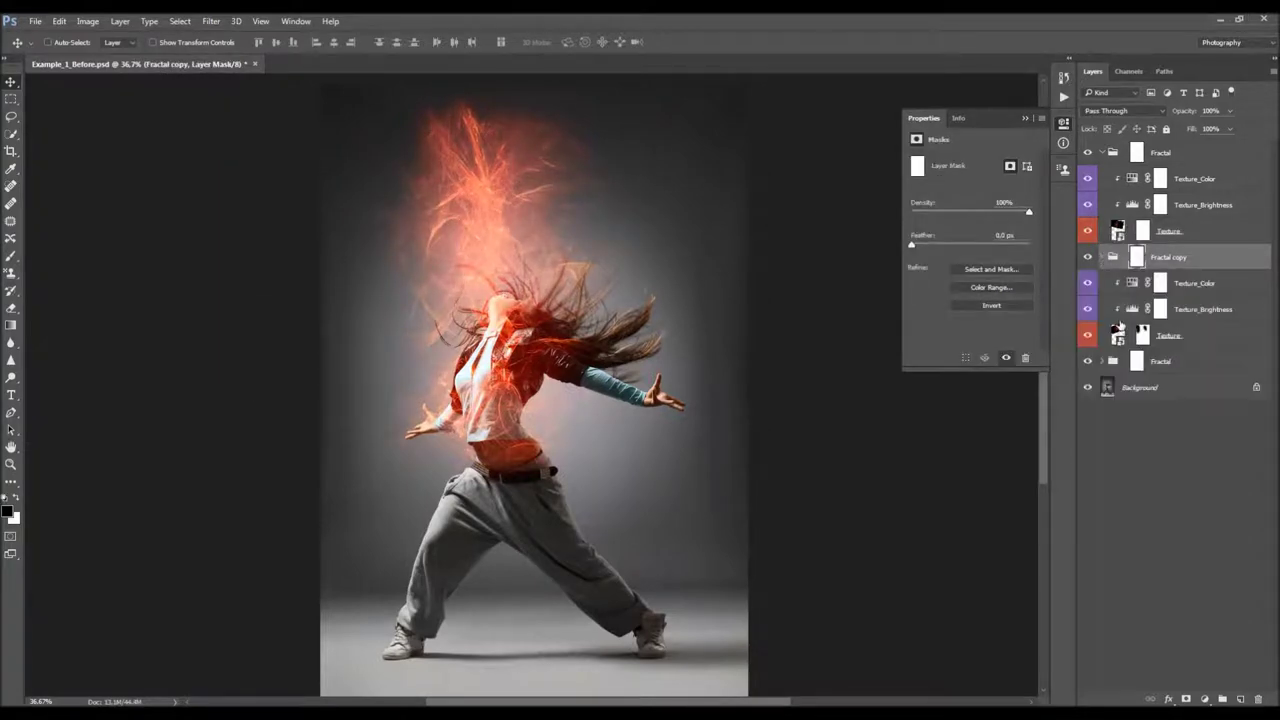
{"action": "left_click", "coordinate": [1125, 312]}
{"action": "left_click", "coordinate": [1120, 333]}
{"action": "left_click_drag", "start_coordinate": [675, 173], "coordinate": [636, 181]}
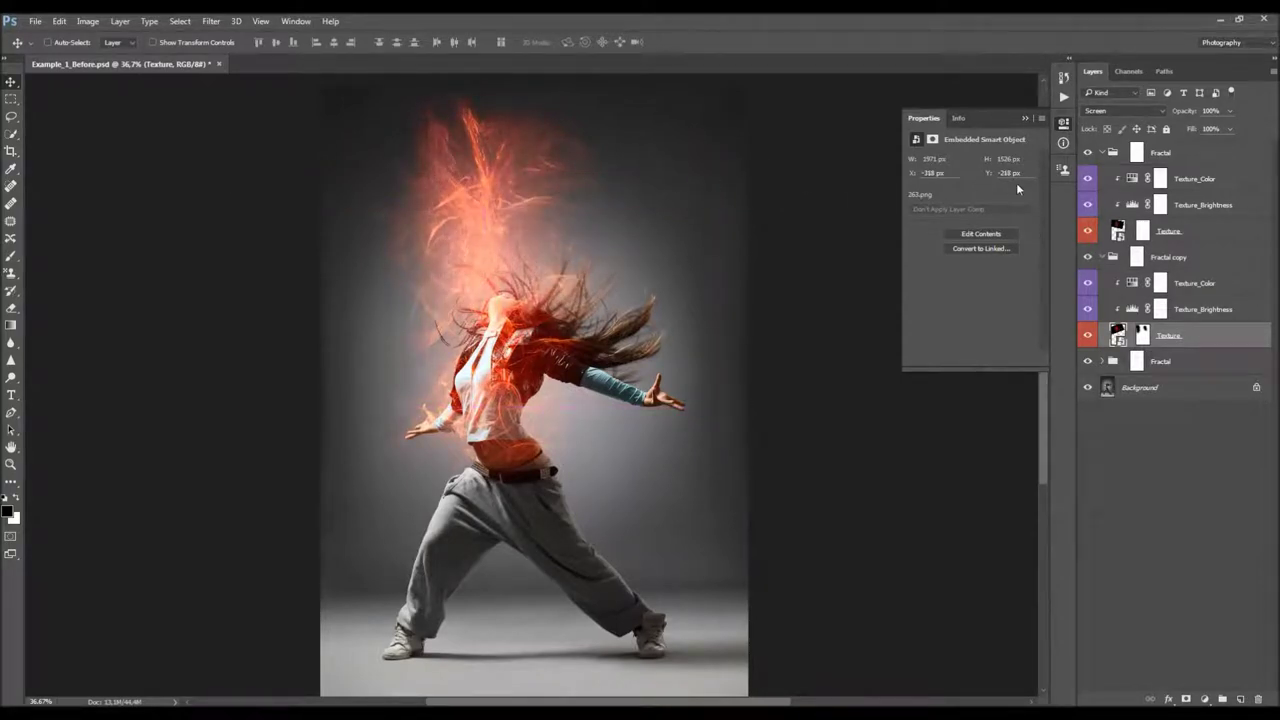
{"action": "left_click", "coordinate": [1104, 153]}
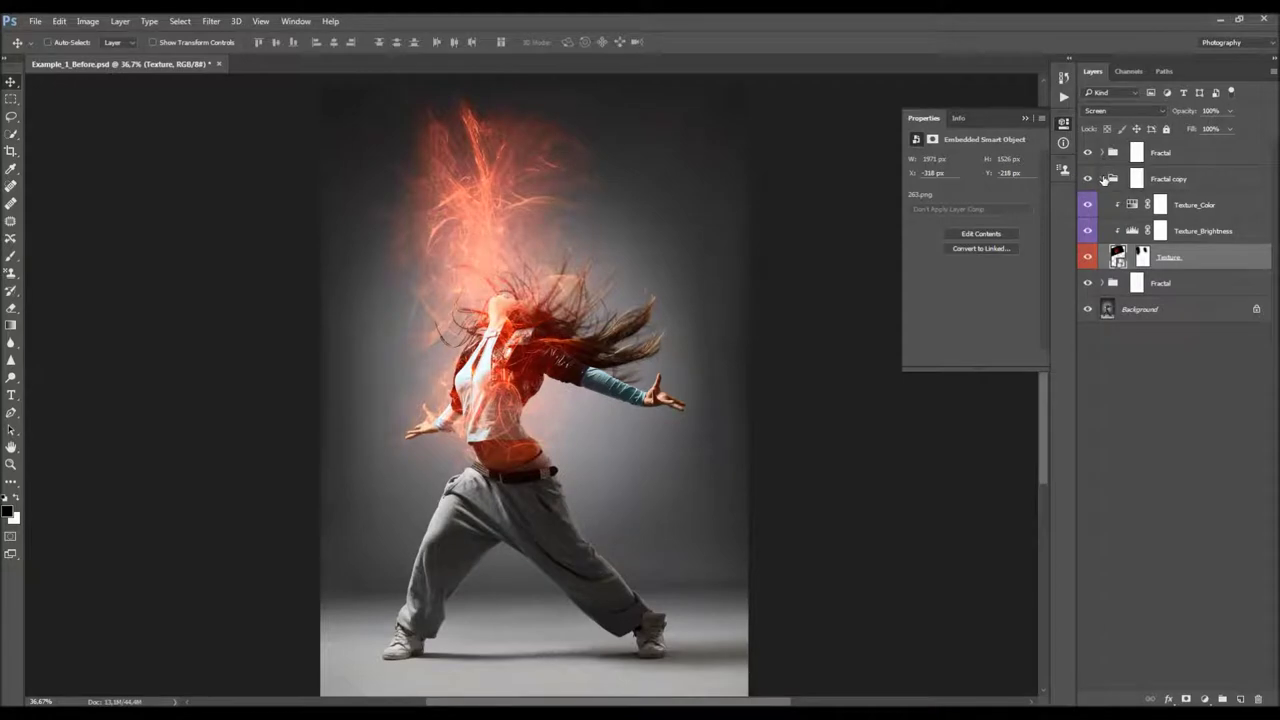
{"action": "left_click", "coordinate": [1104, 178]}
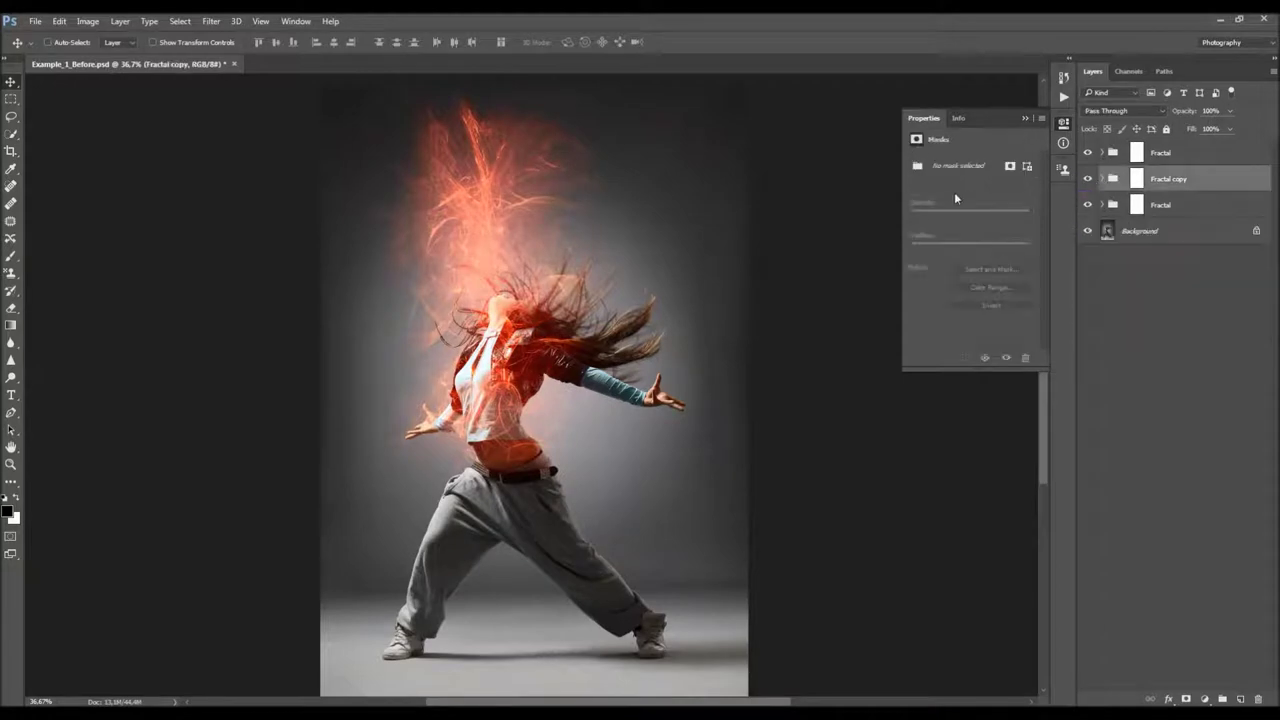
- Duplicate the top Fractal group and select the Texture layer inside the copy
{"action": "left_click", "coordinate": [1169, 155]}
{"action": "left_click", "coordinate": [1089, 153]}
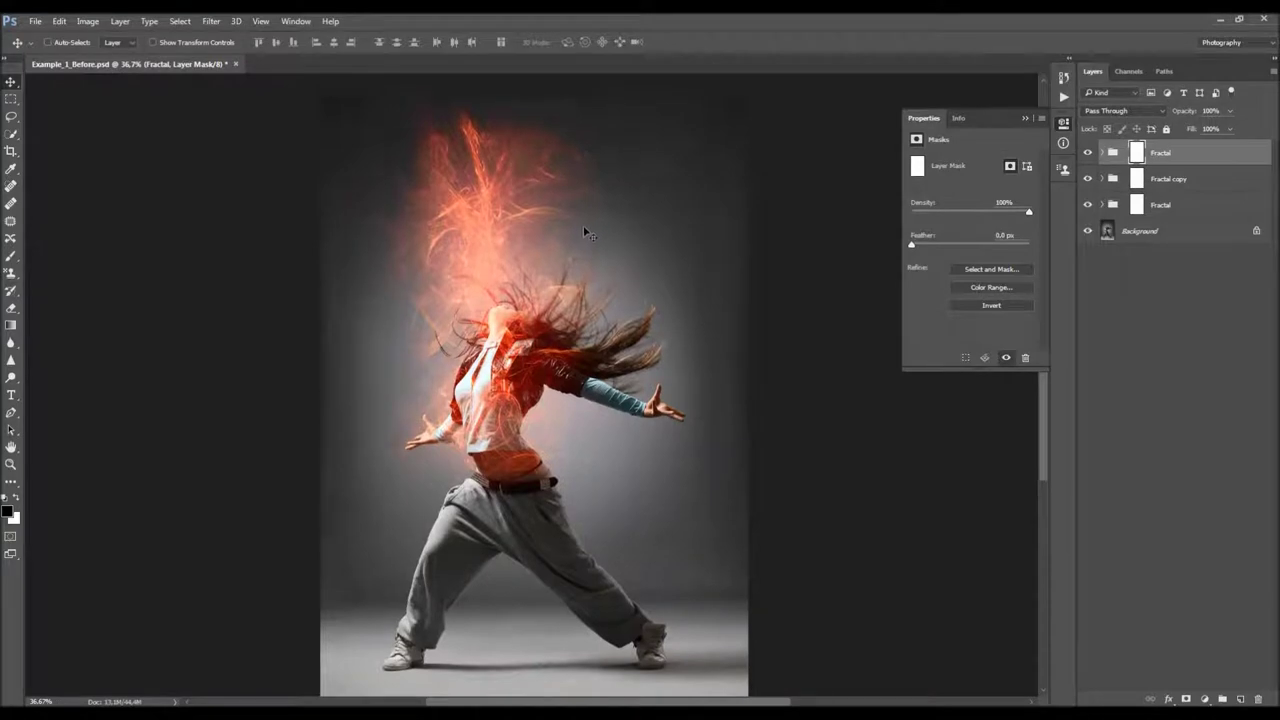
{"action": "key", "text": "ctrl+j"}
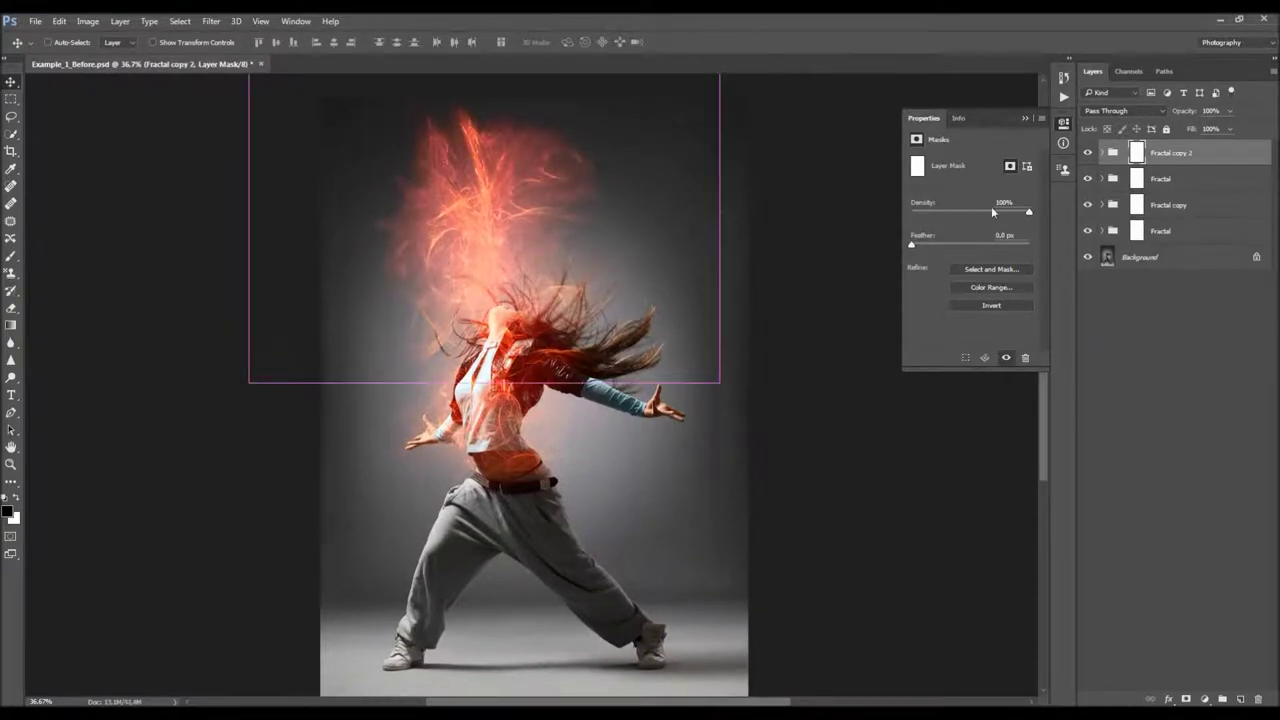
{"action": "left_click", "coordinate": [1088, 152]}
{"action": "left_click", "coordinate": [1088, 152]}
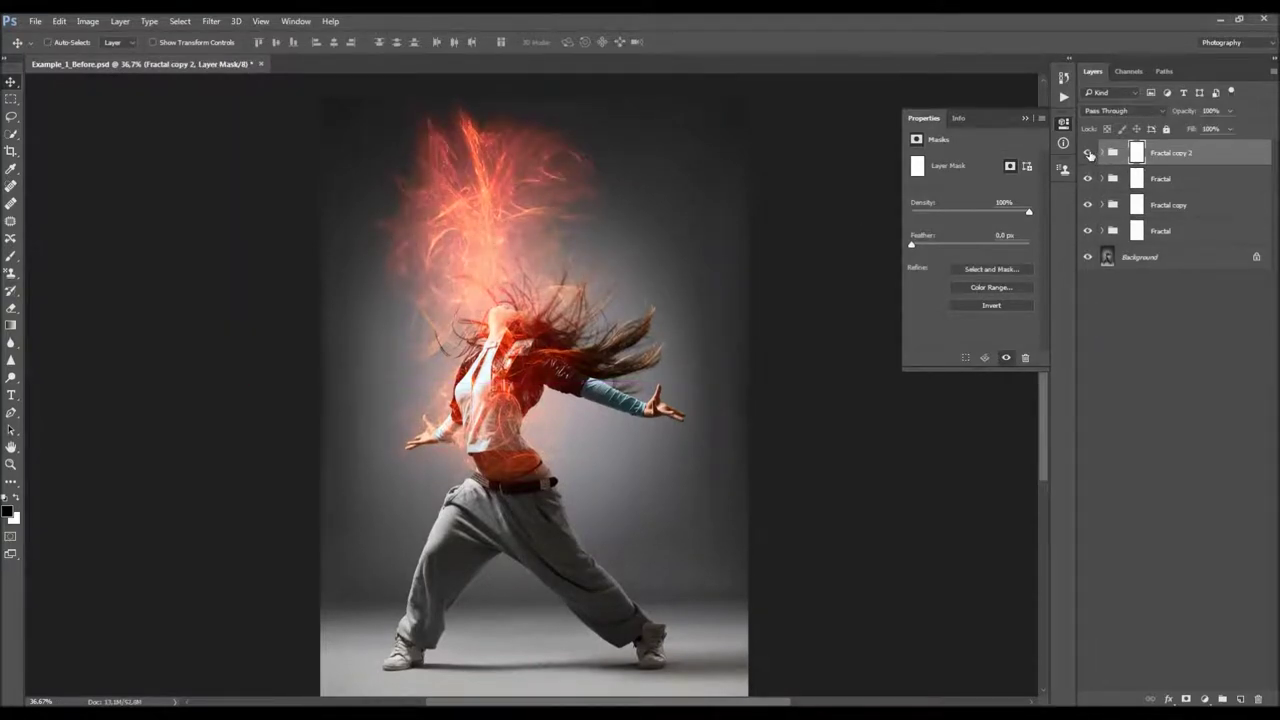
{"action": "left_click", "coordinate": [1102, 152]}
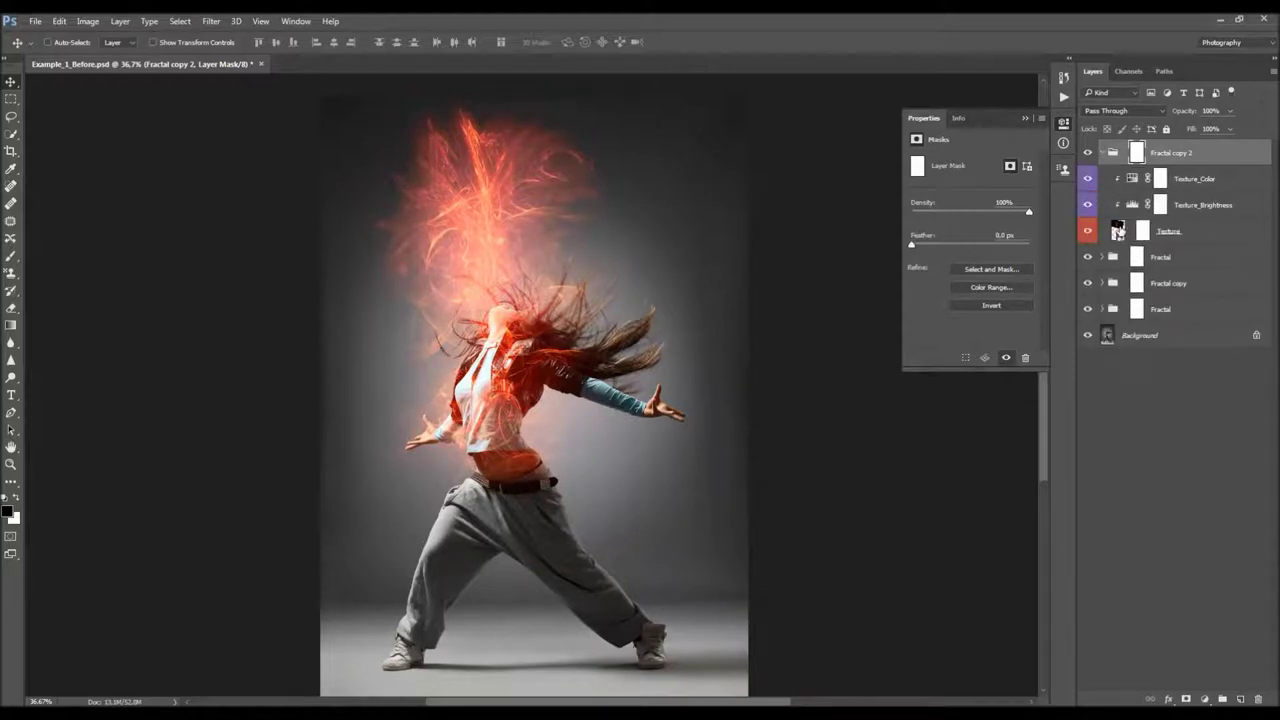
{"action": "left_click", "coordinate": [1119, 231]}
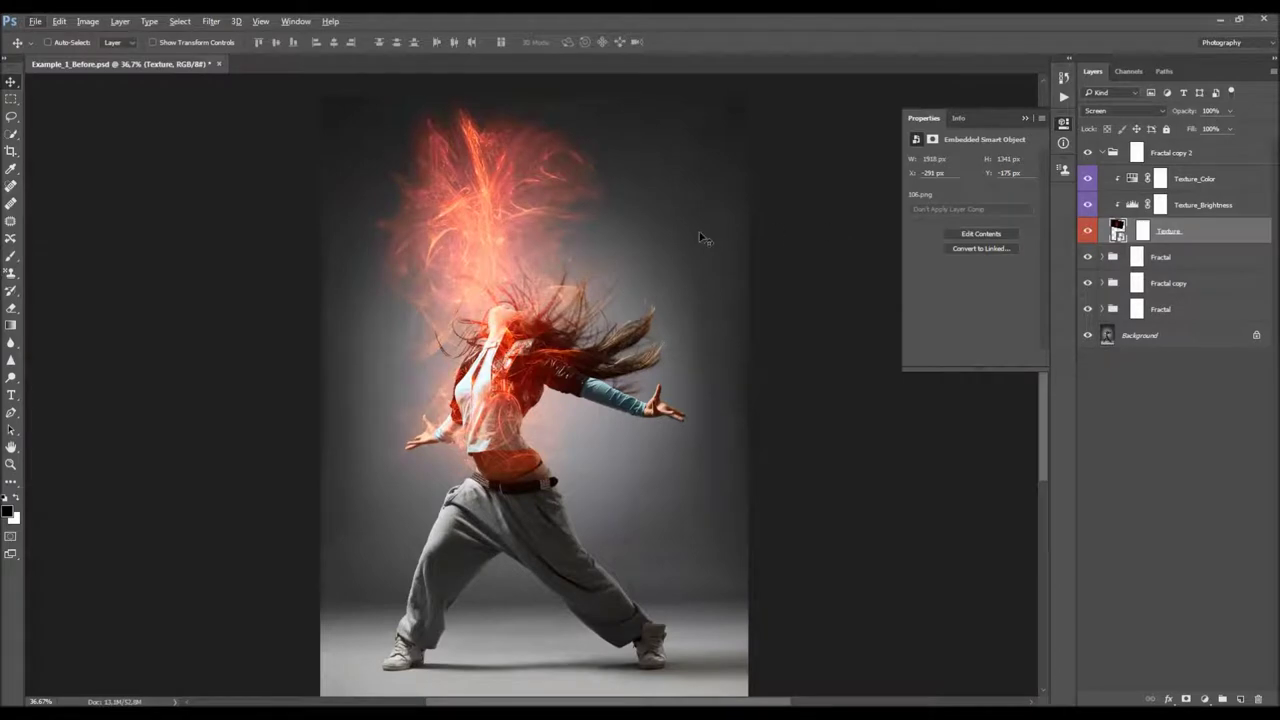
- Flip the duplicated Texture horizontally and vertically, and move it sideways over the flames
{"action": "left_click", "coordinate": [59, 21]}
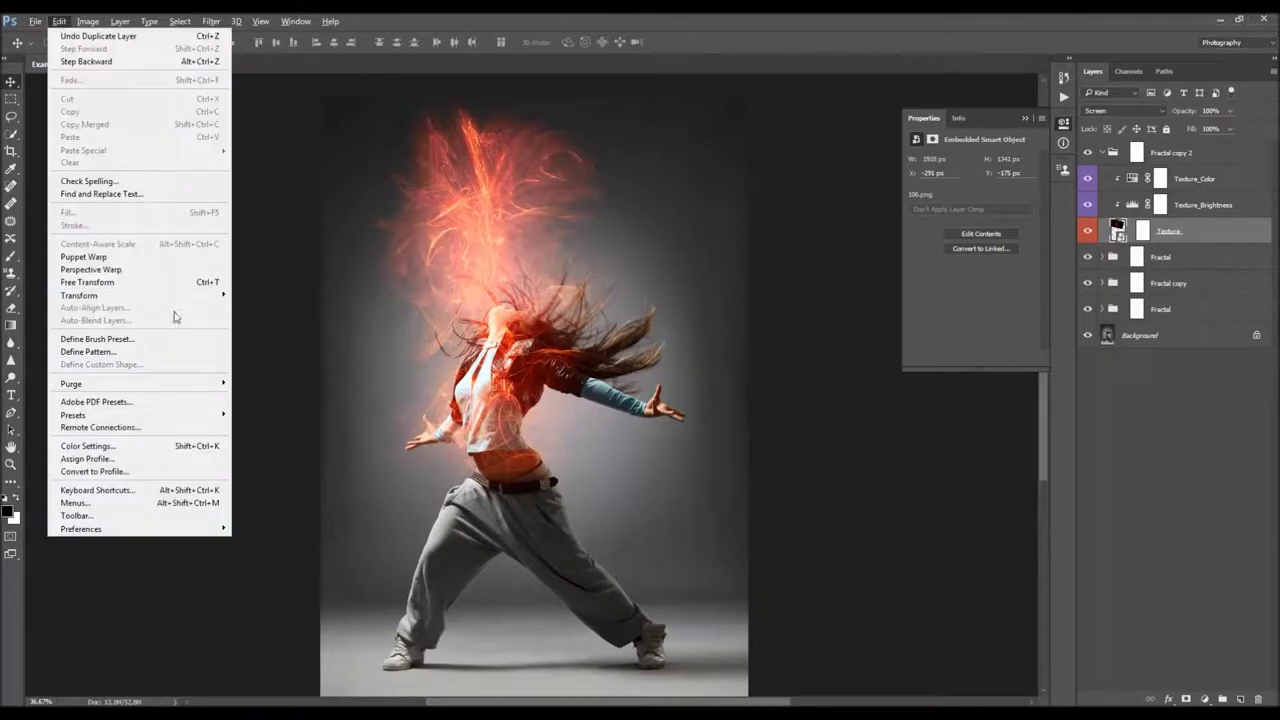
{"action": "mouse_move", "coordinate": [177, 296]}
{"action": "left_click", "coordinate": [297, 440]}
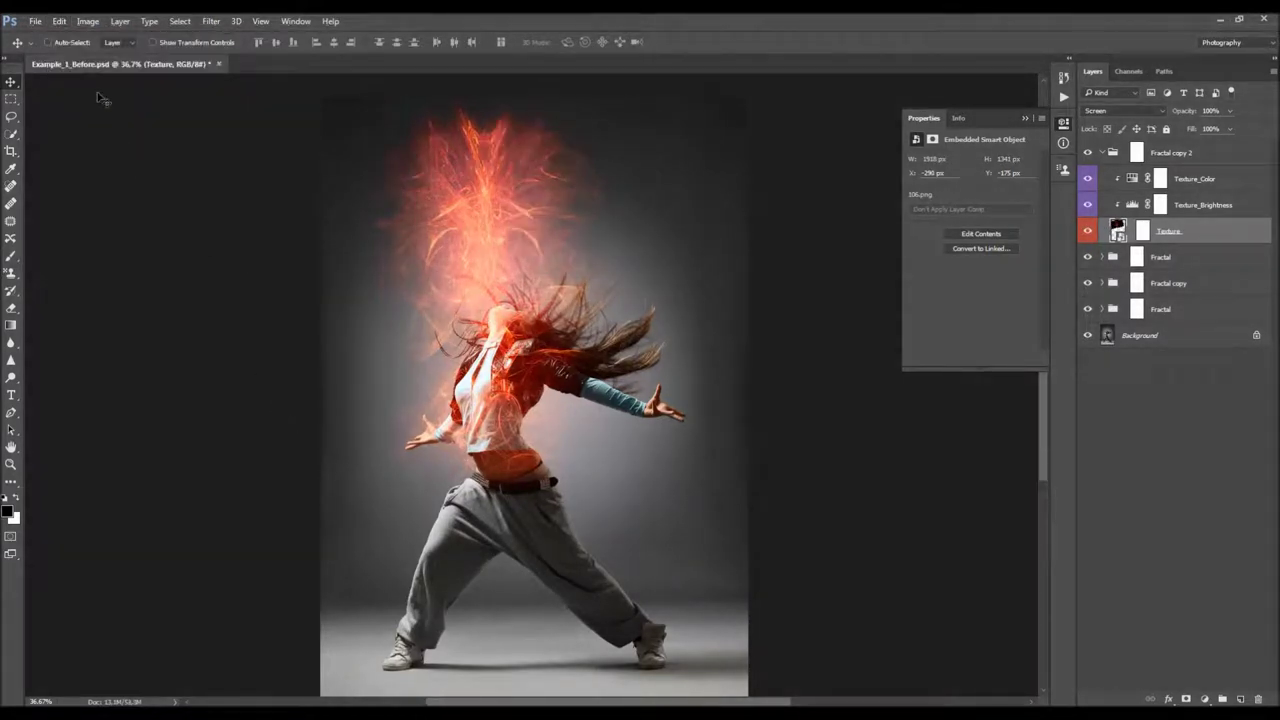
{"action": "left_click", "coordinate": [59, 21]}
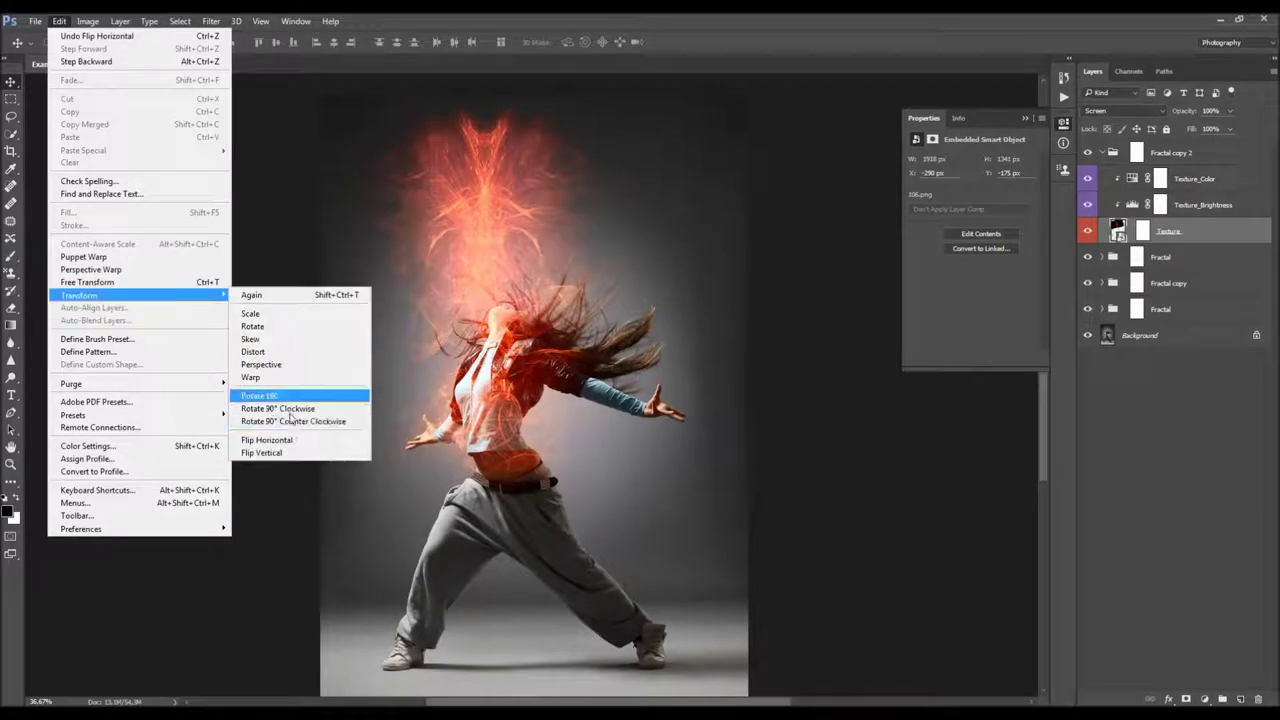
{"action": "left_click", "coordinate": [285, 452]}
{"action": "left_click_drag", "start_coordinate": [506, 260], "coordinate": [571, 271]}
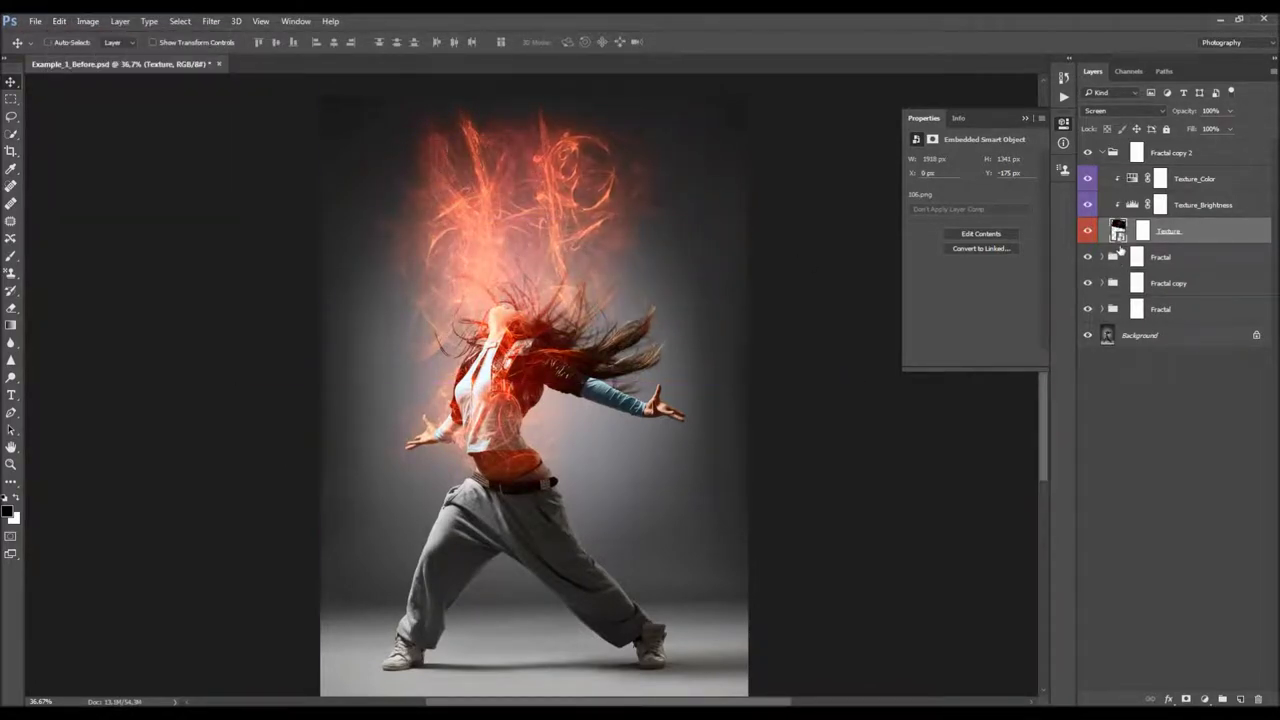
- Move the Fractal copy 2 Texture up so its flames continue the existing column to the photo's upper edge, and collapse the group
{"action": "left_click", "coordinate": [1134, 207]}
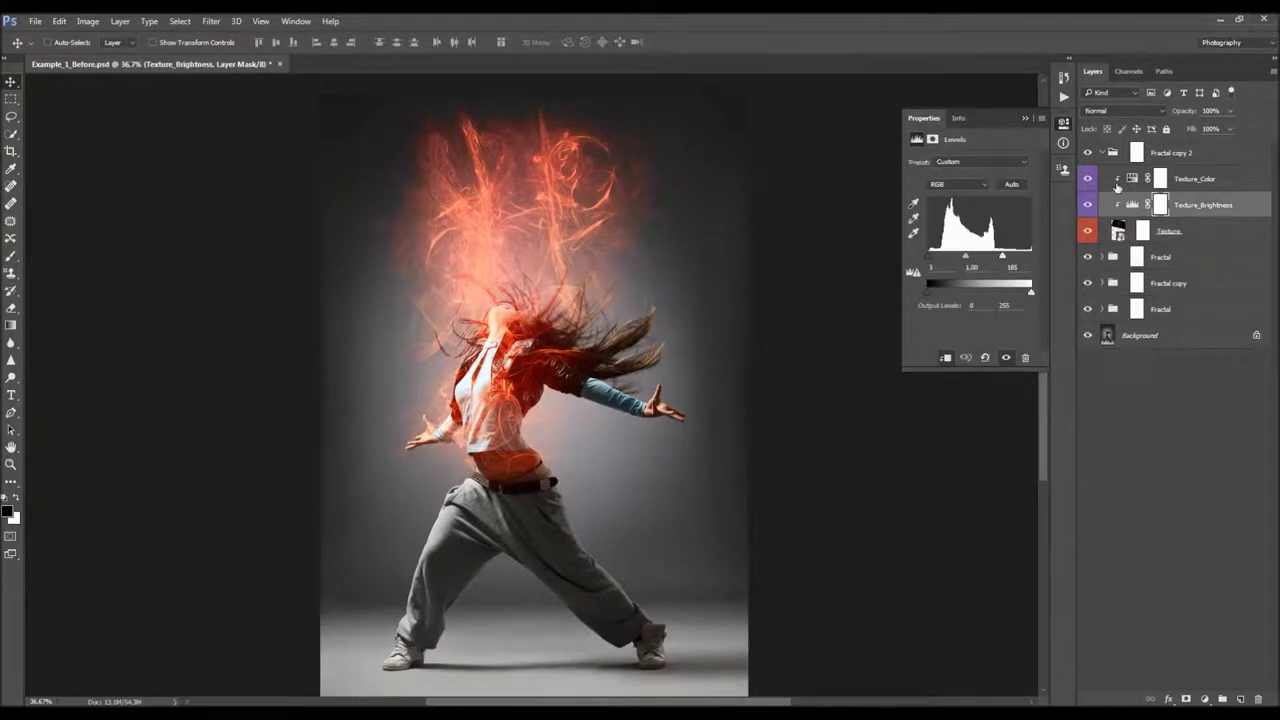
{"action": "left_click", "coordinate": [1137, 177]}
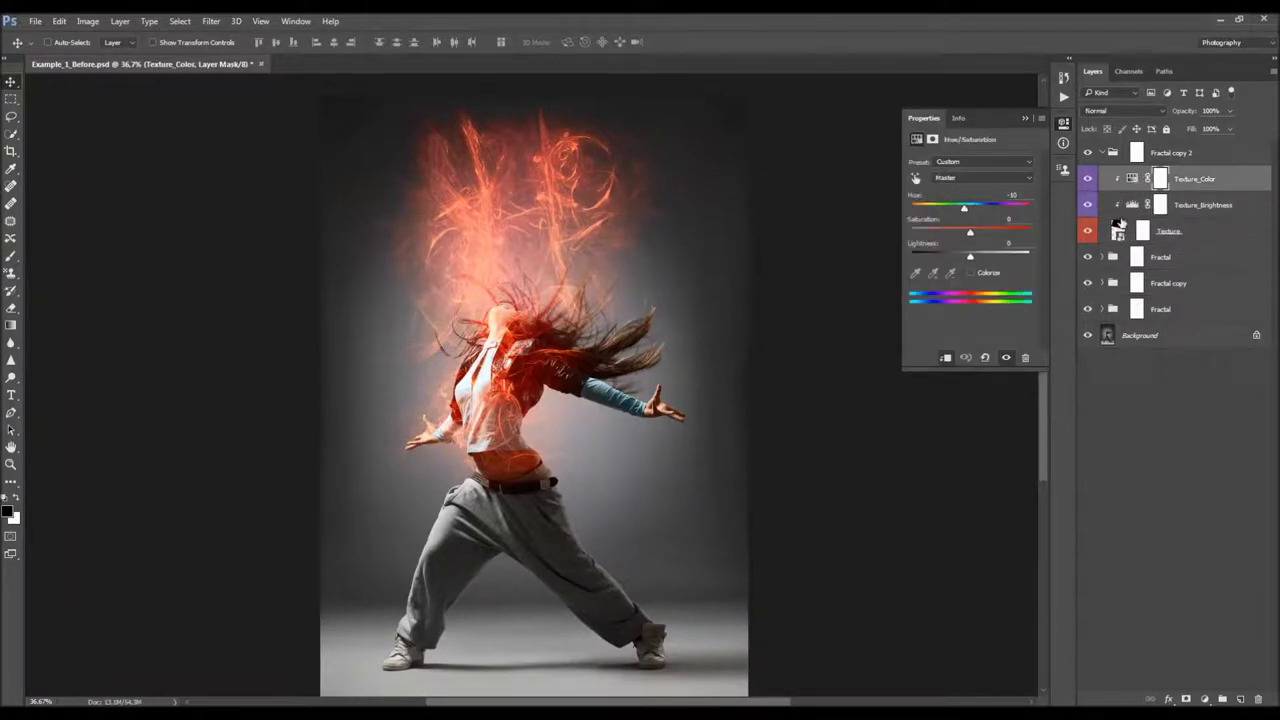
{"action": "left_click", "coordinate": [1120, 228]}
{"action": "left_click_drag", "start_coordinate": [551, 168], "coordinate": [584, 190]}
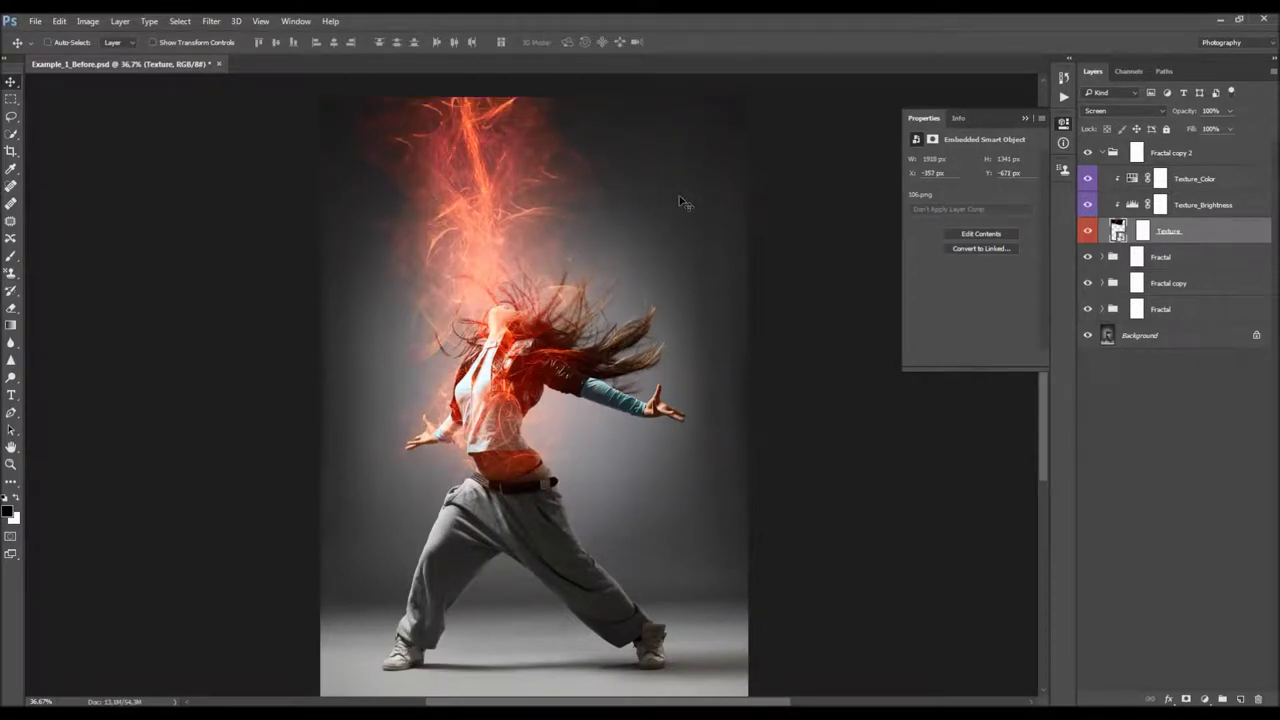
{"action": "key", "text": "ctrl+minus"}
{"action": "scroll", "coordinate": [601, 200], "scroll_direction": "up", "scroll_amount": 1}
{"action": "left_click_drag", "start_coordinate": [549, 177], "coordinate": [550, 208]}
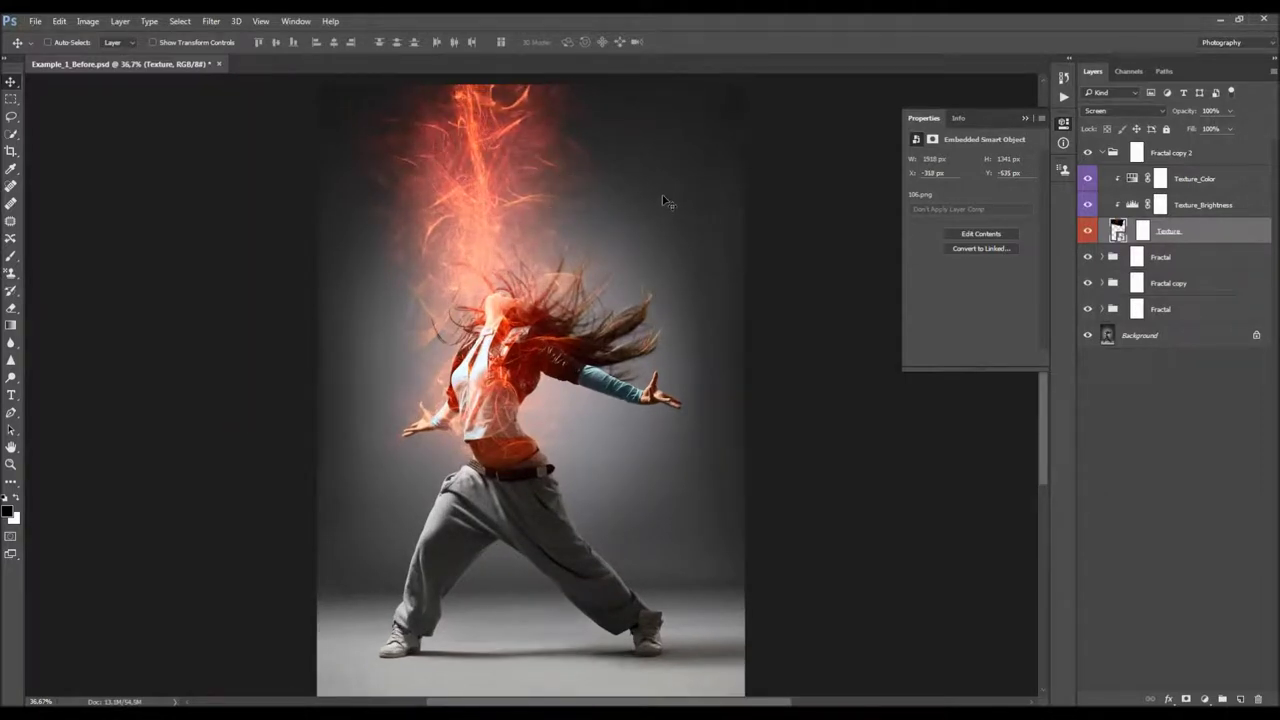
{"action": "left_click", "coordinate": [1103, 152]}
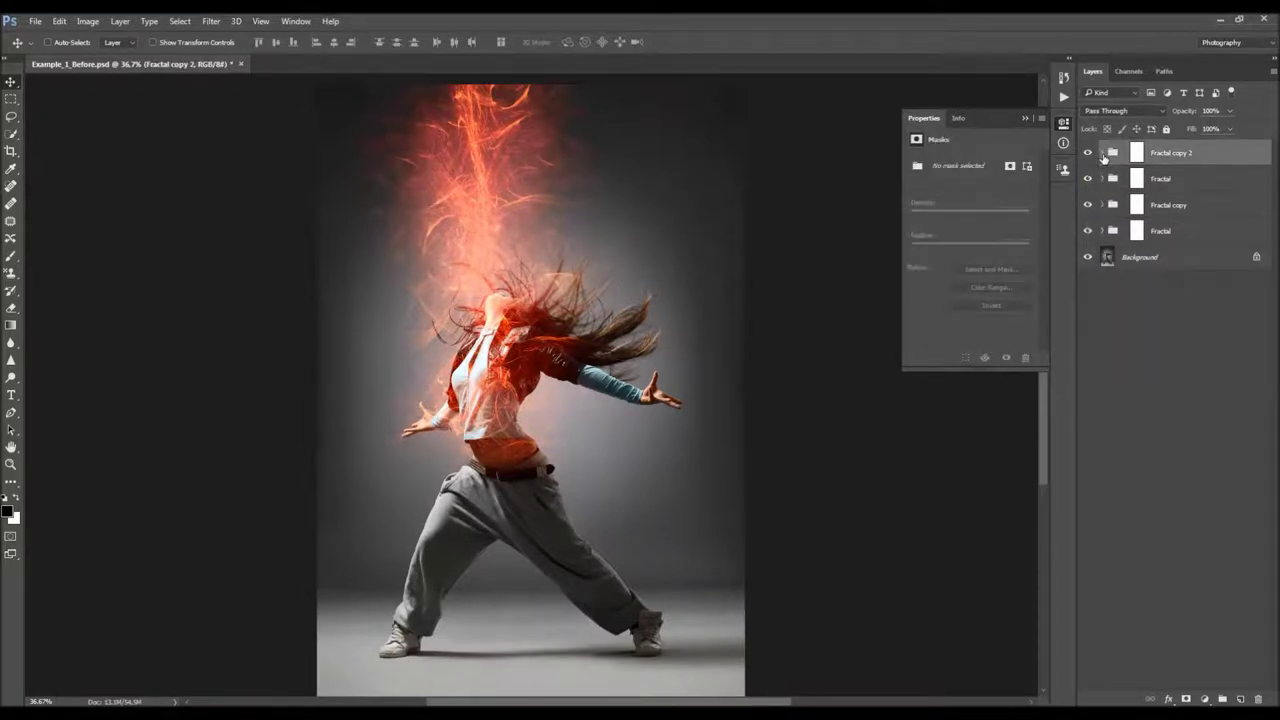
- Run the Fractal action again and place texture 261 from the 1920 x 1080 textures folder
{"action": "left_click", "coordinate": [1063, 96]}
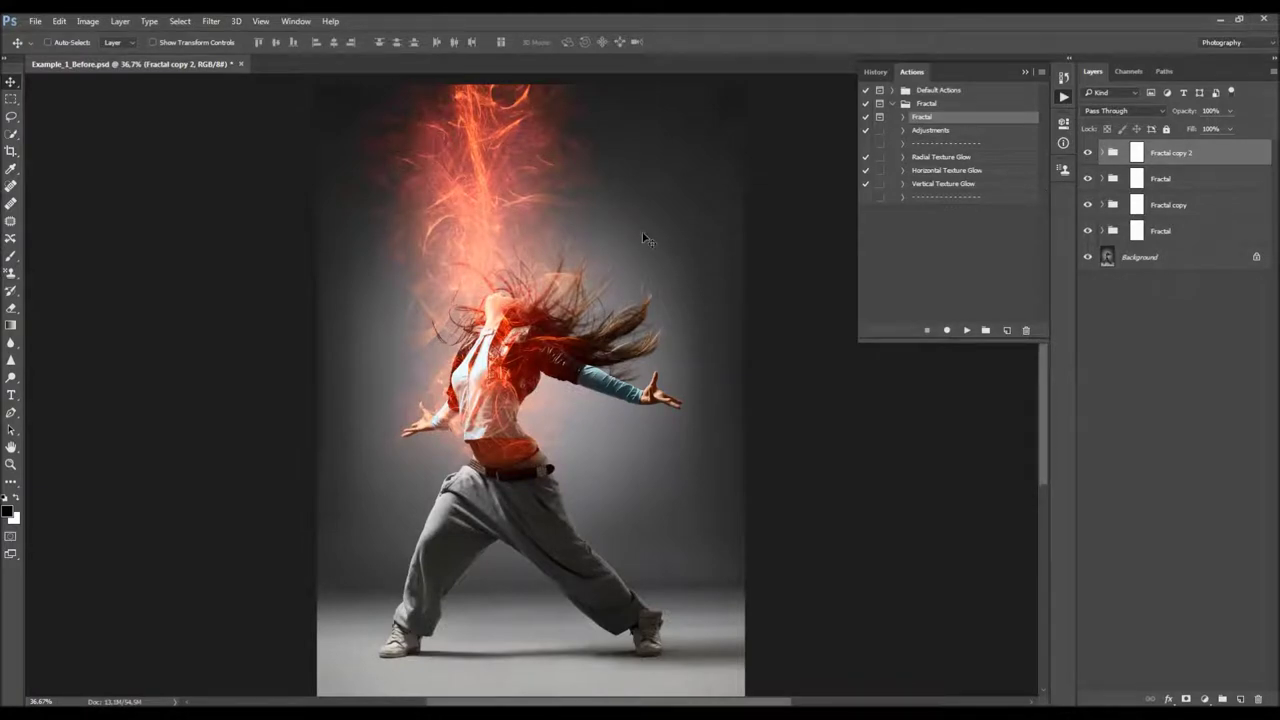
{"action": "left_click", "coordinate": [967, 331]}
{"action": "left_click", "coordinate": [605, 307]}
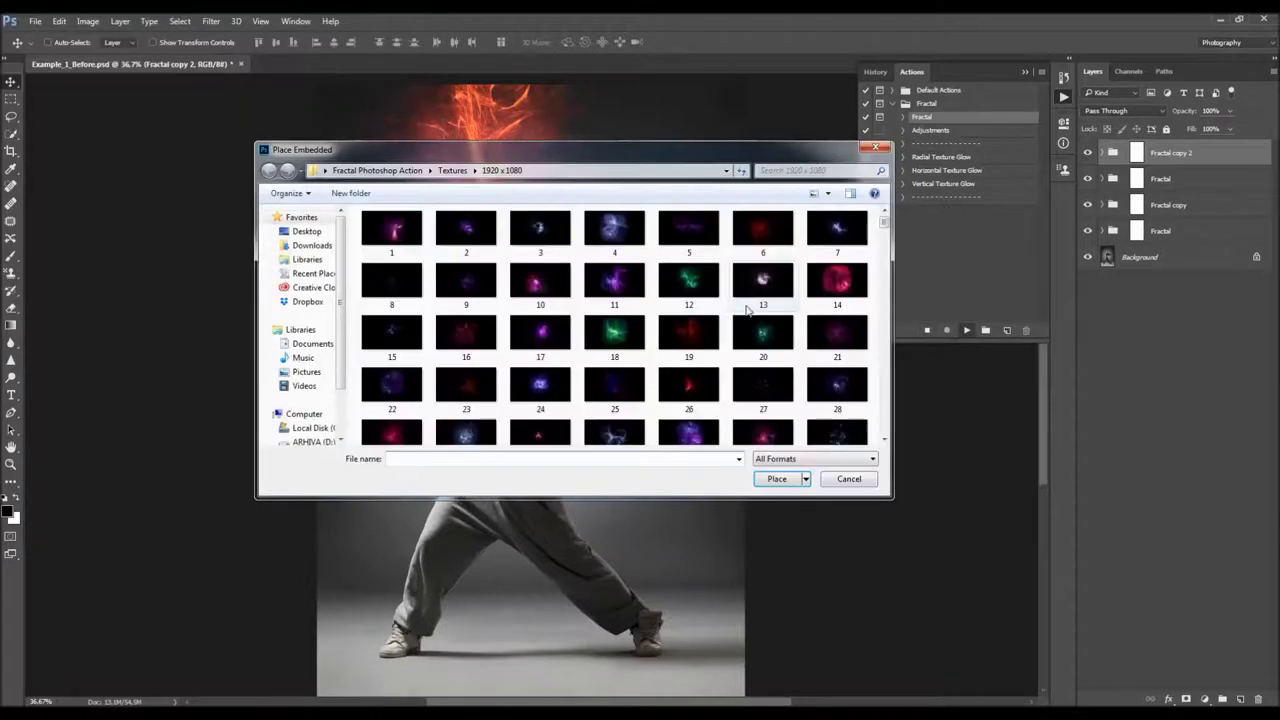
{"action": "type", "text": "261"}
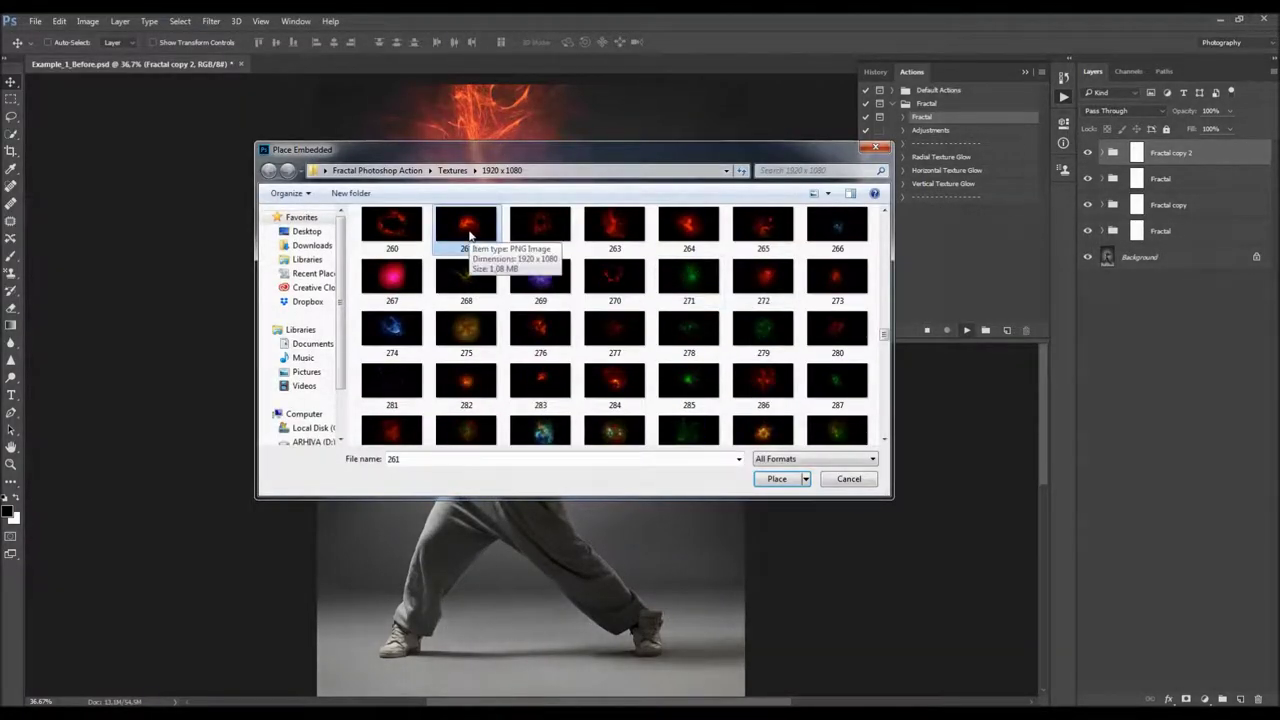
{"action": "left_click", "coordinate": [782, 480]}
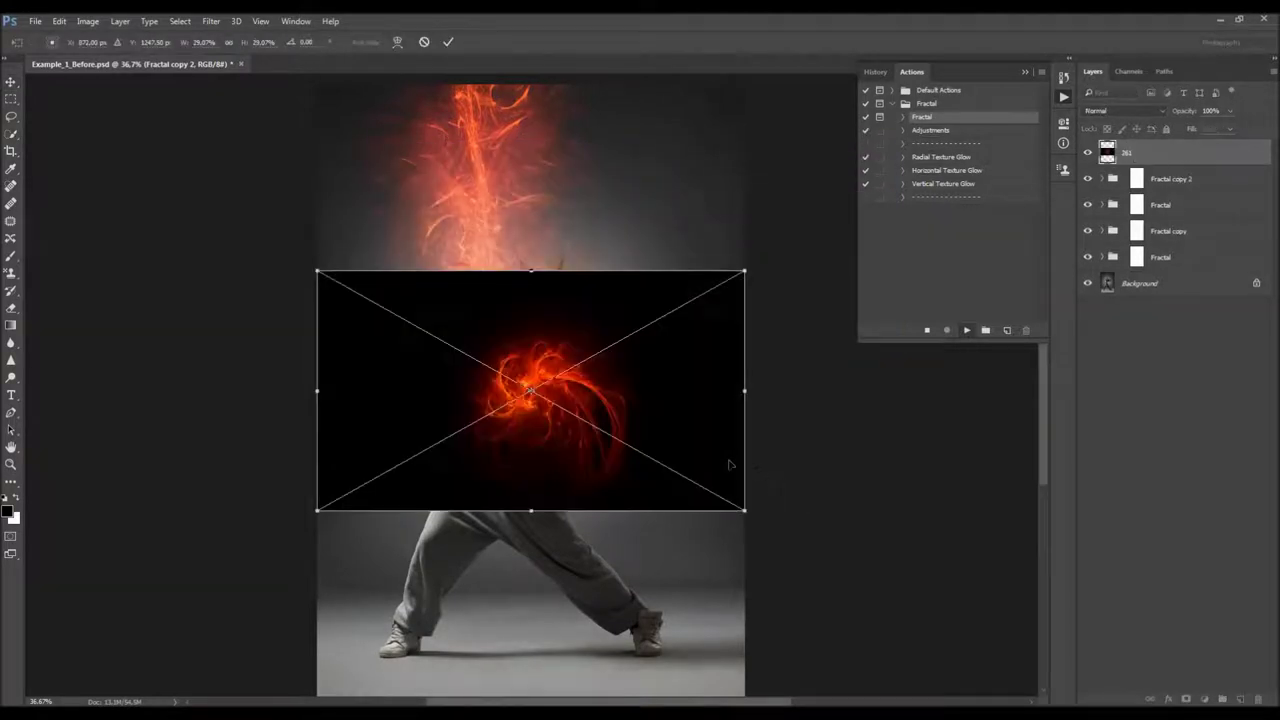
{"action": "key", "text": "Return"}
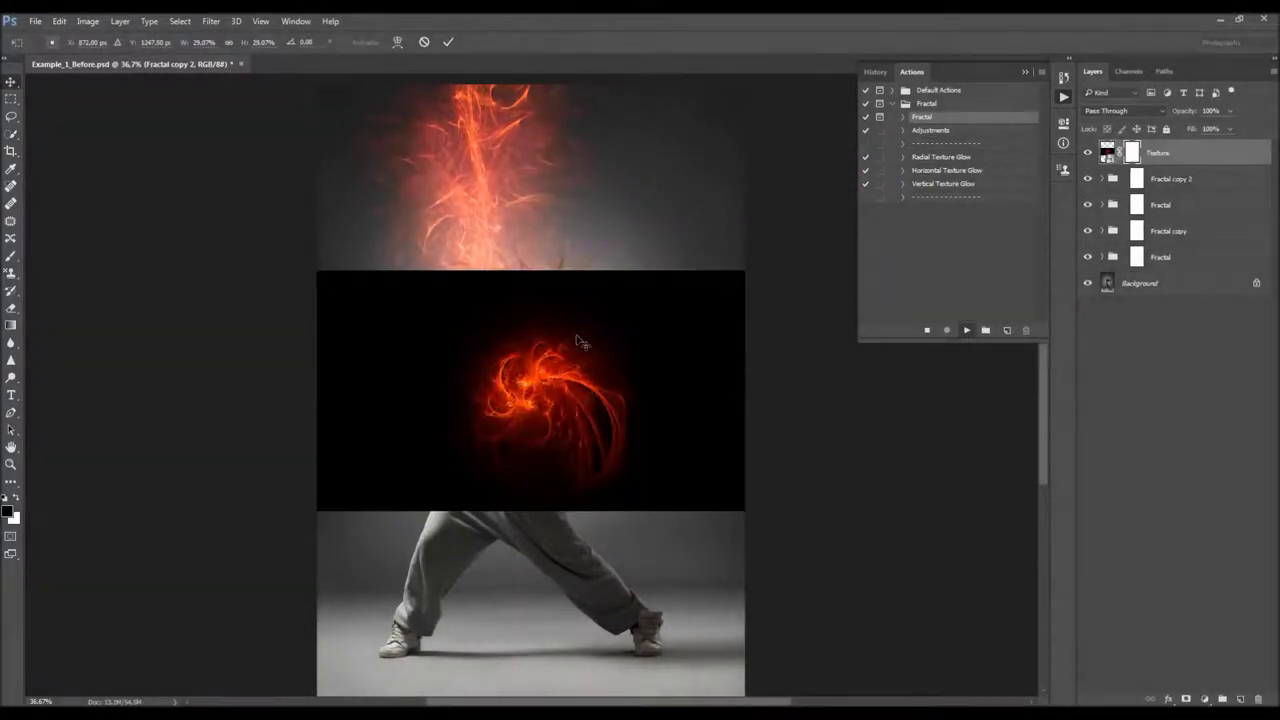
- Move the new Fractal group's Texture onto the dancer's head and rotate it to follow her hair
{"action": "left_click", "coordinate": [1102, 153]}
{"action": "left_click", "coordinate": [1118, 230]}
{"action": "left_click_drag", "start_coordinate": [580, 401], "coordinate": [515, 332]}
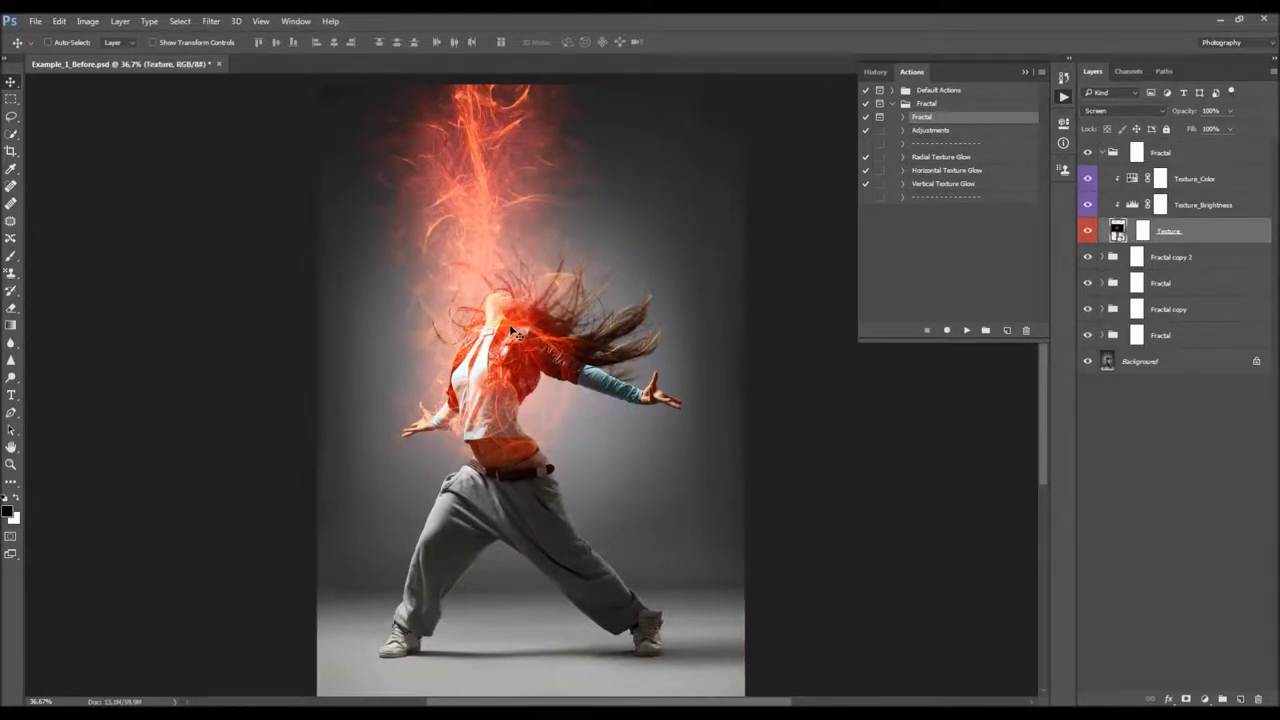
{"action": "key", "text": "ctrl+t"}
{"action": "left_click_drag", "start_coordinate": [735, 330], "coordinate": [657, 233]}
{"action": "key", "text": "Return"}
{"action": "left_click_drag", "start_coordinate": [462, 349], "coordinate": [492, 368]}
- Enlarge the new Texture and reposition it so its flames spread around the dancer's head, hair and upper body
{"action": "key", "text": "ctrl+t"}
{"action": "left_click_drag", "start_coordinate": [728, 361], "coordinate": [894, 366]}
{"action": "left_click_drag", "start_coordinate": [630, 356], "coordinate": [535, 331]}
{"action": "left_click_drag", "start_coordinate": [150, 337], "coordinate": [77, 300]}
{"action": "left_click_drag", "start_coordinate": [499, 352], "coordinate": [566, 353]}
{"action": "key", "text": "Return"}
- Set the new Fractal group's Texture_Brightness input levels to 7 and 235
{"action": "scroll", "coordinate": [537, 318], "scroll_direction": "up", "scroll_amount": 3}
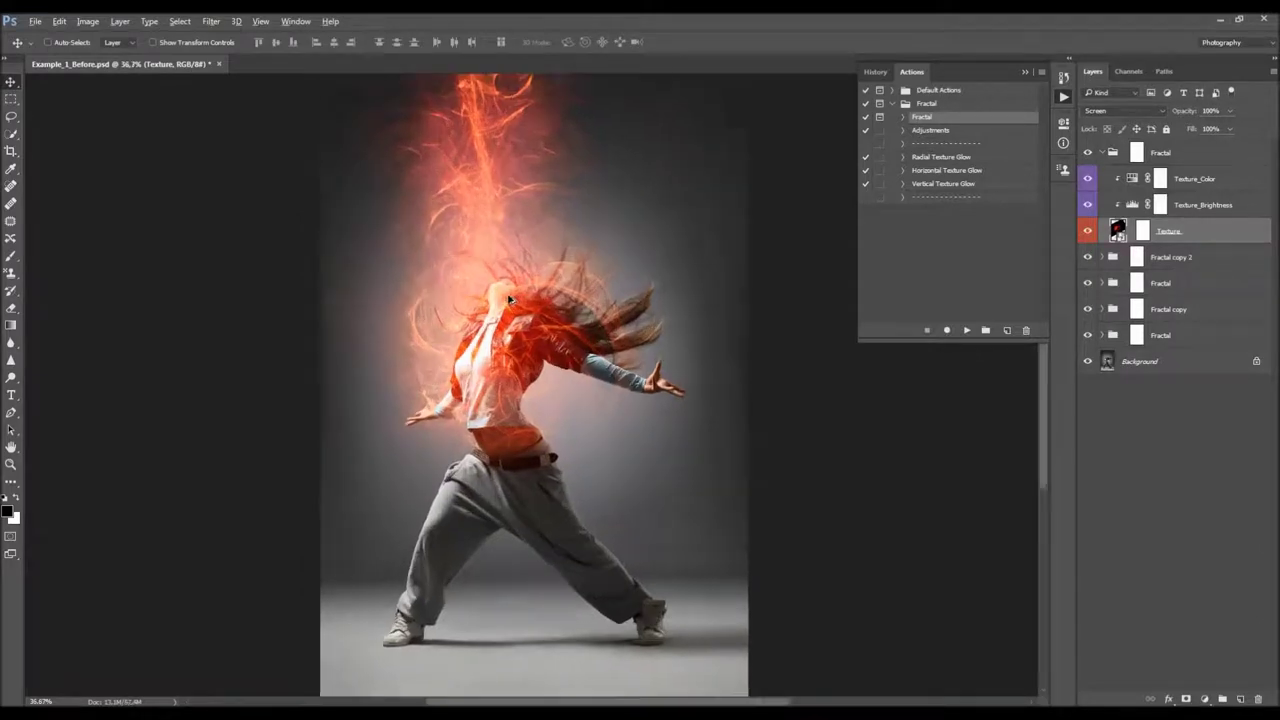
{"action": "scroll", "coordinate": [526, 311], "scroll_direction": "up", "scroll_amount": 1}
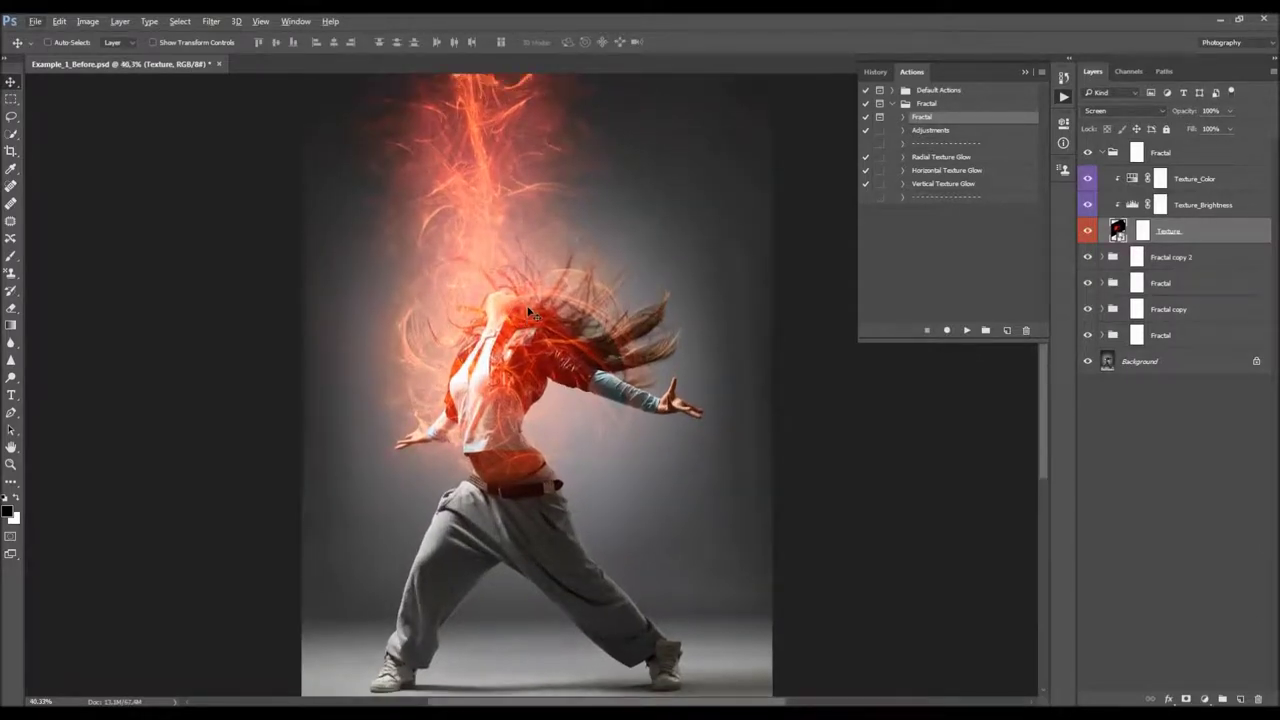
{"action": "double_click", "coordinate": [1134, 206]}
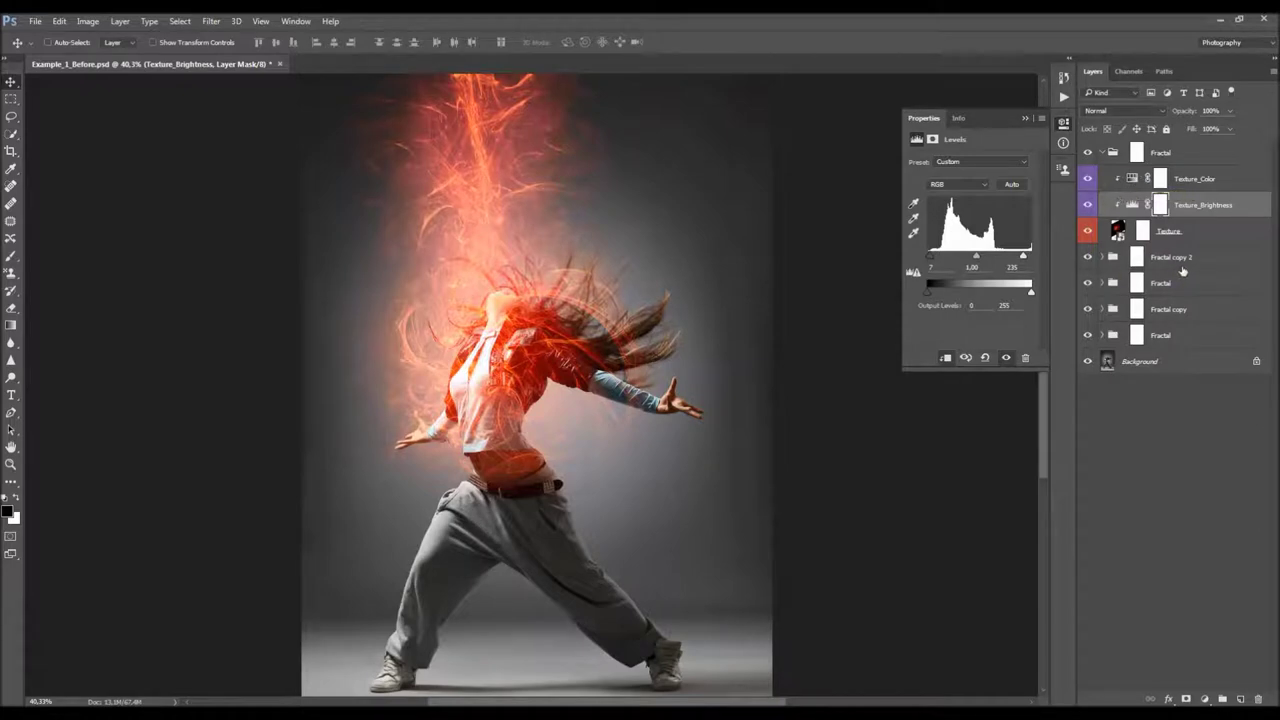
- Expand the bottom Fractal group, select its Texture mask and set the brush size to 150 px
{"action": "left_click", "coordinate": [1088, 334]}
{"action": "left_click", "coordinate": [1088, 334]}
{"action": "left_click", "coordinate": [1101, 335]}
{"action": "left_click", "coordinate": [1142, 413]}
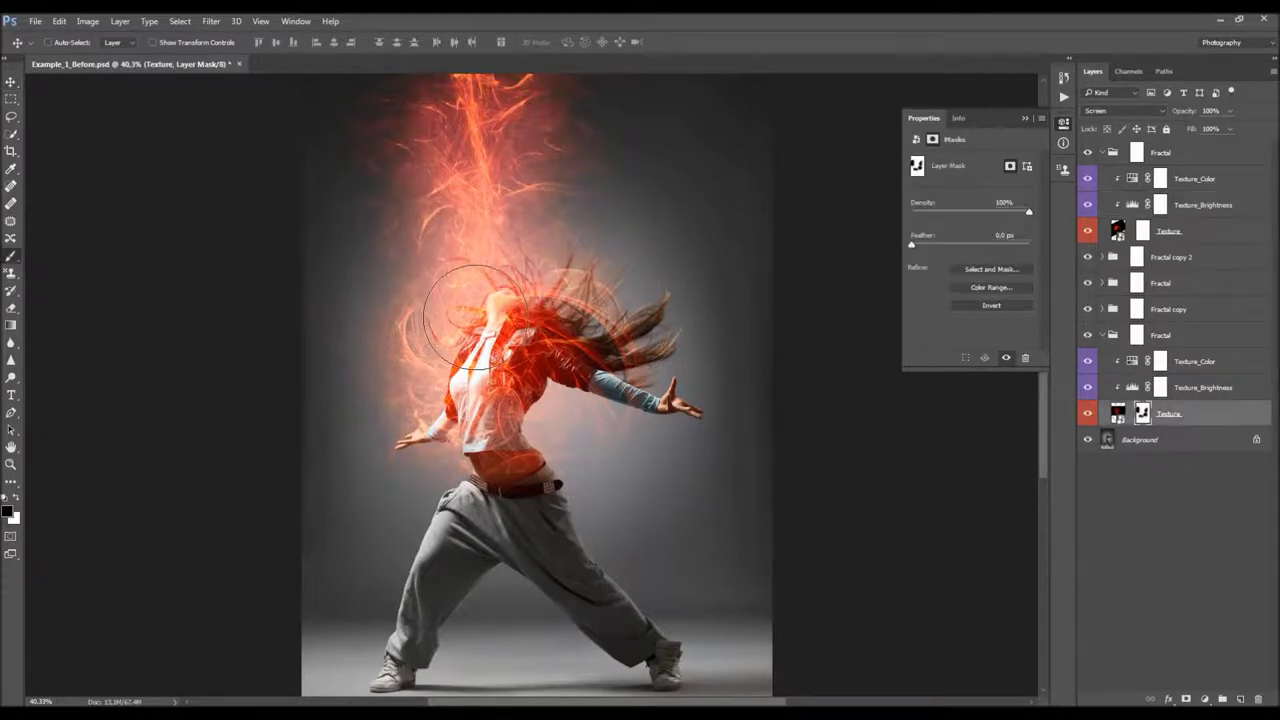
{"action": "key", "text": "b"}
{"action": "key", "text": "bracketleft"}
{"action": "key", "text": "bracketleft"}
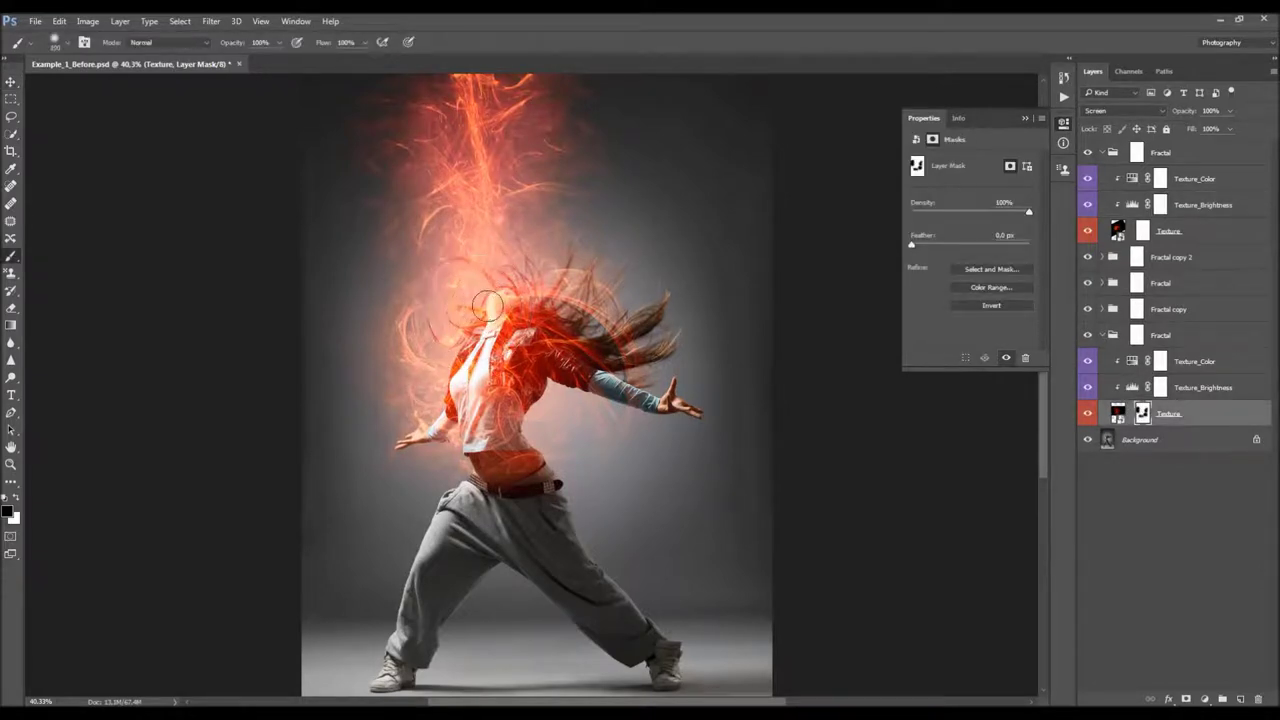
{"action": "scroll", "coordinate": [497, 291], "scroll_direction": "up", "scroll_amount": 2}
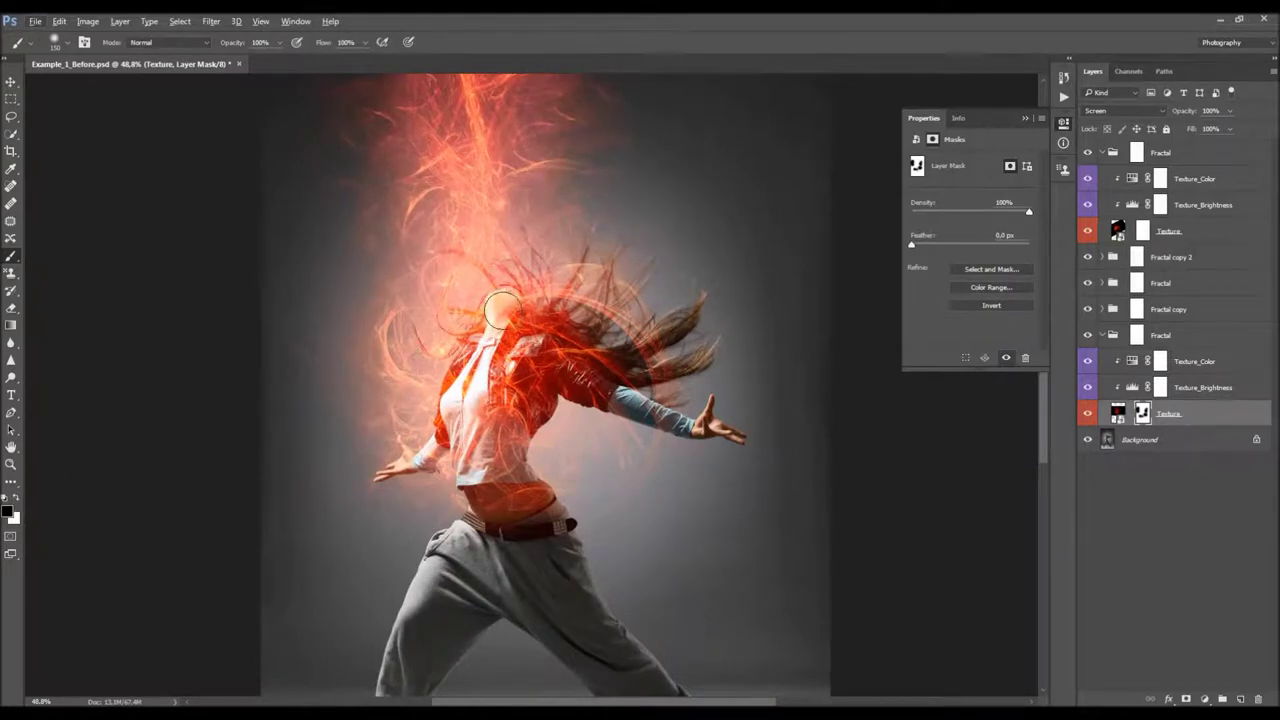
{"action": "key", "text": "x"}
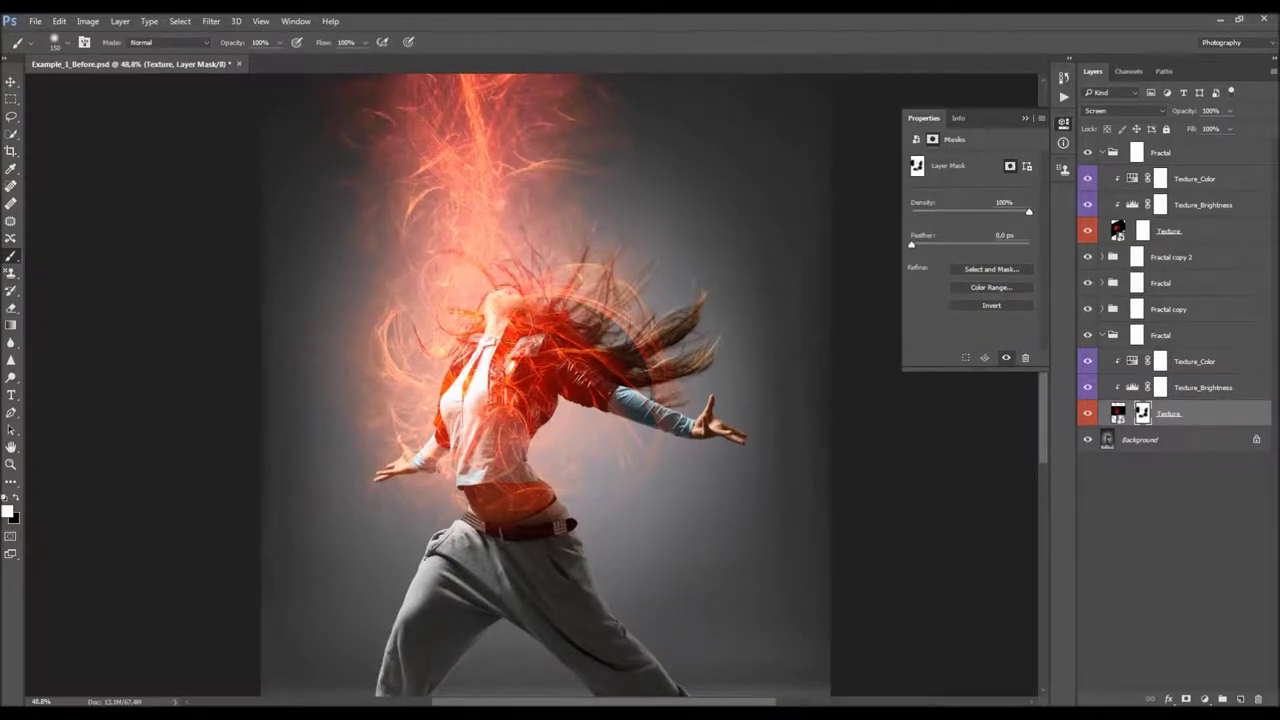
{"action": "key", "text": "x"}
- Mask the top Fractal group's Texture off the dancer's face with a 150 px soft black brush
{"action": "left_click", "coordinate": [1088, 310]}
{"action": "left_click", "coordinate": [1088, 310]}
{"action": "left_click", "coordinate": [1142, 230]}
{"action": "mouse_move", "coordinate": [498, 305]}
{"action": "left_mouse_down"}
{"action": "mouse_move", "coordinate": [517, 273]}
{"action": "mouse_move", "coordinate": [499, 306]}
{"action": "left_mouse_up"}
{"action": "key", "text": "x"}
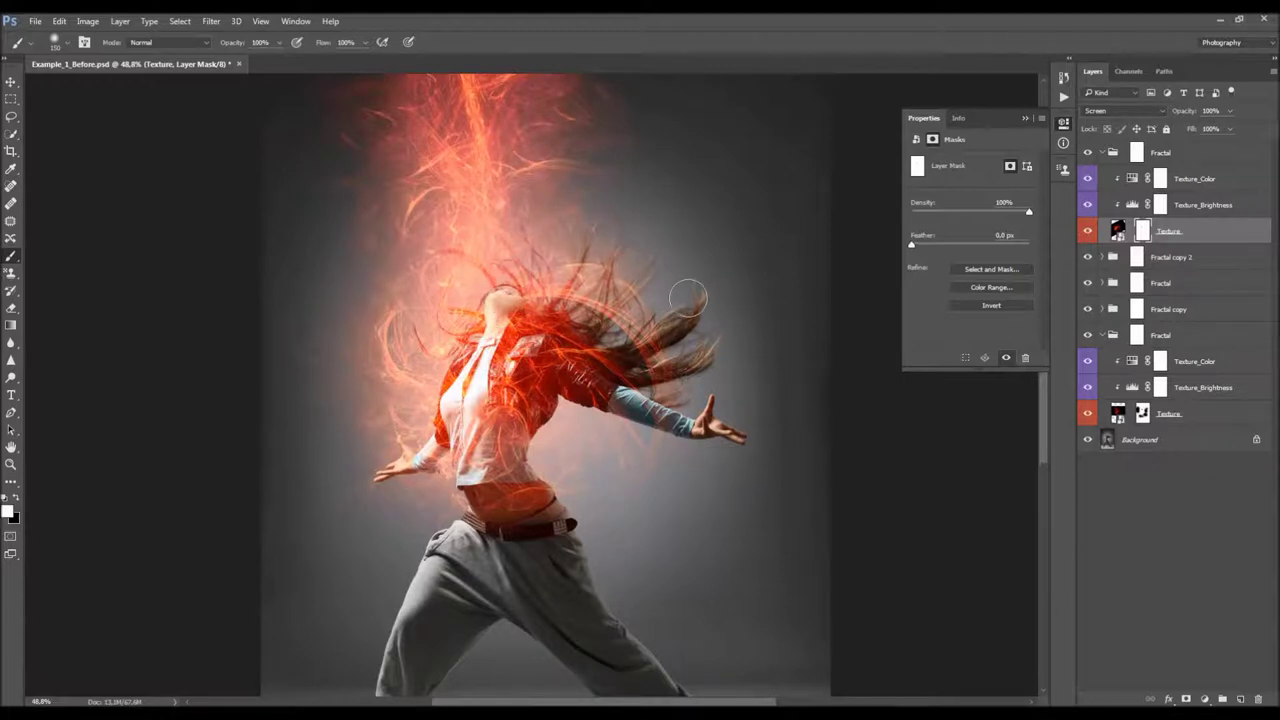
- Try masking the top Fractal group's Texture over the dancer's hair and upper body with a 400 px black brush
{"action": "key", "text": "v"}
{"action": "key", "text": "ctrl+minus"}
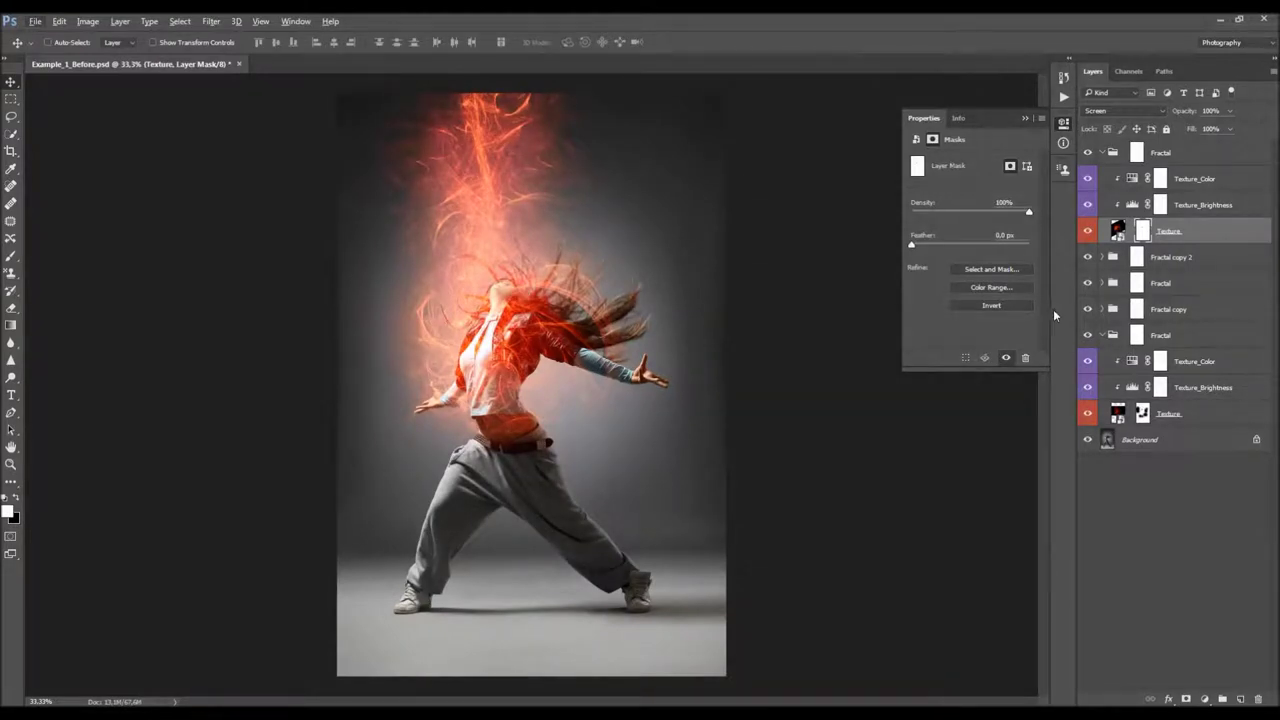
{"action": "key", "text": "b"}
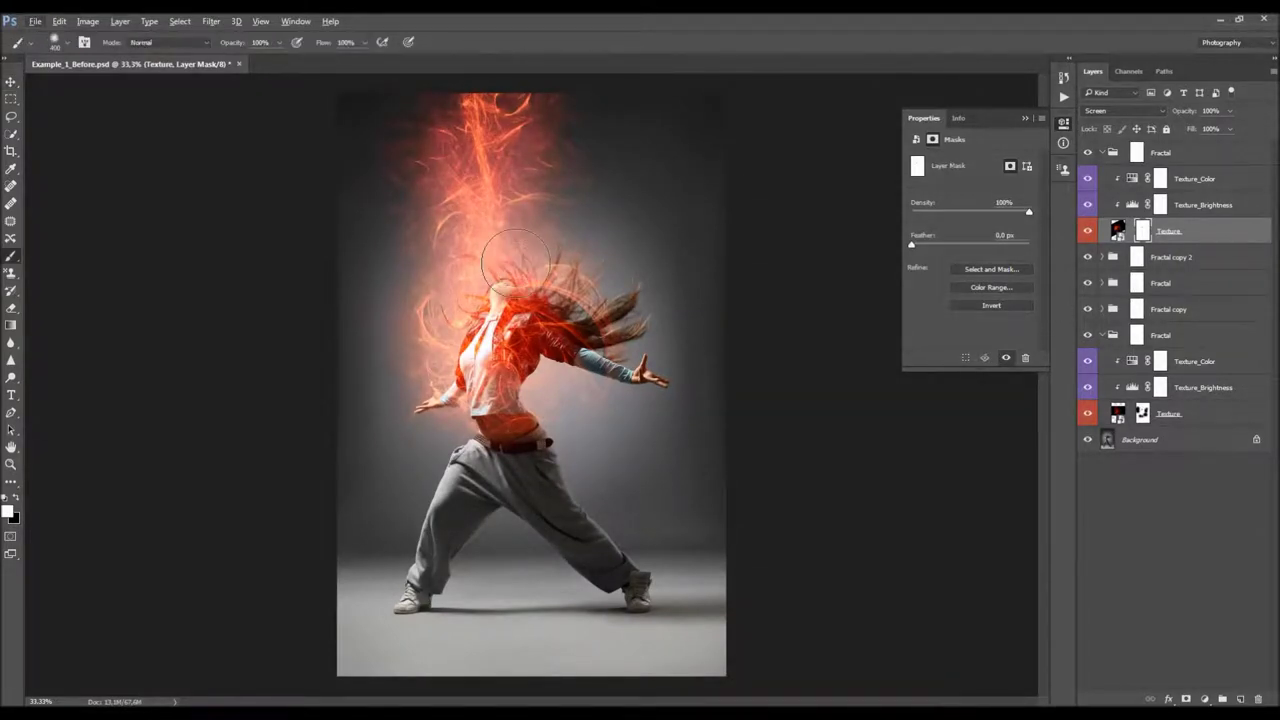
{"action": "key", "text": "x"}
{"action": "mouse_move", "coordinate": [555, 279]}
{"action": "left_mouse_down"}
{"action": "mouse_move", "coordinate": [588, 370]}
{"action": "mouse_move", "coordinate": [440, 375]}
{"action": "left_mouse_up"}
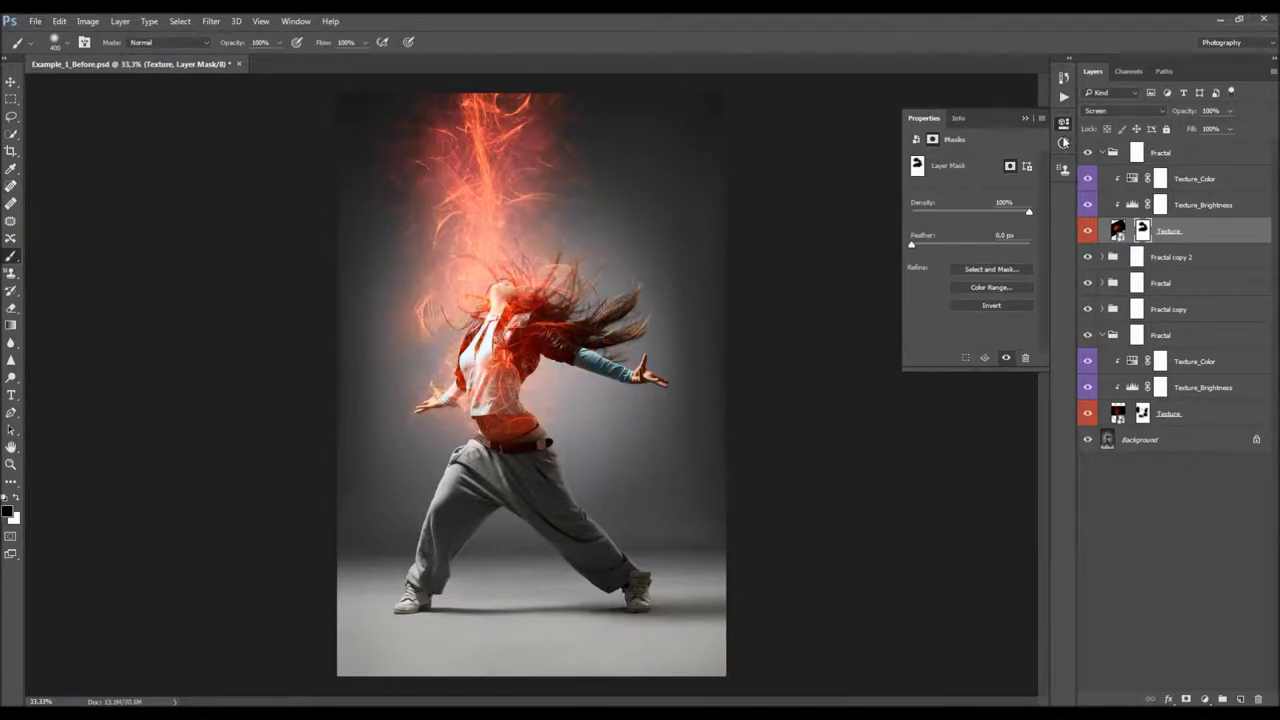
- Try reduced density values such as 53% on the top Fractal group's Texture mask and compare them with 100%
{"action": "left_click_drag", "start_coordinate": [978, 215], "coordinate": [974, 215]}
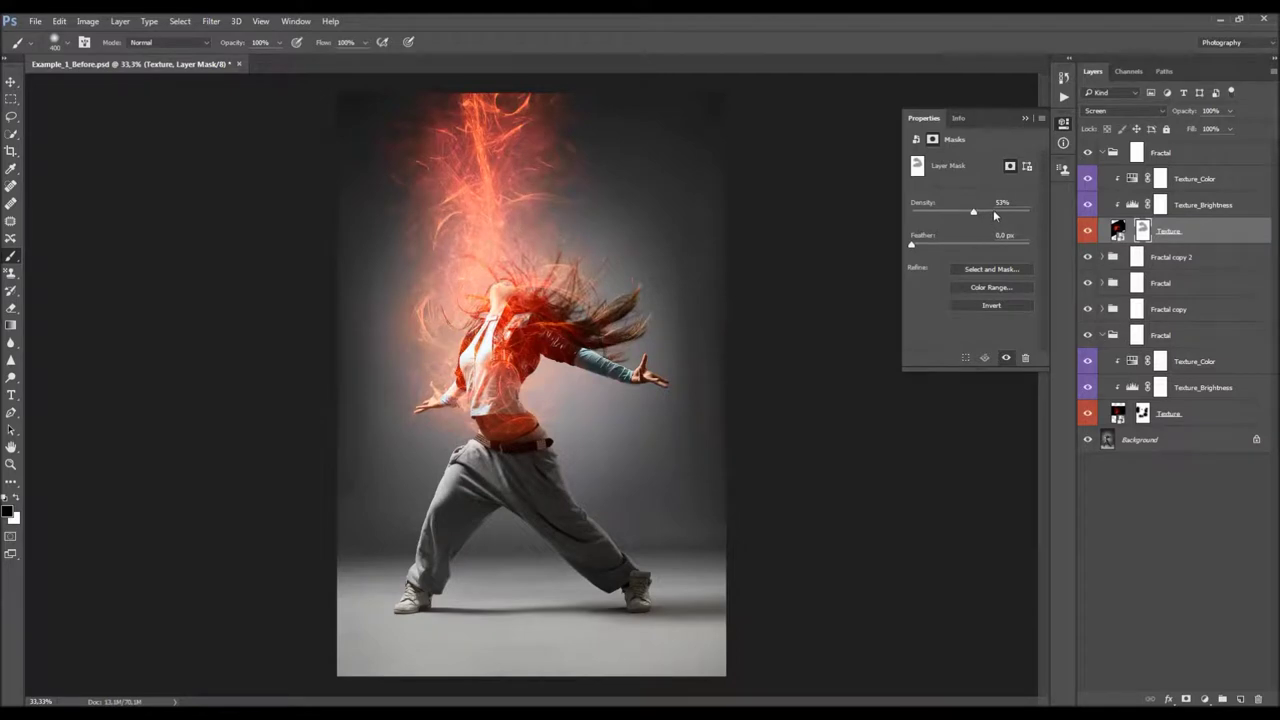
{"action": "left_click_drag", "start_coordinate": [975, 213], "coordinate": [1029, 213]}
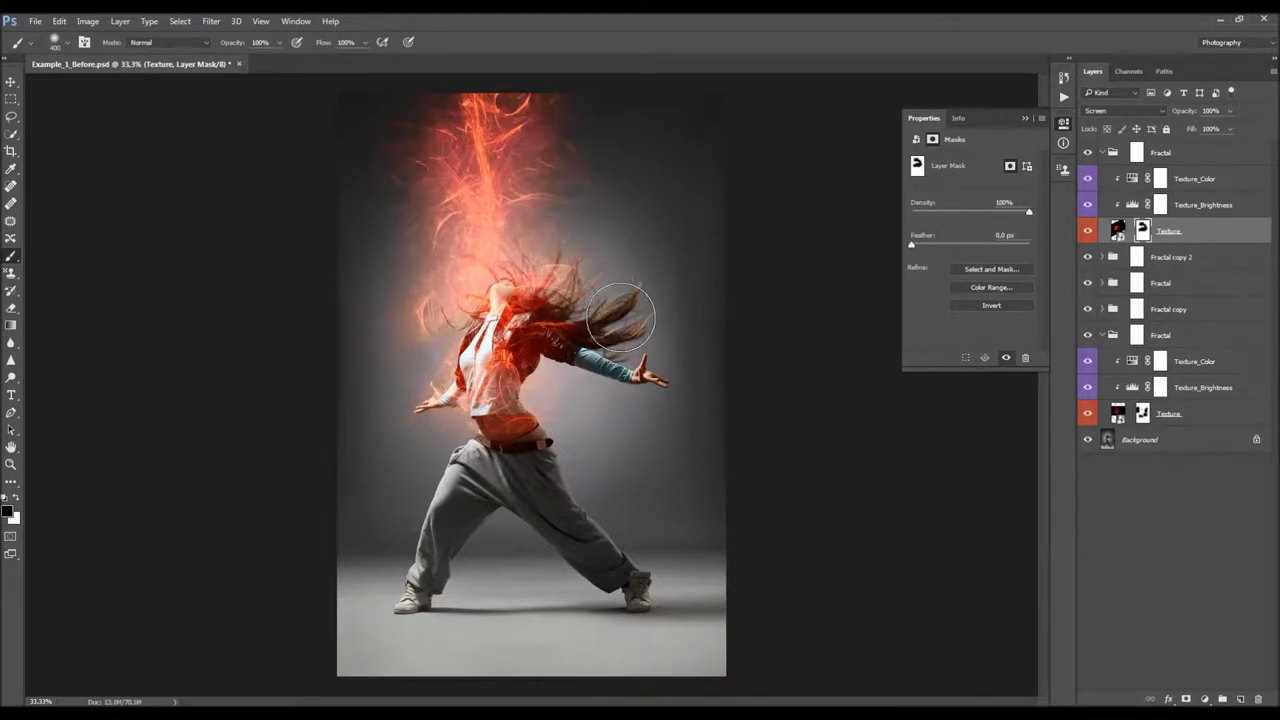
{"action": "left_click_drag", "start_coordinate": [1029, 213], "coordinate": [956, 215]}
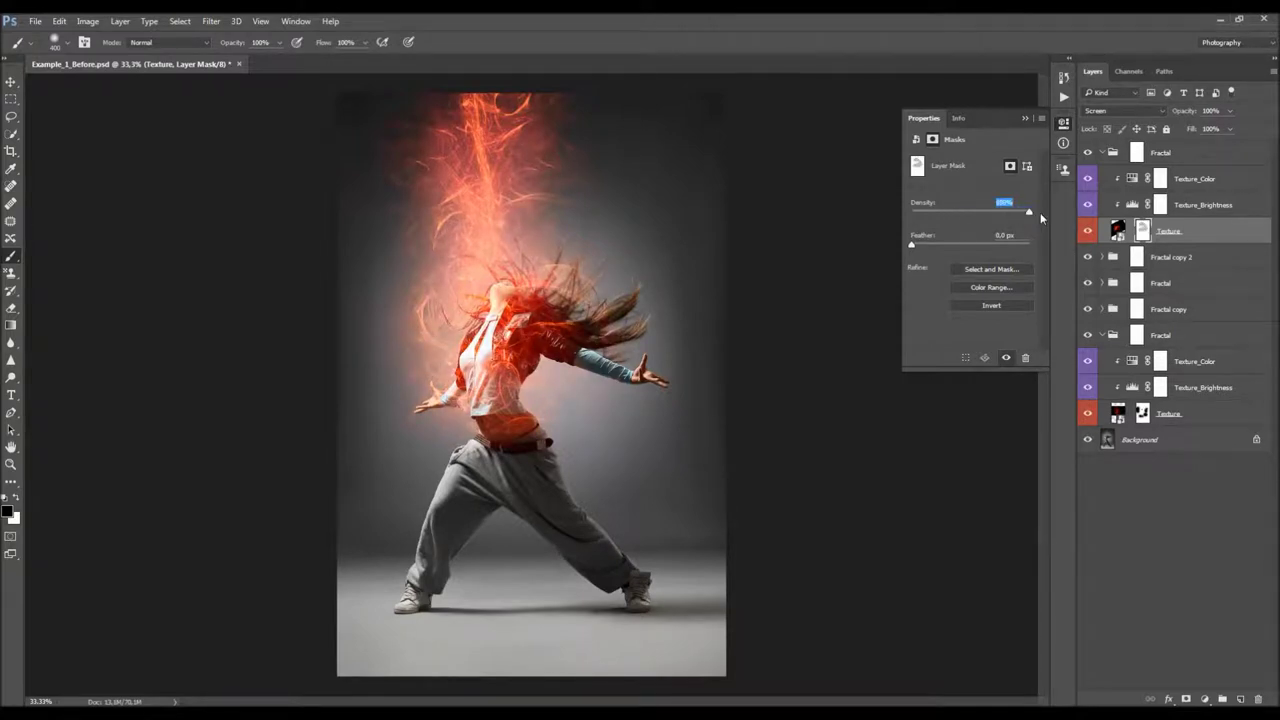
{"action": "left_click_drag", "start_coordinate": [1029, 213], "coordinate": [966, 217]}
{"action": "mouse_move", "coordinate": [962, 215]}
{"action": "left_mouse_down"}
{"action": "mouse_move", "coordinate": [926, 216]}
{"action": "mouse_move", "coordinate": [957, 217]}
{"action": "left_mouse_up"}
{"action": "left_click", "coordinate": [1063, 122]}
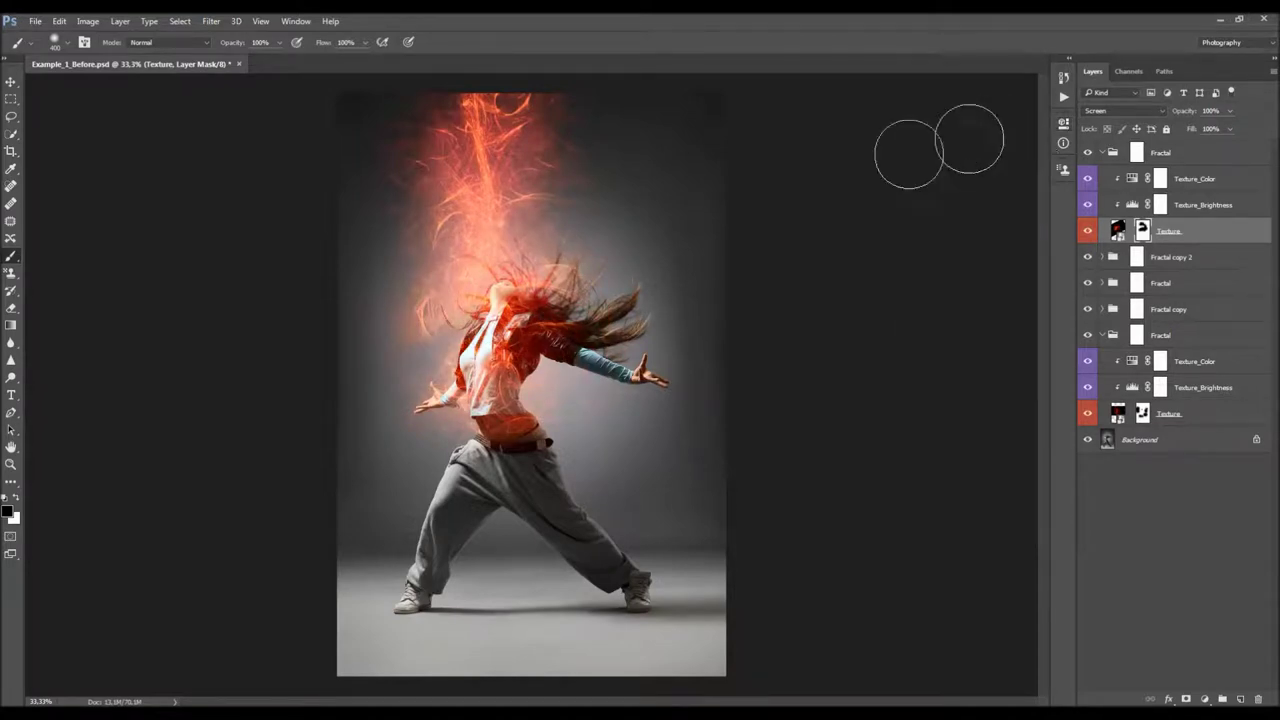
- Undo the brush masking on the top Fractal group's Texture
{"action": "key", "text": "v"}
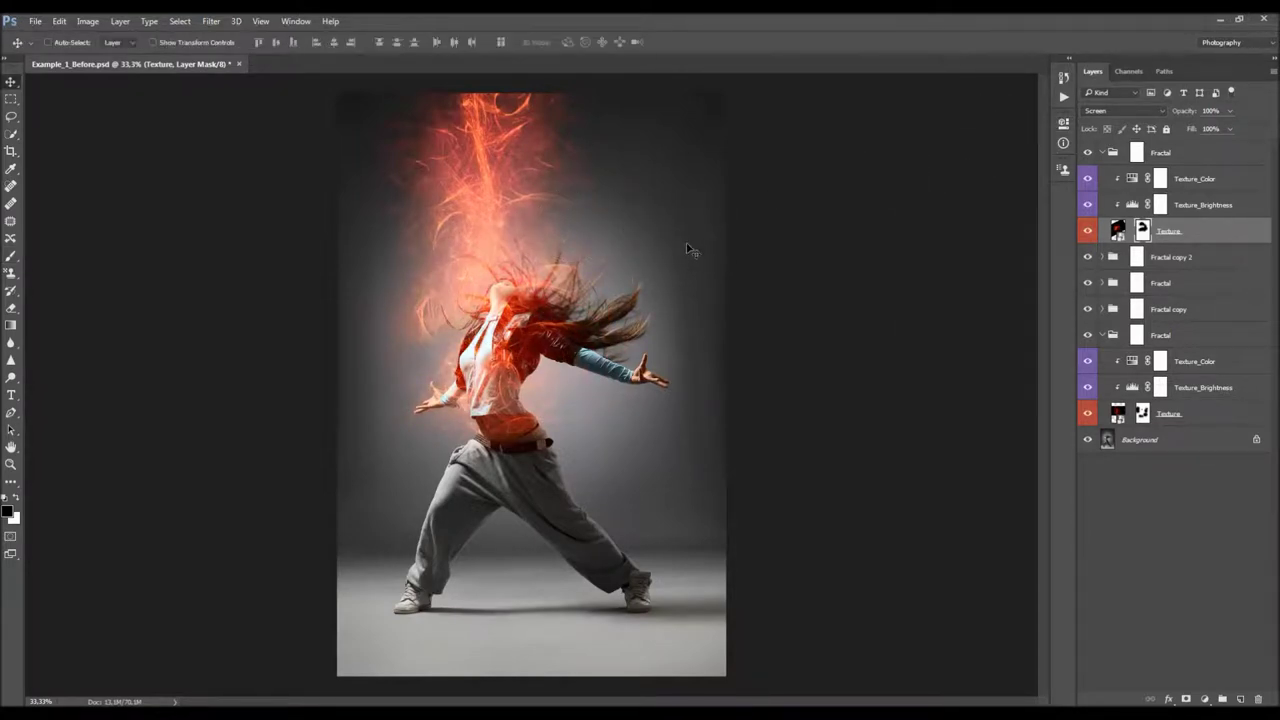
{"action": "key", "text": "ctrl+z"}
{"action": "scroll", "coordinate": [482, 298], "scroll_direction": "down", "scroll_amount": 1}
{"action": "scroll", "coordinate": [504, 275], "scroll_direction": "up", "scroll_amount": 1}
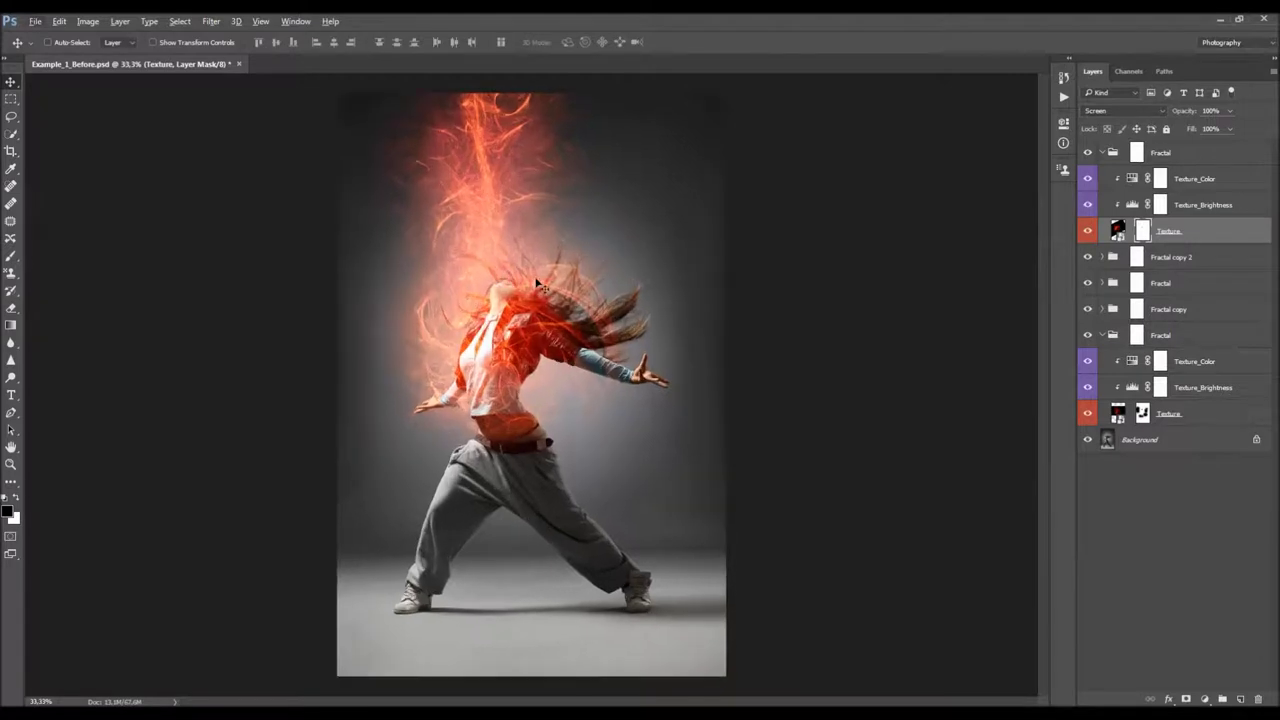
- Collapse the top Fractal group and select the Radial Texture Glow action from the Fractal action set
{"action": "left_click", "coordinate": [1107, 153]}
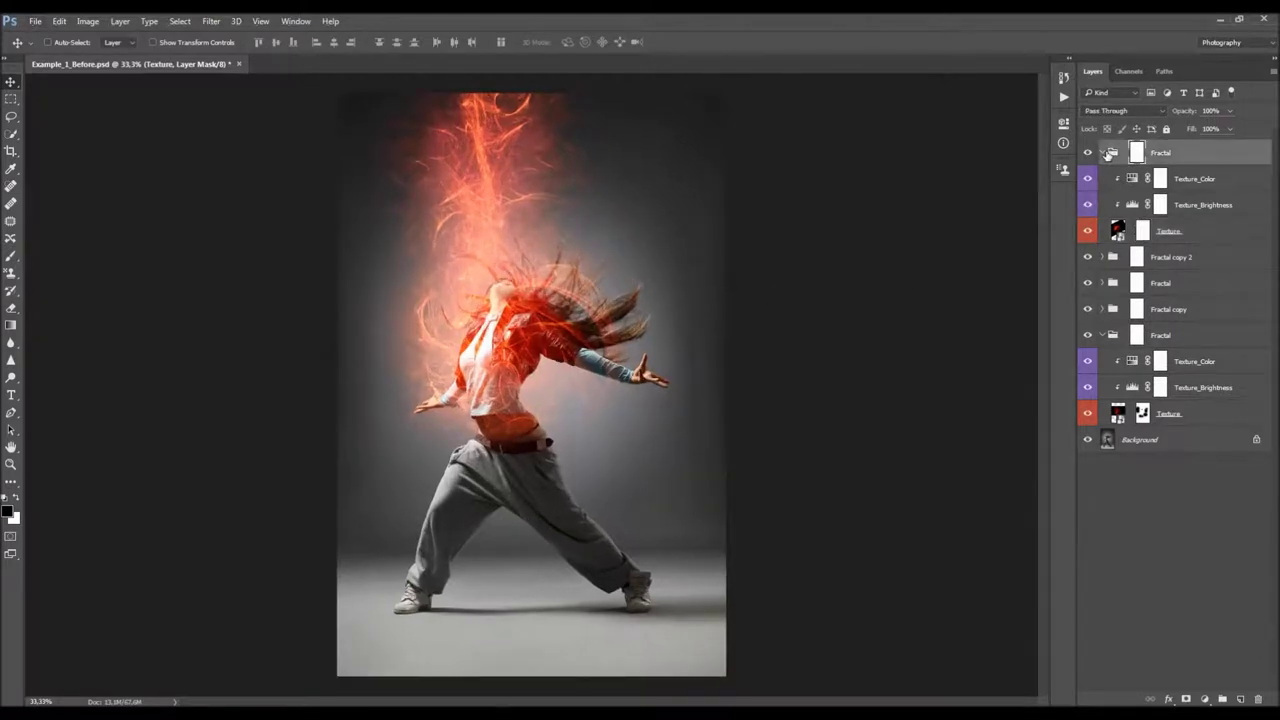
{"action": "left_click", "coordinate": [1103, 153]}
{"action": "left_click", "coordinate": [1063, 96]}
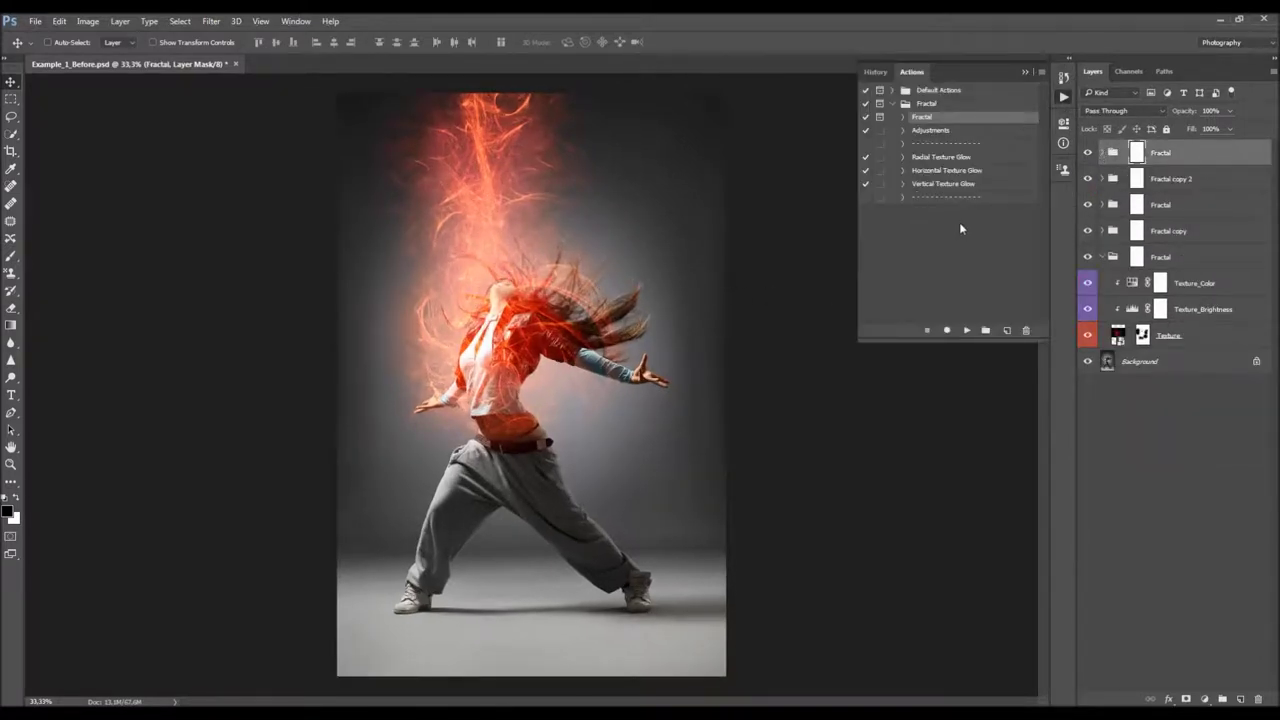
{"action": "left_click", "coordinate": [950, 158]}
{"action": "left_click", "coordinate": [950, 172]}
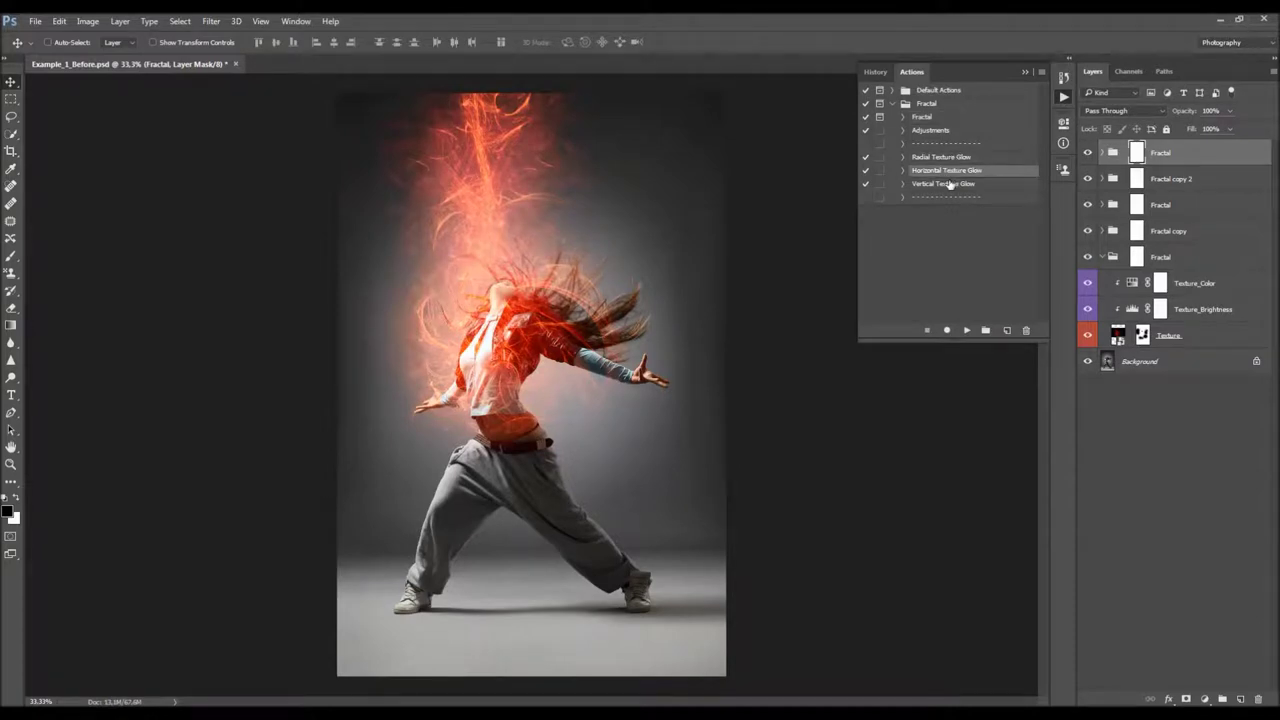
{"action": "left_click", "coordinate": [946, 184]}
{"action": "scroll", "coordinate": [582, 222], "scroll_direction": "up", "scroll_amount": 1}
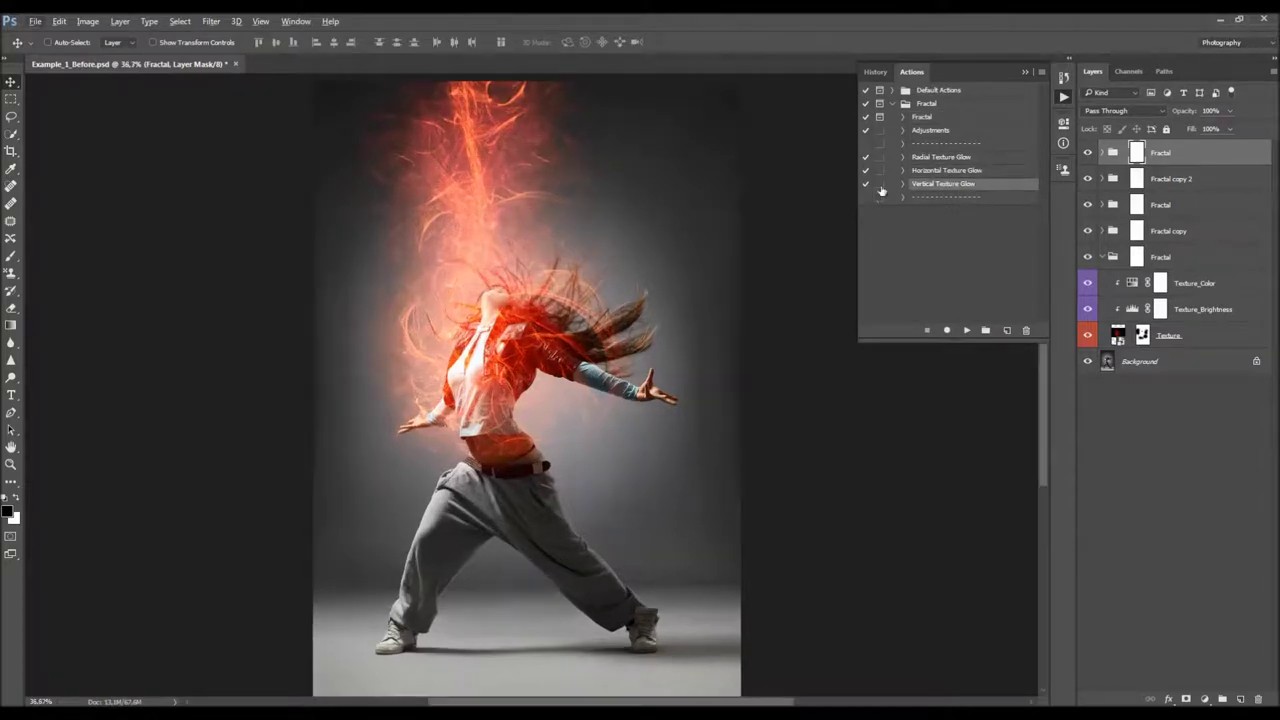
{"action": "left_click", "coordinate": [966, 158]}
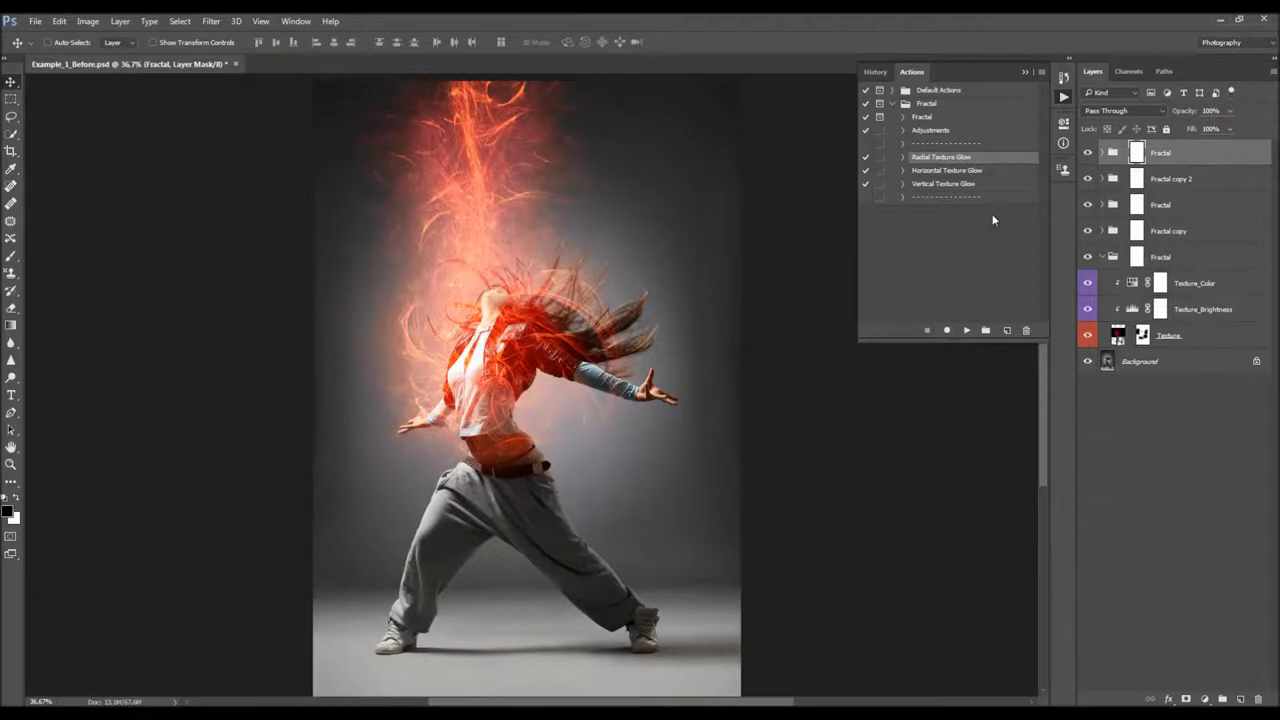
- Collapse the bottom Fractal group and select the top Fractal group as the glow target
{"action": "left_click", "coordinate": [1172, 262]}
{"action": "left_click", "coordinate": [1102, 257]}
{"action": "left_click", "coordinate": [1189, 231]}
{"action": "left_click", "coordinate": [1190, 179]}
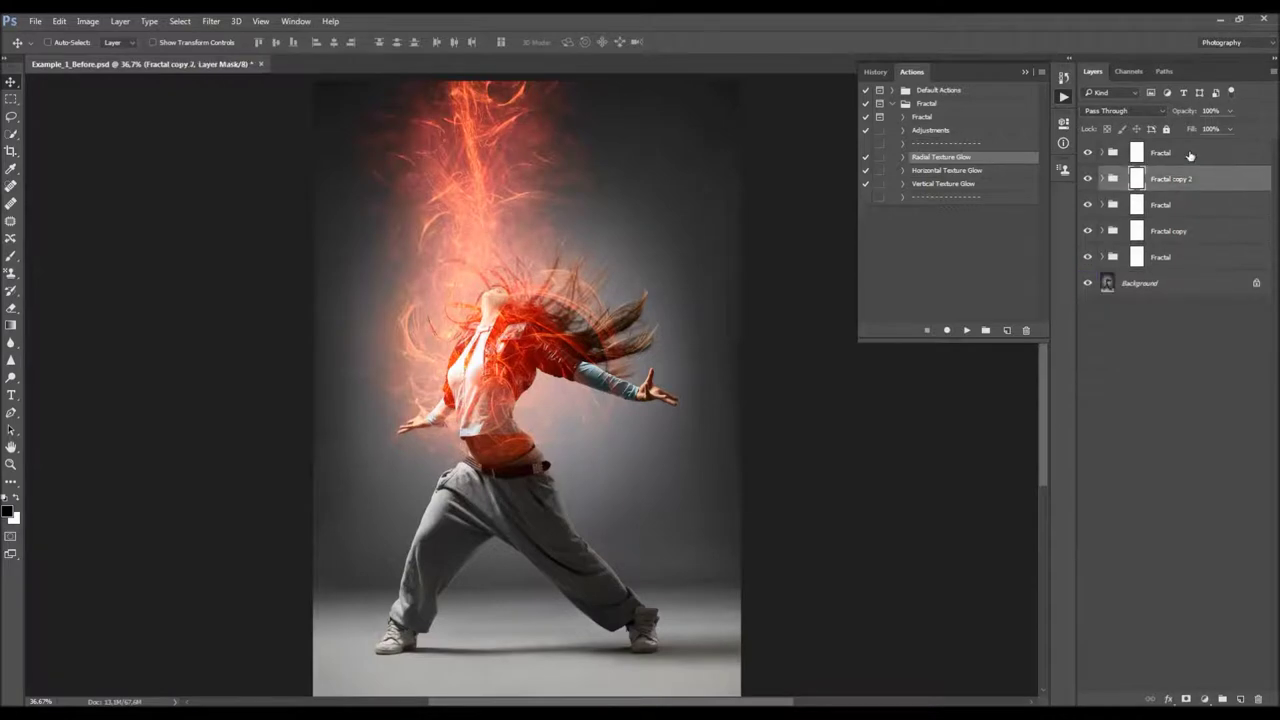
{"action": "left_click", "coordinate": [1190, 155]}
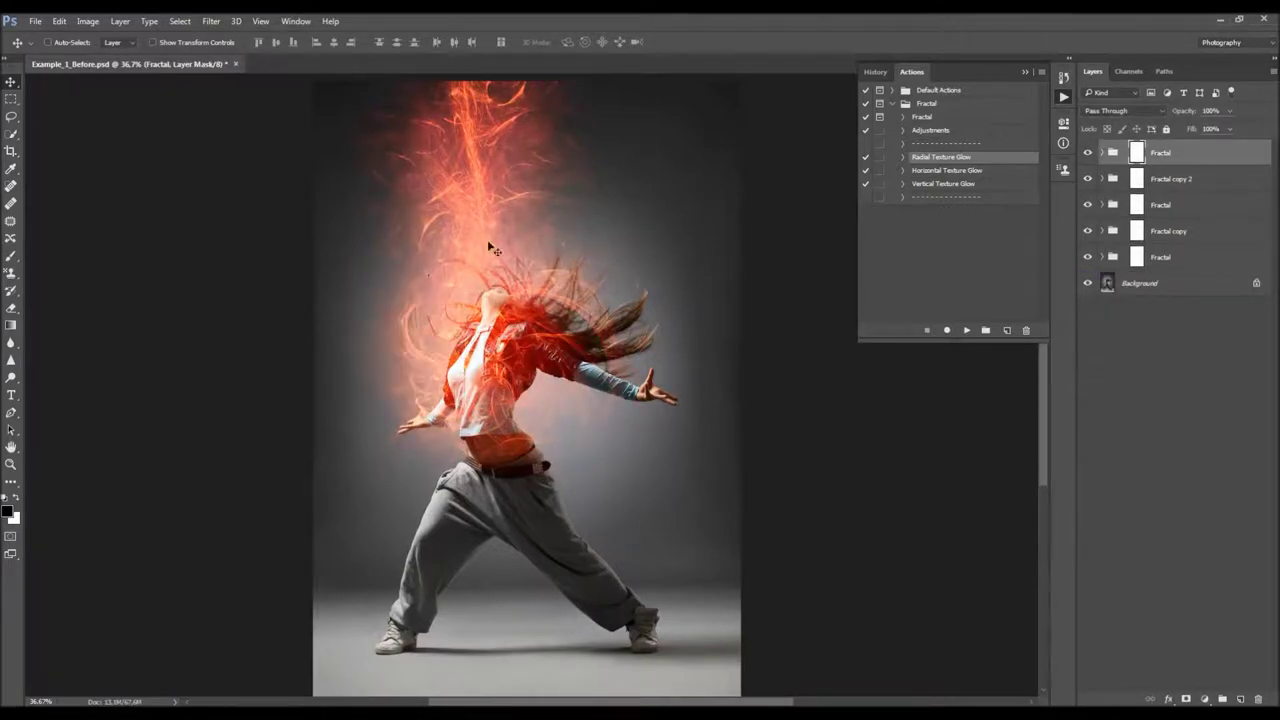
- Check which flames belong to the top Fractal group and run the Radial Texture Glow action on it
{"action": "scroll", "coordinate": [605, 272], "scroll_direction": "down", "scroll_amount": 1}
{"action": "left_click", "coordinate": [1120, 153]}
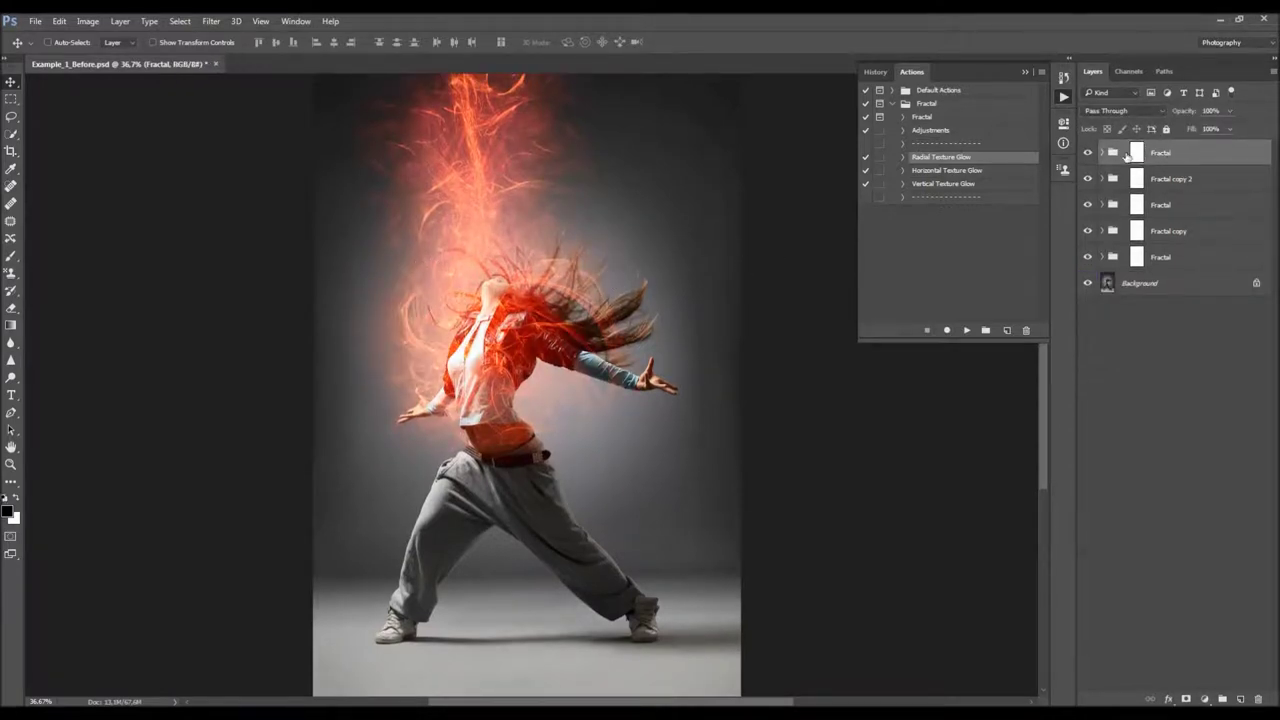
{"action": "left_click", "coordinate": [1088, 153]}
{"action": "left_click", "coordinate": [1089, 153]}
{"action": "left_click", "coordinate": [966, 329]}
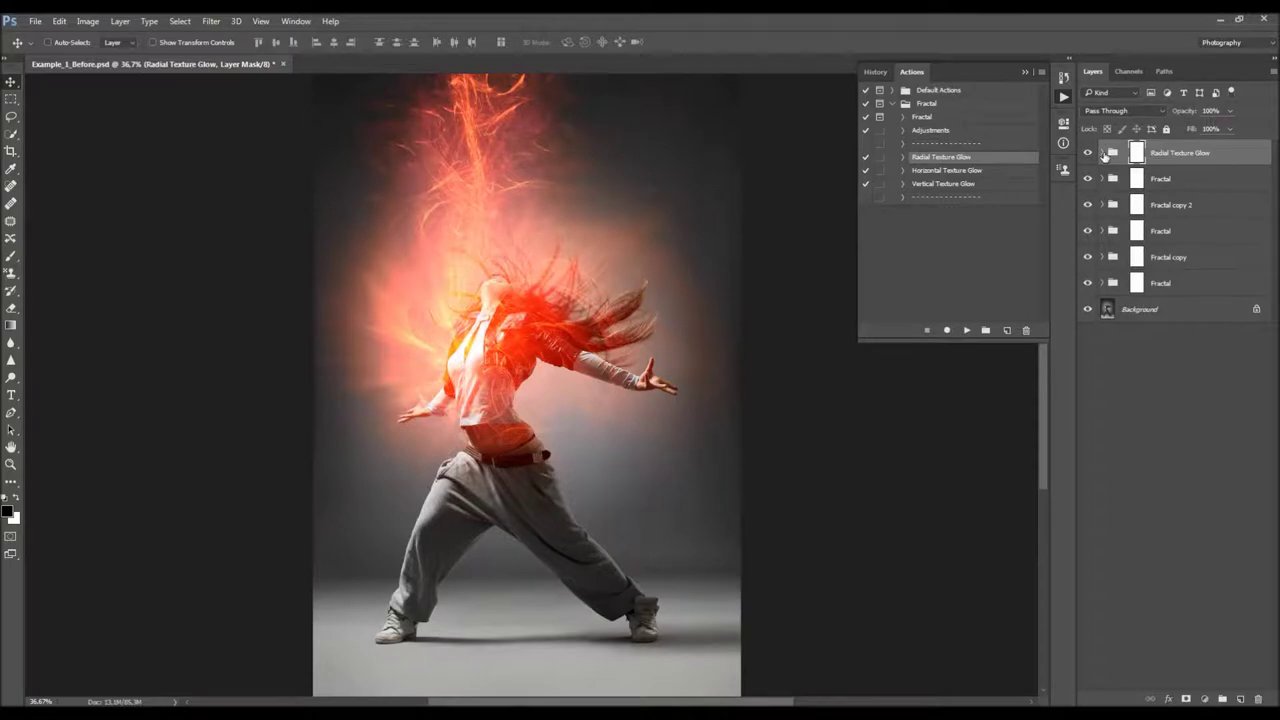
- Expand the Radial Texture Glow group and compare the image with the group and its Glow layer hidden and shown
{"action": "left_click", "coordinate": [1102, 153]}
{"action": "left_click", "coordinate": [1087, 153]}
{"action": "left_click", "coordinate": [1087, 153]}
{"action": "left_click", "coordinate": [1168, 231]}
{"action": "left_click", "coordinate": [1087, 231]}
{"action": "left_click", "coordinate": [1087, 230]}
- Try repositioning and slightly rotating the Glow layer around the dancer with Free Transform
{"action": "left_click_drag", "start_coordinate": [525, 339], "coordinate": [648, 320]}
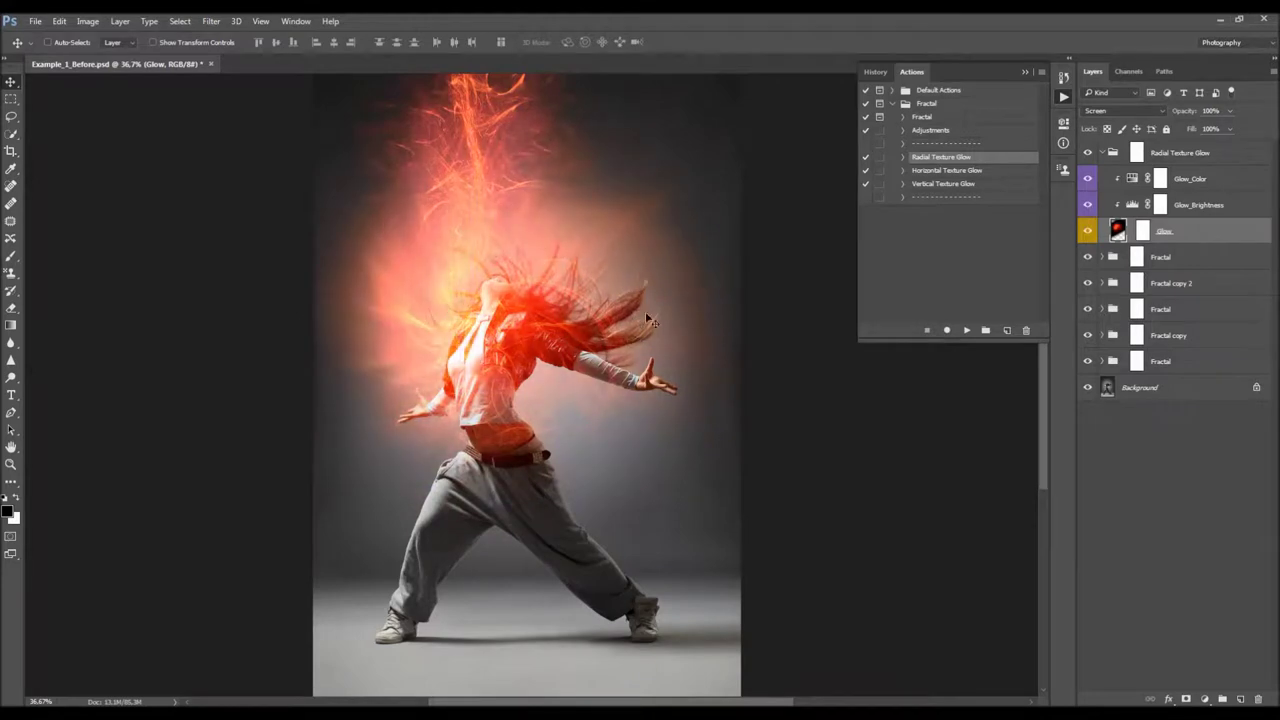
{"action": "key", "text": "ctrl+t"}
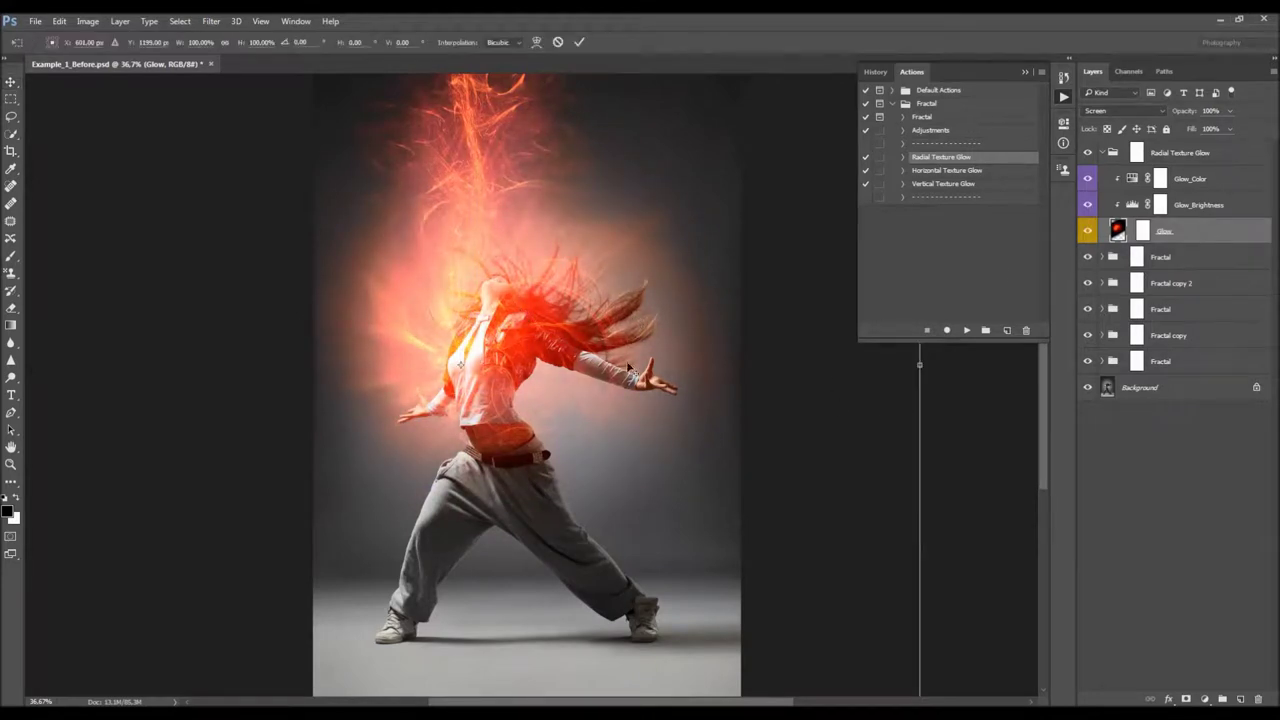
{"action": "mouse_move", "coordinate": [975, 398]}
{"action": "left_mouse_down"}
{"action": "mouse_move", "coordinate": [983, 423]}
{"action": "mouse_move", "coordinate": [983, 383]}
{"action": "left_mouse_up"}
{"action": "key", "text": "Return"}
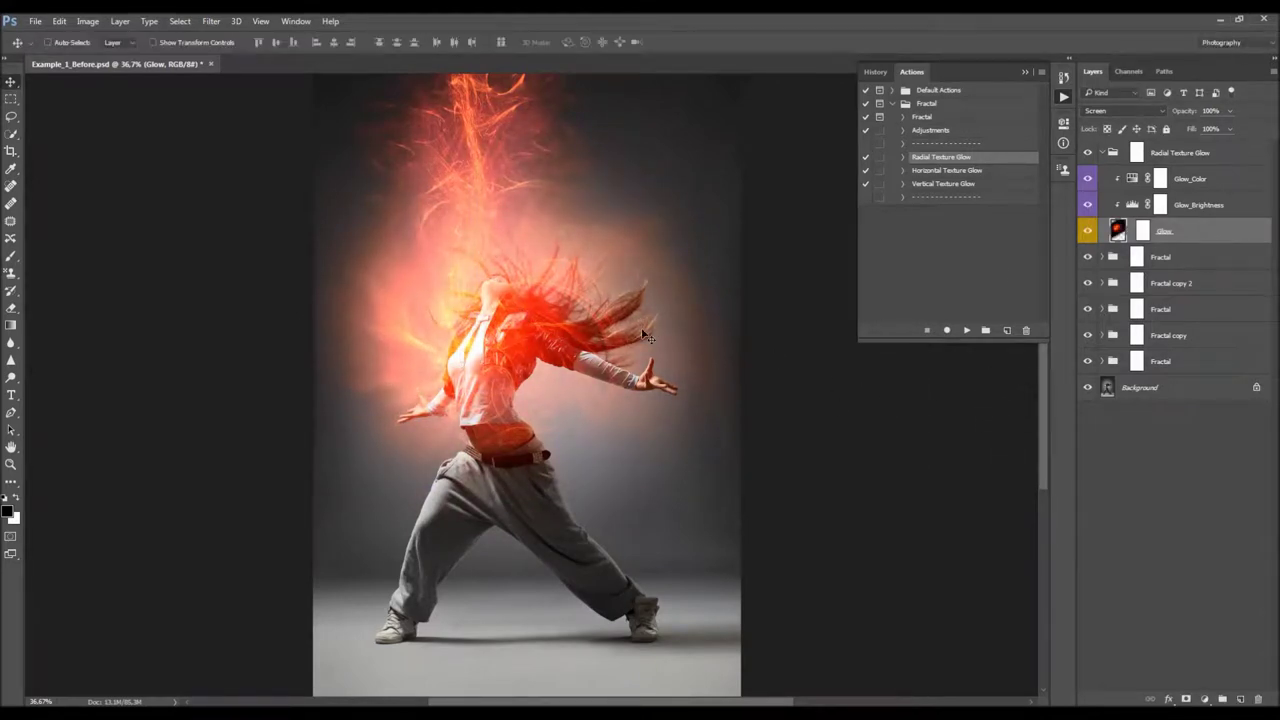
- Open the Glow_Brightness levels, and set the Glow_Color hue to +14
{"action": "double_click", "coordinate": [1124, 204]}
{"action": "key", "text": "Escape"}
{"action": "double_click", "coordinate": [1133, 205]}
{"action": "left_click_drag", "start_coordinate": [981, 256], "coordinate": [982, 350]}
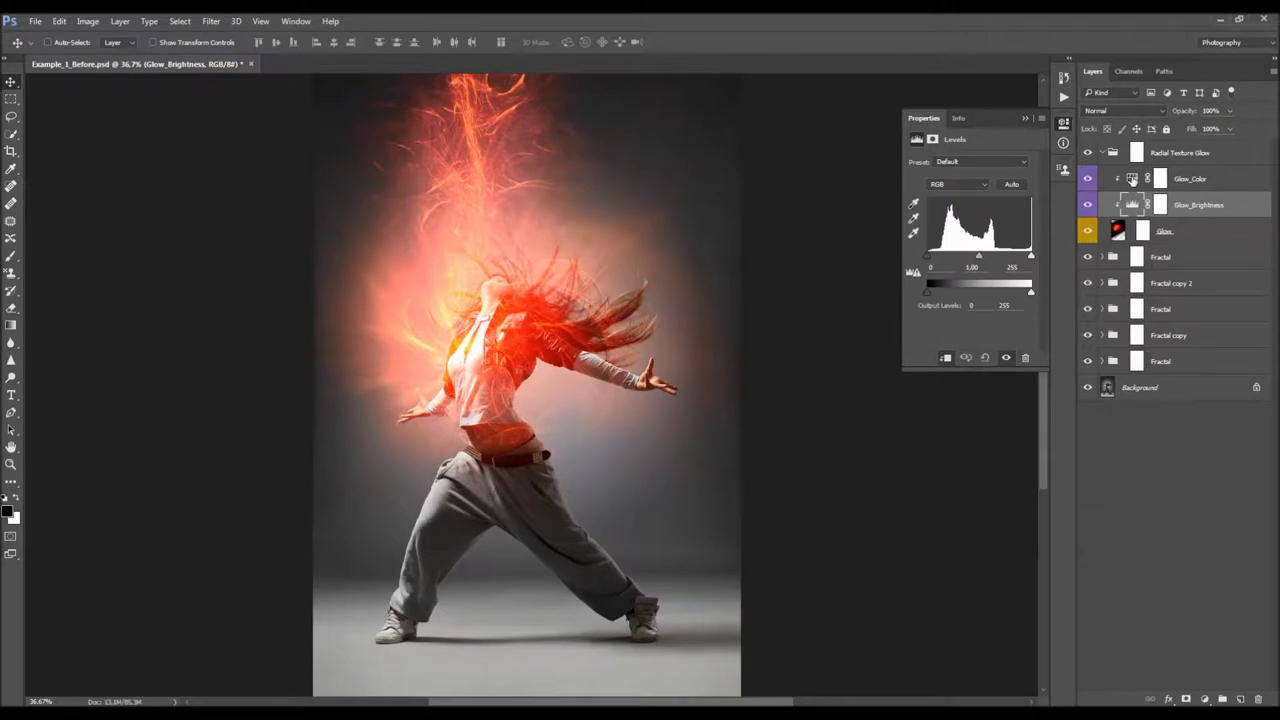
{"action": "left_click", "coordinate": [1132, 178]}
{"action": "mouse_move", "coordinate": [970, 208]}
{"action": "left_mouse_down"}
{"action": "mouse_move", "coordinate": [919, 208]}
{"action": "mouse_move", "coordinate": [979, 212]}
{"action": "left_mouse_up"}
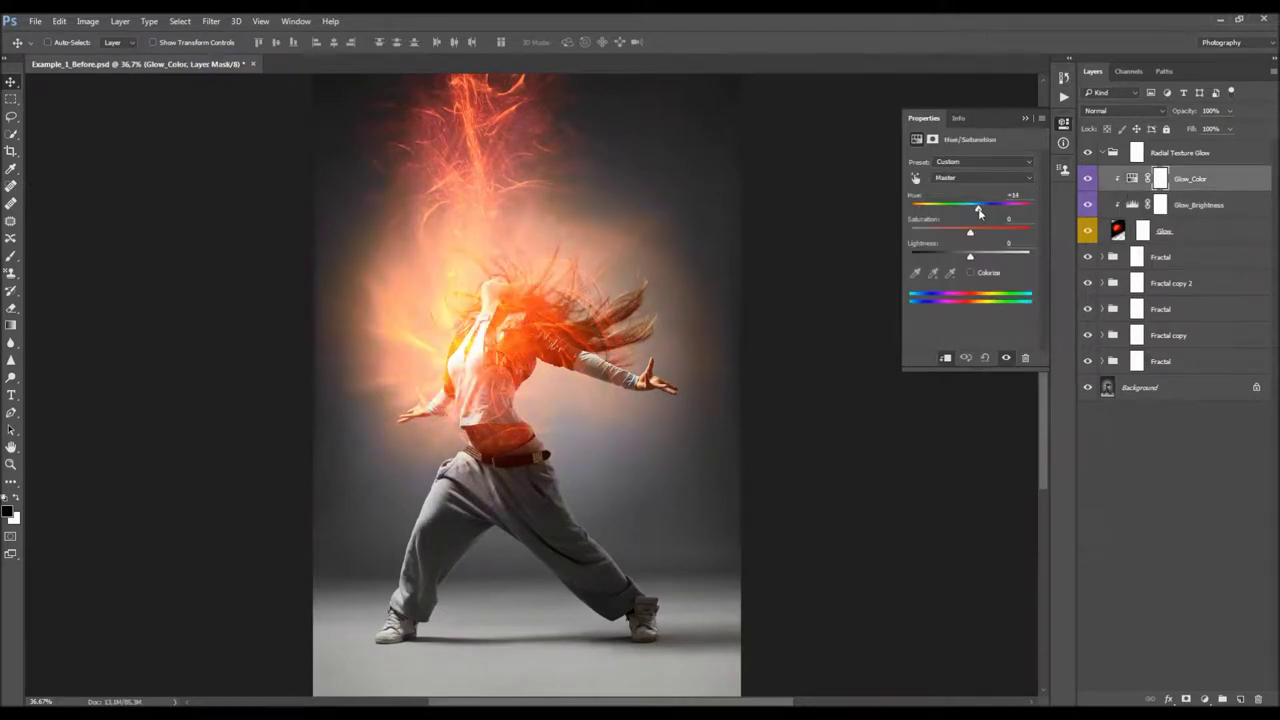
{"action": "left_click", "coordinate": [1026, 119]}
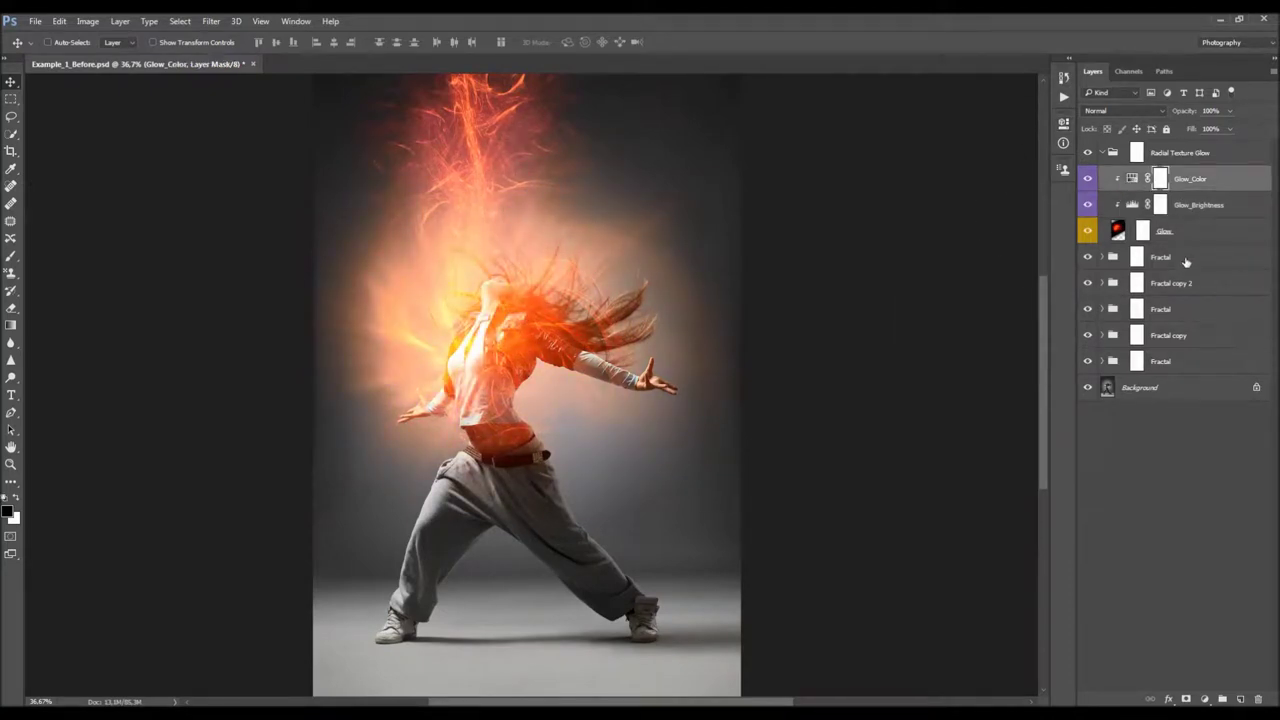
- Compare the top Fractal group and its radial glow by toggling their visibility, and delete the Radial Texture Glow group
{"action": "left_click", "coordinate": [1190, 256]}
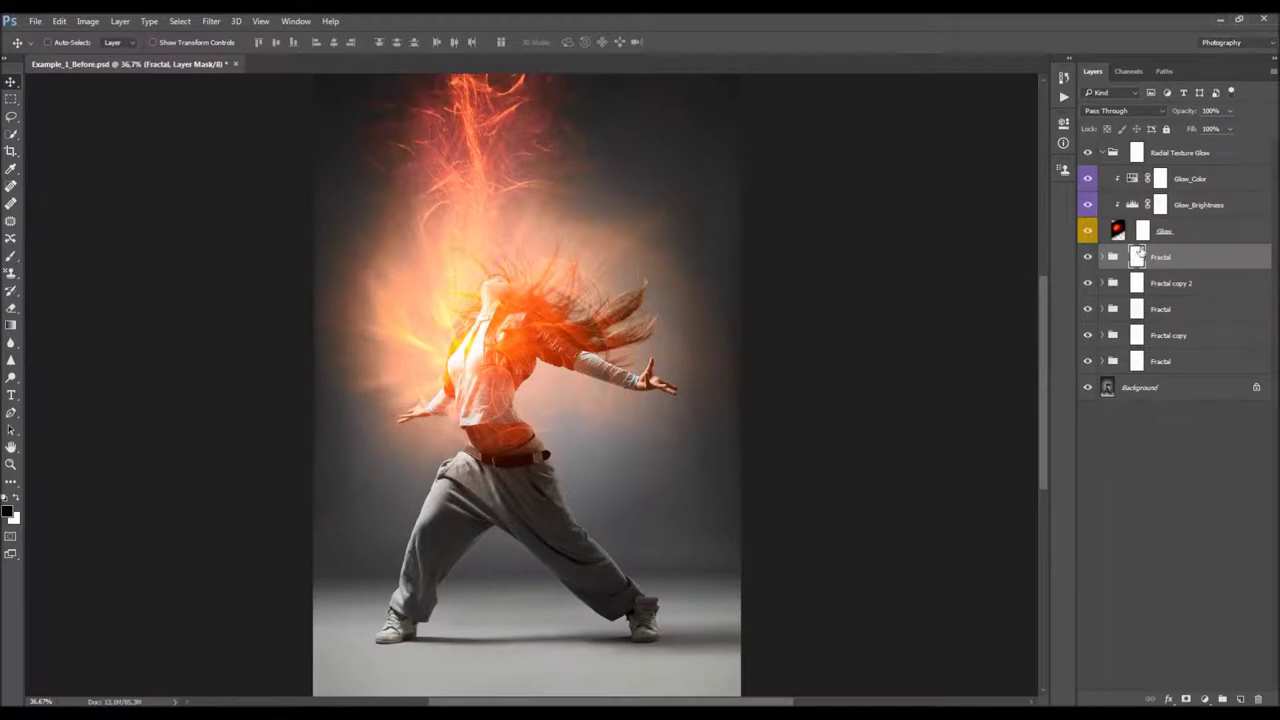
{"action": "left_click", "coordinate": [1088, 257]}
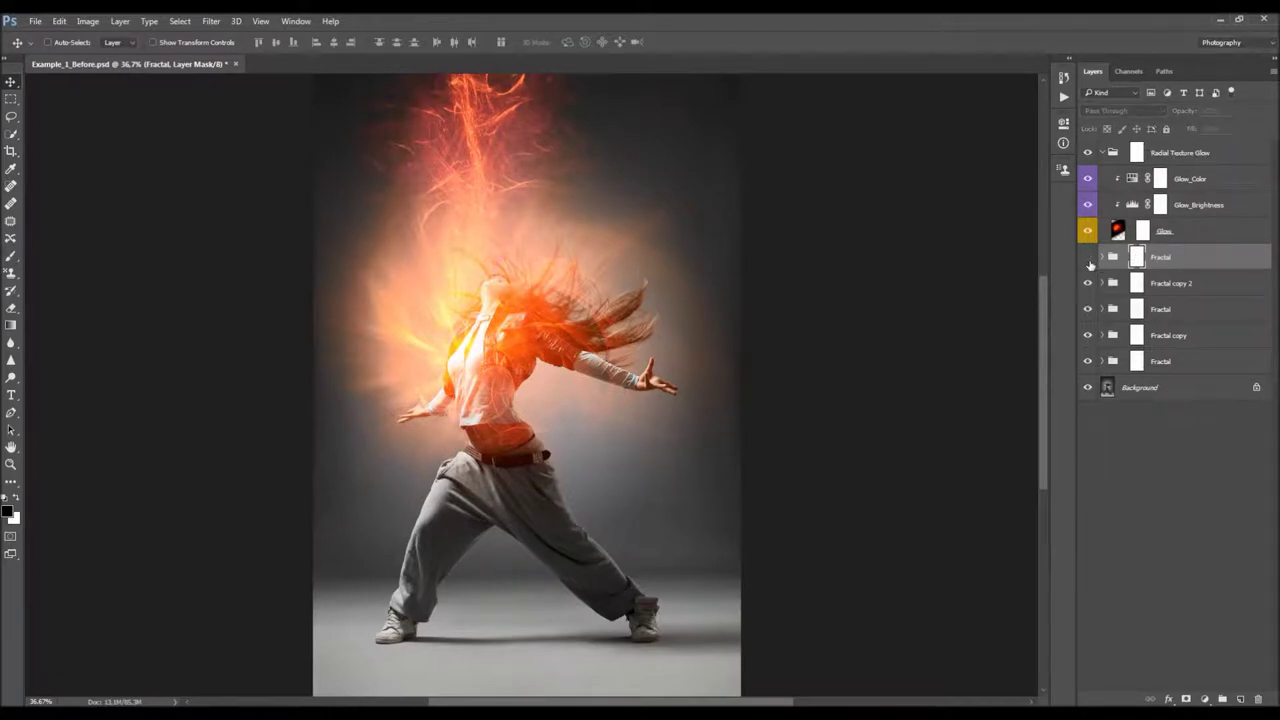
{"action": "left_click", "coordinate": [1088, 153]}
{"action": "left_click", "coordinate": [1088, 257]}
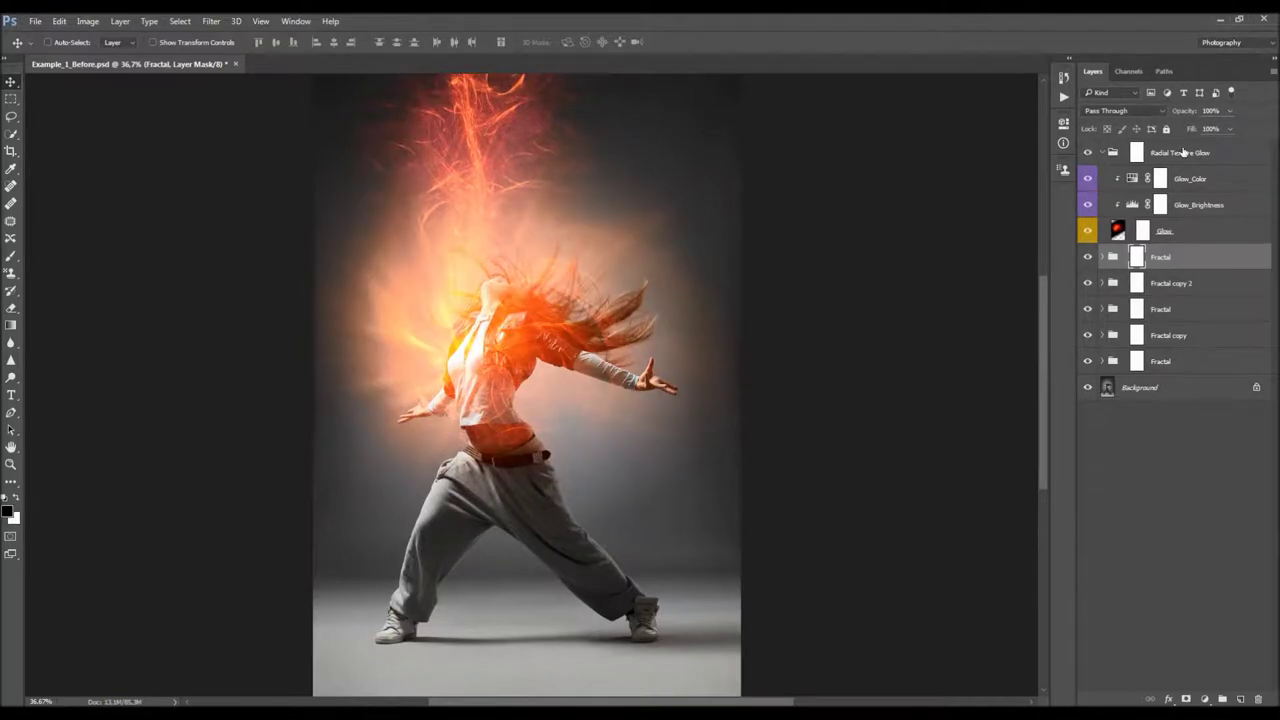
{"action": "left_click", "coordinate": [1183, 152]}
{"action": "key", "text": "Delete"}
- Try the Horizontal Texture Glow action on the top Fractal group, and delete the glow group it creates
{"action": "left_click", "coordinate": [1063, 96]}
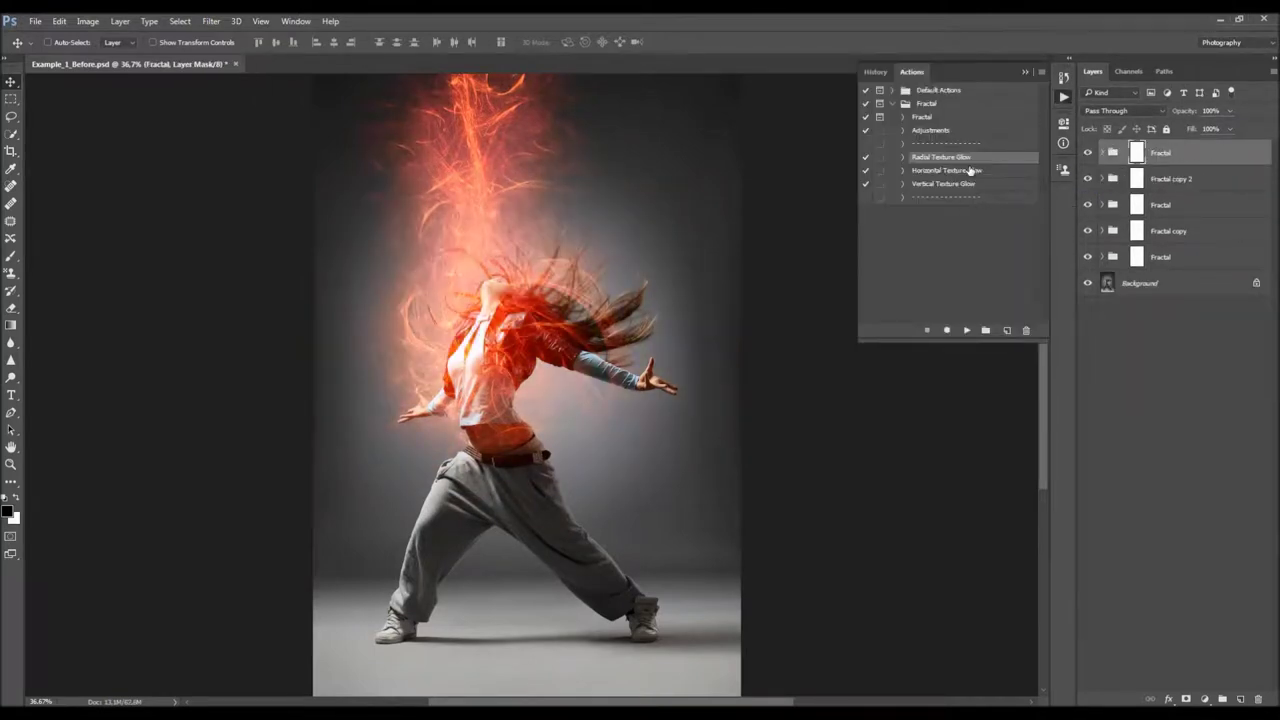
{"action": "left_click", "coordinate": [969, 170]}
{"action": "left_click", "coordinate": [966, 330]}
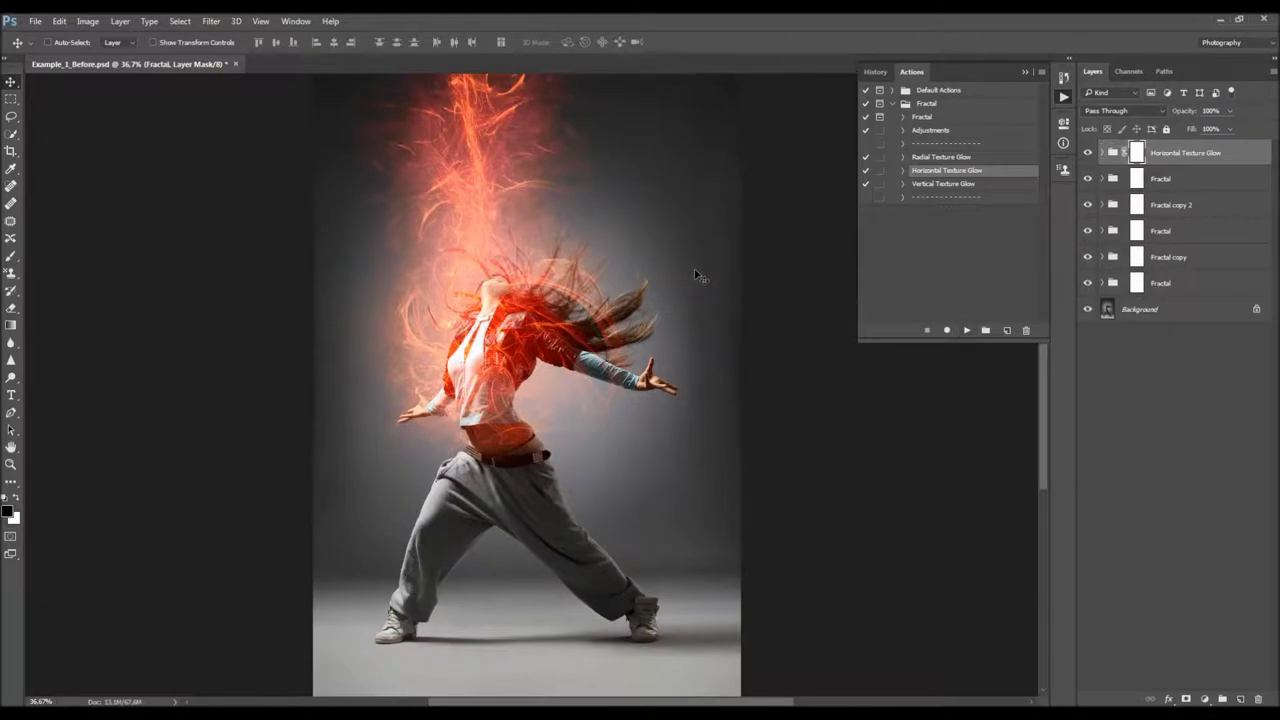
{"action": "left_click", "coordinate": [1089, 154]}
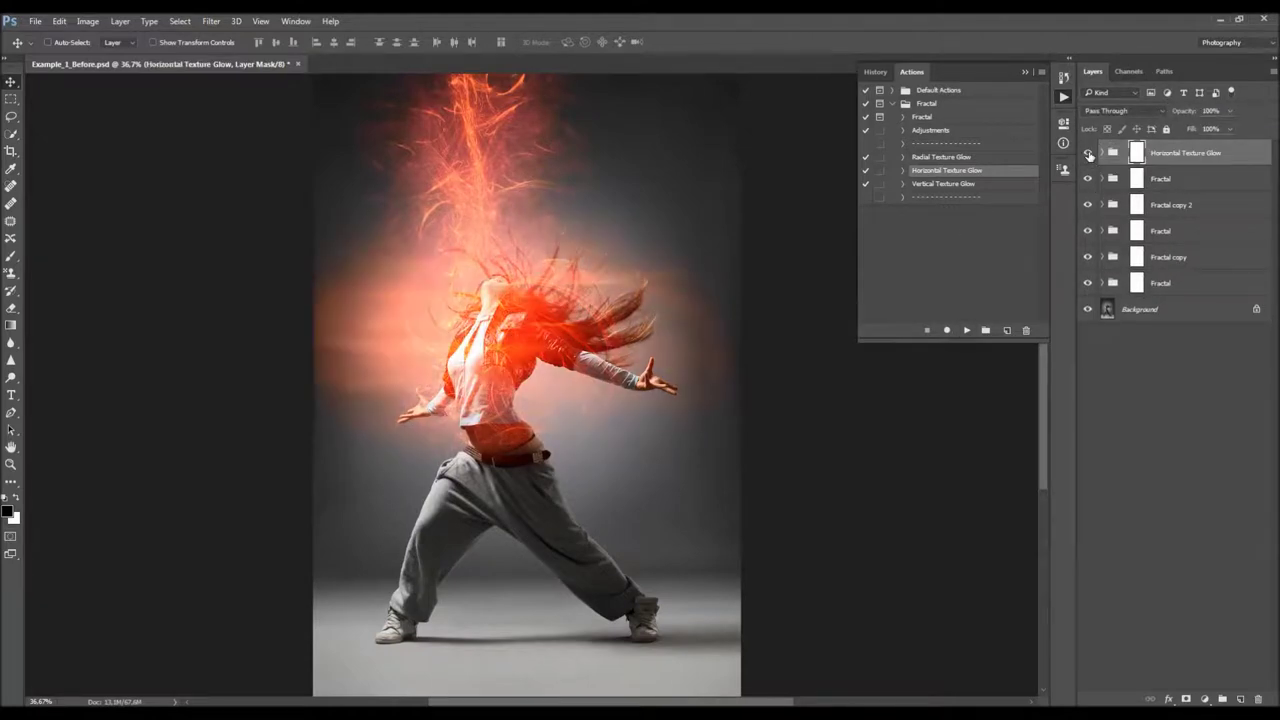
{"action": "key", "text": "Delete"}
- Try the Vertical Texture Glow action on the top Fractal group, and delete the glow group it creates
{"action": "left_click", "coordinate": [946, 184]}
{"action": "left_click", "coordinate": [966, 330]}
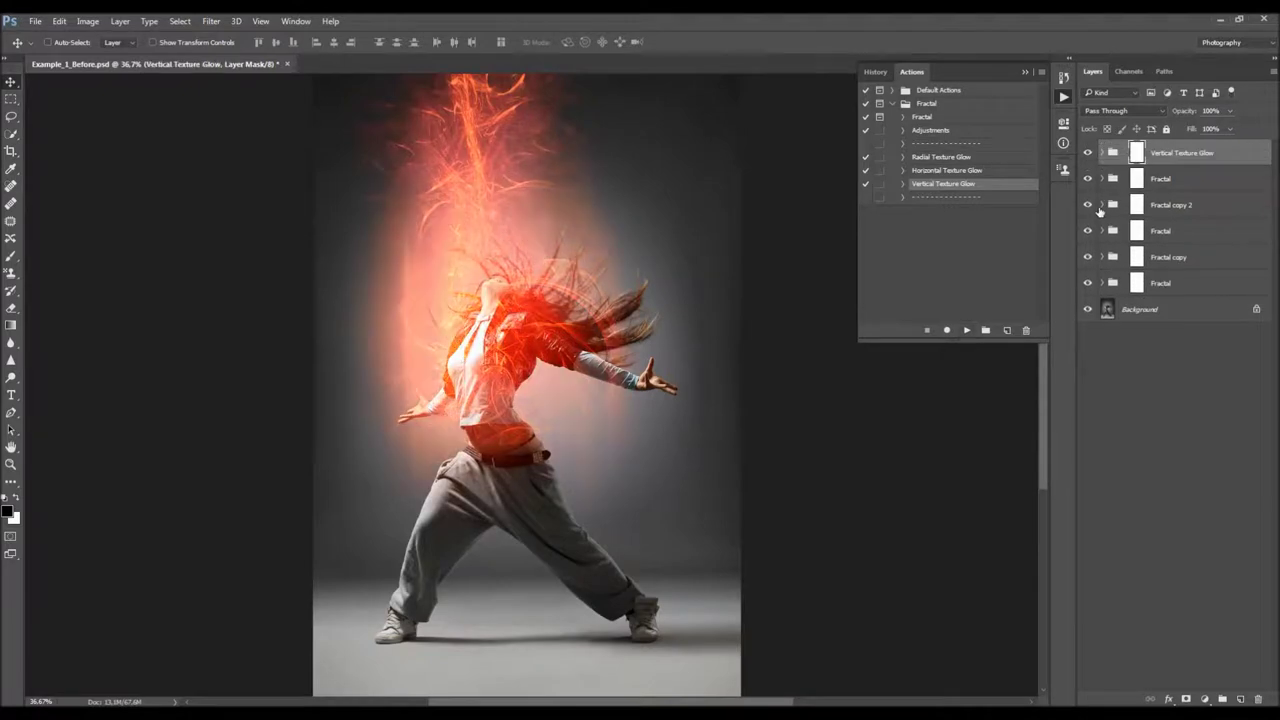
{"action": "key", "text": "Delete"}
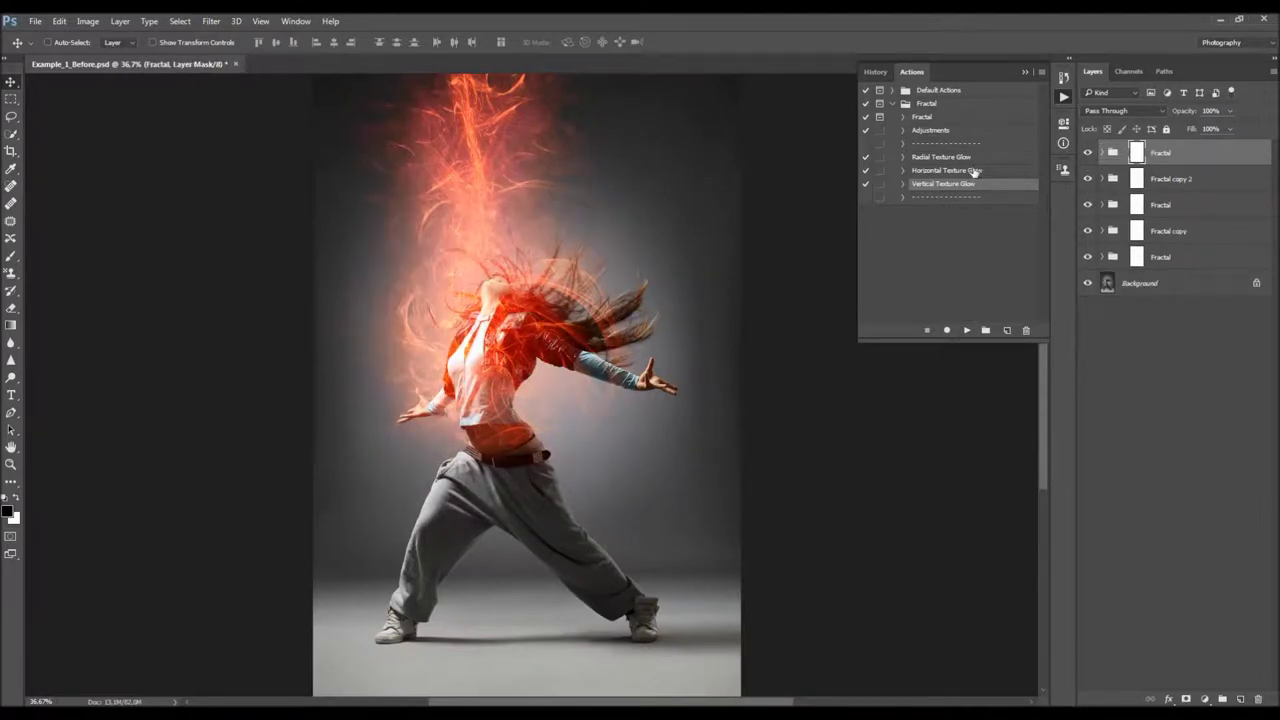
- Select the Radial Texture Glow action and target the top Fractal group instead of its mask, undoing a trial move of its flames
{"action": "left_click", "coordinate": [941, 157]}
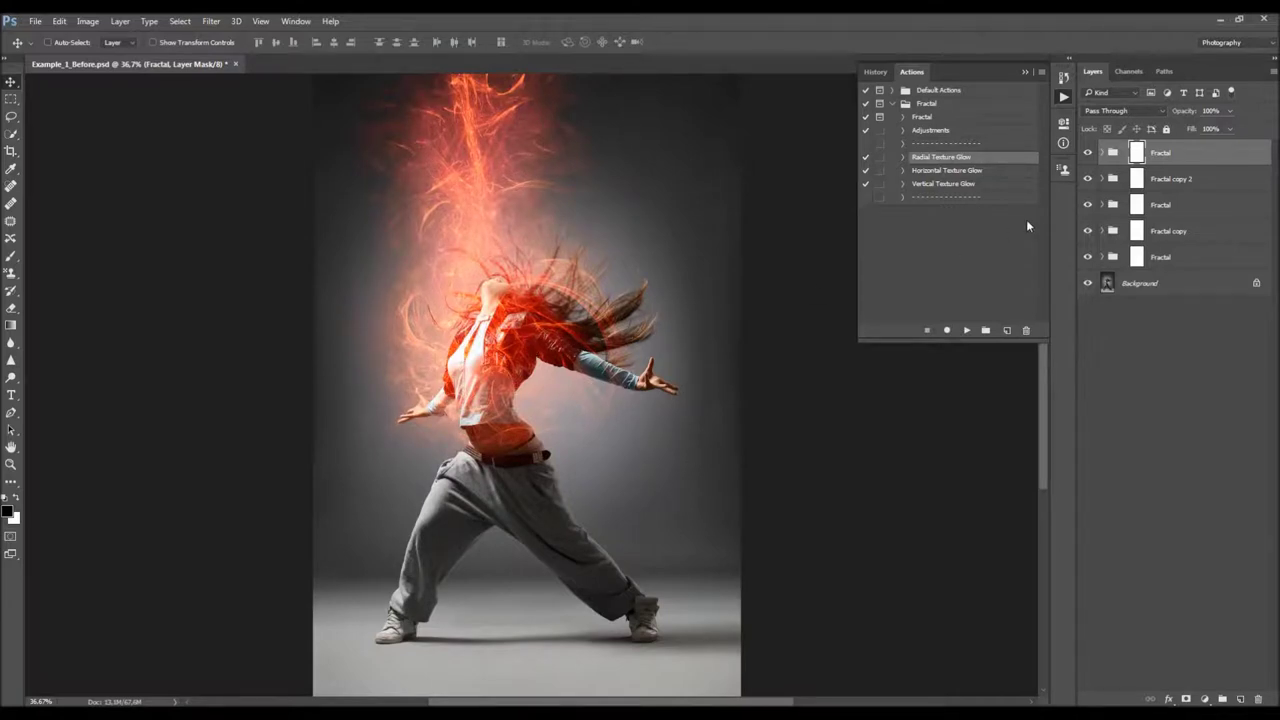
{"action": "left_click", "coordinate": [1122, 152]}
{"action": "left_click_drag", "start_coordinate": [533, 370], "coordinate": [591, 353]}
{"action": "key", "text": "ctrl+z"}
{"action": "key", "text": "ctrl+minus"}
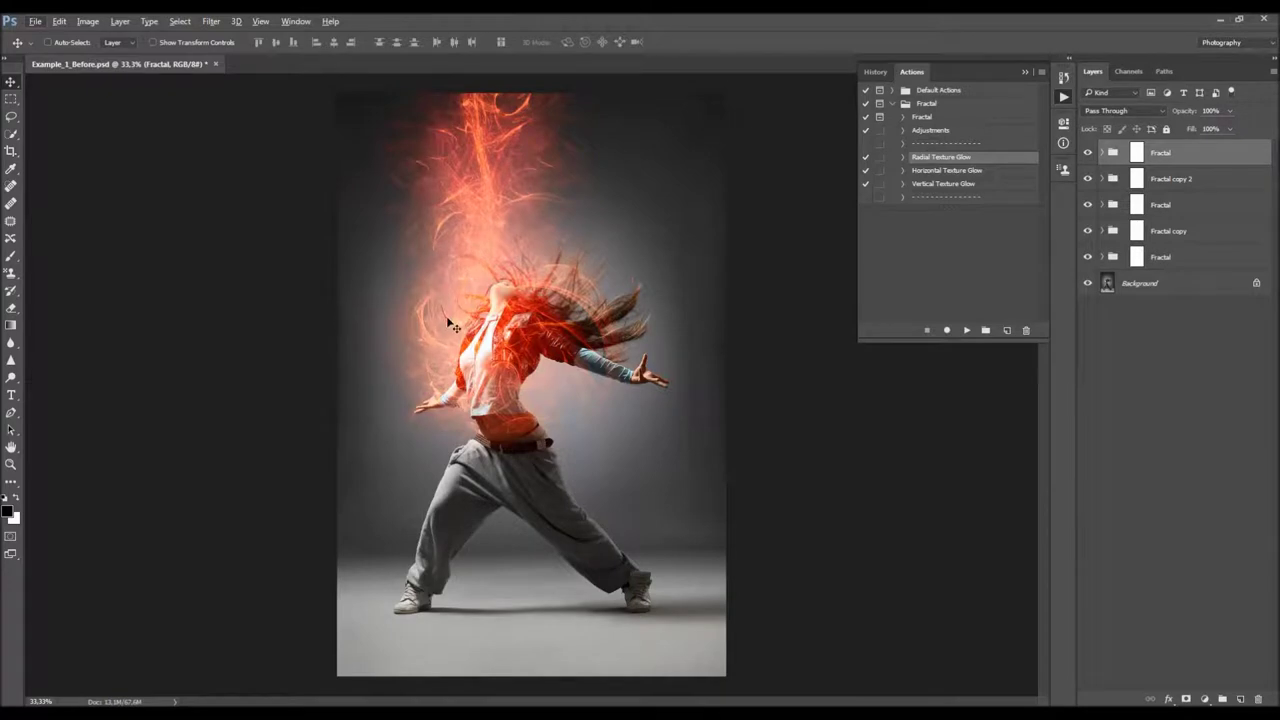
{"action": "left_click_drag", "start_coordinate": [515, 348], "coordinate": [485, 360]}
{"action": "scroll", "coordinate": [580, 270], "scroll_direction": "up", "scroll_amount": 1}
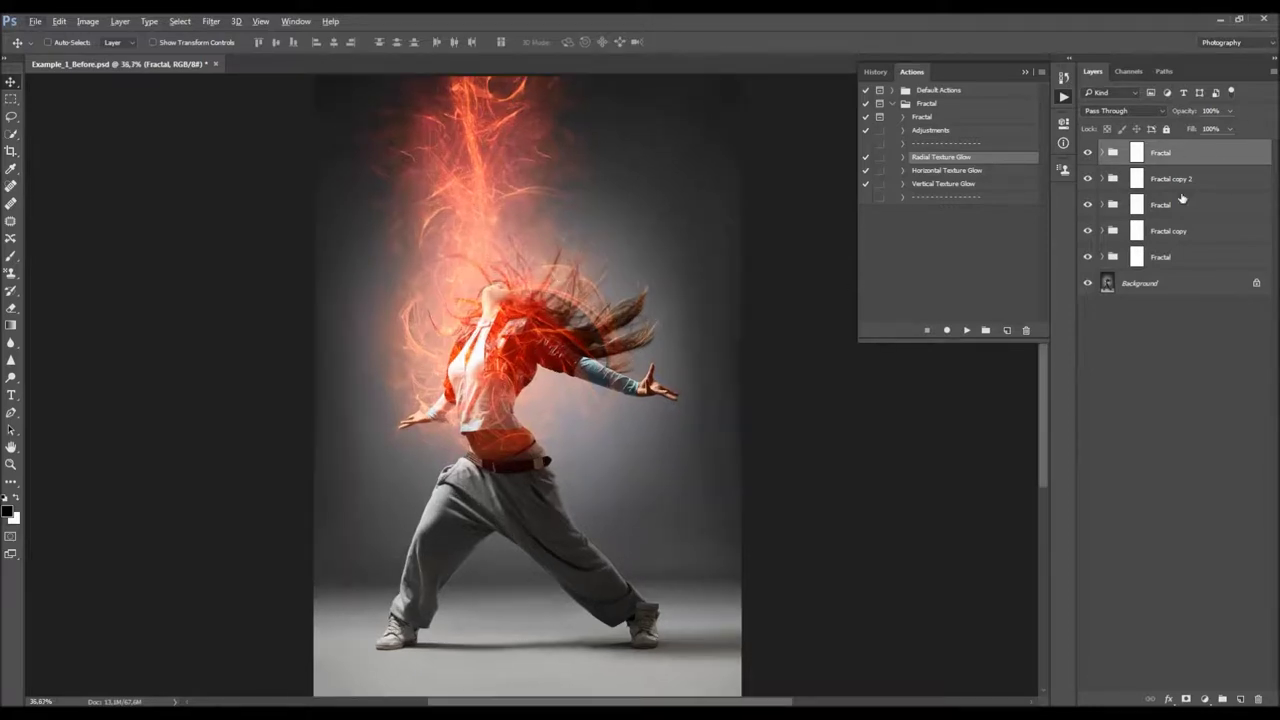
- Compare the top Fractal group and the Fractal copy 2 group by toggling them, trying other opacities on Fractal copy 2
{"action": "left_click", "coordinate": [1092, 152]}
{"action": "left_click", "coordinate": [1092, 152]}
{"action": "left_click_drag", "start_coordinate": [1184, 114], "coordinate": [1250, 119]}
{"action": "left_click", "coordinate": [1212, 178]}
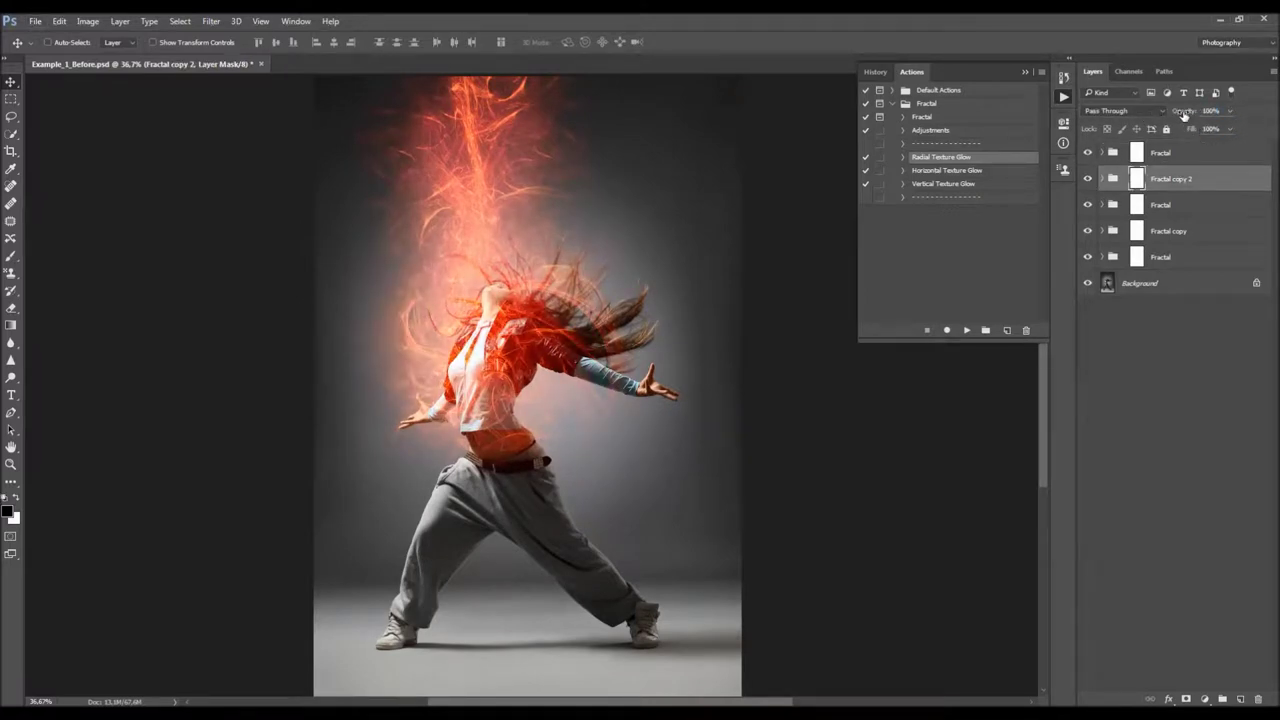
{"action": "left_click_drag", "start_coordinate": [1181, 118], "coordinate": [1180, 160]}
{"action": "left_click", "coordinate": [1231, 112]}
{"action": "left_click_drag", "start_coordinate": [1209, 134], "coordinate": [1189, 133]}
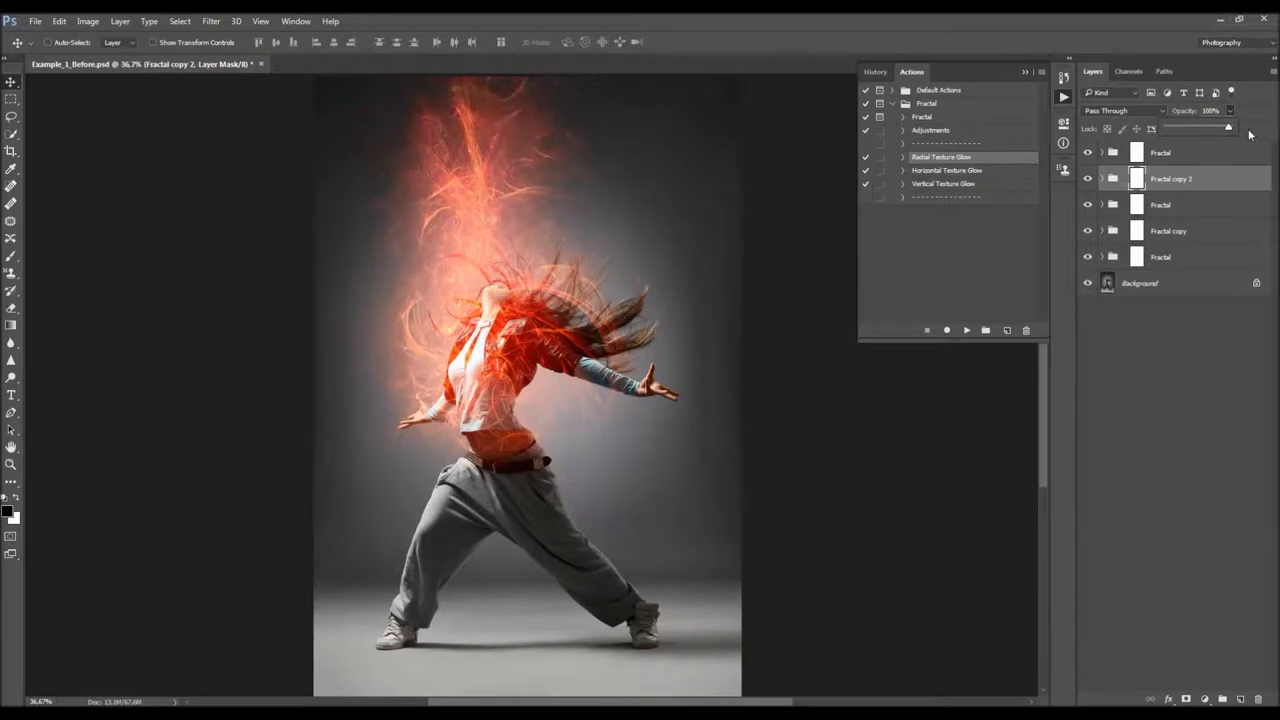
{"action": "left_click", "coordinate": [1089, 178]}
{"action": "left_click", "coordinate": [1089, 178]}
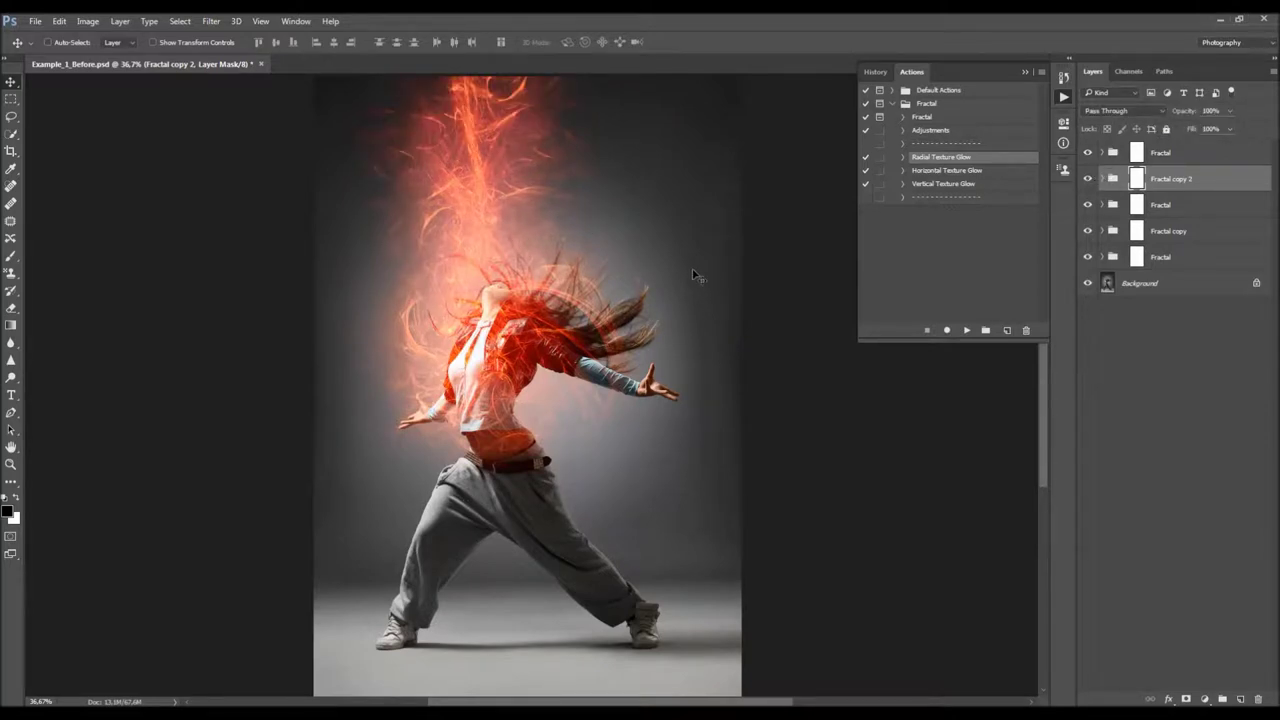
- Expand the Fractal copy group and shift its Texture layer slightly over the flames above the dancer
{"action": "left_click", "coordinate": [1177, 231]}
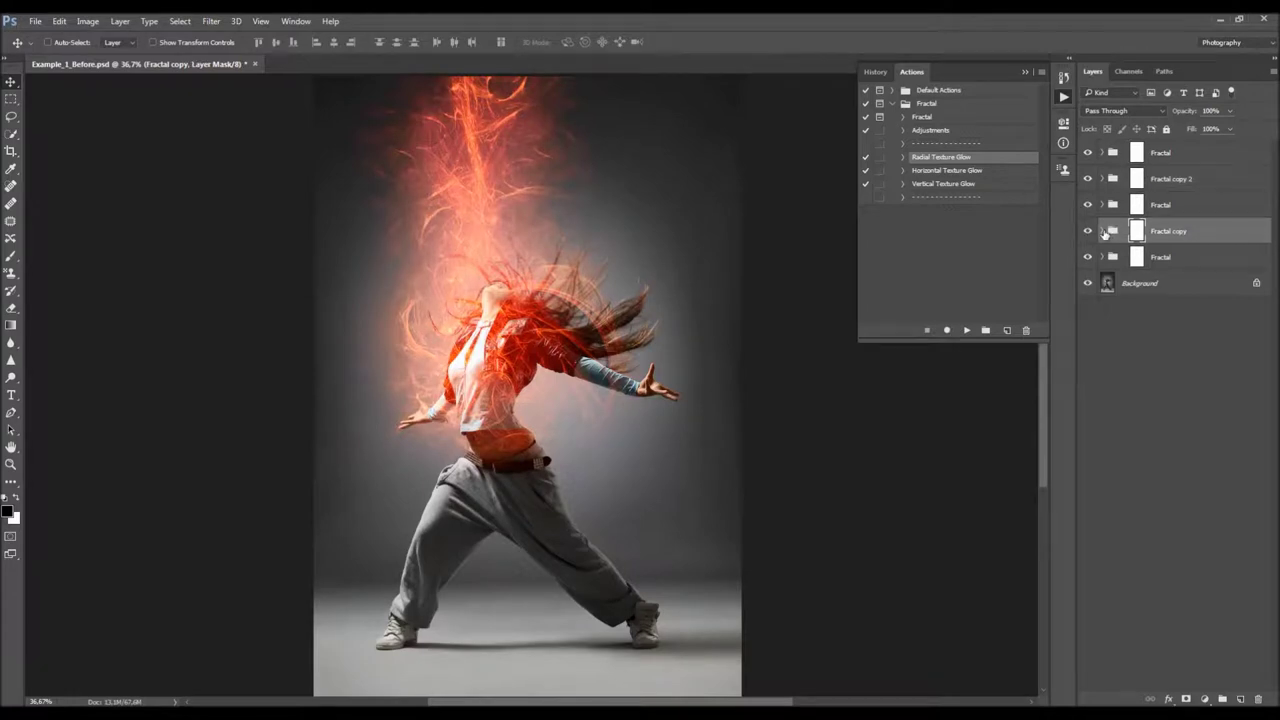
{"action": "left_click", "coordinate": [1105, 231]}
{"action": "left_click", "coordinate": [1170, 309]}
{"action": "left_click_drag", "start_coordinate": [475, 176], "coordinate": [508, 188]}
{"action": "scroll", "coordinate": [558, 213], "scroll_direction": "down", "scroll_amount": 2}
{"action": "scroll", "coordinate": [558, 213], "scroll_direction": "up", "scroll_amount": 1}
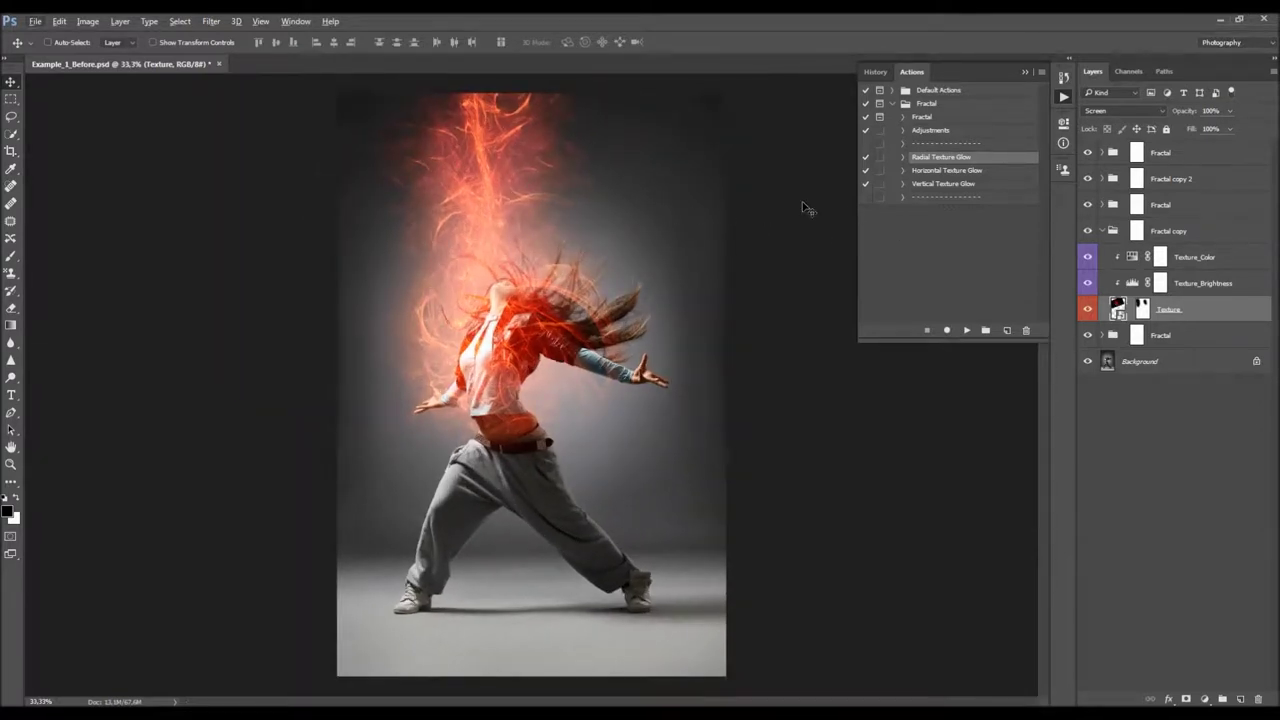
- Paint black with a 500 px soft brush on the Fractal copy 2 mask to hide texture on both sides of the upper flames
{"action": "left_click", "coordinate": [1087, 180]}
{"action": "left_click", "coordinate": [1087, 180]}
{"action": "left_click", "coordinate": [1136, 178]}
{"action": "key", "text": "b"}
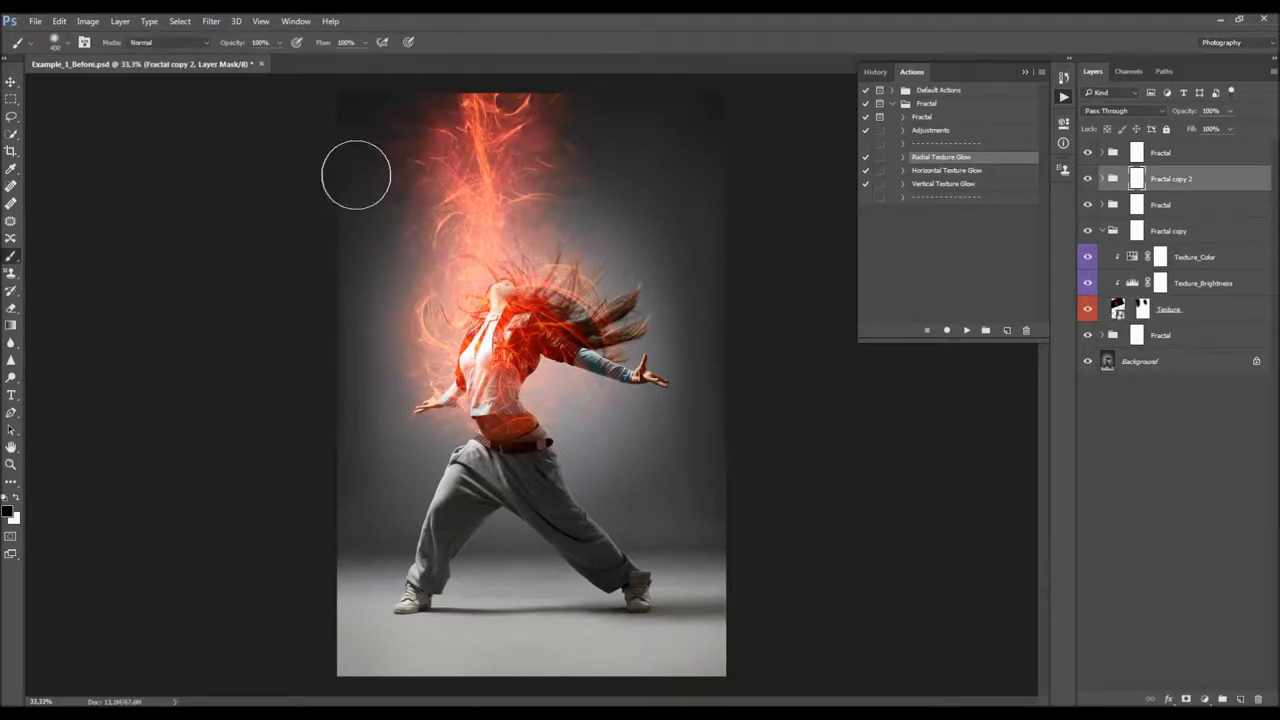
{"action": "key", "text": "]"}
{"action": "left_click_drag", "start_coordinate": [371, 146], "coordinate": [361, 230]}
{"action": "left_click_drag", "start_coordinate": [630, 199], "coordinate": [614, 141]}
- Paint black on the mask of the Fractal group below Fractal copy 2 to hide its texture beside the upper flames
{"action": "left_click", "coordinate": [1088, 153]}
{"action": "left_click", "coordinate": [1088, 153]}
{"action": "left_click", "coordinate": [1136, 204]}
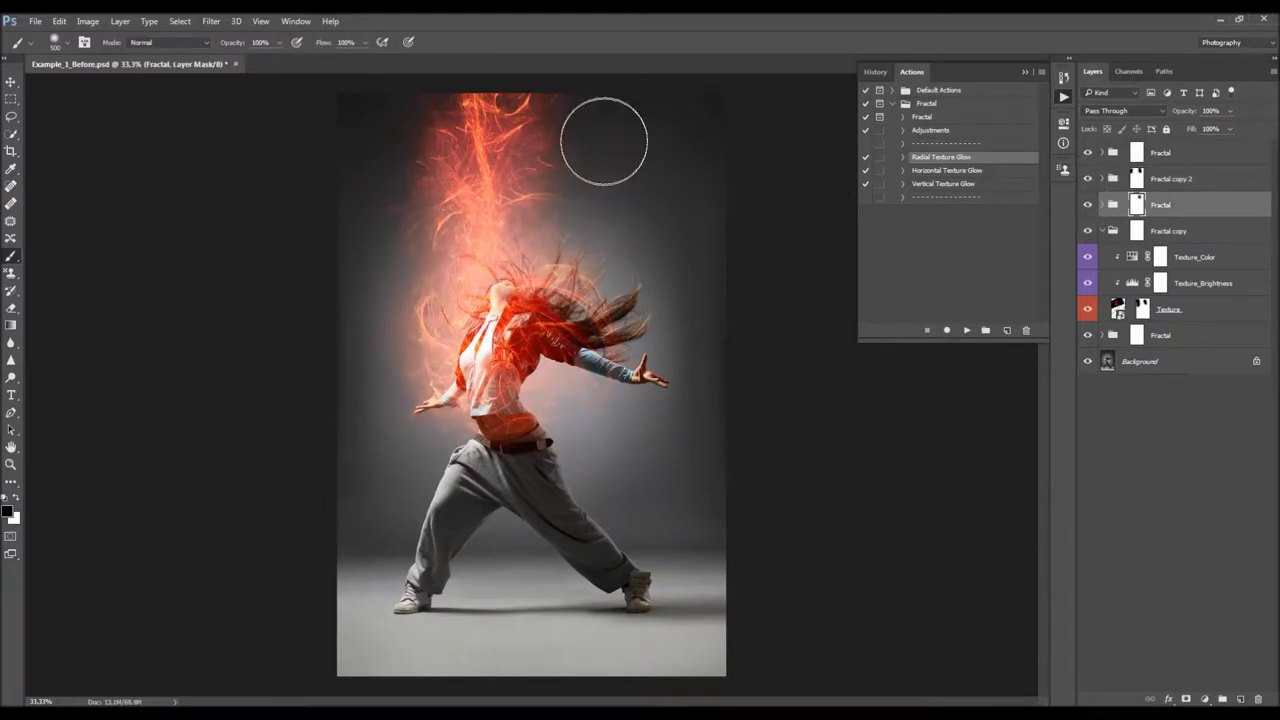
{"action": "scroll", "coordinate": [574, 312], "scroll_direction": "down", "scroll_amount": 1}
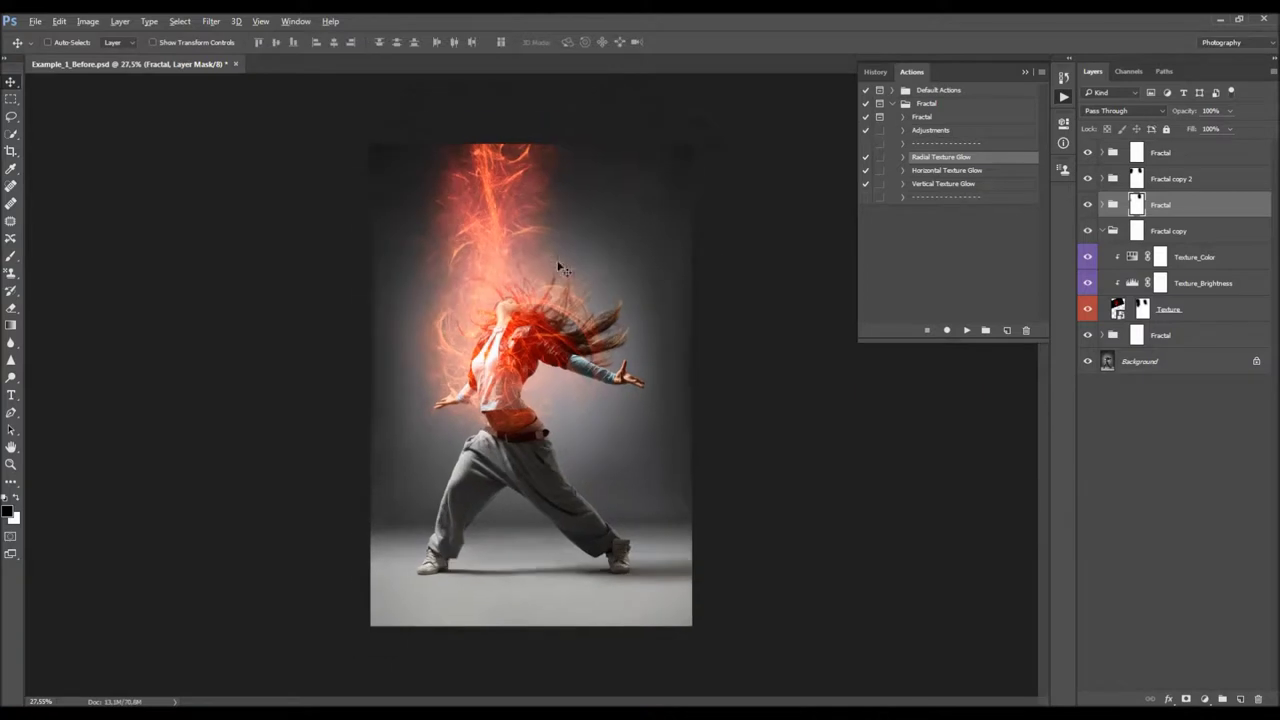
- Try repositioning the flames of the Fractal group below Fractal copy 2, and collapse the Fractal copy group
{"action": "left_click", "coordinate": [1115, 206]}
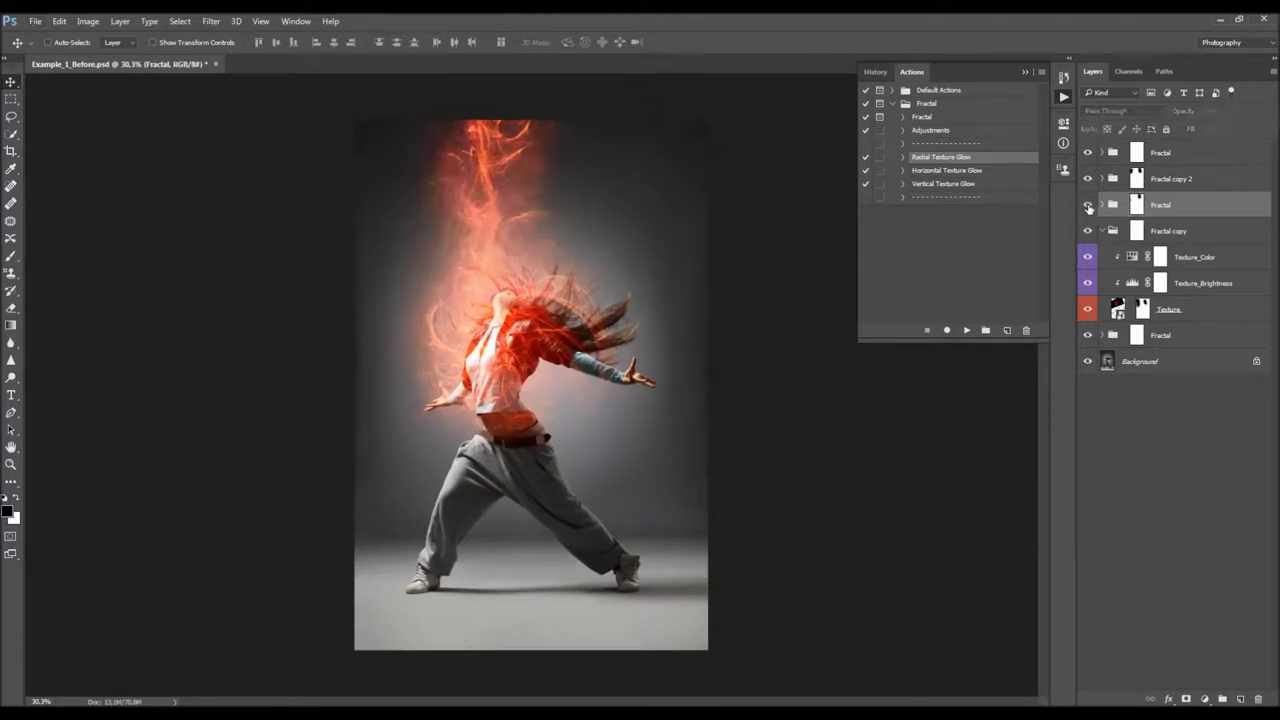
{"action": "left_click_drag", "start_coordinate": [492, 208], "coordinate": [566, 214]}
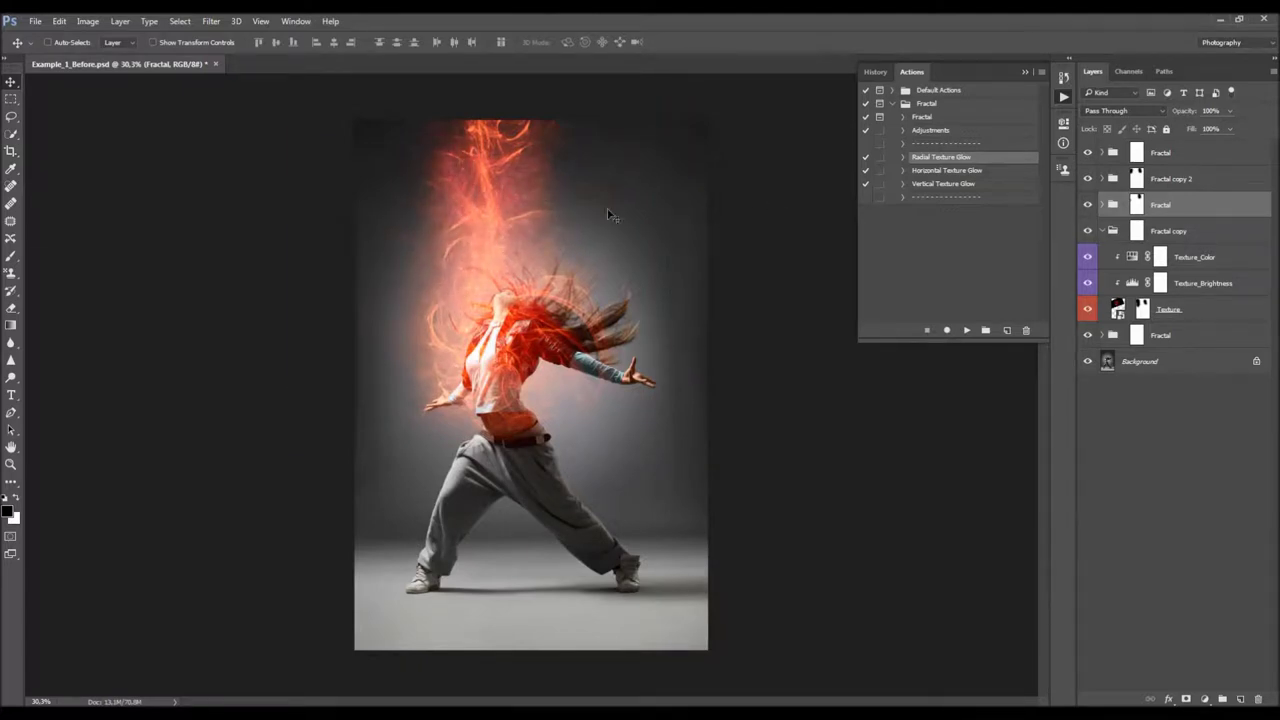
{"action": "left_click", "coordinate": [1103, 231]}
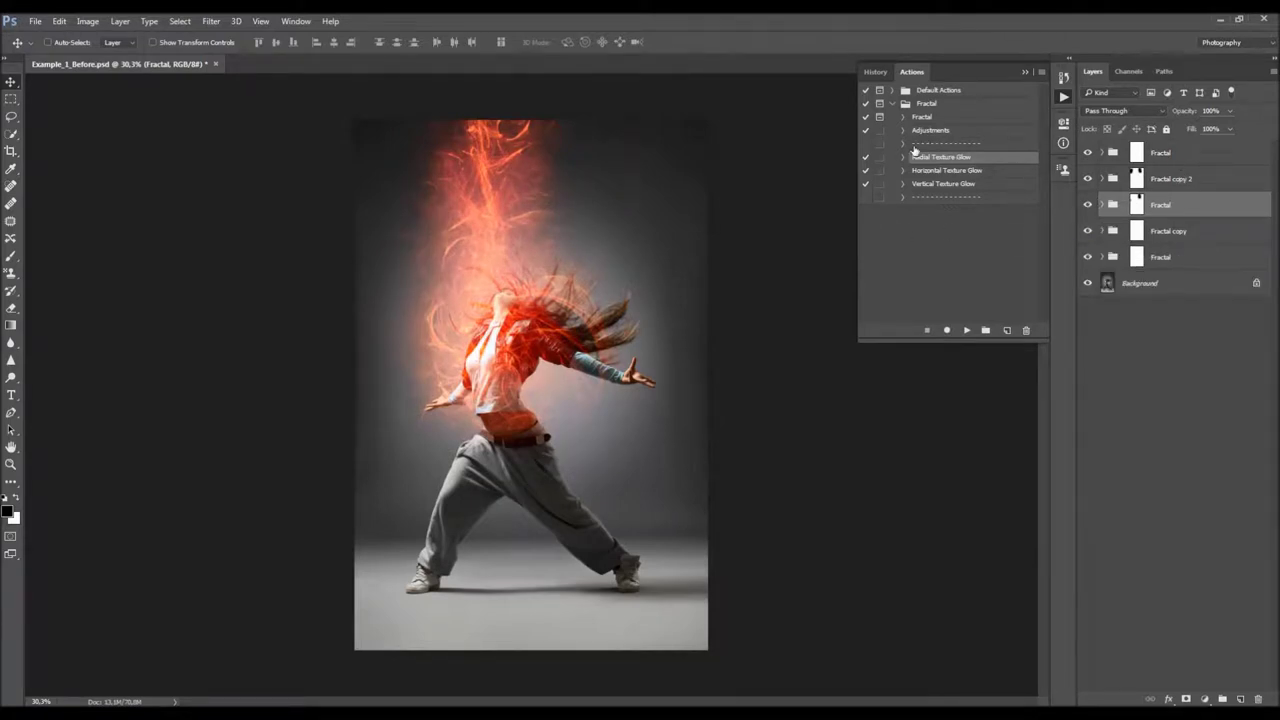
- Run the Adjustments action with the top Fractal group selected
{"action": "left_click", "coordinate": [1183, 155]}
{"action": "left_click", "coordinate": [953, 131]}
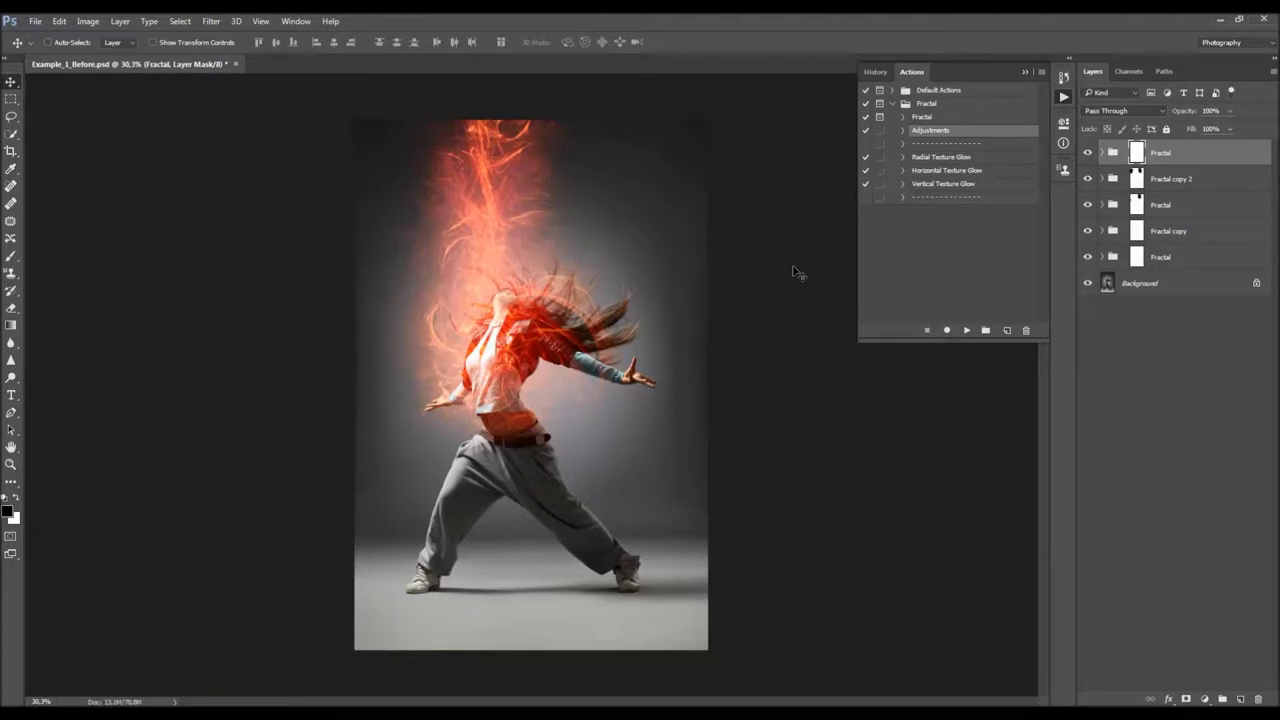
{"action": "scroll", "coordinate": [566, 249], "scroll_direction": "down", "scroll_amount": 1}
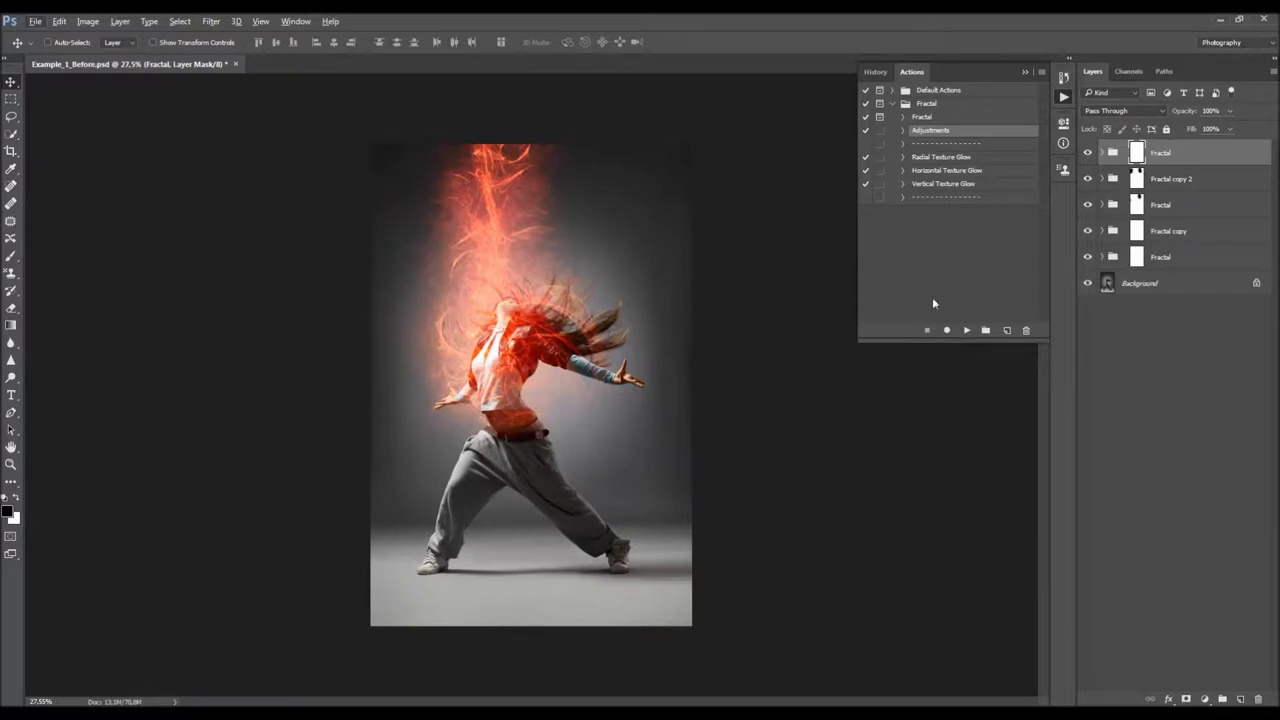
{"action": "left_click", "coordinate": [968, 330]}
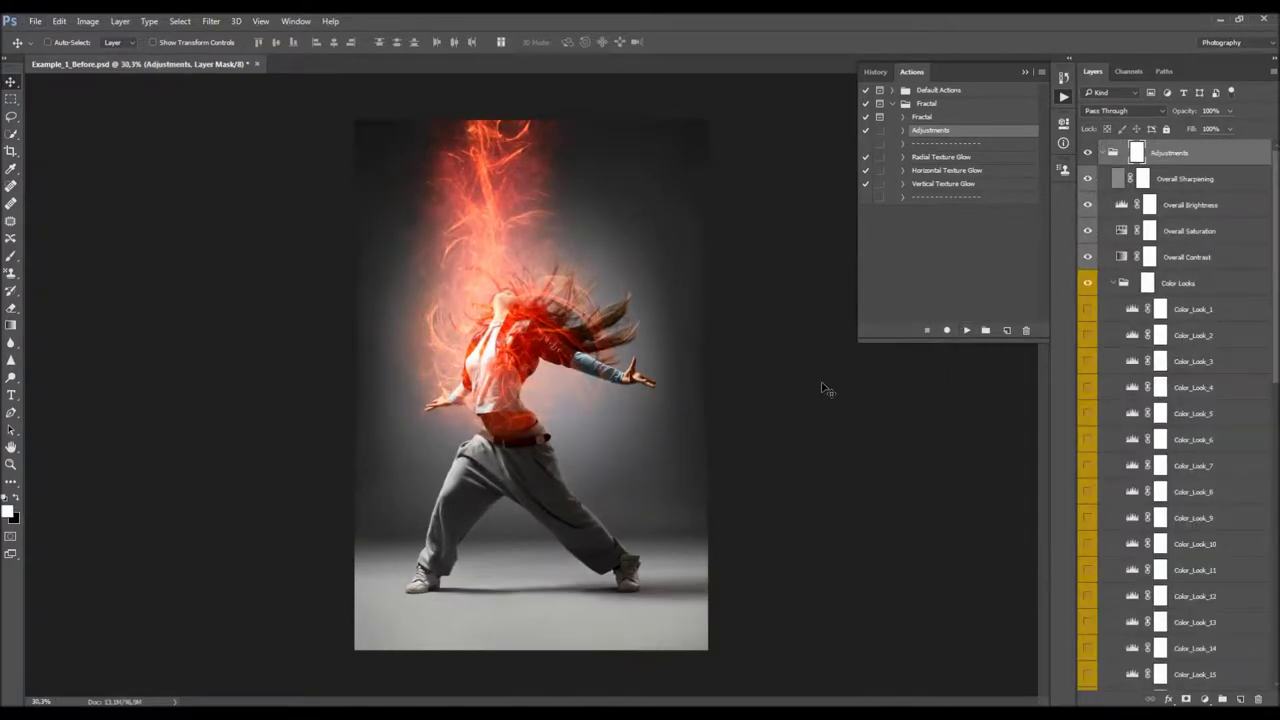
- Put the action list away and collapse the Color Looks group inside the Adjustments group
{"action": "left_click", "coordinate": [892, 104]}
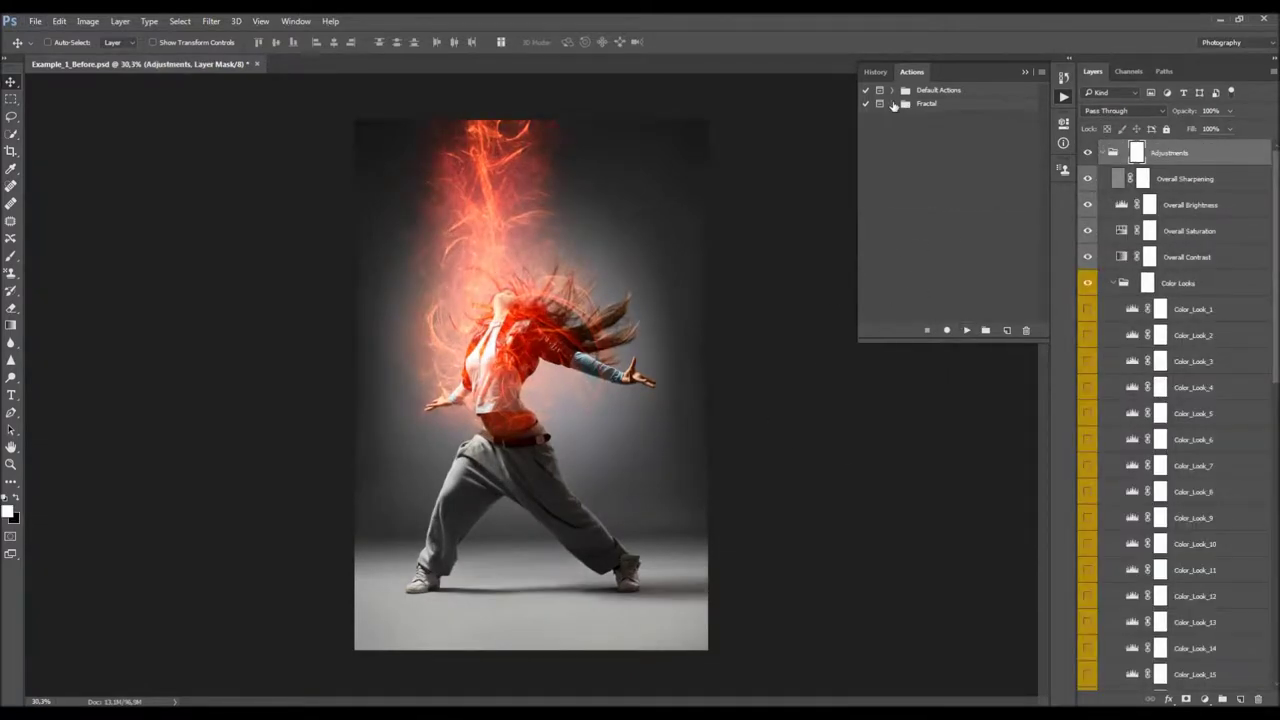
{"action": "left_click", "coordinate": [1025, 72]}
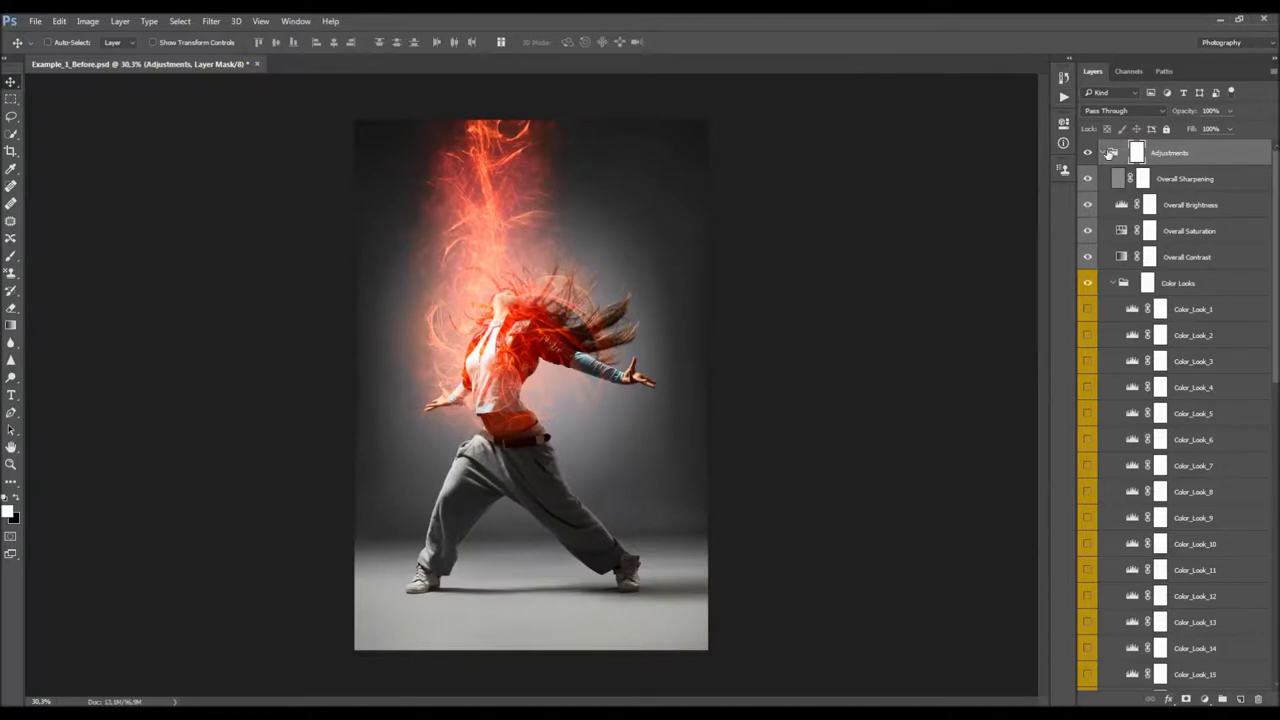
{"action": "left_click", "coordinate": [1104, 152]}
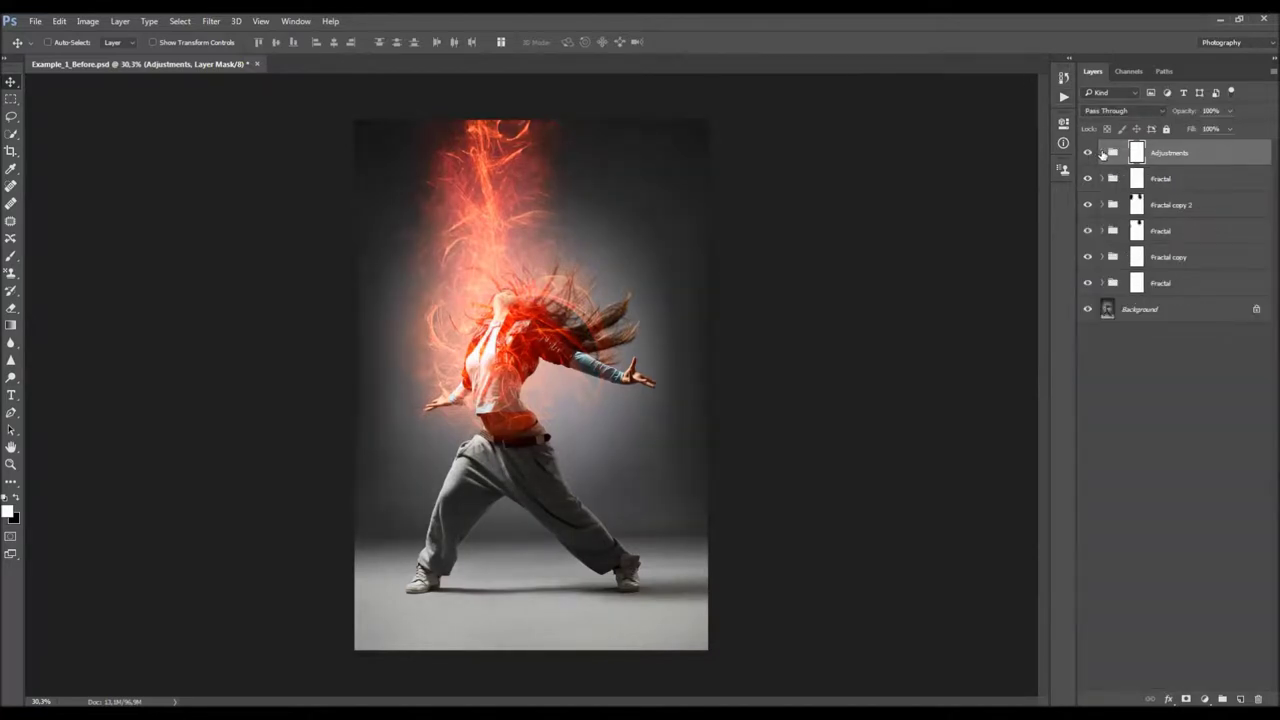
{"action": "left_click", "coordinate": [1104, 152]}
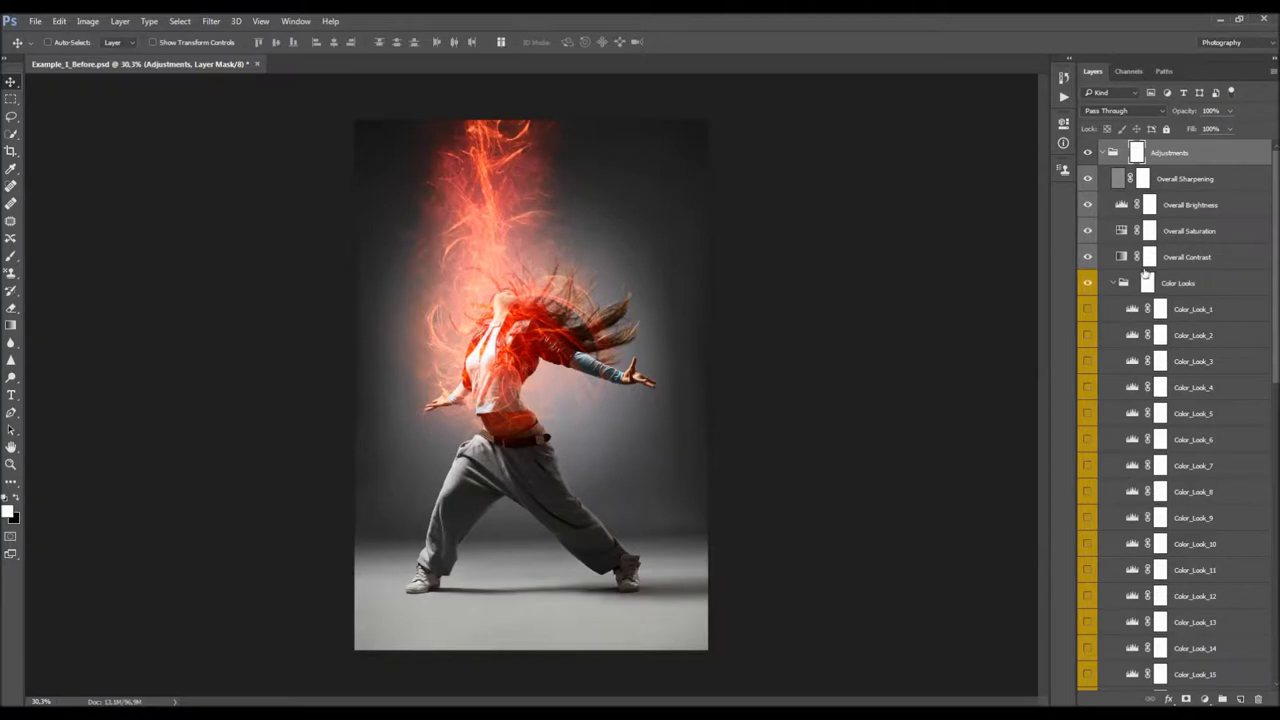
{"action": "left_click", "coordinate": [1115, 284]}
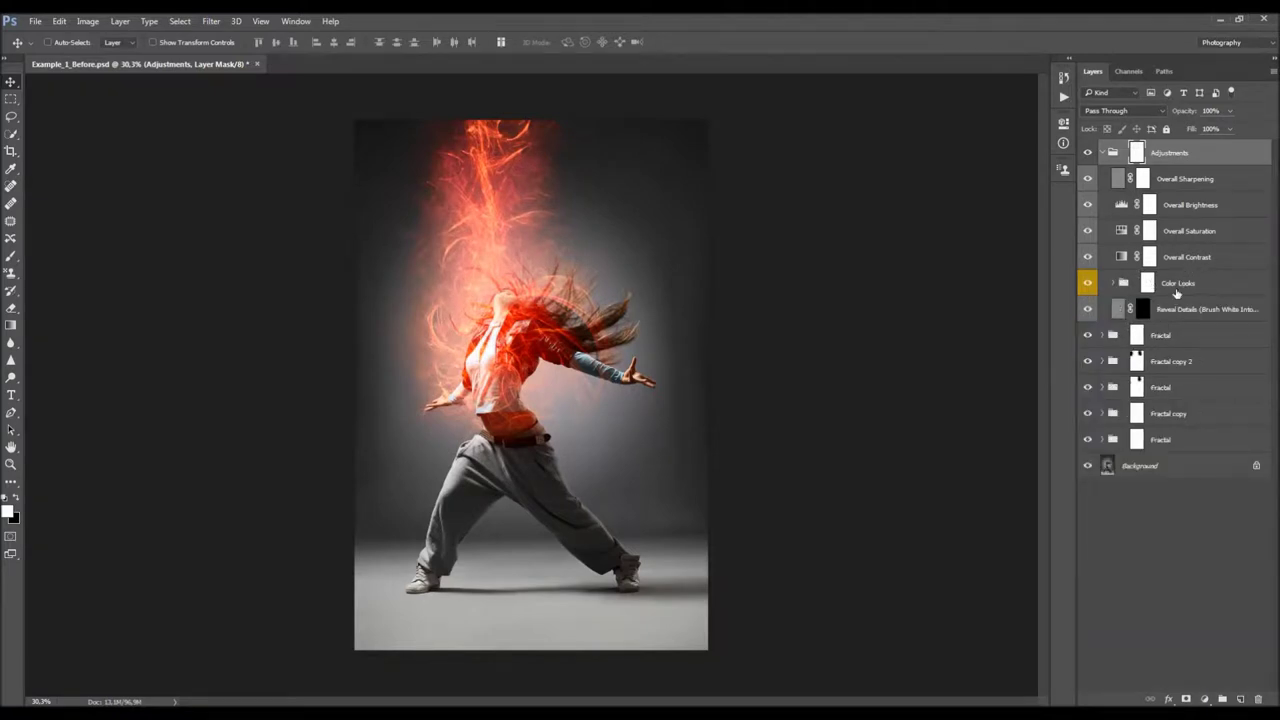
- Paint white with a soft 300 to 400 px brush on the Reveal Details mask over the dancer's arms, hair and upper body
{"action": "left_click", "coordinate": [1177, 308]}
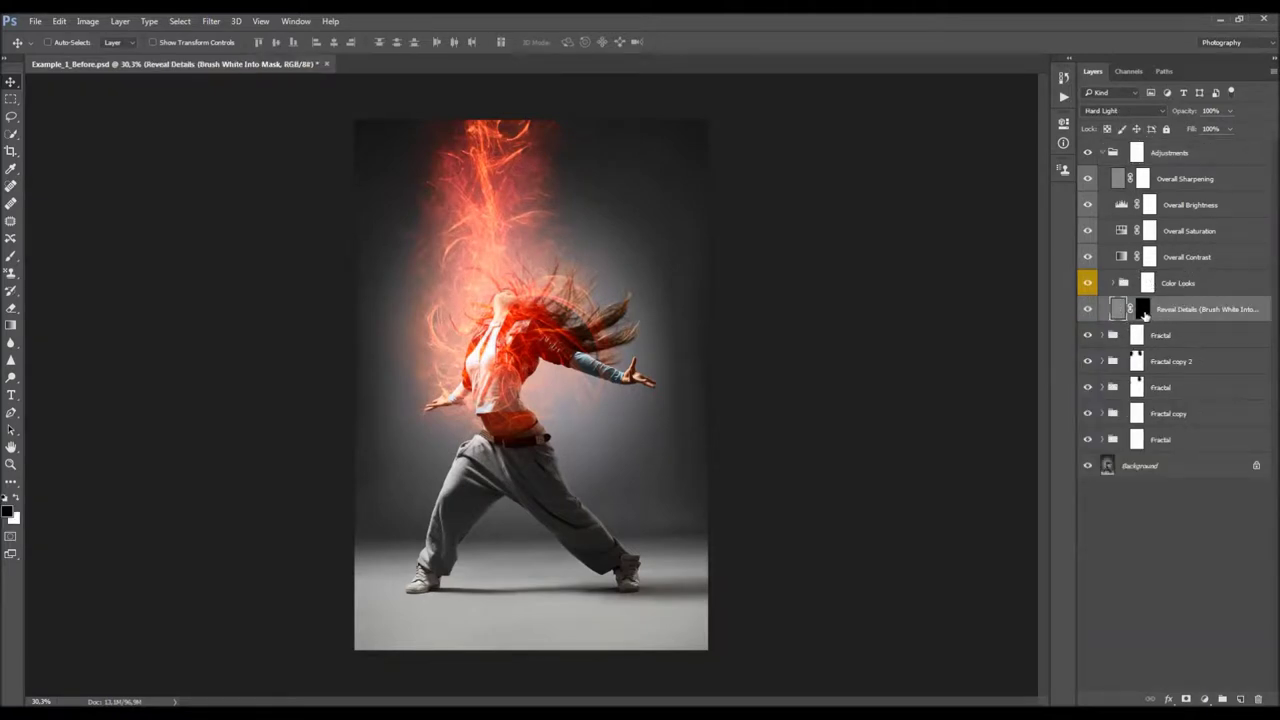
{"action": "double_click", "coordinate": [1202, 311]}
{"action": "left_click_drag", "start_coordinate": [1198, 309], "coordinate": [1250, 309]}
{"action": "left_click", "coordinate": [1143, 310]}
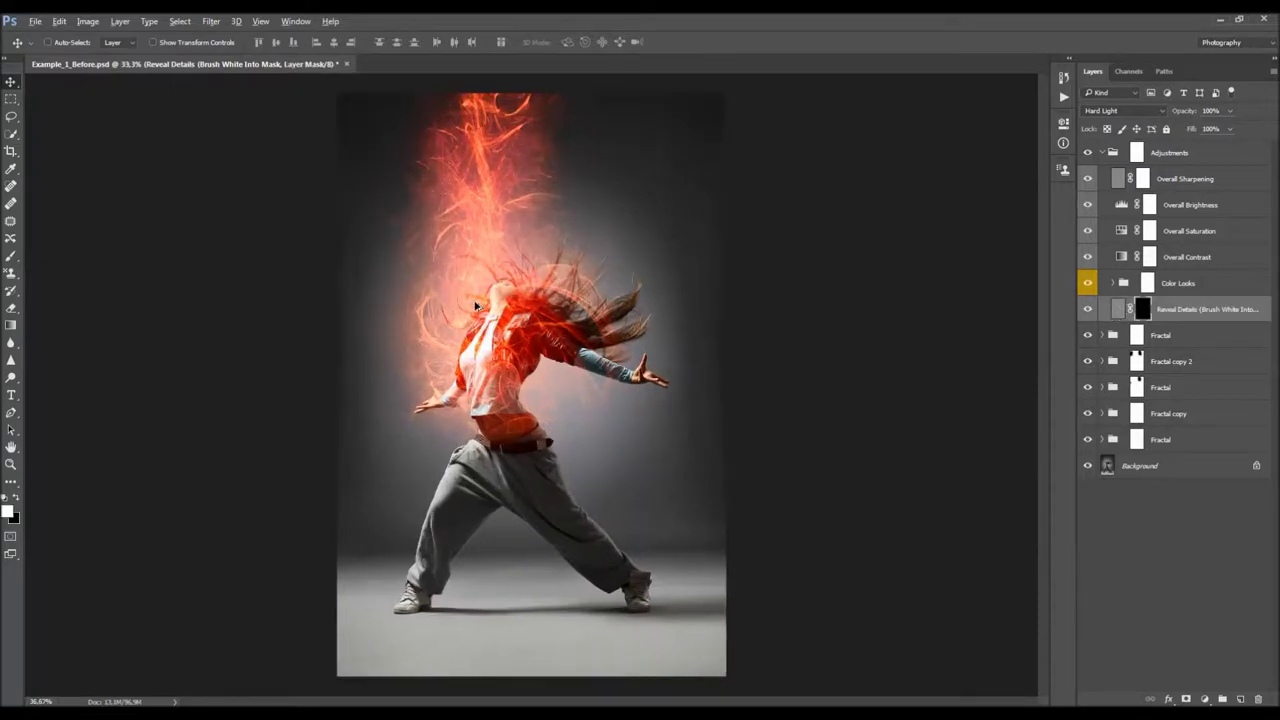
{"action": "key", "text": "b"}
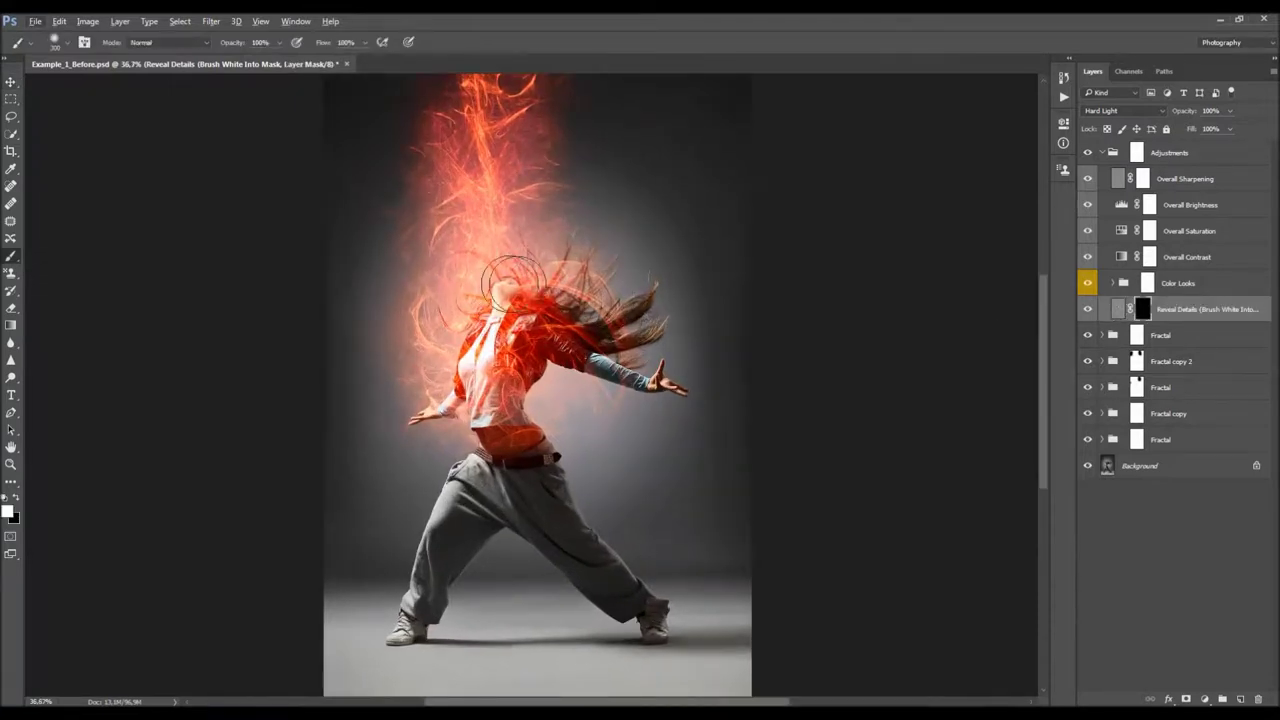
{"action": "right_click", "coordinate": [532, 268]}
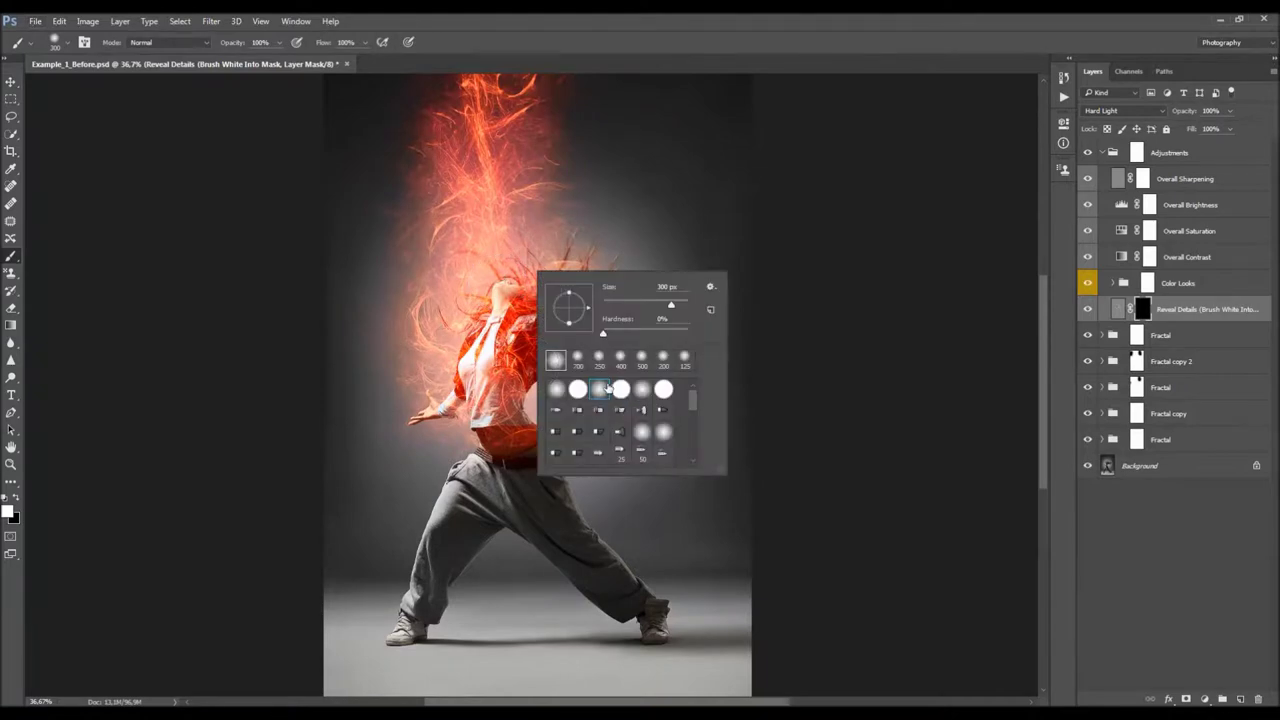
{"action": "key", "text": "Escape"}
{"action": "key", "text": "bracketright"}
{"action": "scroll", "coordinate": [526, 325], "scroll_direction": "up", "scroll_amount": 2}
{"action": "key", "text": "bracketleft"}
{"action": "left_click_drag", "start_coordinate": [600, 360], "coordinate": [557, 345]}
{"action": "key", "text": "bracketright"}
{"action": "mouse_move", "coordinate": [442, 408]}
{"action": "left_mouse_down"}
{"action": "mouse_move", "coordinate": [476, 382]}
{"action": "mouse_move", "coordinate": [496, 317]}
{"action": "left_mouse_up"}
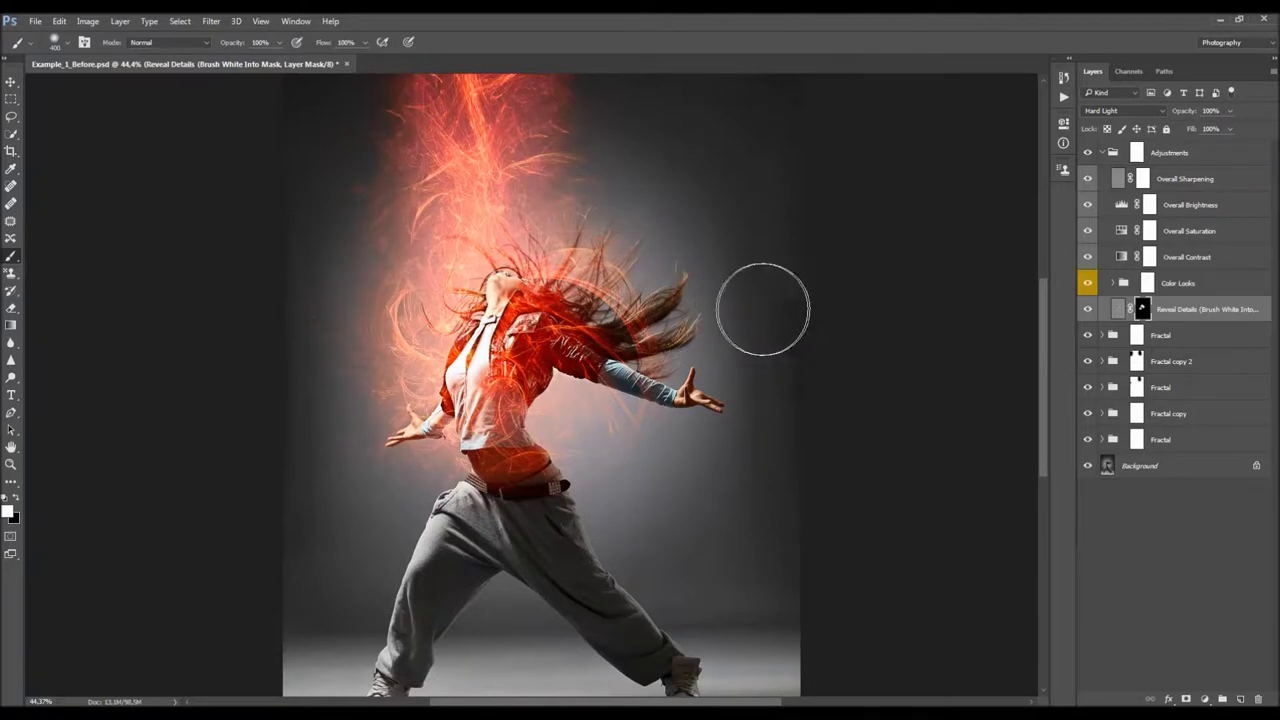
- Set the Reveal Details layer's opacity to 82% and compare the image with the layer hidden and shown
{"action": "key", "text": "v"}
{"action": "left_click_drag", "start_coordinate": [1188, 113], "coordinate": [1237, 134]}
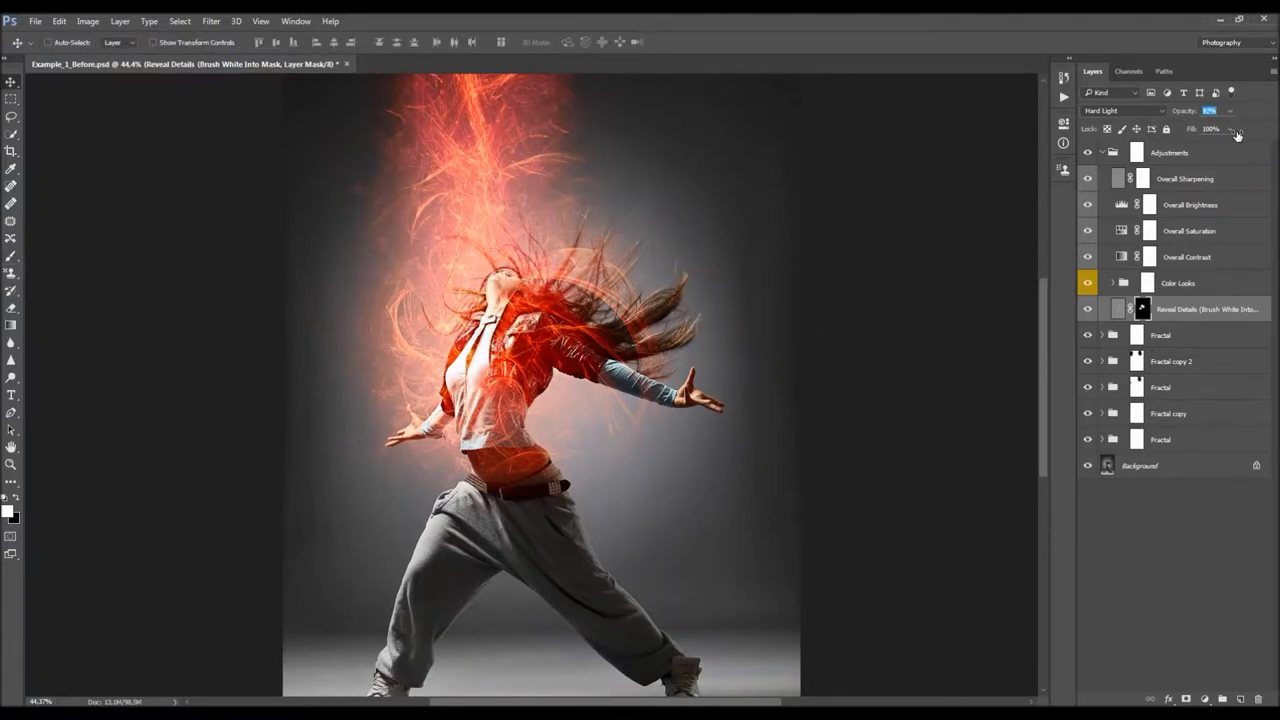
{"action": "left_click", "coordinate": [1088, 309]}
{"action": "left_click", "coordinate": [1088, 309]}
{"action": "key", "text": "ctrl+0"}
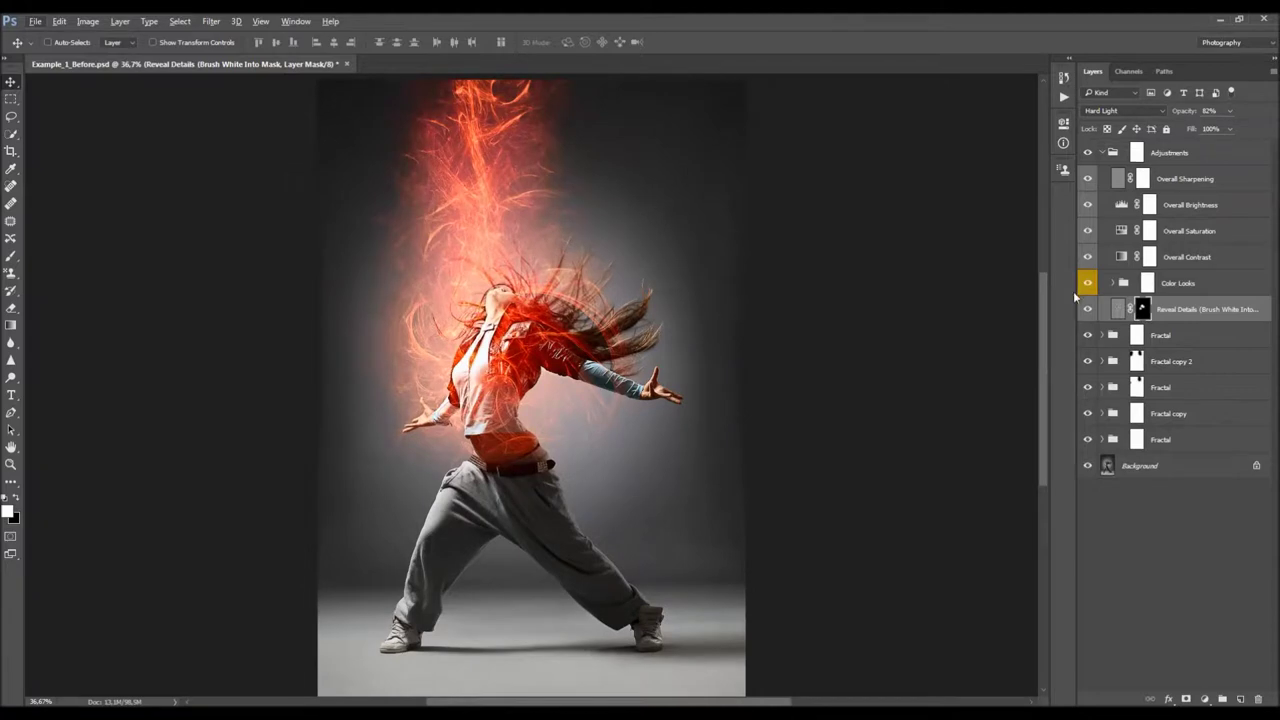
- Lower the Reveal Details layer's opacity to 63% and check the effect by toggling the layer's visibility
{"action": "left_click", "coordinate": [1182, 114]}
{"action": "left_click", "coordinate": [1088, 309]}
{"action": "left_click", "coordinate": [1088, 309]}
{"action": "left_click", "coordinate": [1088, 309]}
{"action": "left_click", "coordinate": [1088, 309]}
{"action": "scroll", "coordinate": [464, 314], "scroll_direction": "up", "scroll_amount": 1}
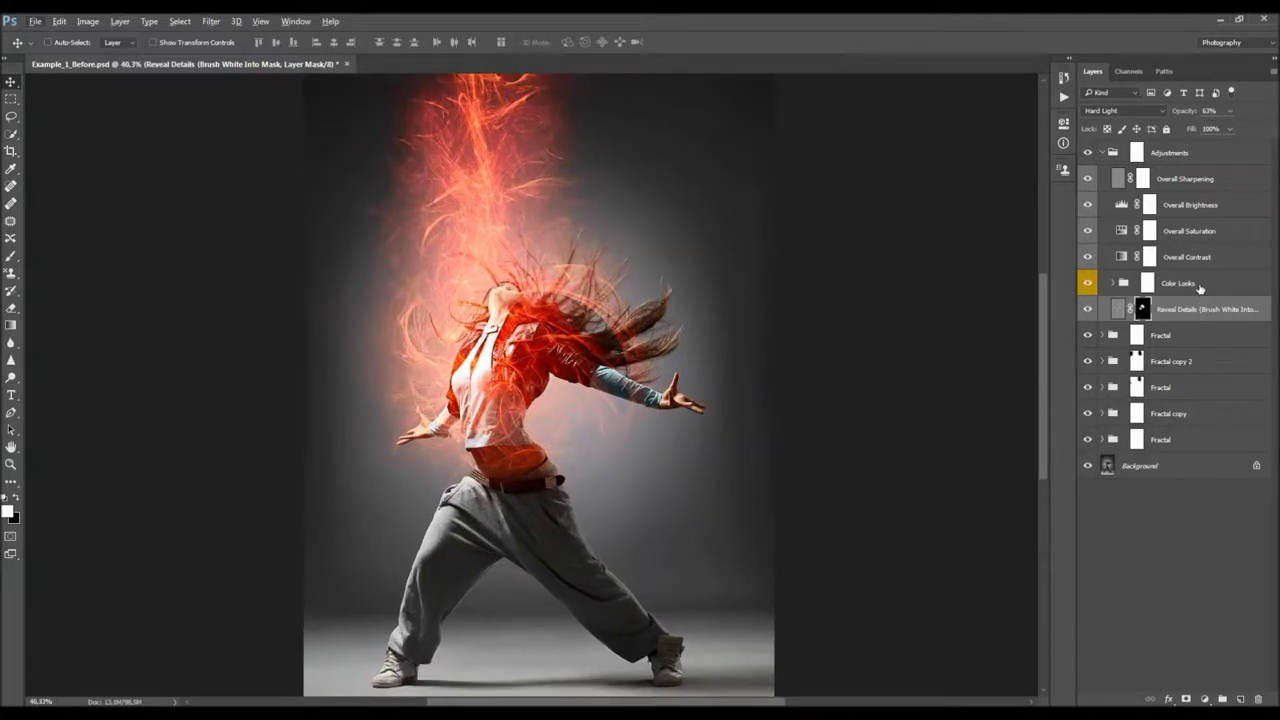
- Expand the Color Looks group and look through its list of color look layers
{"action": "left_click", "coordinate": [1200, 288]}
{"action": "left_click", "coordinate": [1112, 283]}
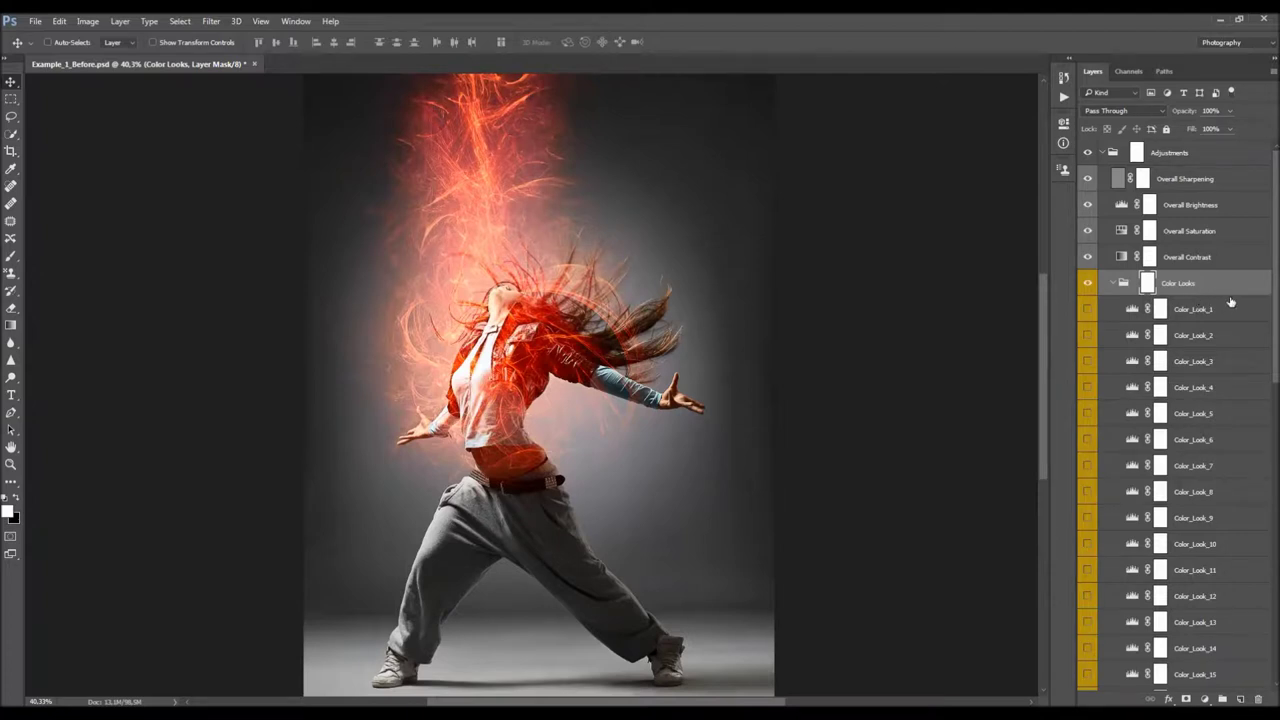
{"action": "scroll", "coordinate": [1230, 303], "scroll_direction": "down", "scroll_amount": 9}
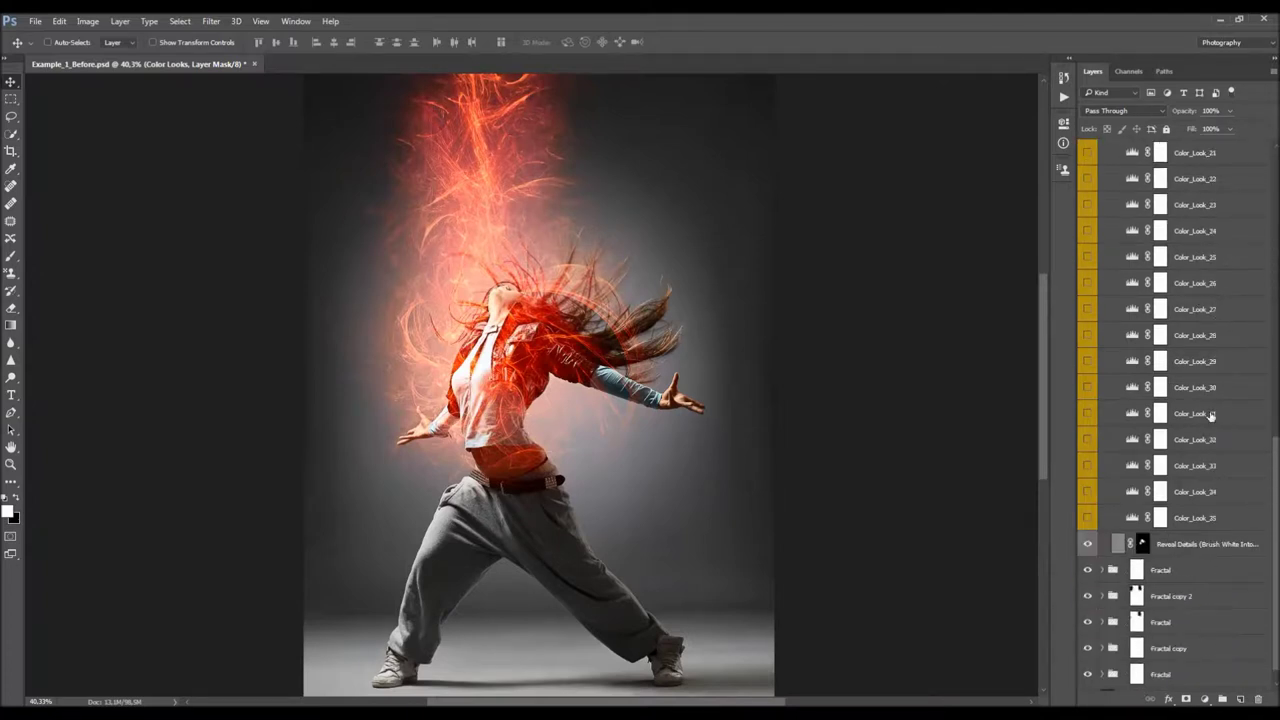
{"action": "scroll", "coordinate": [1215, 443], "scroll_direction": "up", "scroll_amount": 10}
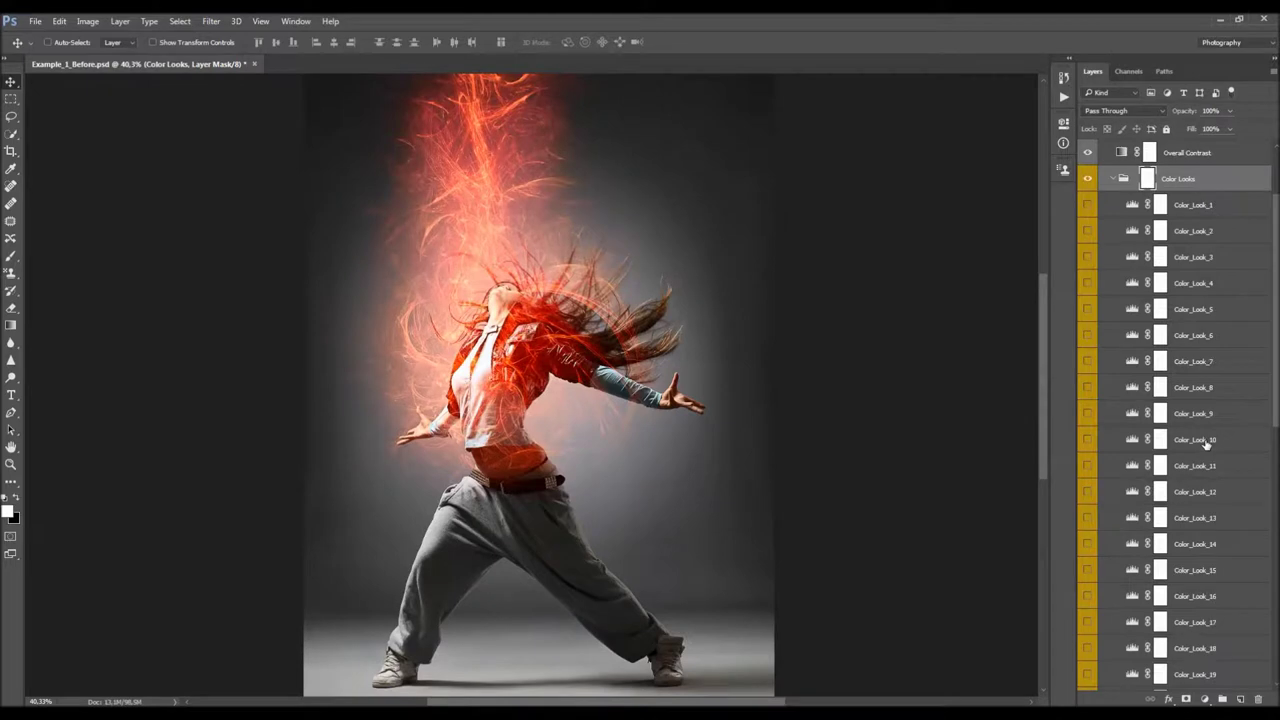
- Preview the Color_Look_1 and Color_Look_2 layers, turning each one on and off again
{"action": "left_click", "coordinate": [1210, 289]}
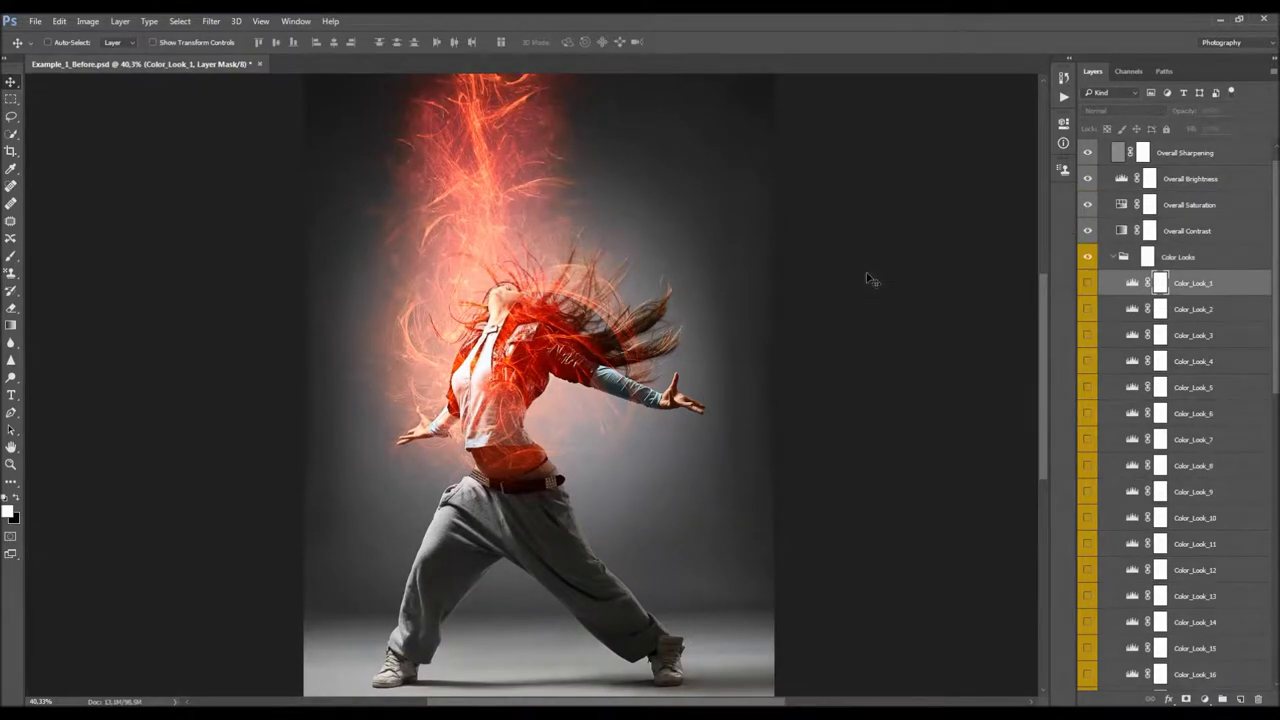
{"action": "left_click", "coordinate": [1088, 284]}
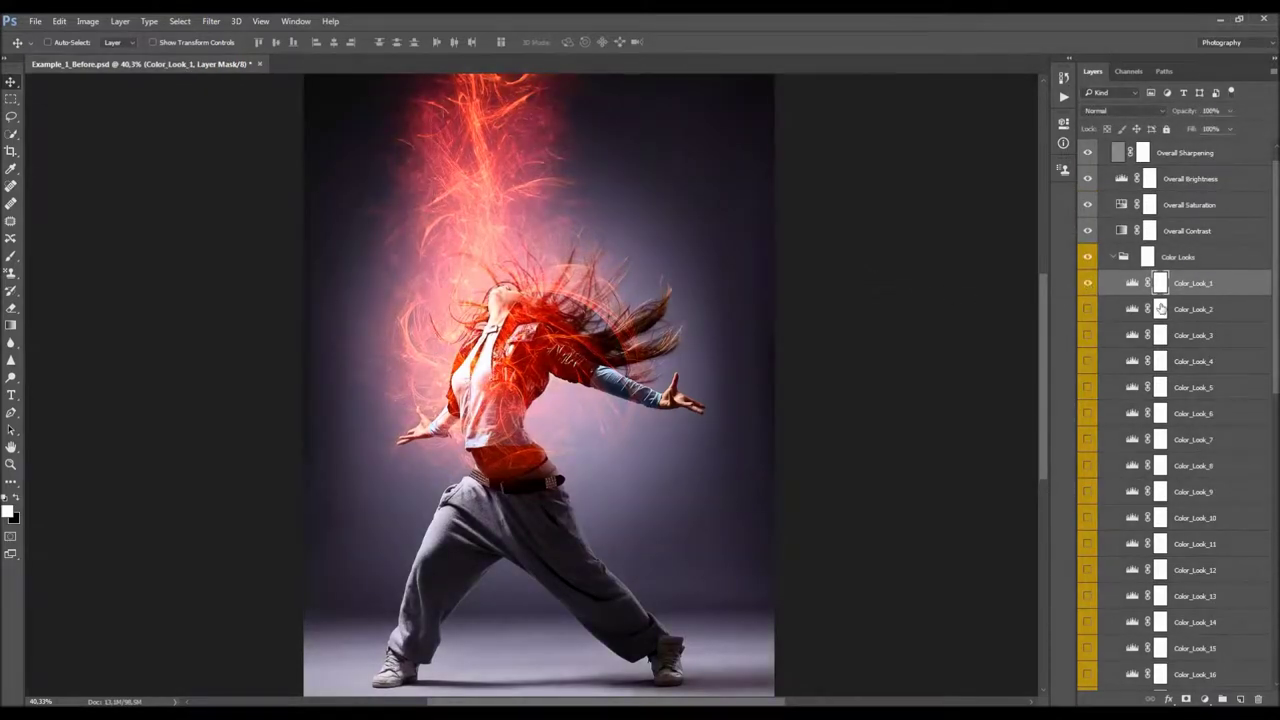
{"action": "left_click", "coordinate": [1089, 285]}
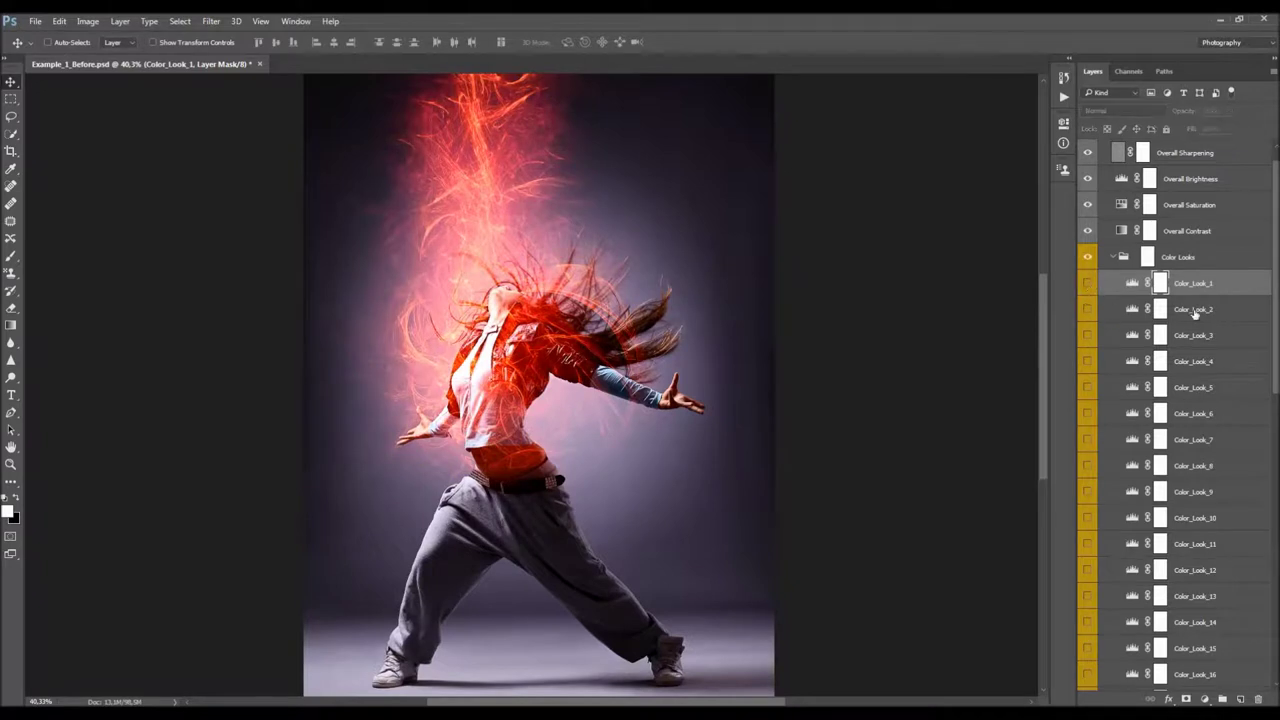
{"action": "left_click", "coordinate": [1086, 309]}
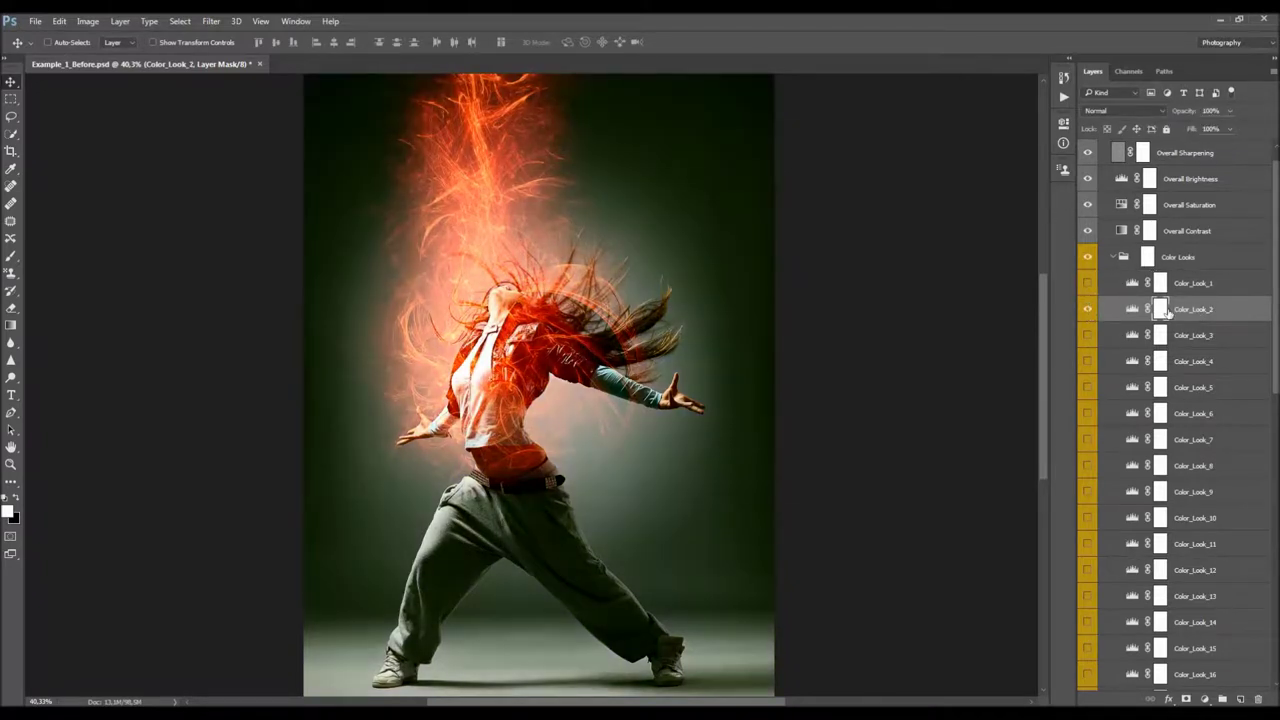
{"action": "left_click", "coordinate": [1088, 310]}
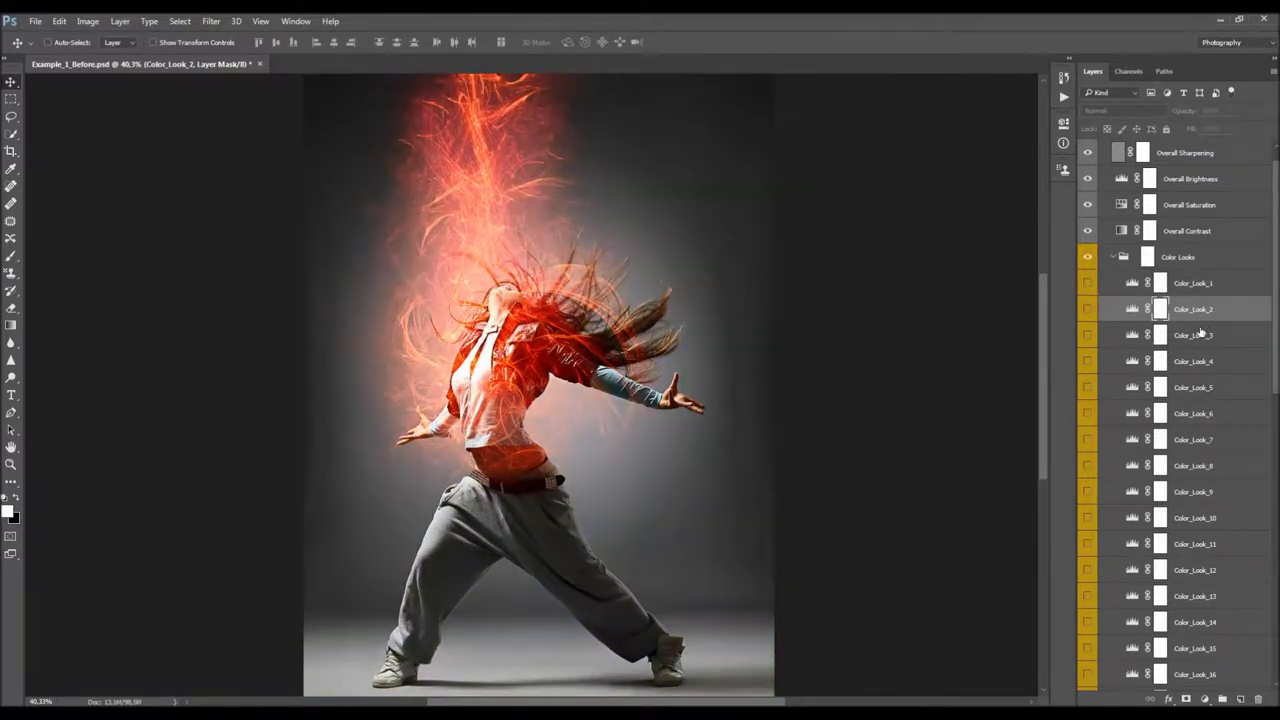
- Try combining Color_Look_1 at reduced opacity with Color_Look_3 at 34% opacity, and hide both layers again
{"action": "left_click", "coordinate": [1088, 284]}
{"action": "left_click", "coordinate": [1197, 283]}
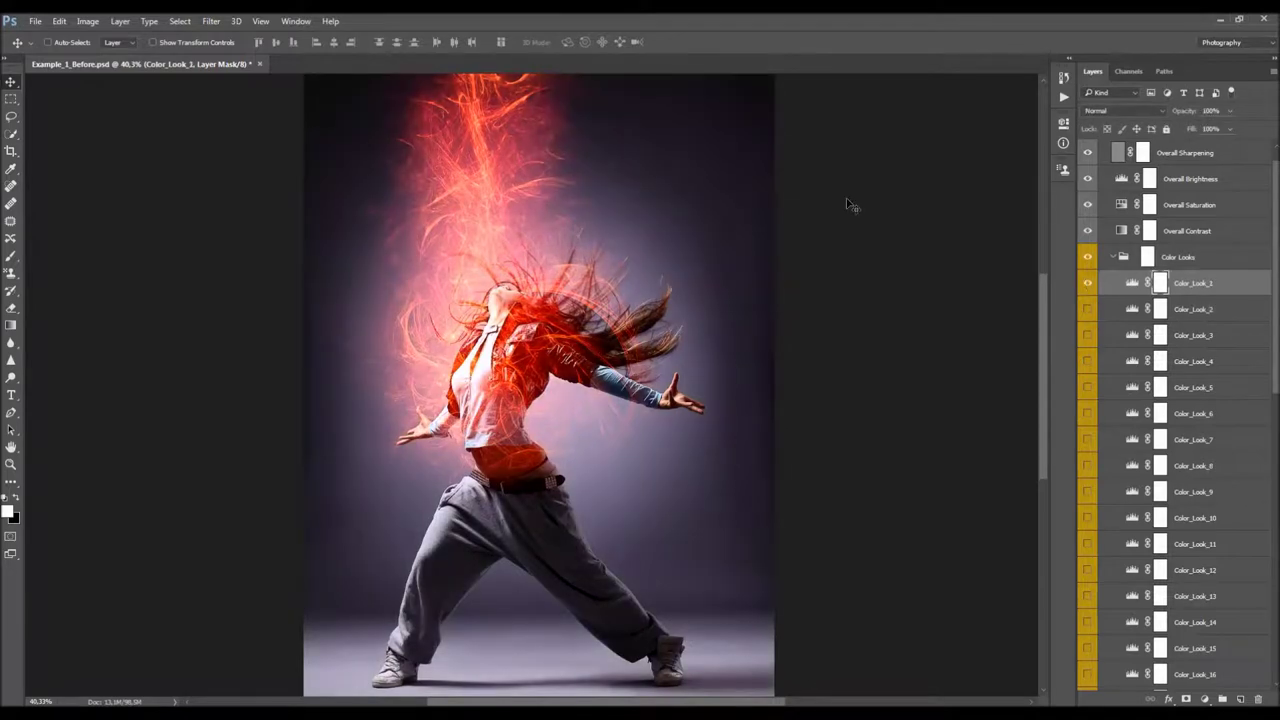
{"action": "left_click_drag", "start_coordinate": [1186, 114], "coordinate": [1041, 130]}
{"action": "left_click", "coordinate": [1088, 334]}
{"action": "left_click", "coordinate": [1206, 332]}
{"action": "left_click_drag", "start_coordinate": [1188, 113], "coordinate": [975, 140]}
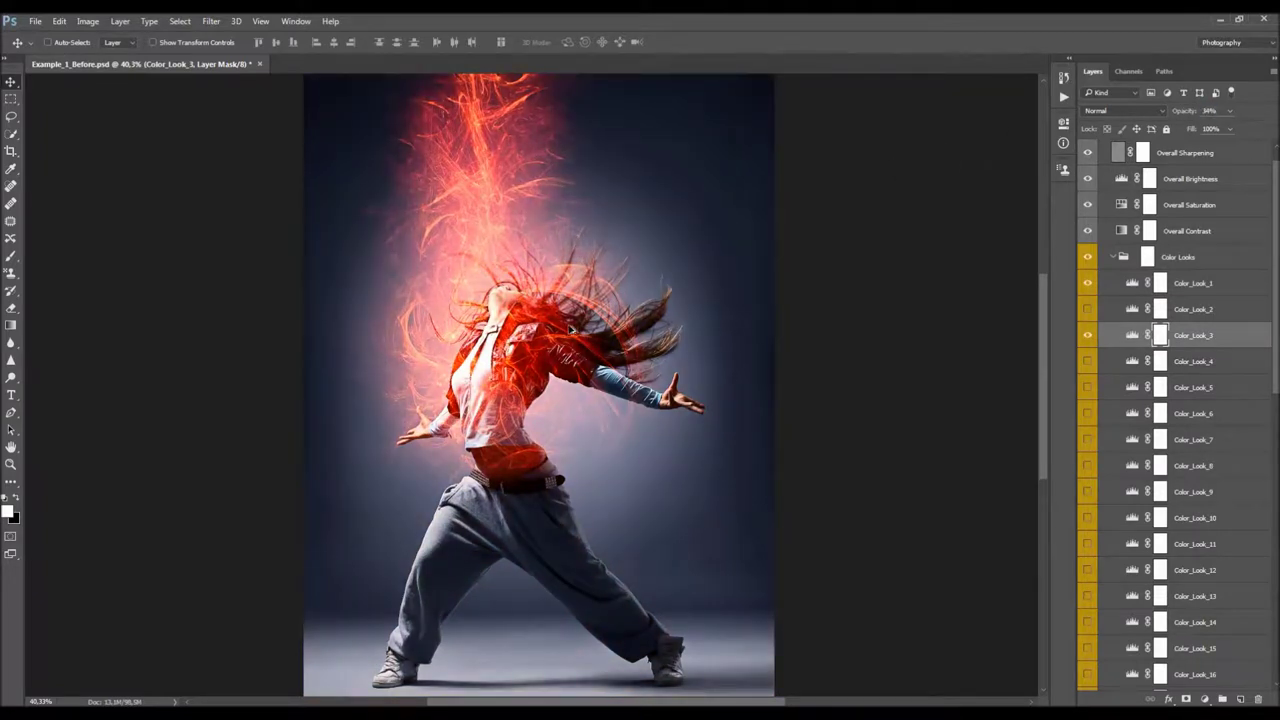
{"action": "scroll", "coordinate": [571, 329], "scroll_direction": "down", "scroll_amount": 2}
{"action": "scroll", "coordinate": [542, 322], "scroll_direction": "up", "scroll_amount": 1}
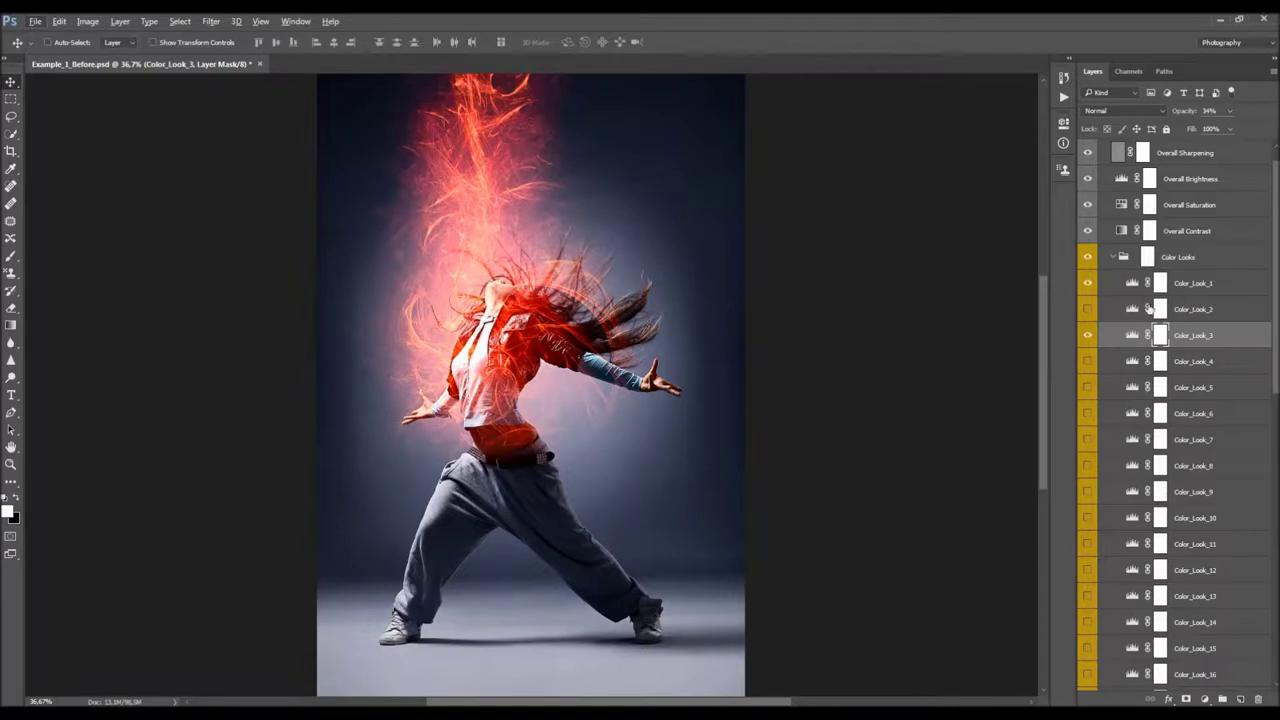
{"action": "left_click", "coordinate": [1090, 337]}
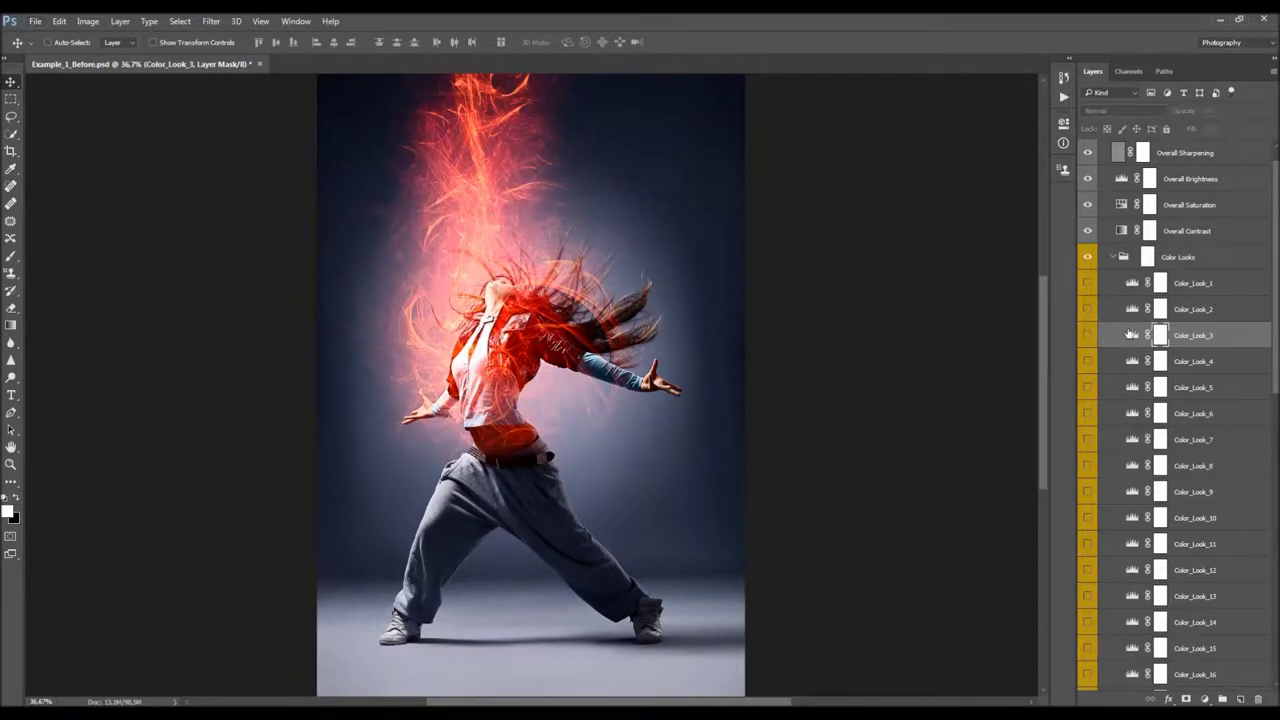
- Show the Color_Look_4 layer and lower its opacity to 27%
{"action": "scroll", "coordinate": [1212, 335], "scroll_direction": "down", "scroll_amount": 1}
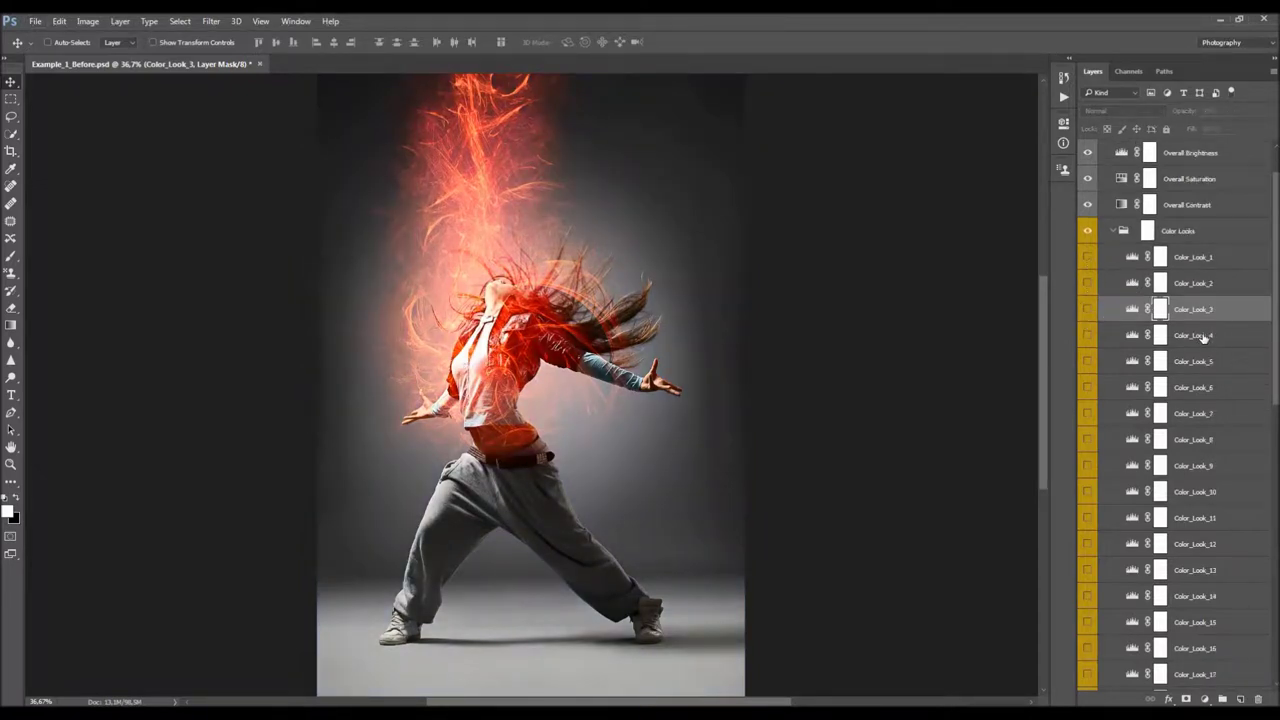
{"action": "left_click", "coordinate": [1200, 335]}
{"action": "left_click", "coordinate": [1088, 335]}
{"action": "left_click_drag", "start_coordinate": [1186, 113], "coordinate": [1066, 139]}
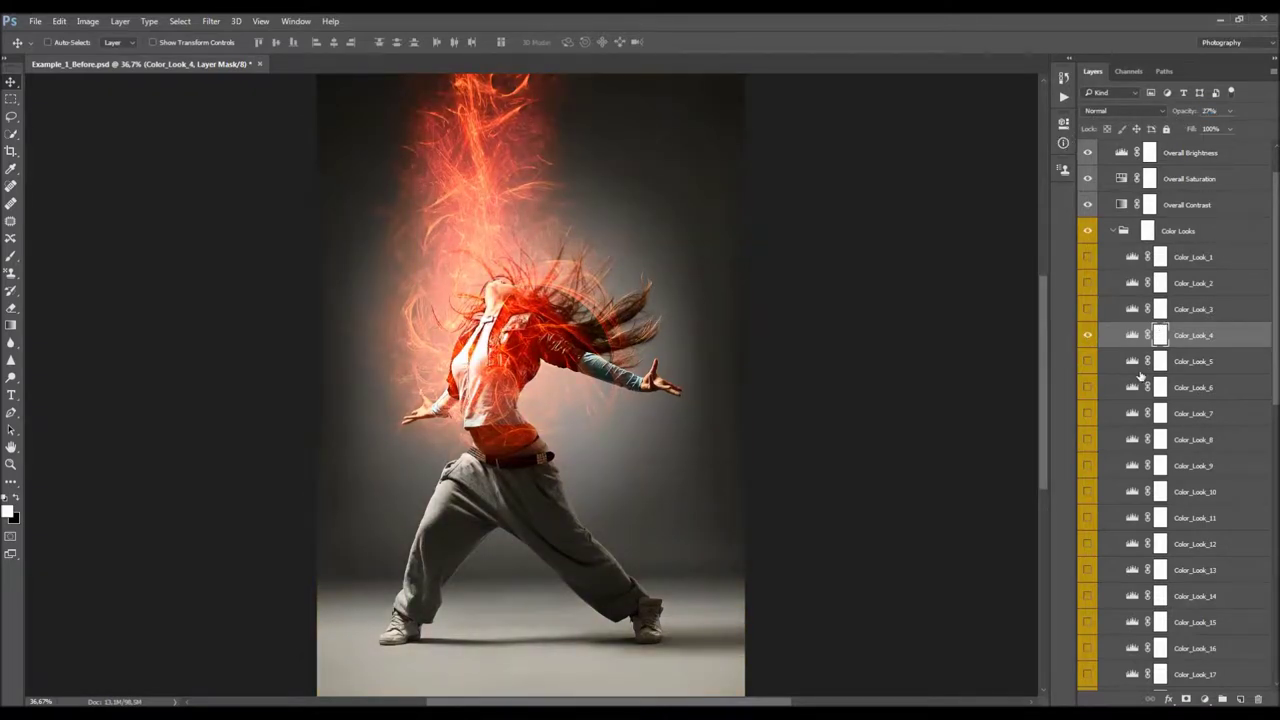
- Show the Color_Look_30 layer and lower its opacity to 18%
{"action": "scroll", "coordinate": [1140, 380], "scroll_direction": "down", "scroll_amount": 10}
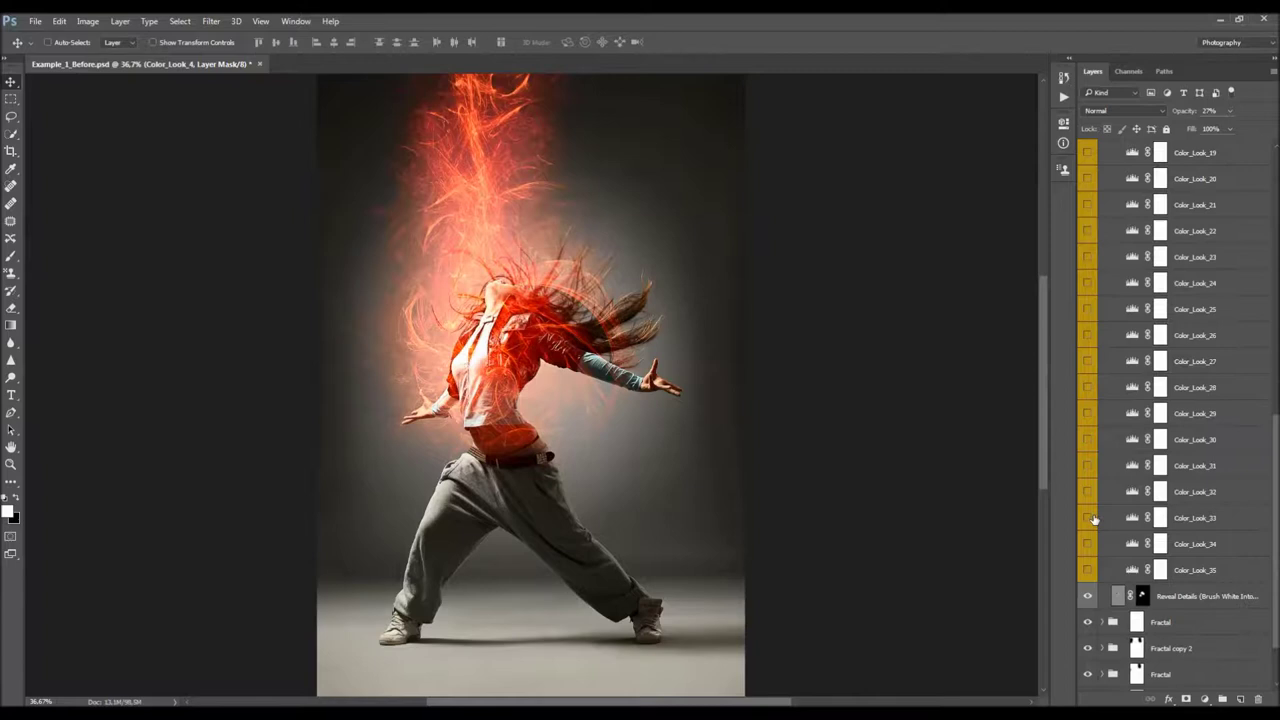
{"action": "left_click", "coordinate": [1088, 439]}
{"action": "left_click", "coordinate": [1212, 439]}
{"action": "left_click_drag", "start_coordinate": [1185, 116], "coordinate": [975, 142]}
- Collapse the Color Looks group and compare the image with the group hidden and shown
{"action": "scroll", "coordinate": [1134, 343], "scroll_direction": "up", "scroll_amount": 8}
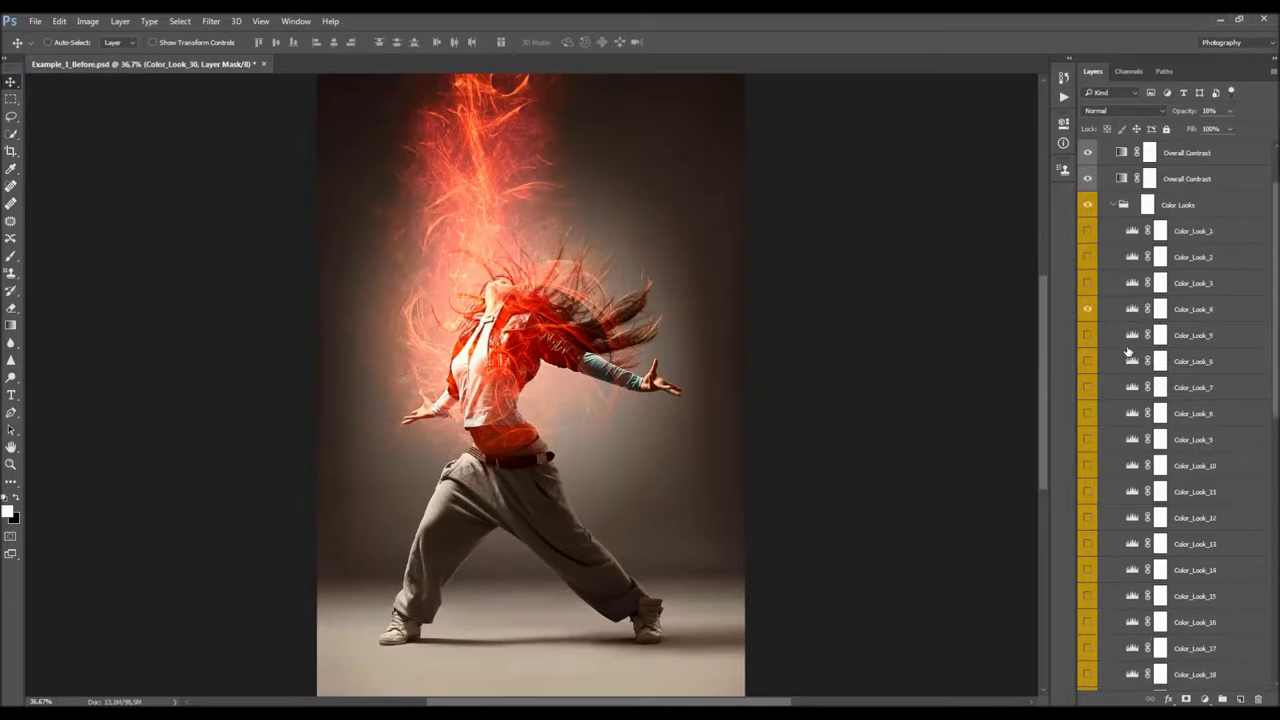
{"action": "left_click", "coordinate": [1112, 284]}
{"action": "left_click", "coordinate": [1088, 287]}
{"action": "left_click", "coordinate": [1088, 287]}
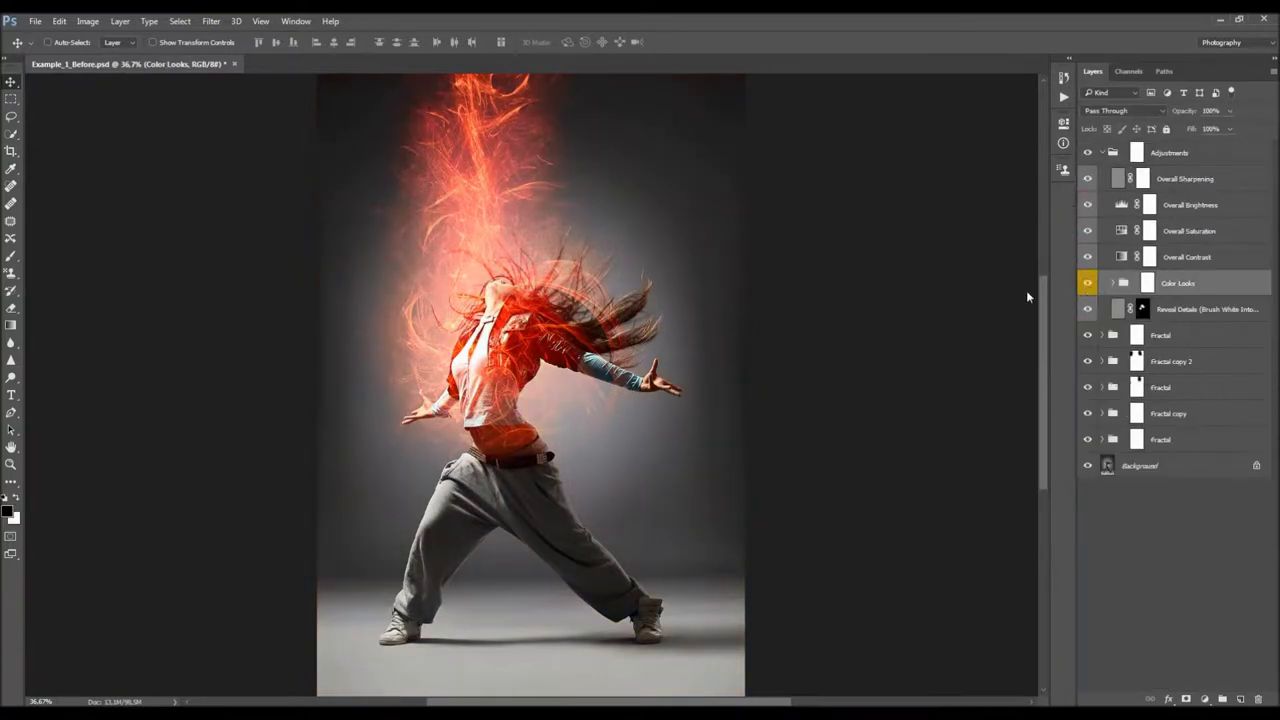
- Try masking the color look off the background by painting black on the Color Looks group mask with a size-700 brush
{"action": "scroll", "coordinate": [517, 258], "scroll_direction": "down", "scroll_amount": 1}
{"action": "scroll", "coordinate": [517, 258], "scroll_direction": "up", "scroll_amount": 1}
{"action": "left_click", "coordinate": [1148, 284]}
{"action": "left_click", "coordinate": [1148, 284]}
{"action": "key", "text": "b"}
{"action": "key", "text": "x"}
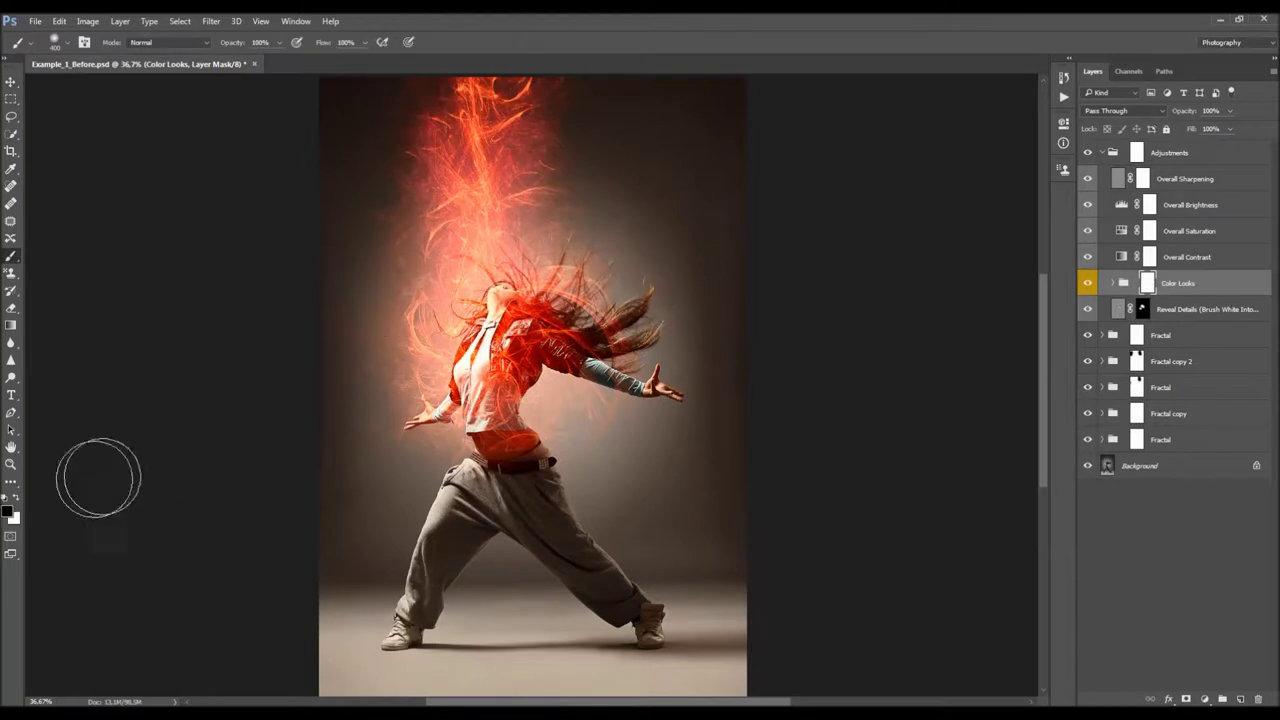
{"action": "key", "text": "bracketright"}
{"action": "key", "text": "bracketright"}
{"action": "key", "text": "bracketright"}
{"action": "key", "text": "bracketright"}
{"action": "mouse_move", "coordinate": [660, 185]}
{"action": "left_mouse_down"}
{"action": "mouse_move", "coordinate": [645, 117]}
{"action": "mouse_move", "coordinate": [663, 137]}
{"action": "mouse_move", "coordinate": [708, 138]}
{"action": "left_mouse_up"}
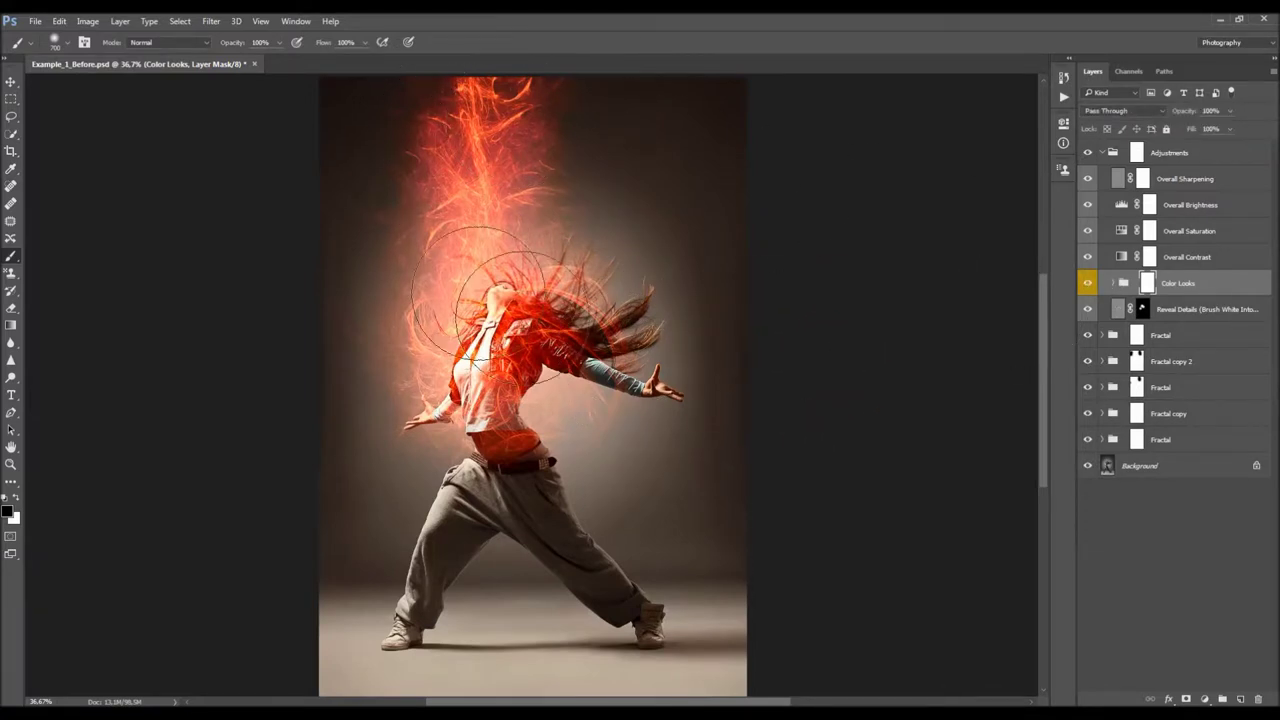
{"action": "scroll", "coordinate": [490, 300], "scroll_direction": "down", "scroll_amount": 2}
{"action": "mouse_move", "coordinate": [290, 419]}
{"action": "left_mouse_down"}
{"action": "mouse_move", "coordinate": [291, 209]}
{"action": "mouse_move", "coordinate": [328, 139]}
{"action": "left_mouse_up"}
{"action": "mouse_move", "coordinate": [591, 534]}
{"action": "left_mouse_down"}
{"action": "mouse_move", "coordinate": [649, 431]}
{"action": "mouse_move", "coordinate": [650, 343]}
{"action": "left_mouse_up"}
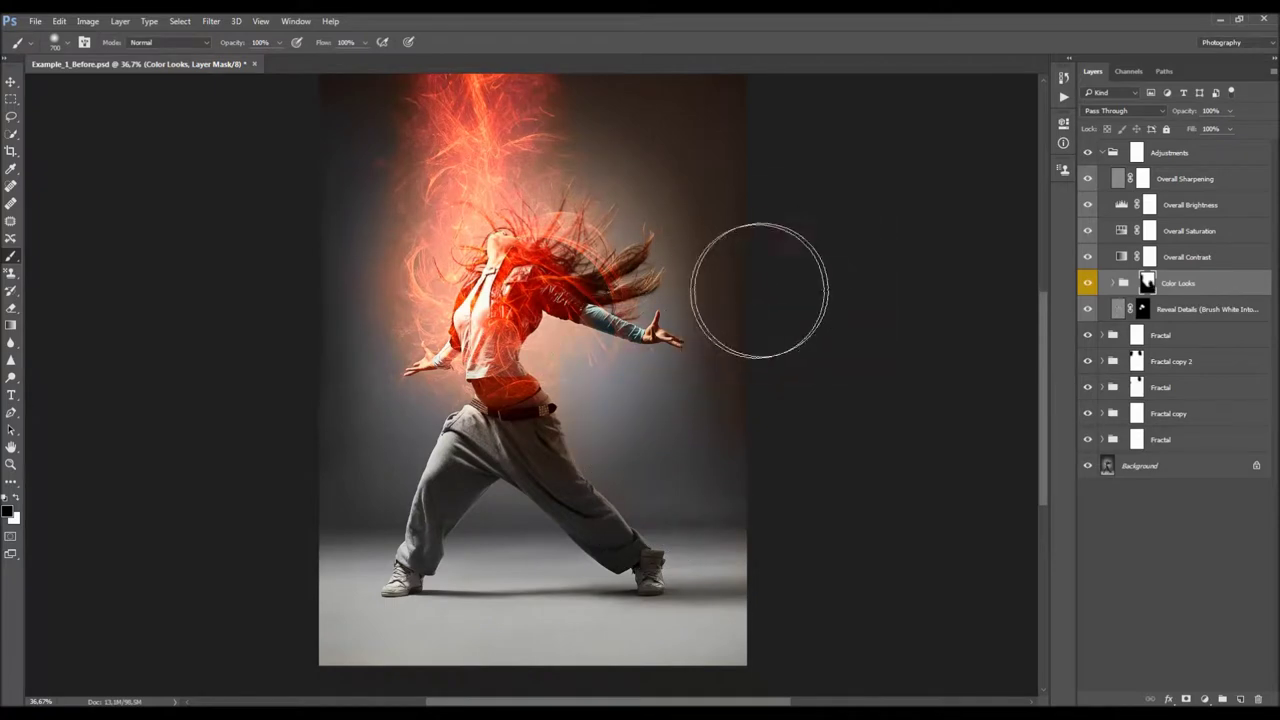
{"action": "scroll", "coordinate": [764, 289], "scroll_direction": "up", "scroll_amount": 2}
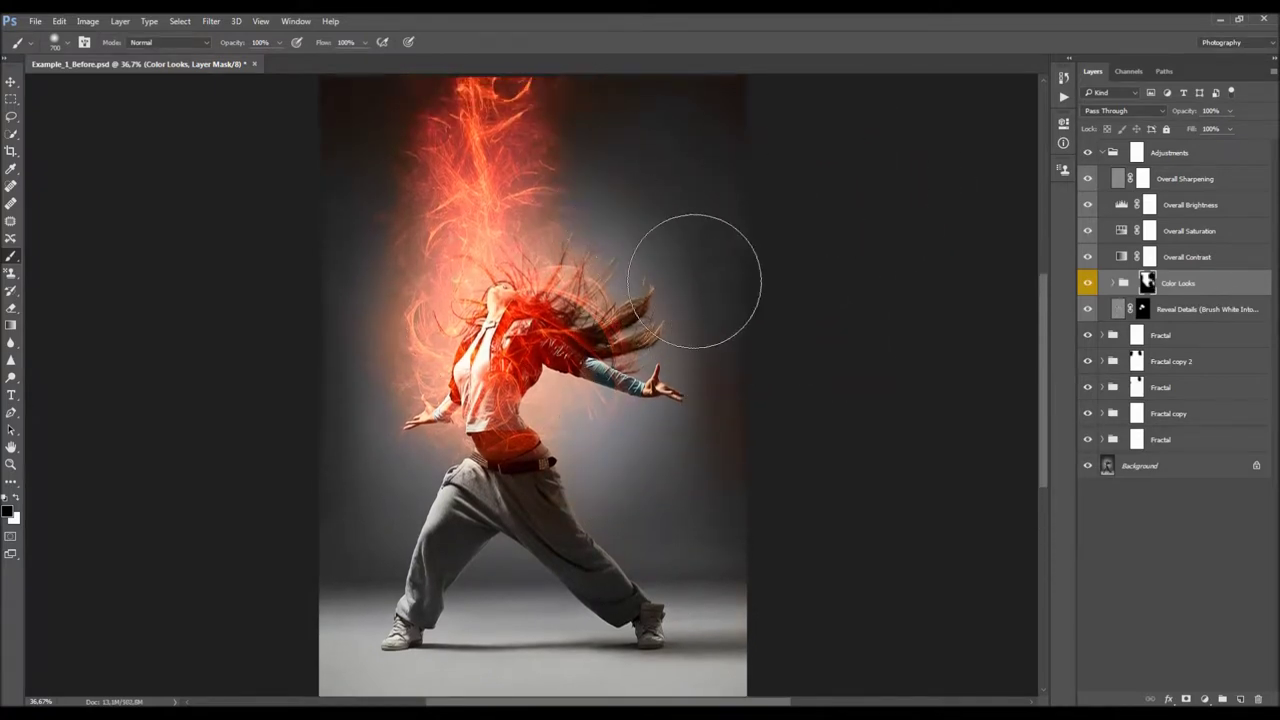
{"action": "key", "text": "v"}
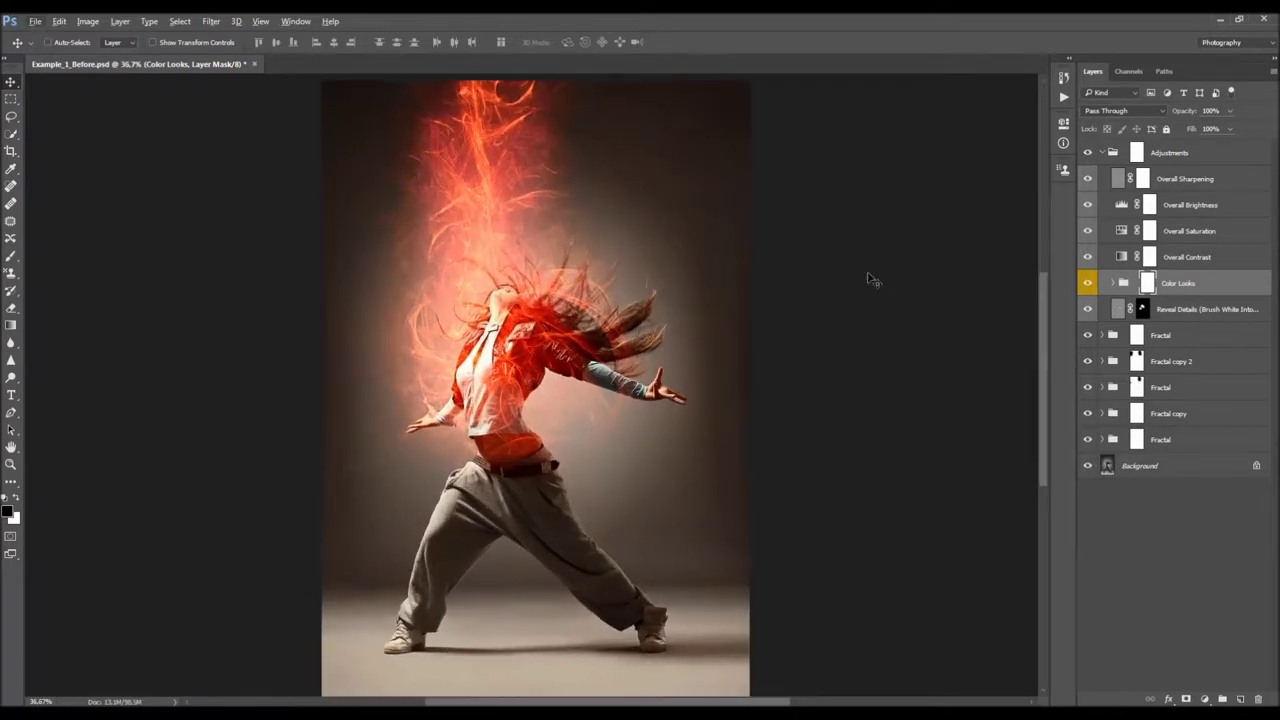
- Try the Overall Contrast layer at 100% opacity, lower it again, and compare the image with the layer hidden and shown
{"action": "left_click", "coordinate": [1200, 259]}
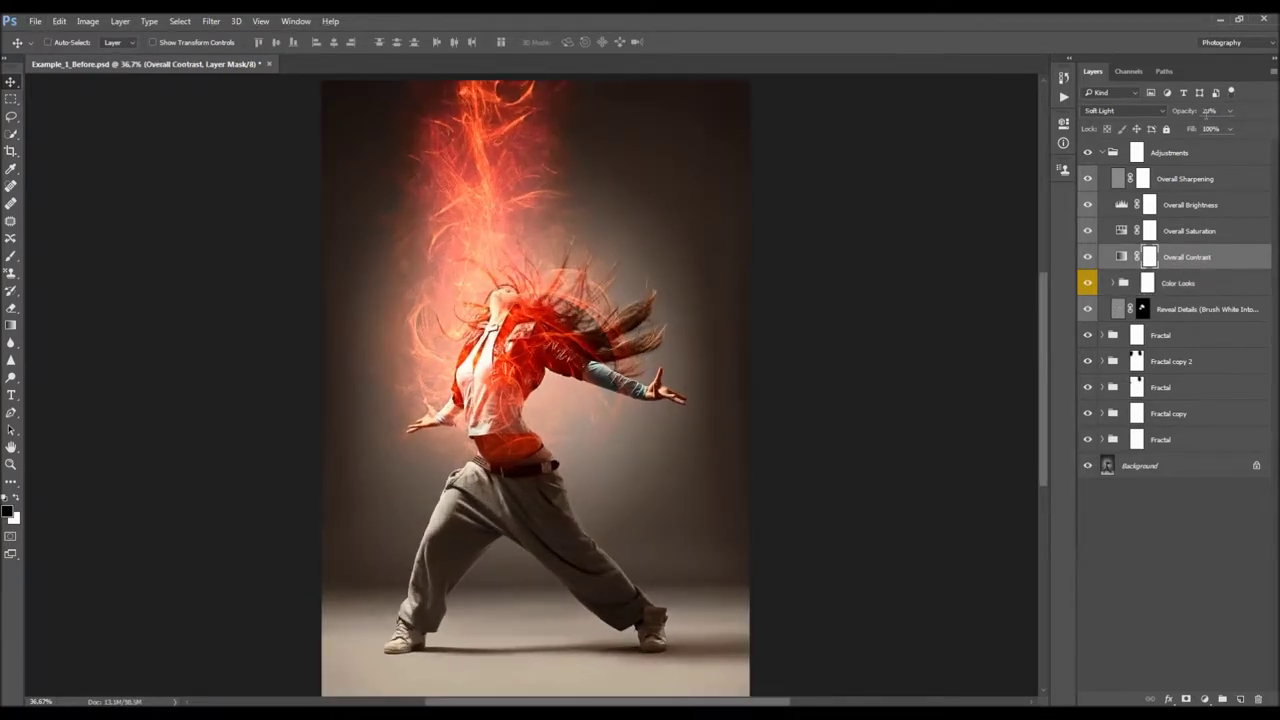
{"action": "left_click", "coordinate": [1187, 111]}
{"action": "type", "text": "100"}
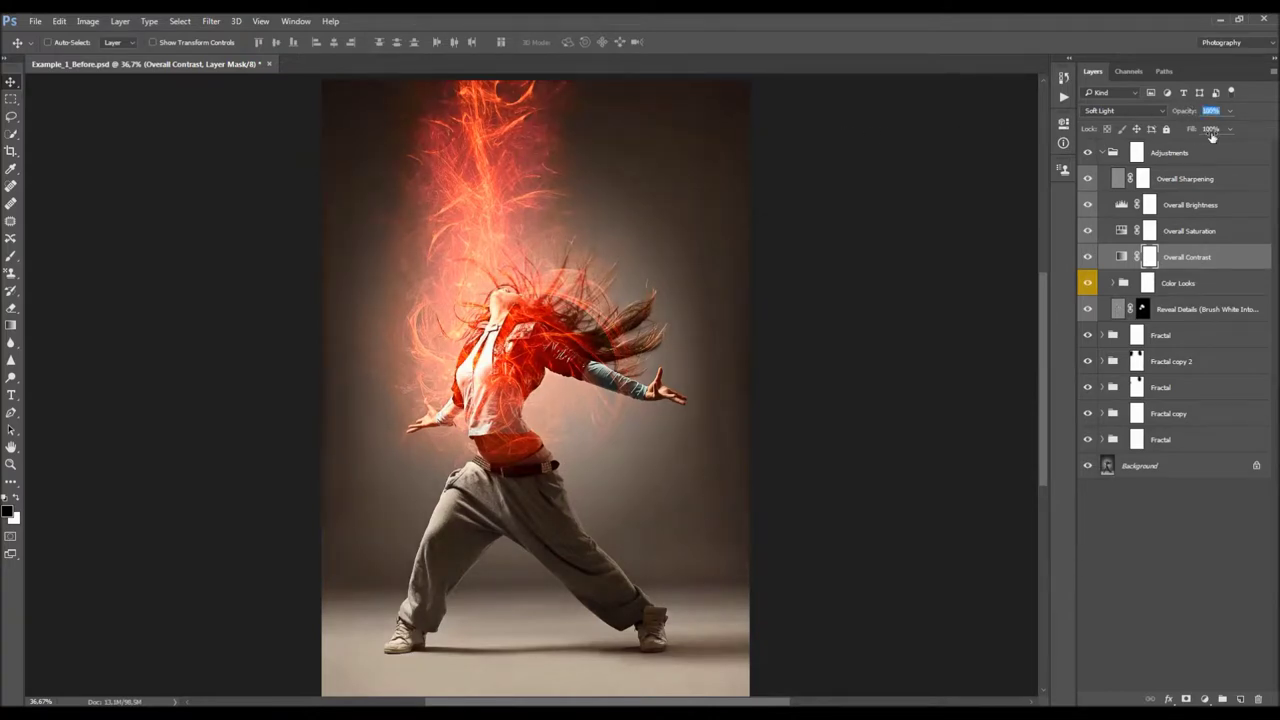
{"action": "key", "text": "Return"}
{"action": "left_click_drag", "start_coordinate": [1214, 135], "coordinate": [817, 156]}
{"action": "left_click", "coordinate": [1089, 257]}
{"action": "left_click", "coordinate": [1089, 257]}
- Set the saturation of the Overall Saturation adjustment layer to +6
{"action": "left_click", "coordinate": [1151, 231]}
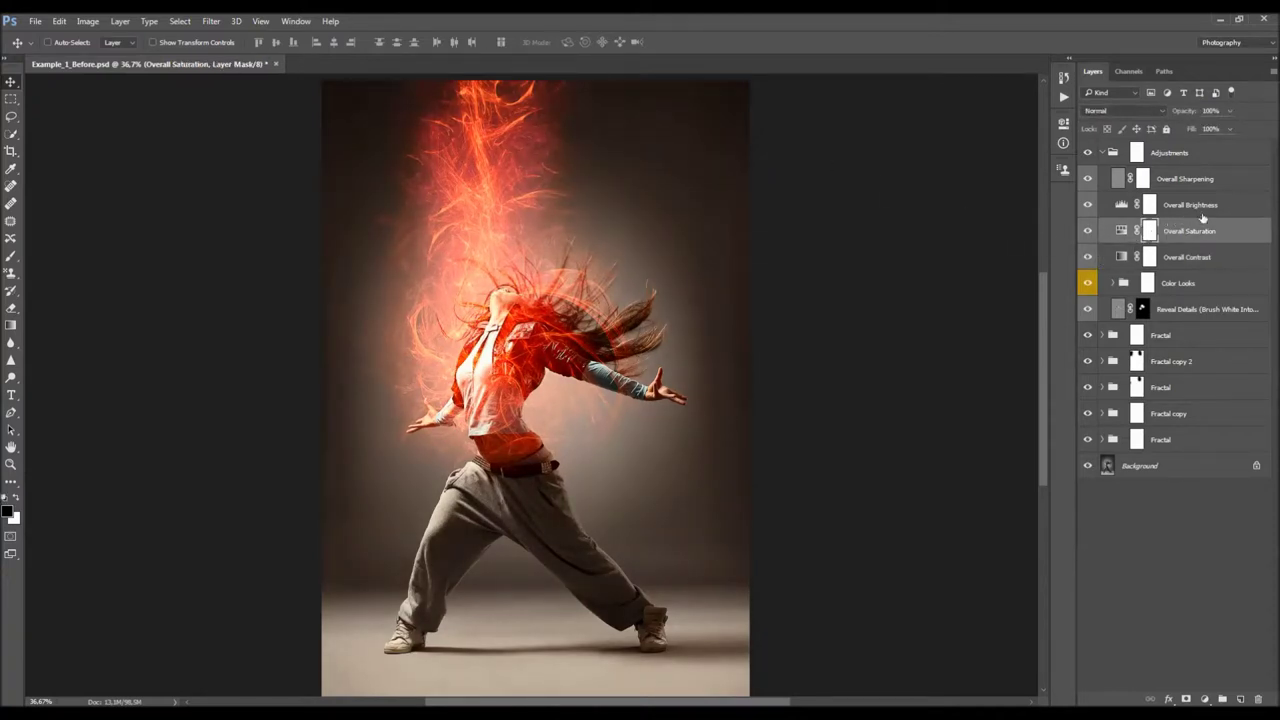
{"action": "double_click", "coordinate": [1120, 233]}
{"action": "mouse_move", "coordinate": [982, 232]}
{"action": "left_mouse_down"}
{"action": "mouse_move", "coordinate": [958, 235]}
{"action": "mouse_move", "coordinate": [978, 236]}
{"action": "left_mouse_up"}
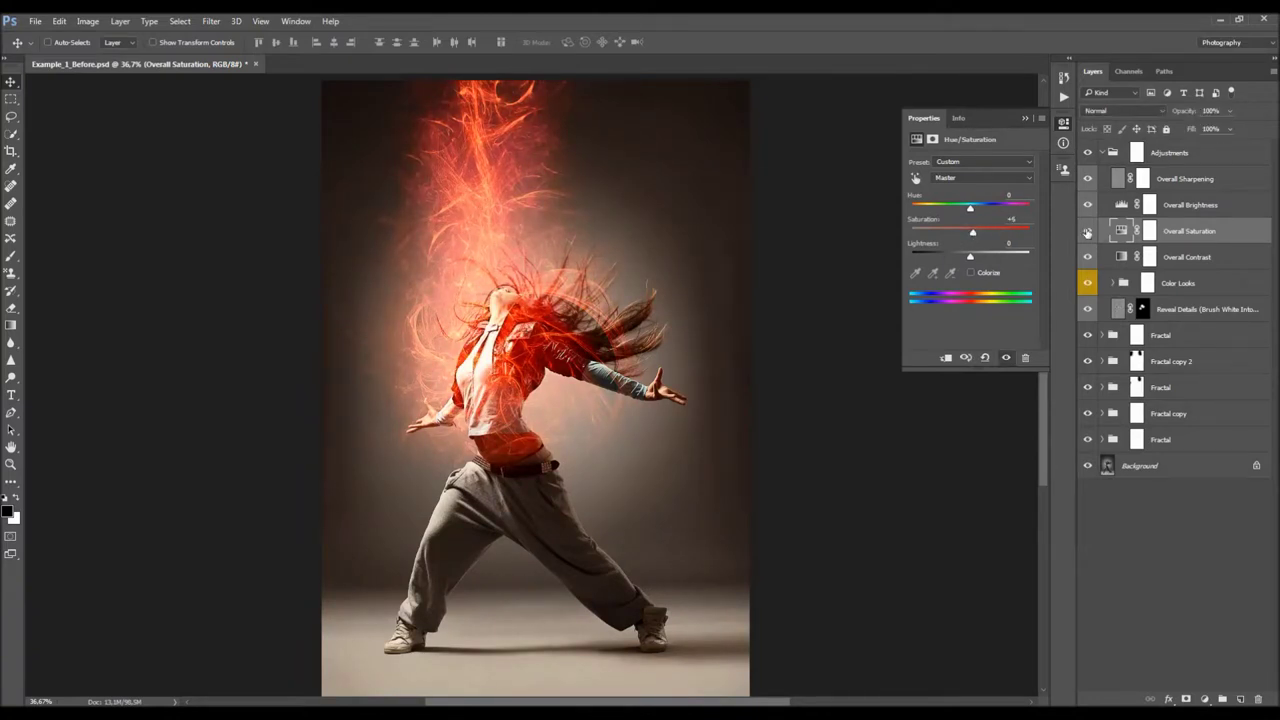
- Adjust the Levels shadow, highlight and output sliders of the Overall Brightness layer and compare the image with the layer hidden and shown
{"action": "left_click", "coordinate": [1193, 204]}
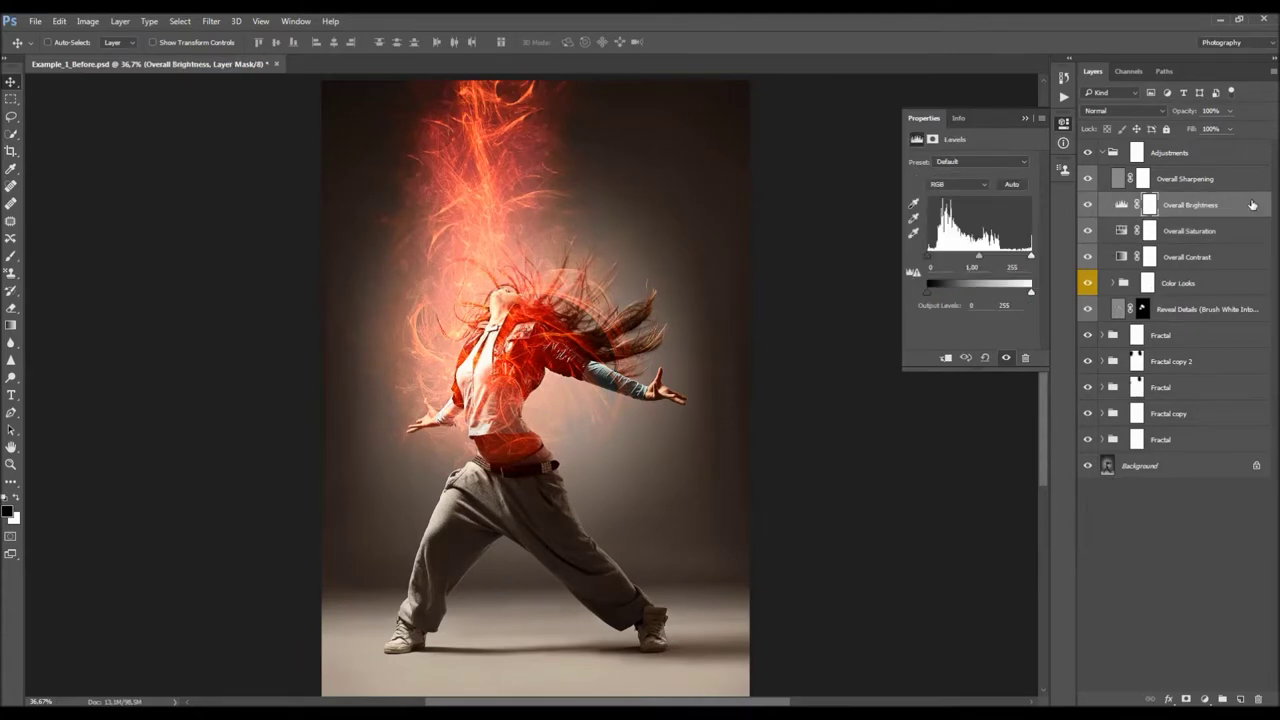
{"action": "left_click", "coordinate": [1122, 205]}
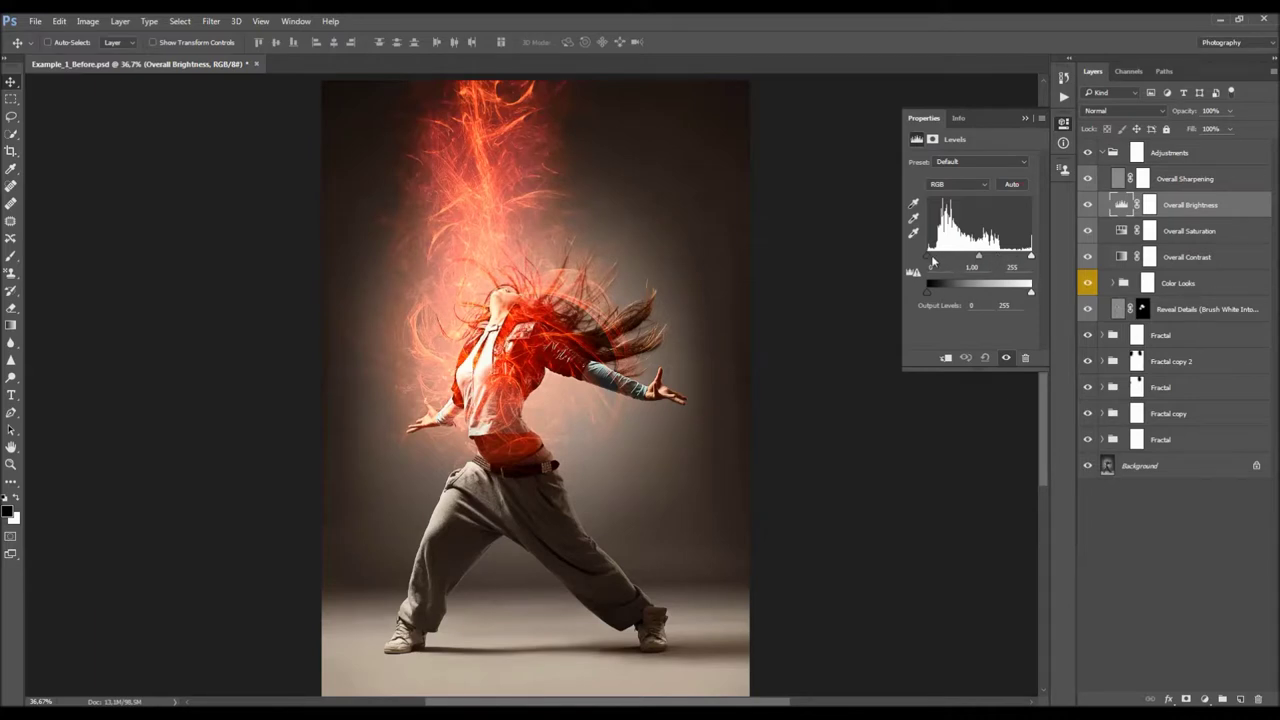
{"action": "mouse_move", "coordinate": [928, 259]}
{"action": "left_mouse_down"}
{"action": "mouse_move", "coordinate": [948, 259]}
{"action": "mouse_move", "coordinate": [909, 259]}
{"action": "left_mouse_up"}
{"action": "left_click_drag", "start_coordinate": [1020, 256], "coordinate": [943, 291]}
{"action": "mouse_move", "coordinate": [1028, 291]}
{"action": "left_mouse_down"}
{"action": "mouse_move", "coordinate": [1006, 291]}
{"action": "mouse_move", "coordinate": [1035, 291]}
{"action": "left_mouse_up"}
{"action": "left_click", "coordinate": [1088, 205]}
{"action": "left_click", "coordinate": [1088, 205]}
{"action": "left_click", "coordinate": [1088, 205]}
{"action": "left_click", "coordinate": [1088, 205]}
- Select the Overall Sharpening layer and check its effect by toggling its visibility several times
{"action": "left_click", "coordinate": [1207, 181]}
{"action": "left_click", "coordinate": [1088, 179]}
{"action": "left_click", "coordinate": [1088, 179]}
{"action": "left_click", "coordinate": [1088, 179]}
{"action": "left_click", "coordinate": [1088, 179]}
{"action": "scroll", "coordinate": [510, 288], "scroll_direction": "up", "scroll_amount": 1}
{"action": "left_click", "coordinate": [1089, 178]}
{"action": "left_click", "coordinate": [1089, 178]}
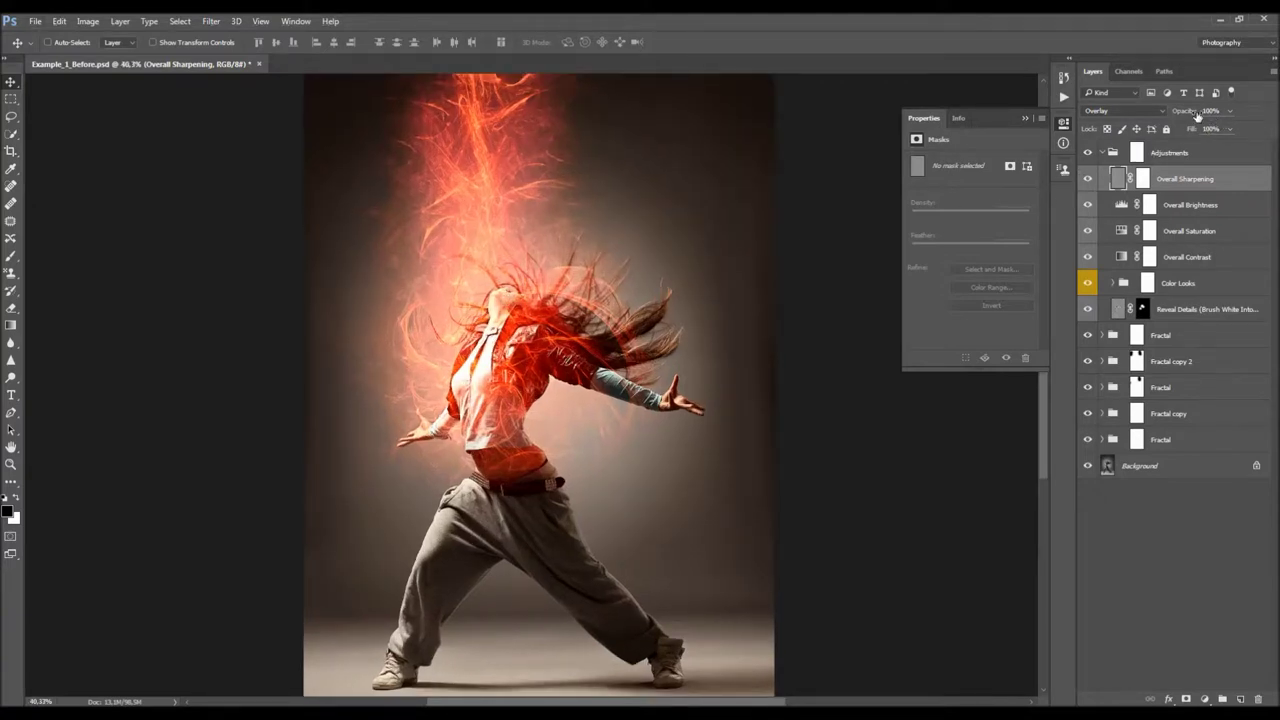
- Try a lower opacity on the Overall Sharpening layer, return it to 100%, and close the adjustment properties
{"action": "left_click_drag", "start_coordinate": [1188, 113], "coordinate": [1142, 121]}
{"action": "left_click_drag", "start_coordinate": [580, 165], "coordinate": [1137, 165]}
{"action": "left_click", "coordinate": [1183, 113]}
{"action": "left_click", "coordinate": [1188, 150]}
{"action": "left_click", "coordinate": [1021, 117]}
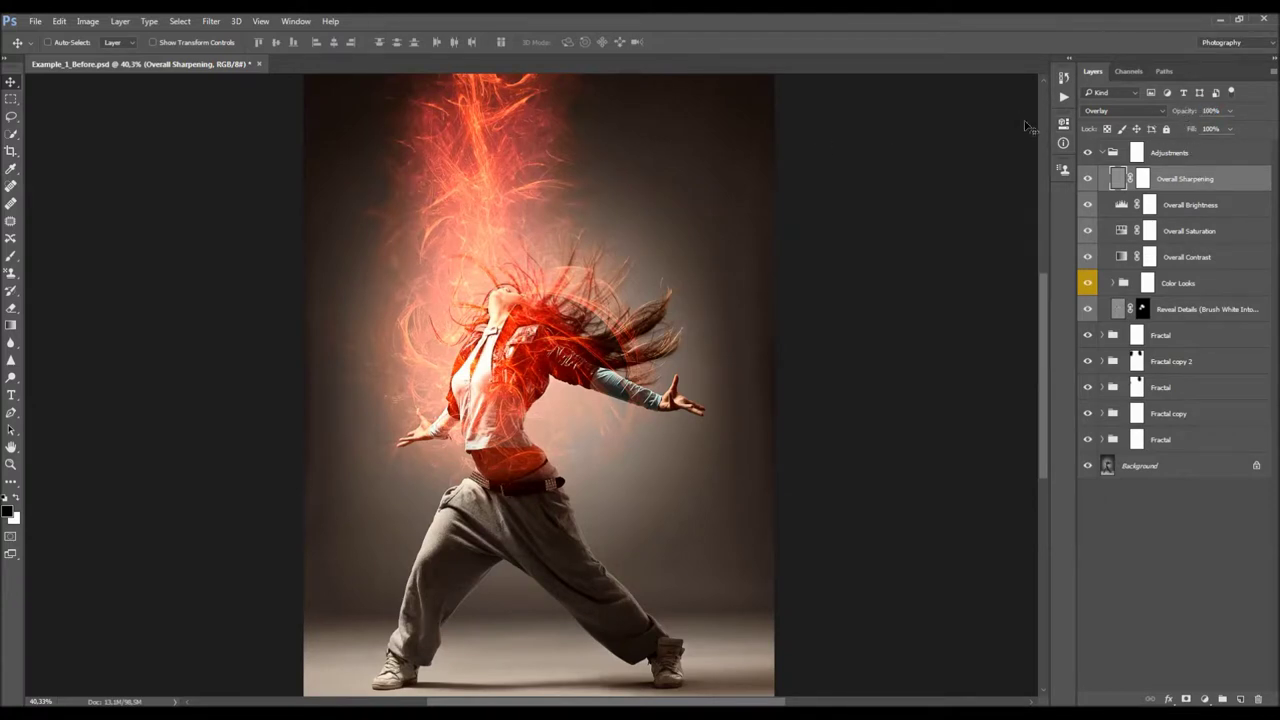
- Inspect the whole image and compare it once more with the Overall Sharpening layer hidden and shown
{"action": "key", "text": "ctrl+minus"}
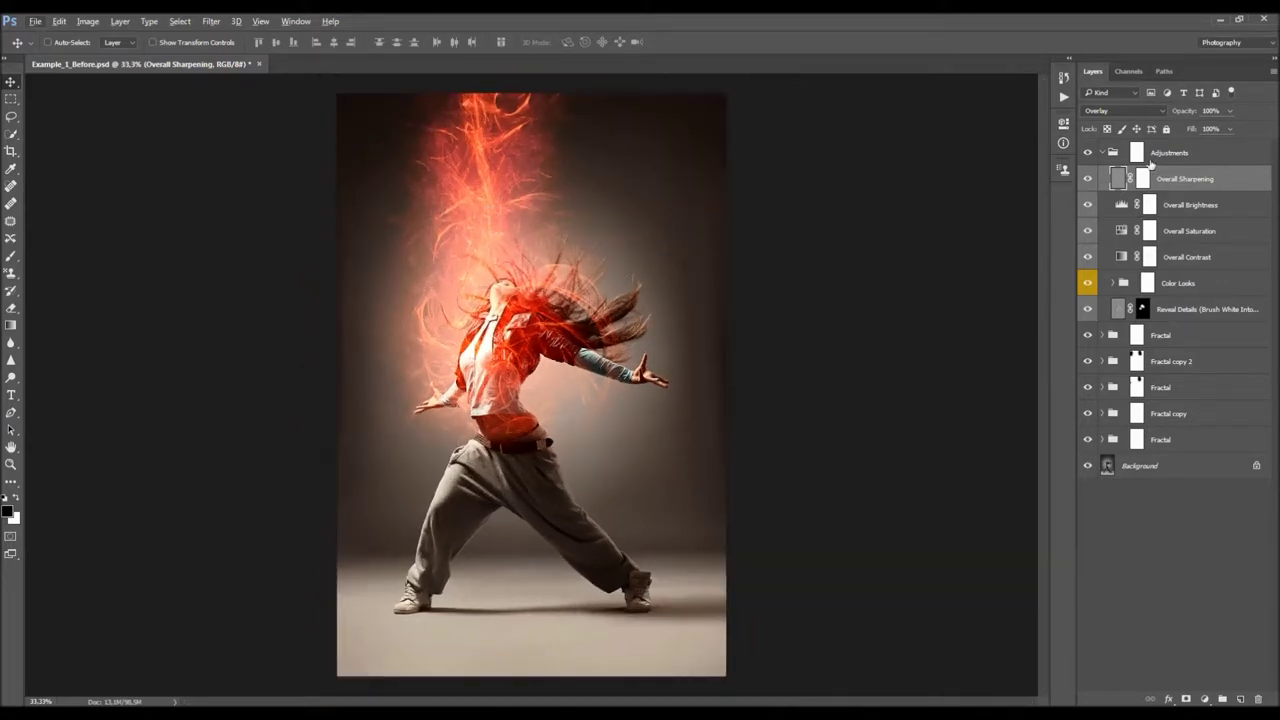
{"action": "scroll", "coordinate": [617, 210], "scroll_direction": "up", "scroll_amount": 1}
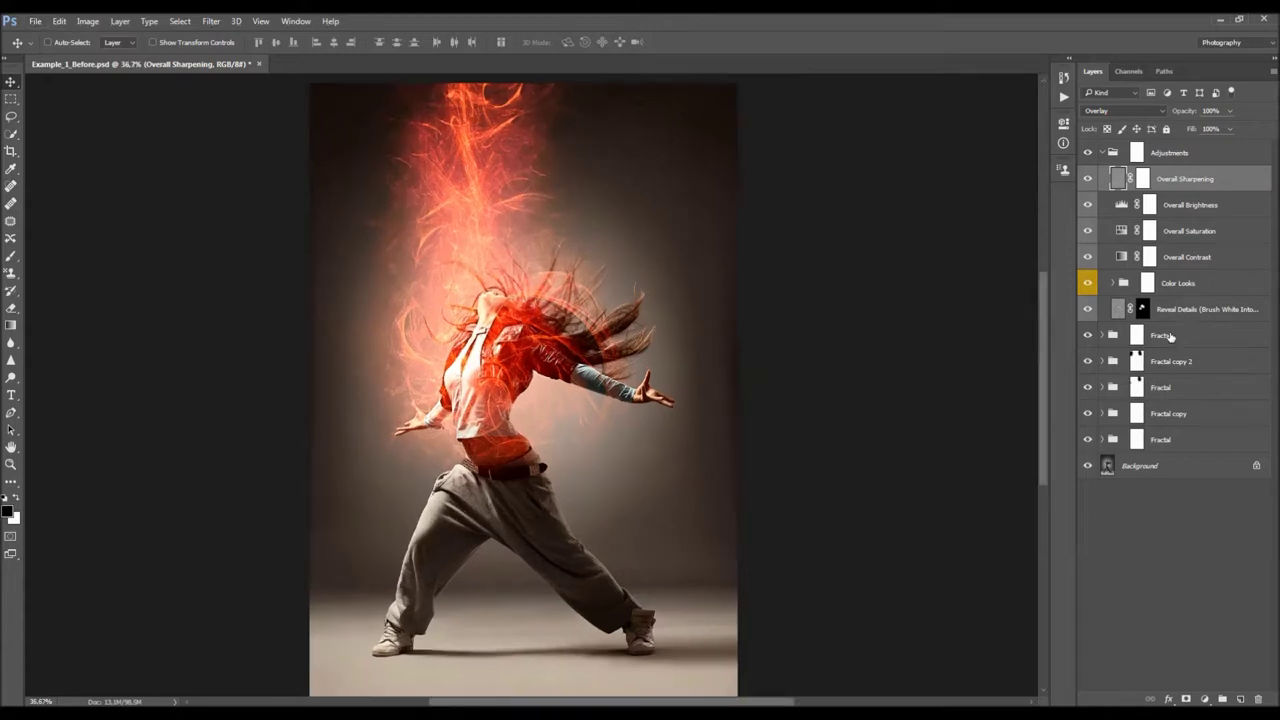
{"action": "scroll", "coordinate": [554, 217], "scroll_direction": "down", "scroll_amount": 1}
{"action": "scroll", "coordinate": [568, 214], "scroll_direction": "up", "scroll_amount": 1}
{"action": "left_click", "coordinate": [1087, 180]}
{"action": "left_click", "coordinate": [1087, 180]}
{"action": "left_click_drag", "start_coordinate": [442, 146], "coordinate": [729, 228]}
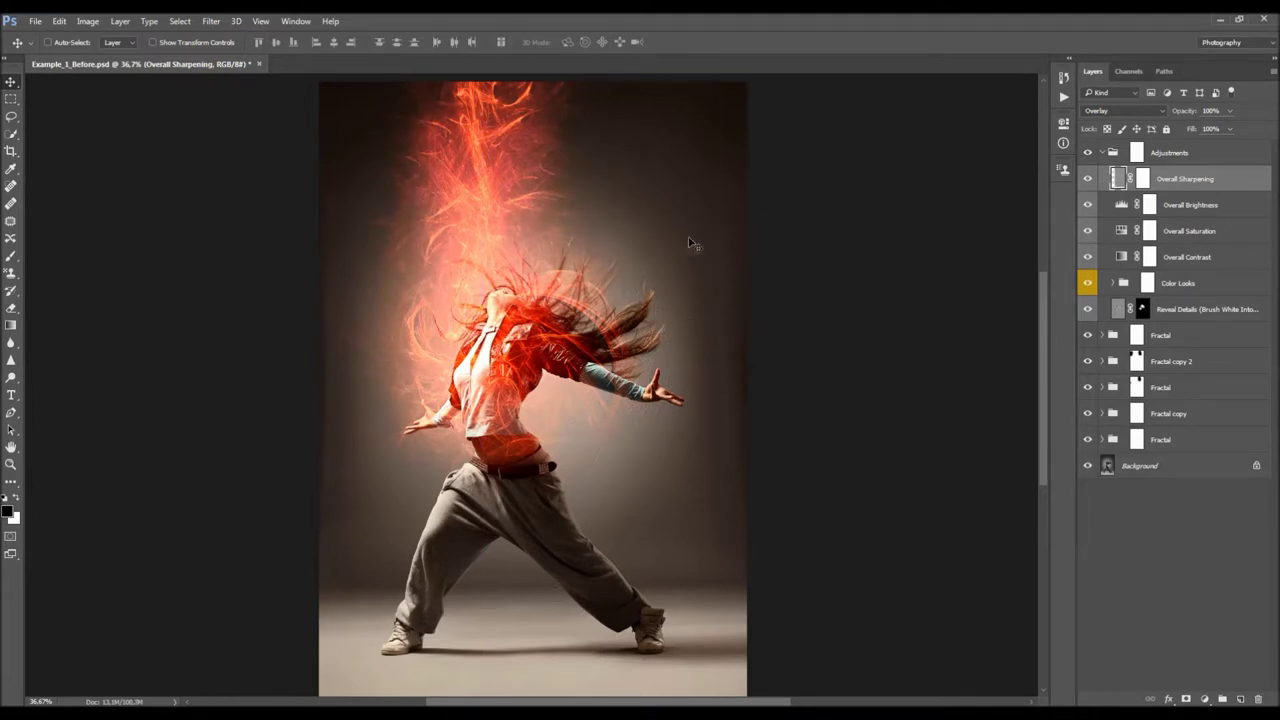
- Replace the Overall Sharpening layer with a merged copy of all visible layers and desaturate that copy
{"action": "key", "text": "Delete"}
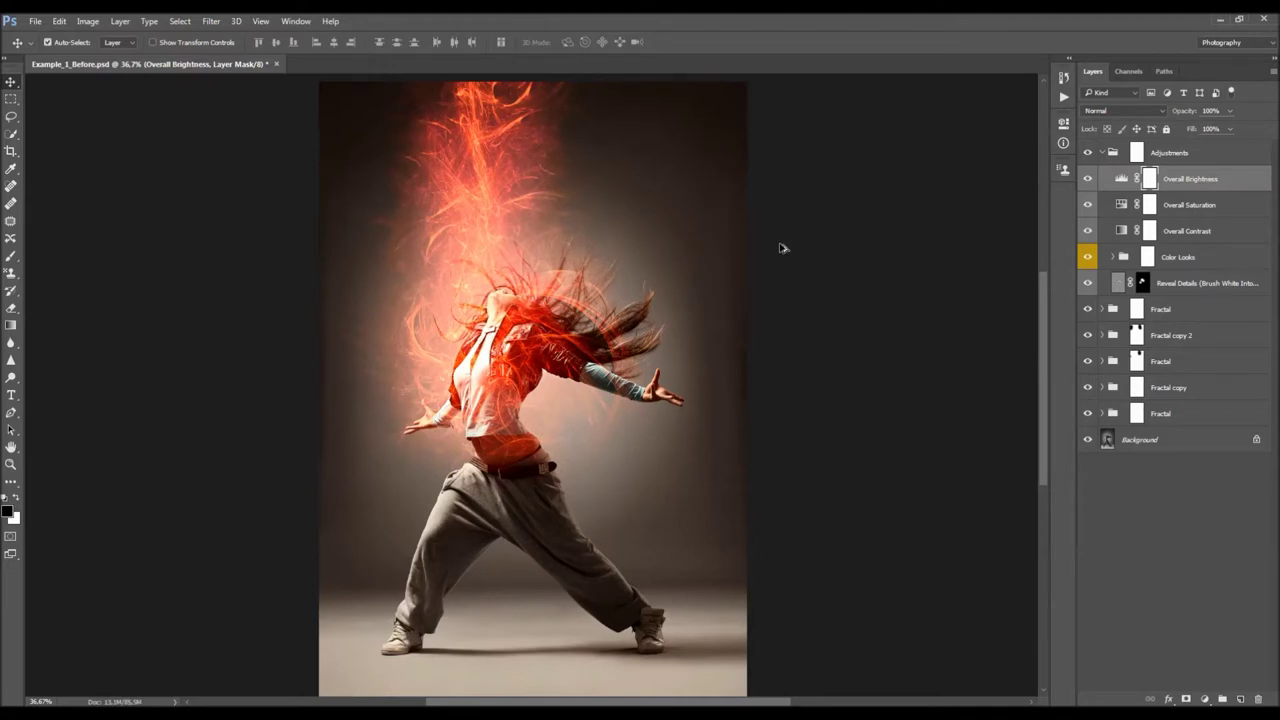
{"action": "key", "text": "ctrl+alt+shift+e"}
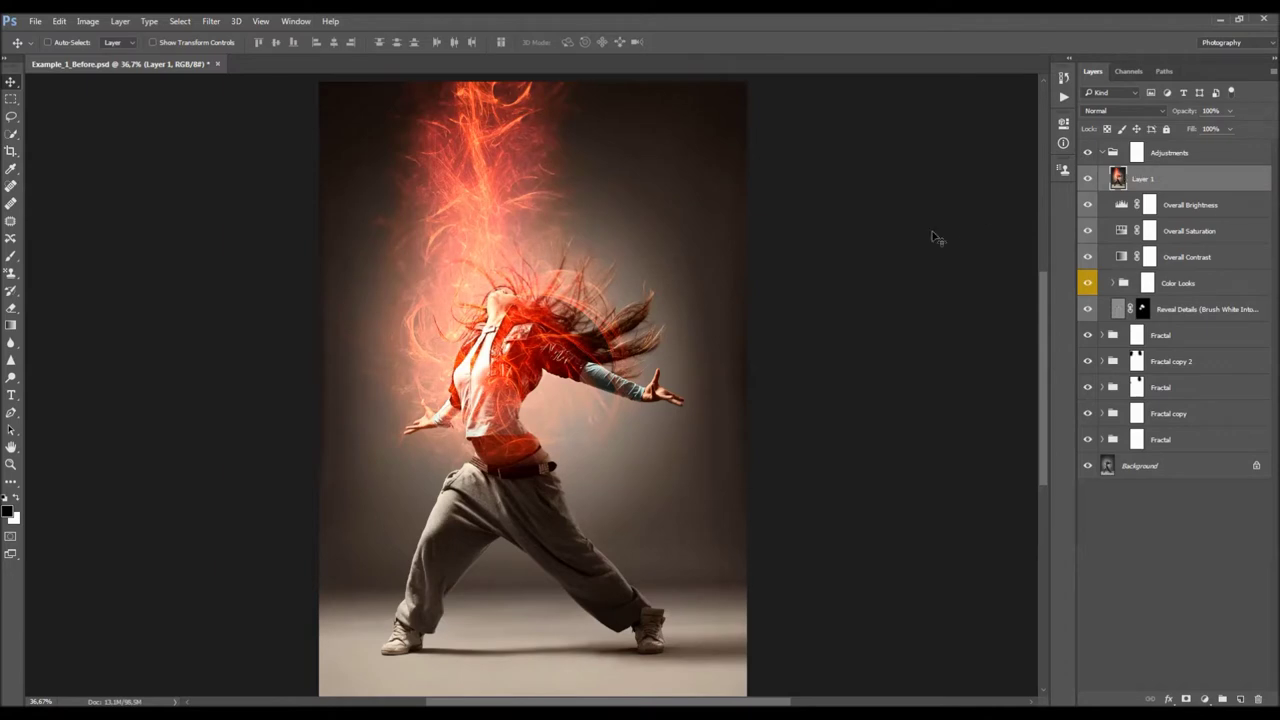
{"action": "key", "text": "ctrl+shift+u"}
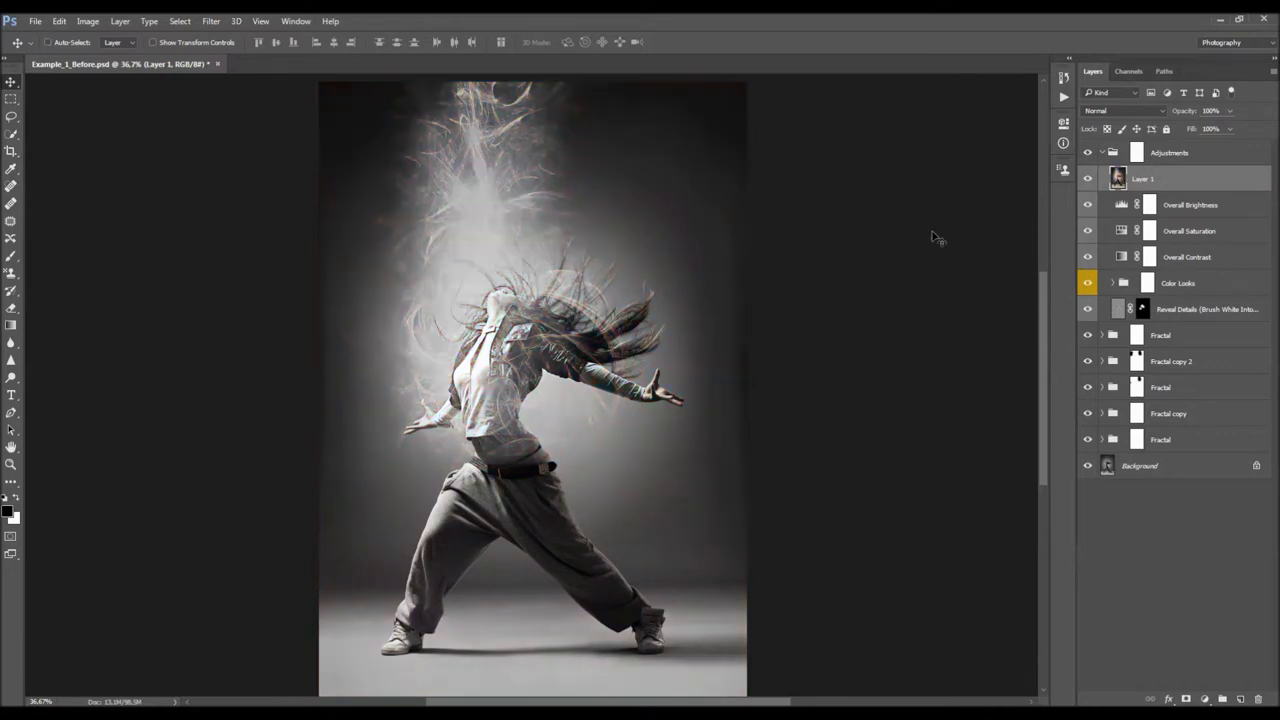
- Apply a High Pass filter with a 2-pixel radius to the desaturated layer and set its blend mode to Overlay
{"action": "left_click", "coordinate": [211, 21]}
{"action": "mouse_move", "coordinate": [340, 284]}
{"action": "left_click", "coordinate": [415, 296]}
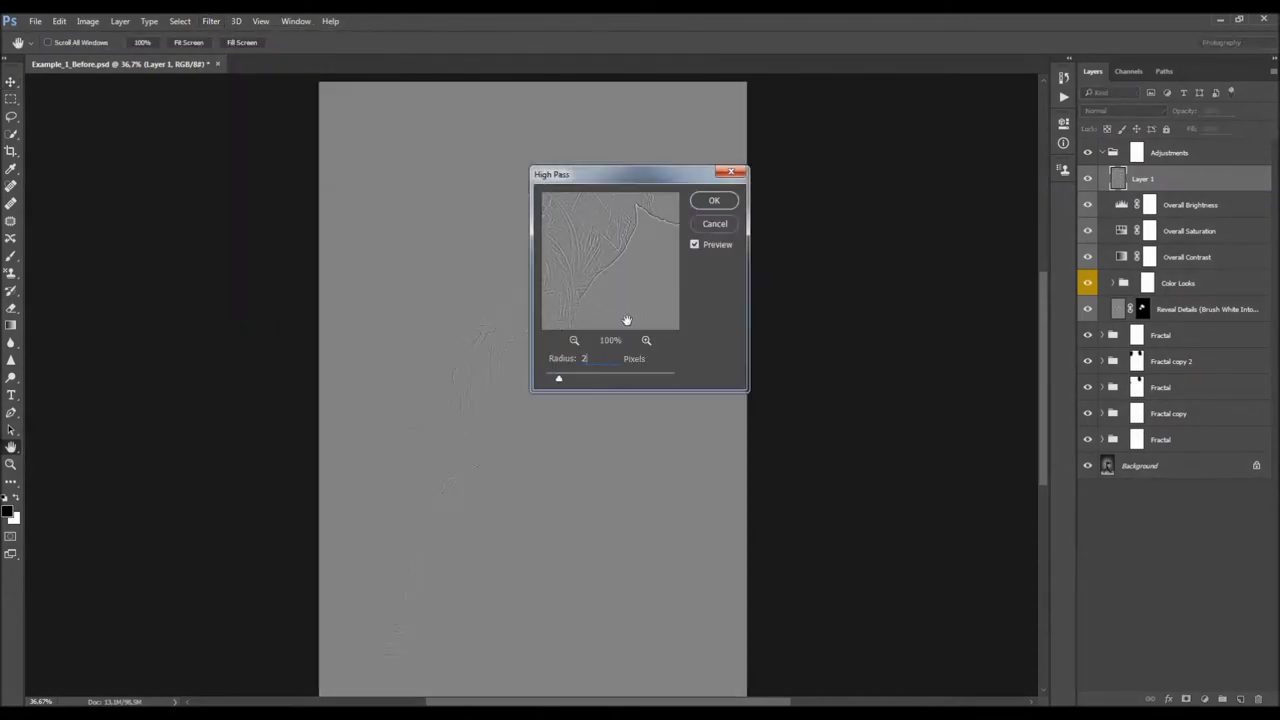
{"action": "key", "text": "Return"}
{"action": "left_click", "coordinate": [1100, 112]}
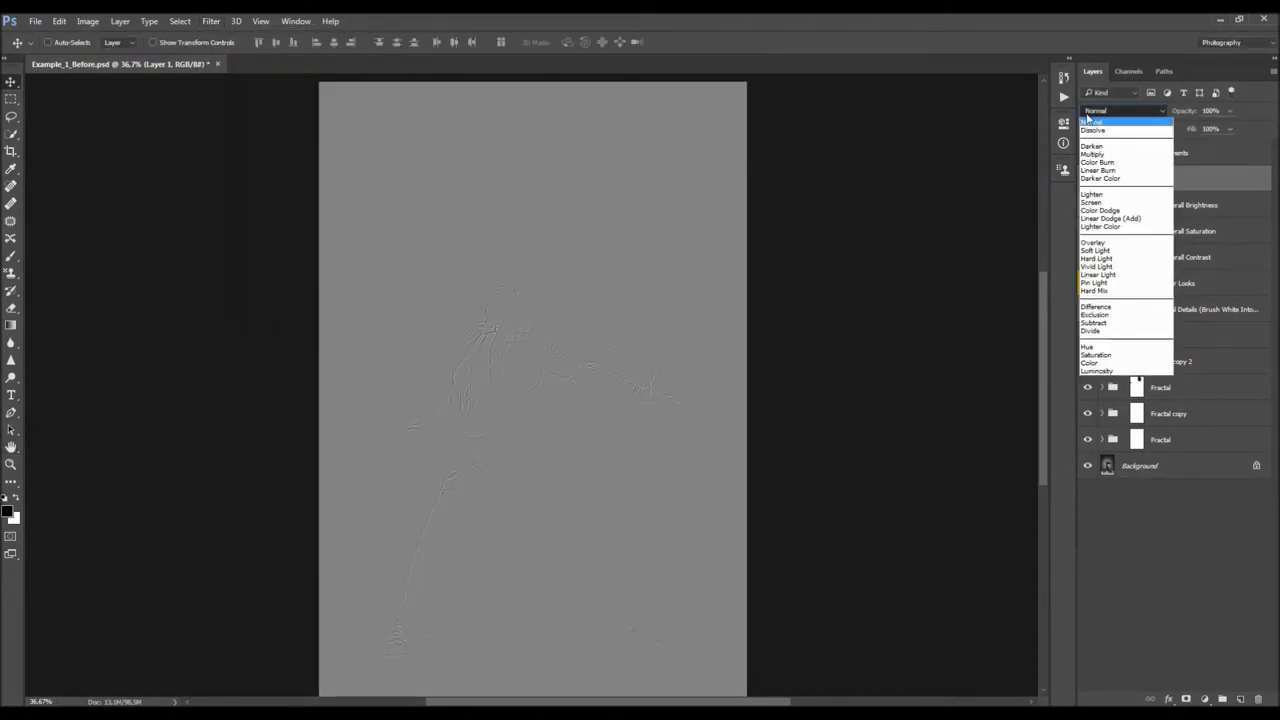
{"action": "left_click", "coordinate": [1093, 242]}
{"action": "left_click", "coordinate": [1088, 179]}
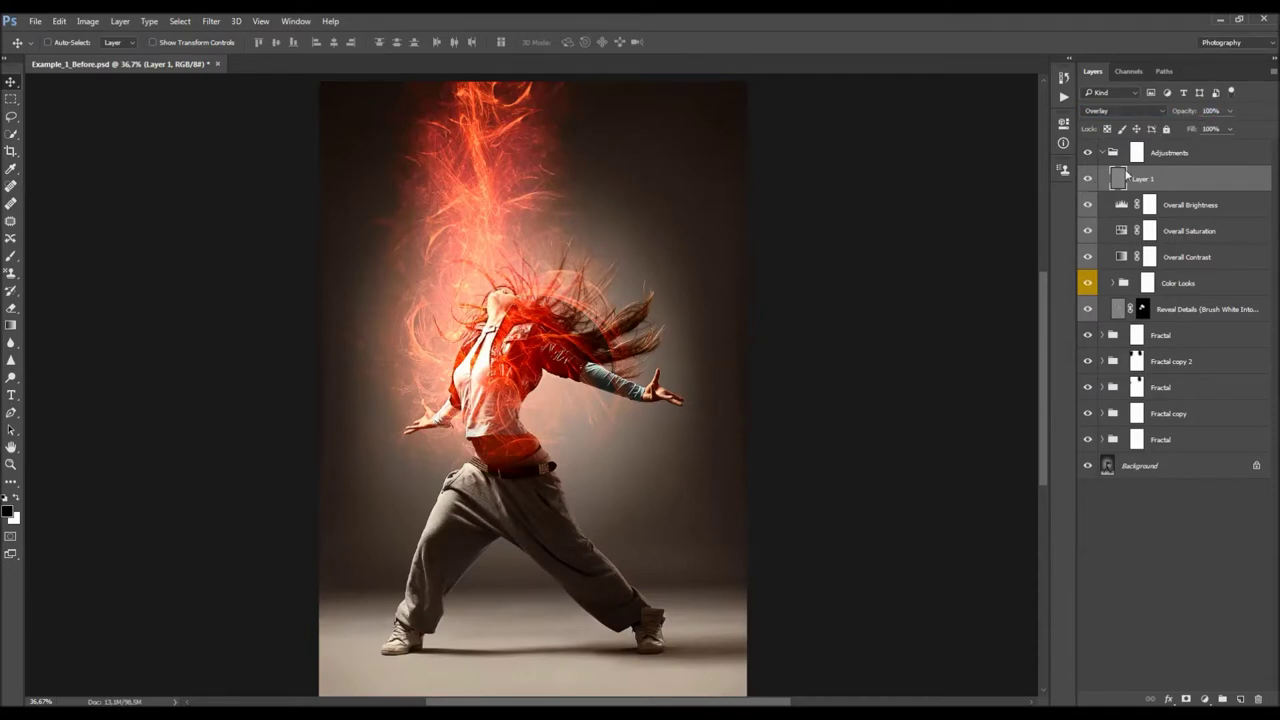
- Collapse the Adjustments group and add a Levels adjustment layer directly above the Background
{"action": "left_click", "coordinate": [1107, 153]}
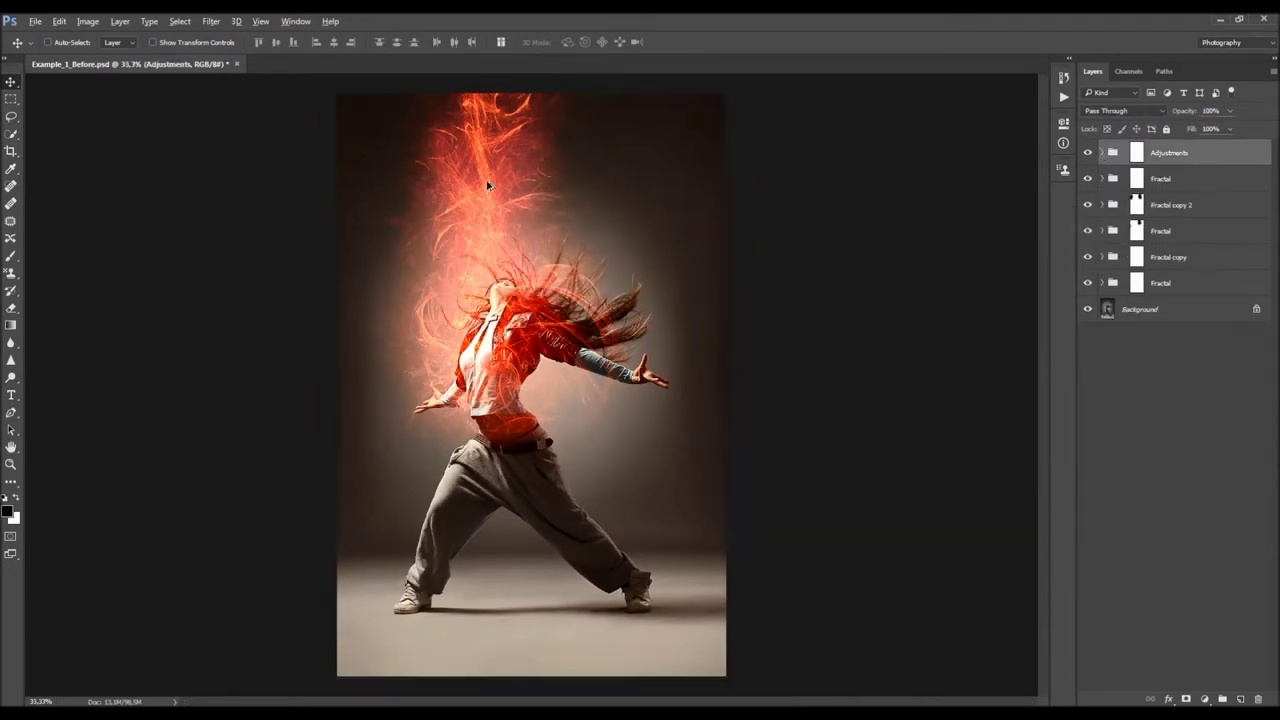
{"action": "left_click", "coordinate": [1204, 310]}
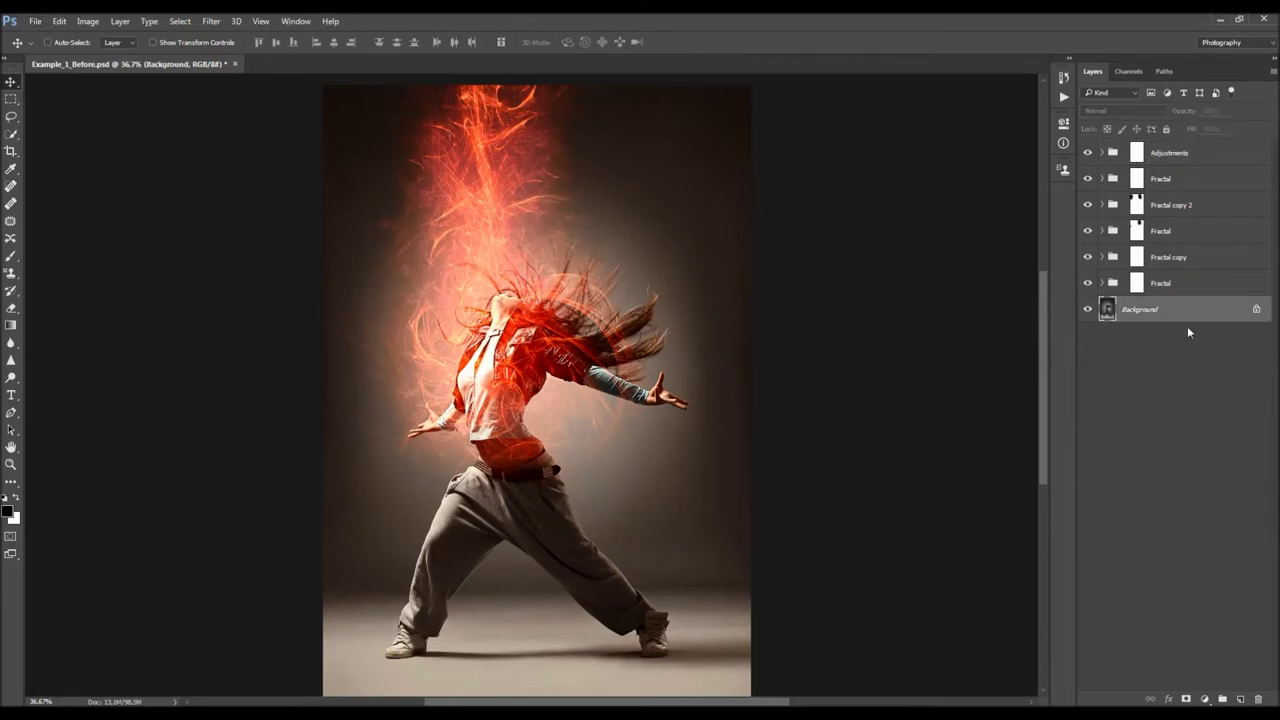
{"action": "left_click", "coordinate": [1204, 699]}
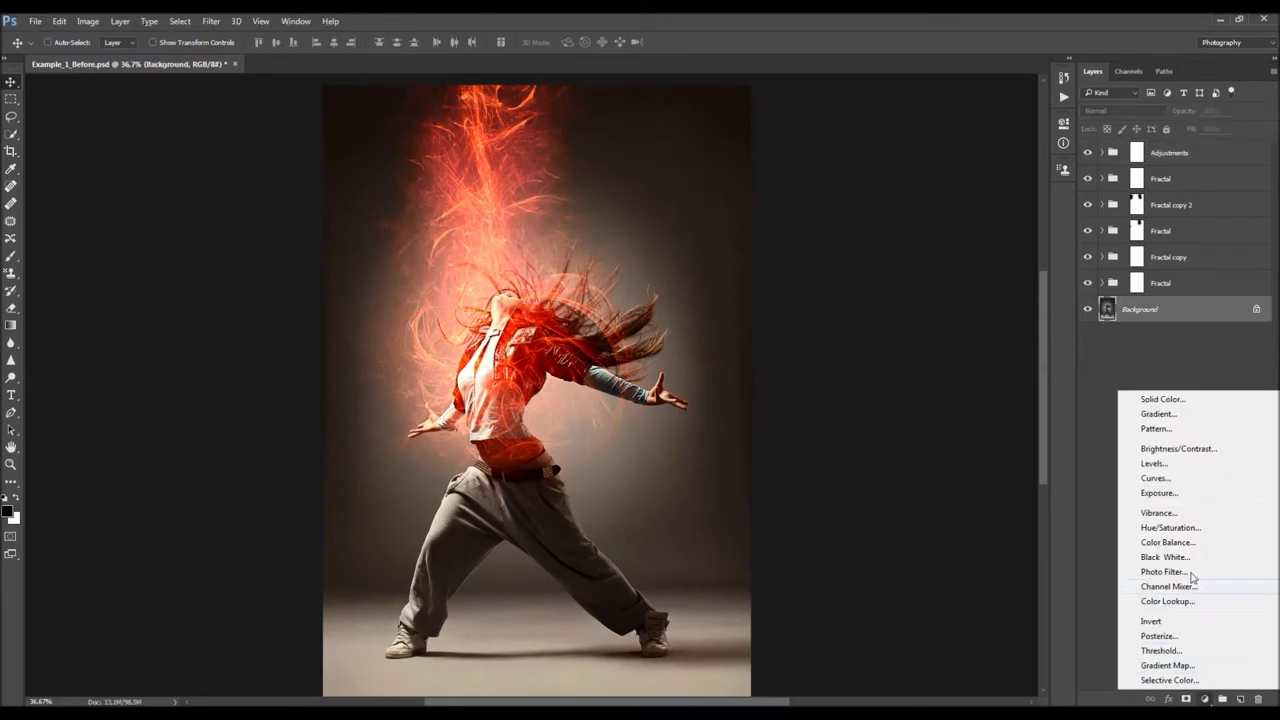
{"action": "left_click", "coordinate": [1169, 450]}
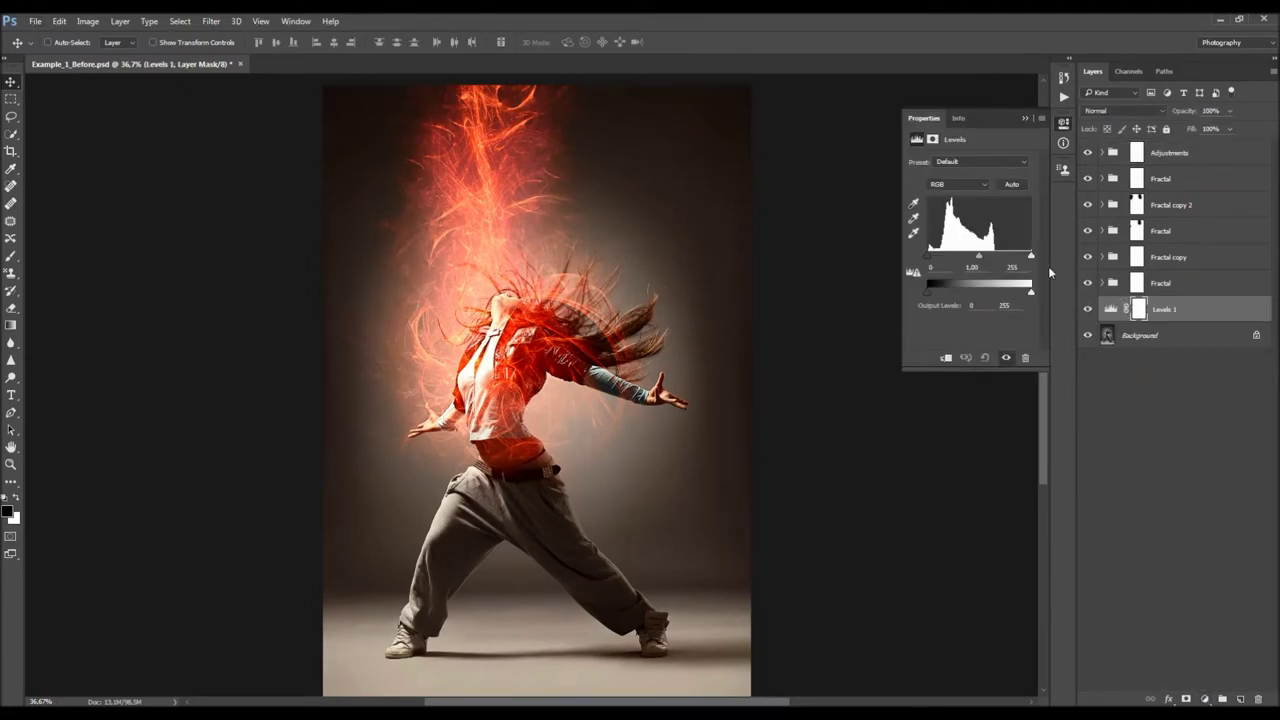
- Set the Levels 1 midtone value to 0.84 and fill its layer mask with black
{"action": "left_click_drag", "start_coordinate": [979, 256], "coordinate": [986, 259]}
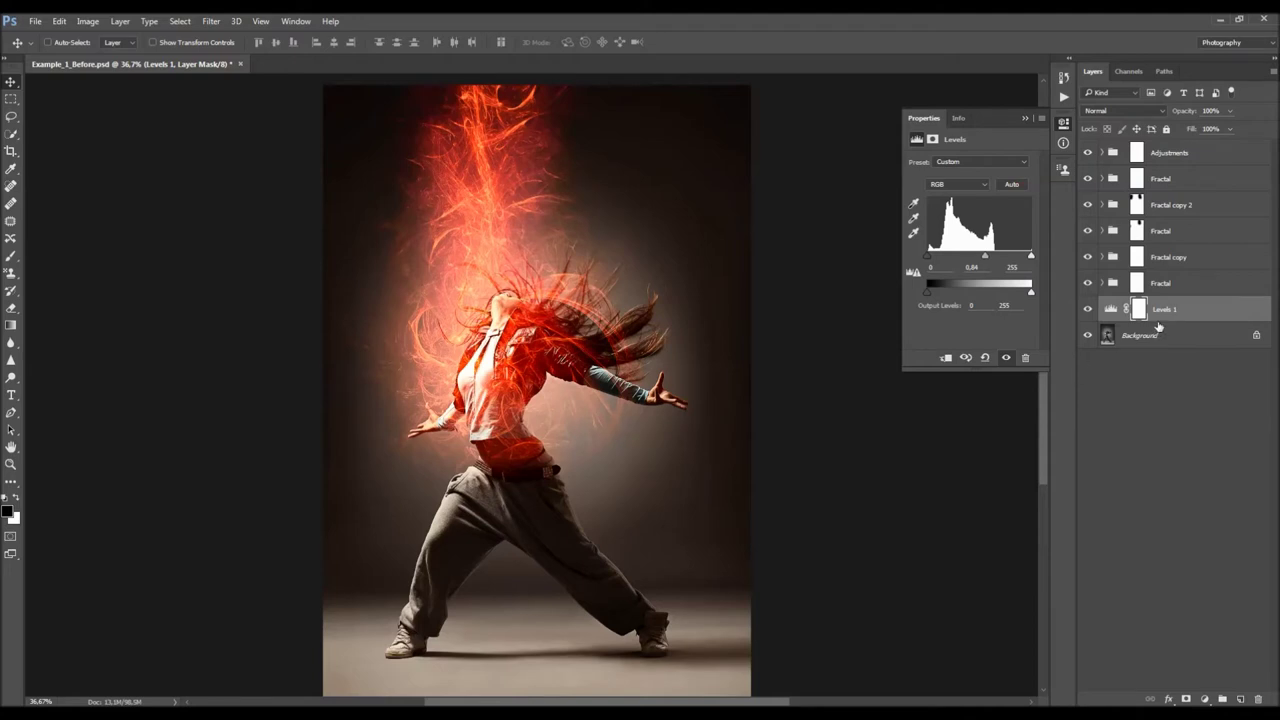
{"action": "key", "text": "b"}
{"action": "left_click", "coordinate": [1025, 118]}
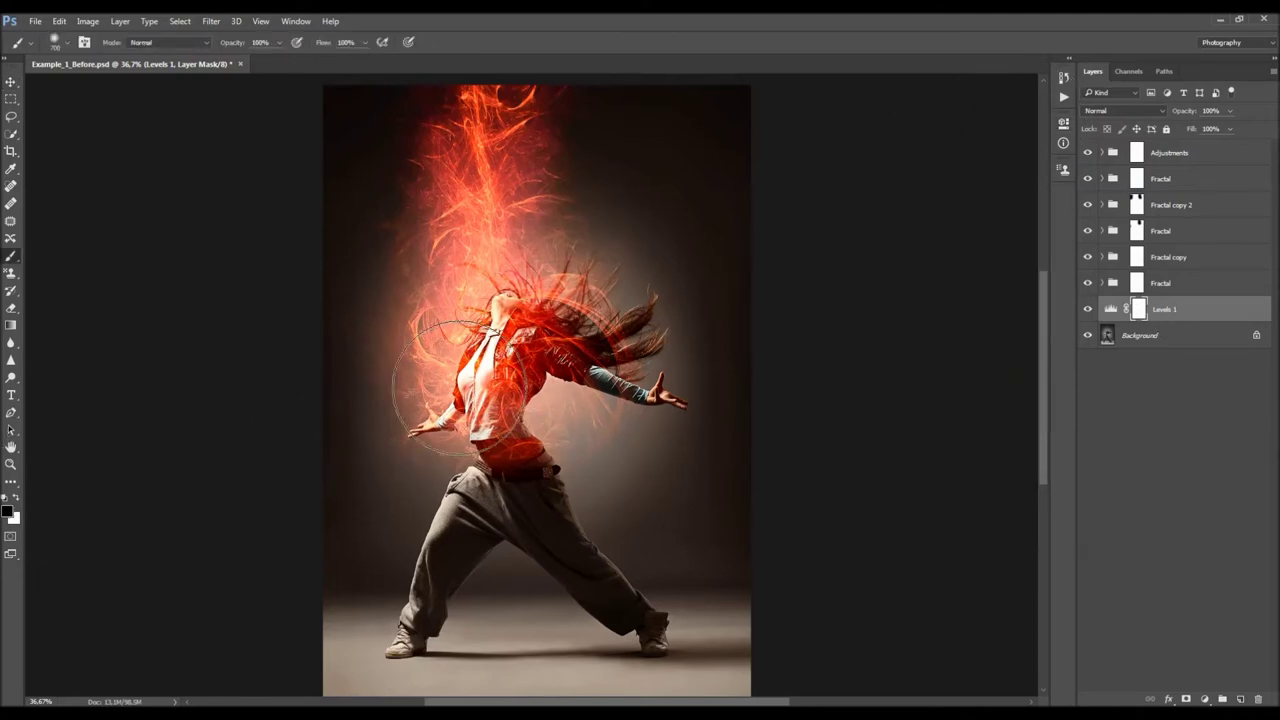
{"action": "key", "text": "shift+BackSpace"}
{"action": "key", "text": "Return"}
- Paint white on the Levels 1 mask with a soft 700 px brush over the dancer's upper body and the surrounding fire
{"action": "key", "text": "x"}
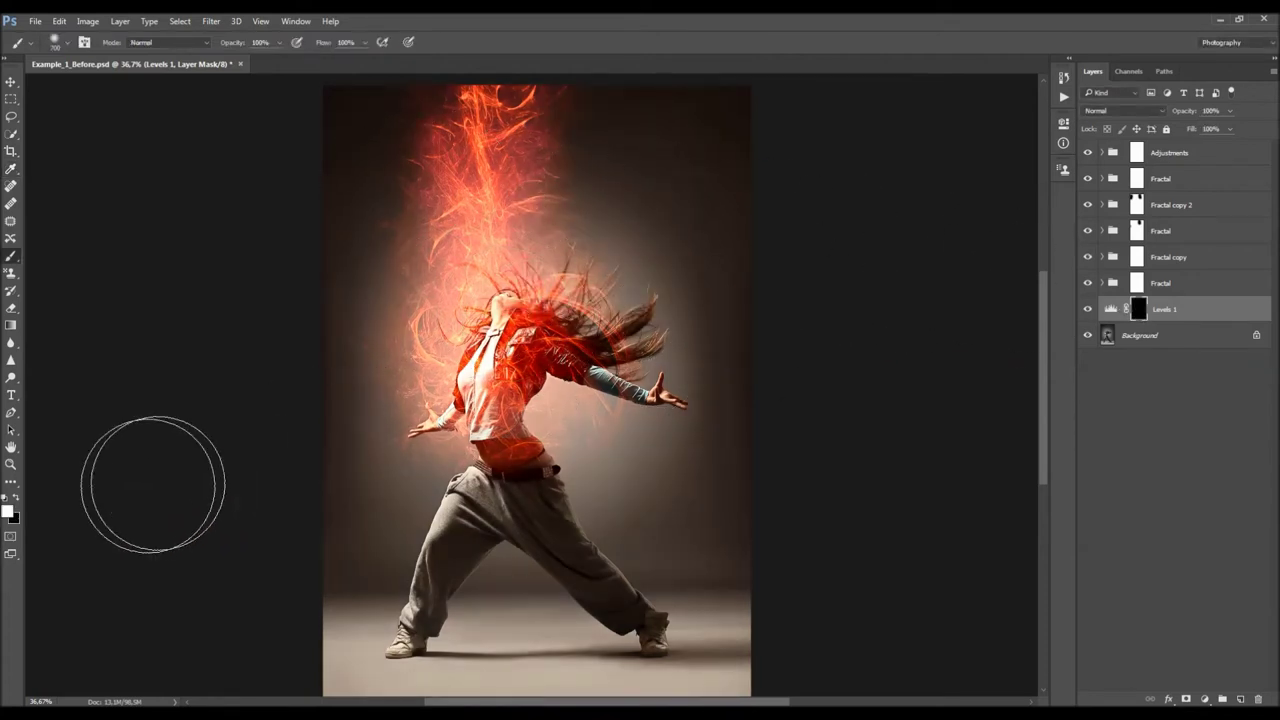
{"action": "right_click", "coordinate": [520, 437]}
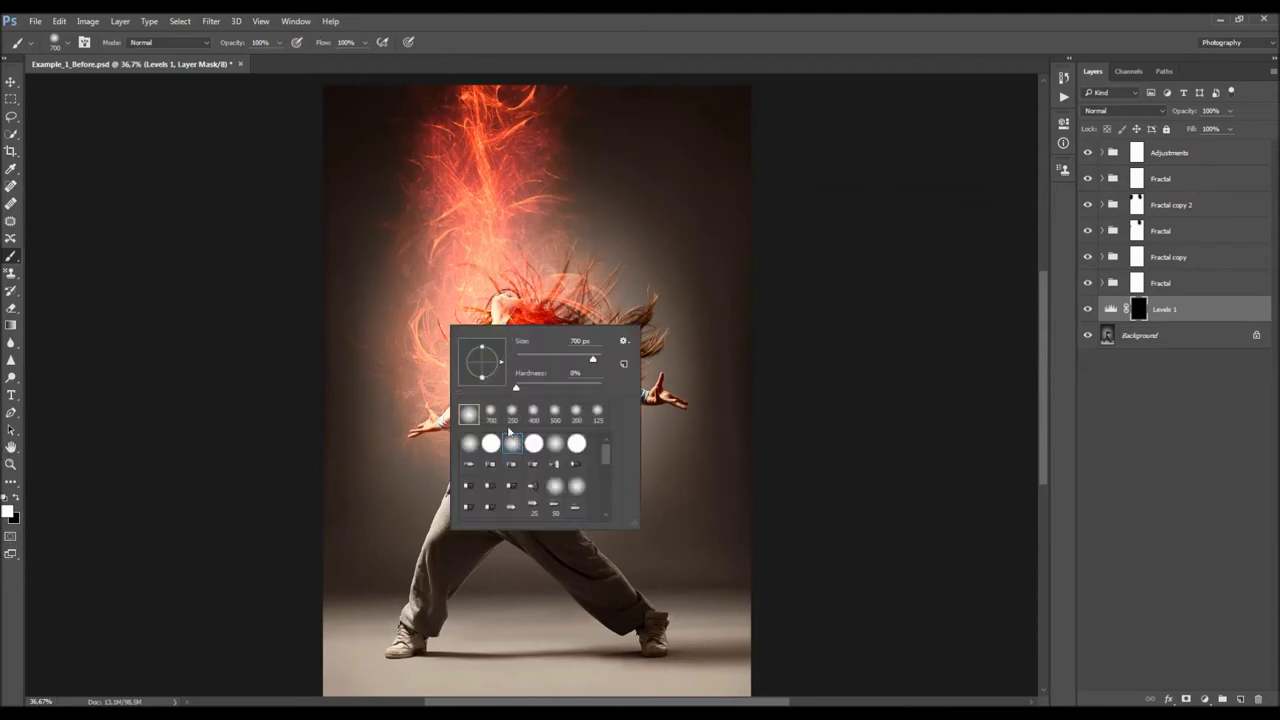
{"action": "key", "text": "Return"}
{"action": "scroll", "coordinate": [502, 261], "scroll_direction": "up", "scroll_amount": 1}
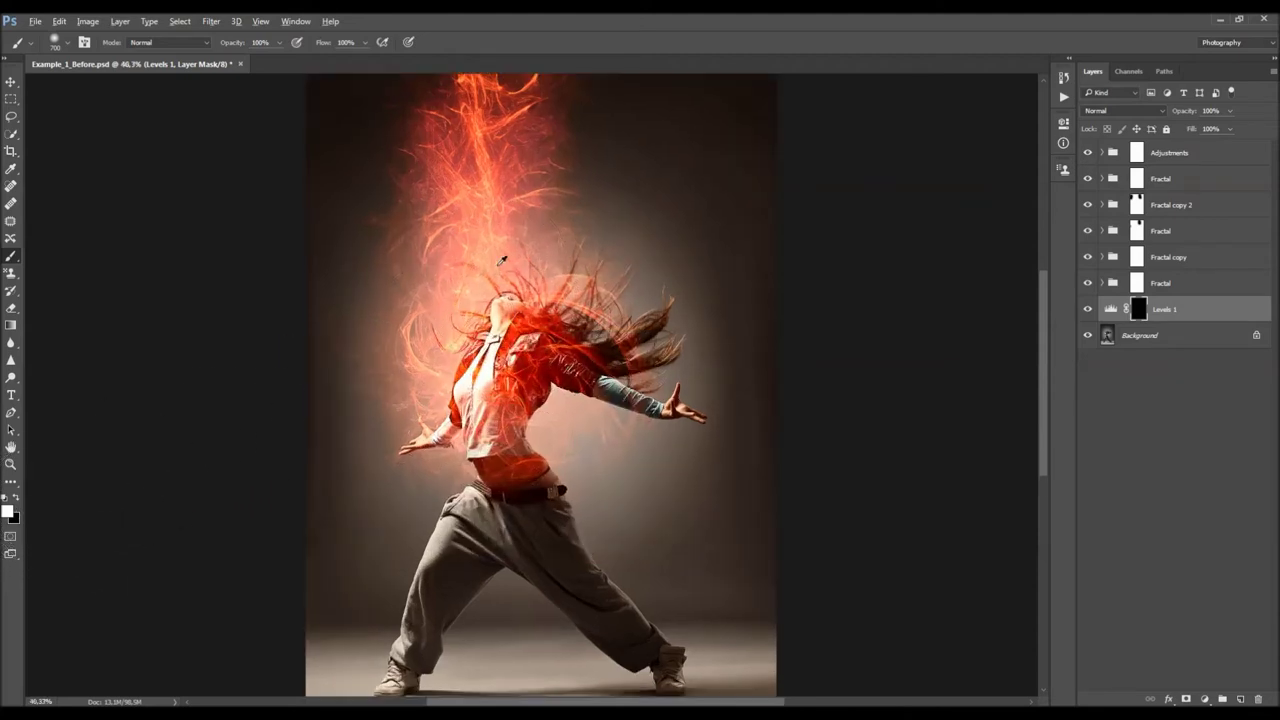
{"action": "scroll", "coordinate": [490, 190], "scroll_direction": "up", "scroll_amount": 1}
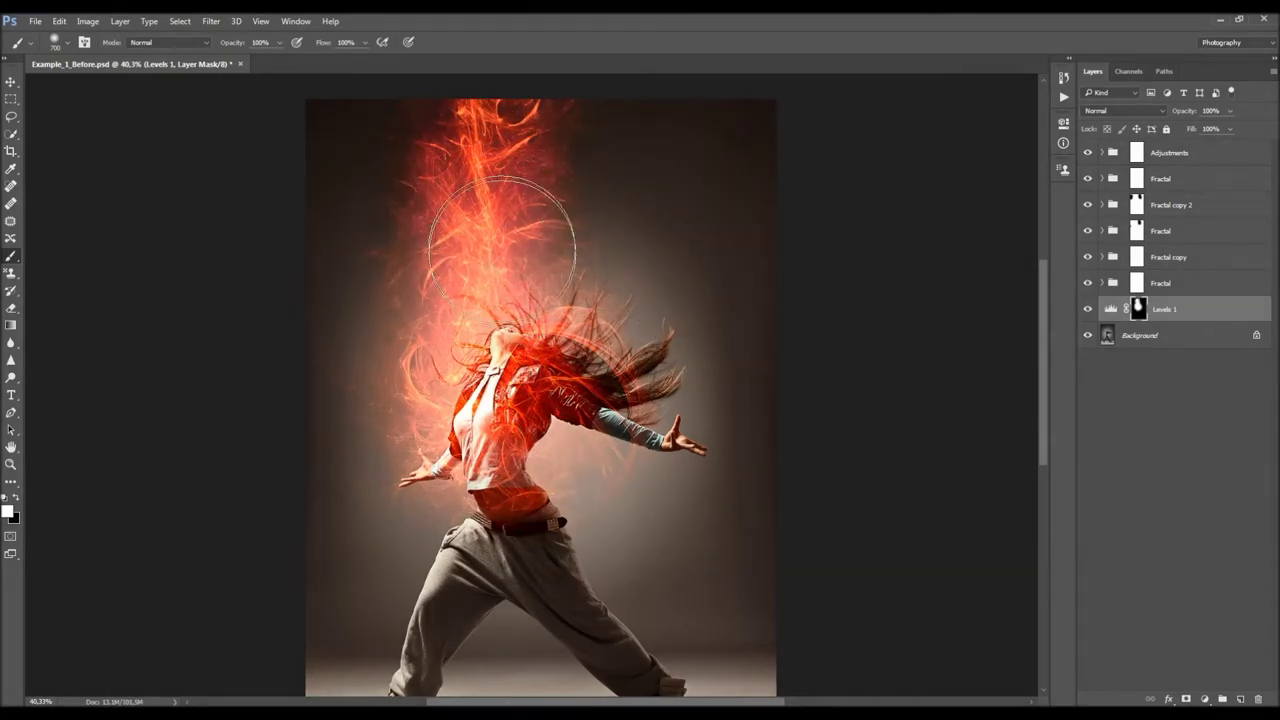
{"action": "key", "text": "v"}
- Compare the image with the masked Levels 1 layer hidden and shown, checking the fire area up close
{"action": "scroll", "coordinate": [501, 256], "scroll_direction": "down", "scroll_amount": 6}
{"action": "scroll", "coordinate": [506, 260], "scroll_direction": "up", "scroll_amount": 3}
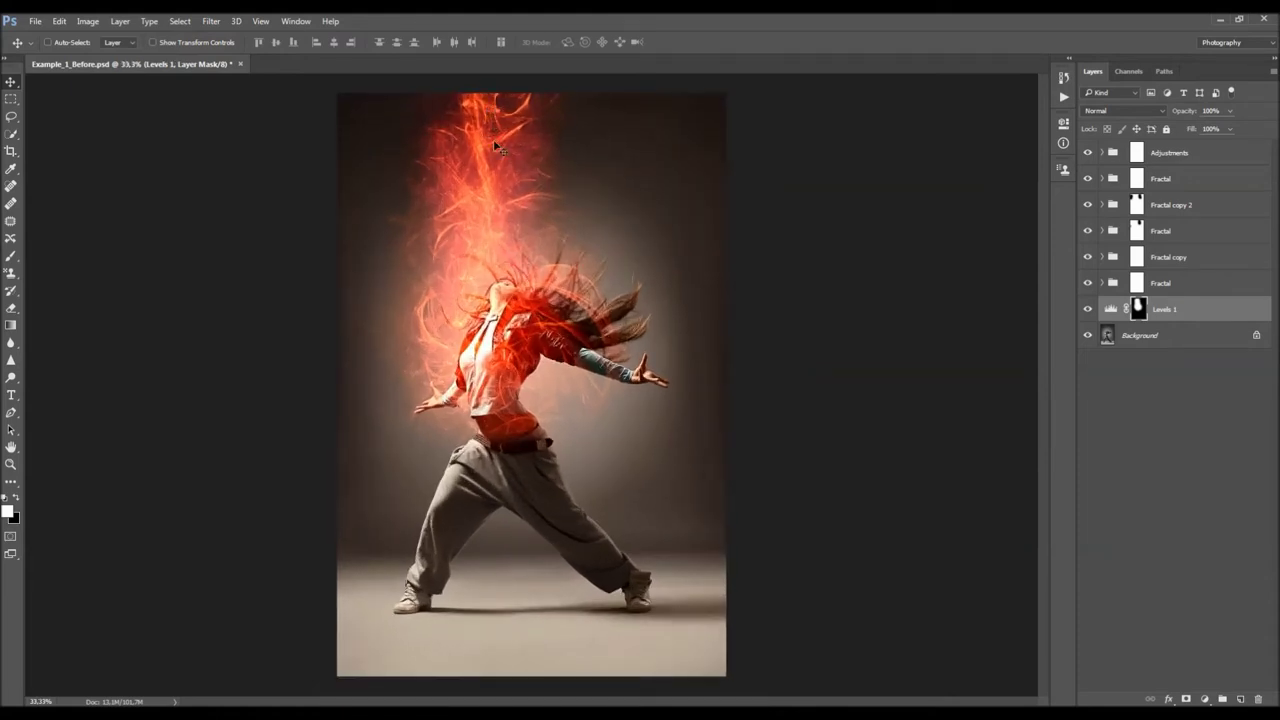
{"action": "left_click", "coordinate": [1087, 311]}
{"action": "left_click", "coordinate": [1087, 311]}
{"action": "left_click", "coordinate": [1088, 311]}
{"action": "left_click", "coordinate": [1088, 311]}
{"action": "scroll", "coordinate": [476, 127], "scroll_direction": "up", "scroll_amount": 4}
{"action": "scroll", "coordinate": [532, 350], "scroll_direction": "down", "scroll_amount": 1}
{"action": "scroll", "coordinate": [543, 378], "scroll_direction": "down", "scroll_amount": 2}
- Try darkening the midtones of the Levels 1 adjustment further, and undo the change
{"action": "double_click", "coordinate": [1110, 310]}
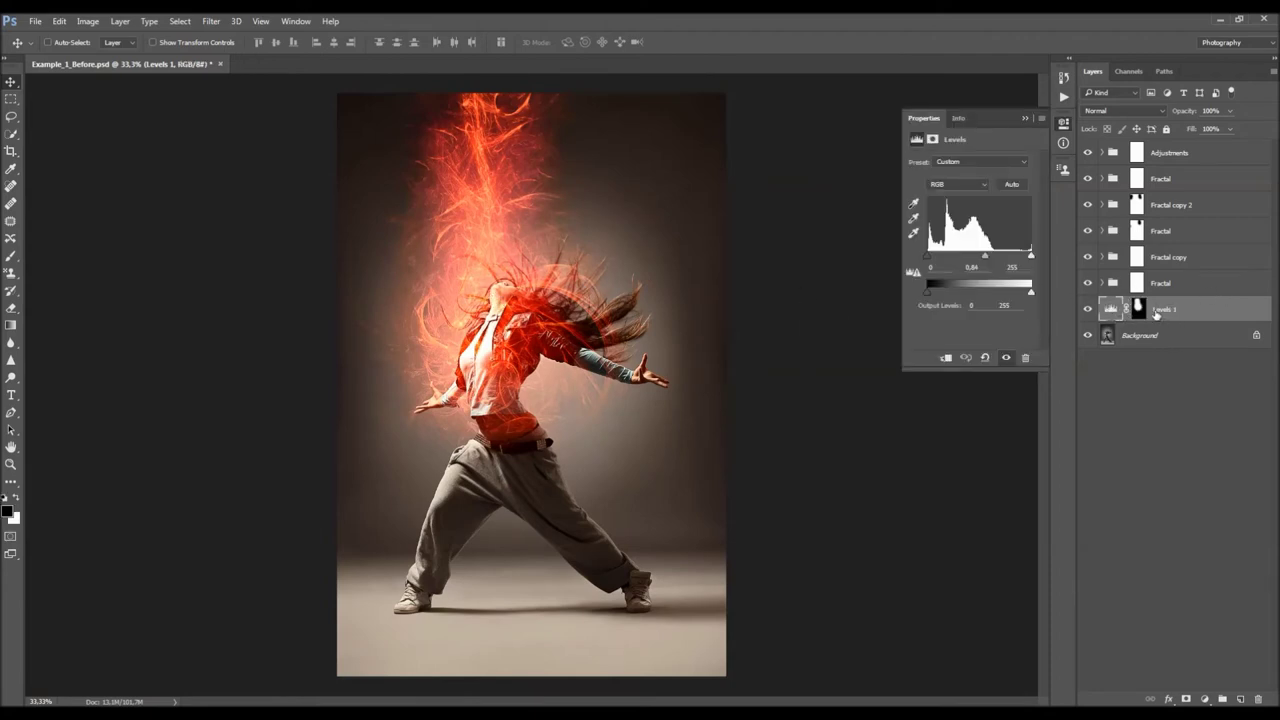
{"action": "left_click", "coordinate": [1138, 310]}
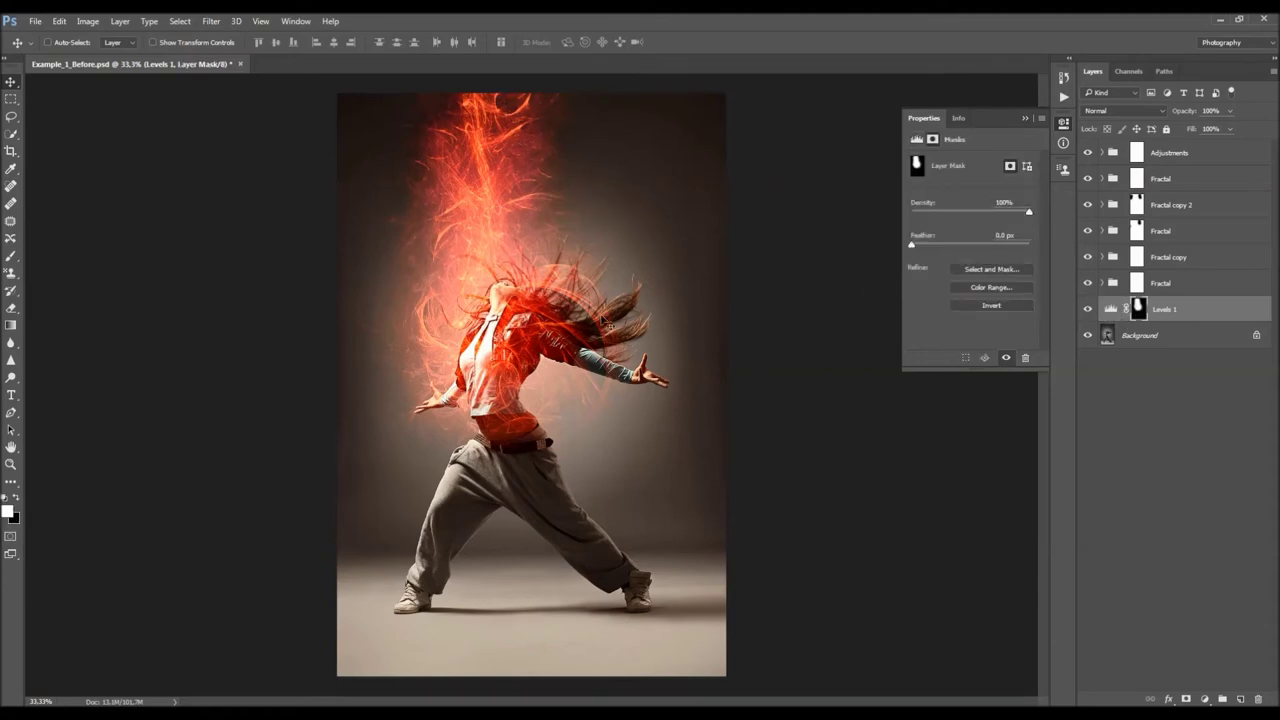
{"action": "left_click", "coordinate": [1112, 310]}
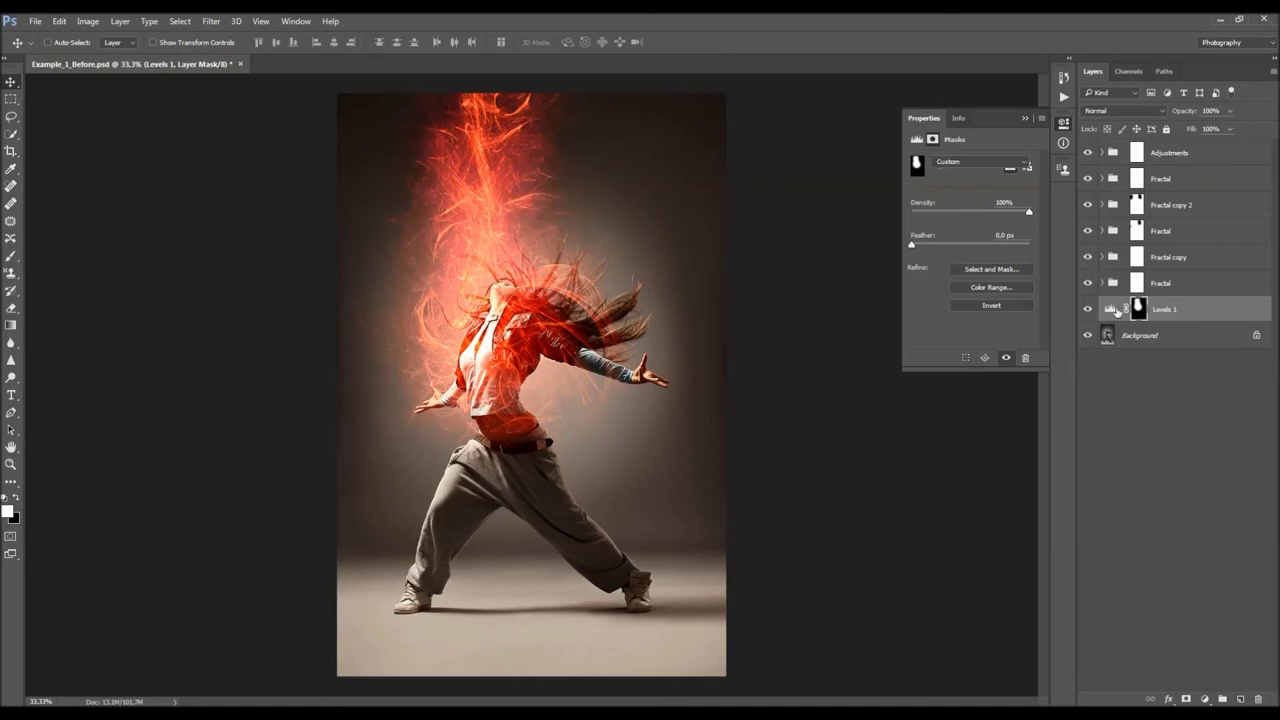
{"action": "mouse_move", "coordinate": [978, 261]}
{"action": "left_mouse_down"}
{"action": "mouse_move", "coordinate": [956, 261]}
{"action": "mouse_move", "coordinate": [998, 260]}
{"action": "left_mouse_up"}
{"action": "key", "text": "ctrl+z"}
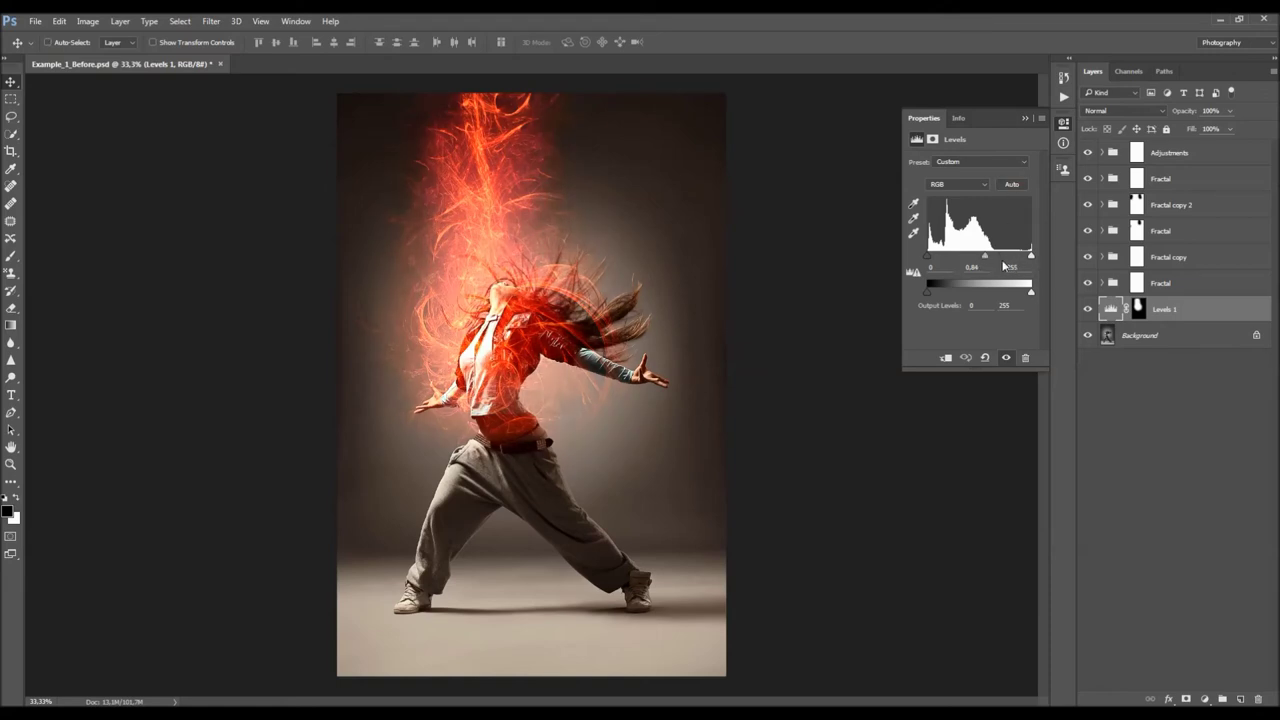
{"action": "left_click", "coordinate": [1026, 119]}
- Check the effect of Levels 1 on the whole image once more by hiding and showing it
{"action": "left_click", "coordinate": [1088, 309]}
{"action": "left_click", "coordinate": [1088, 309]}
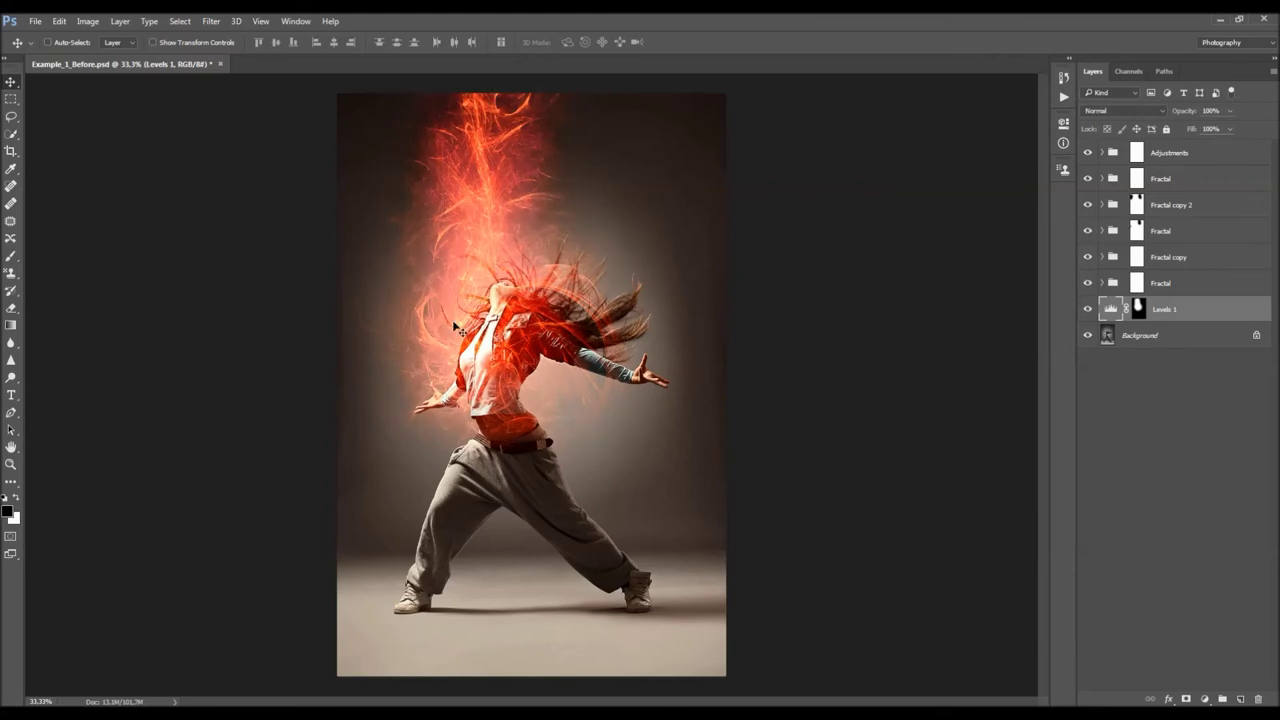
{"action": "scroll", "coordinate": [584, 232], "scroll_direction": "down", "scroll_amount": 2}
{"action": "scroll", "coordinate": [564, 228], "scroll_direction": "up", "scroll_amount": 1}
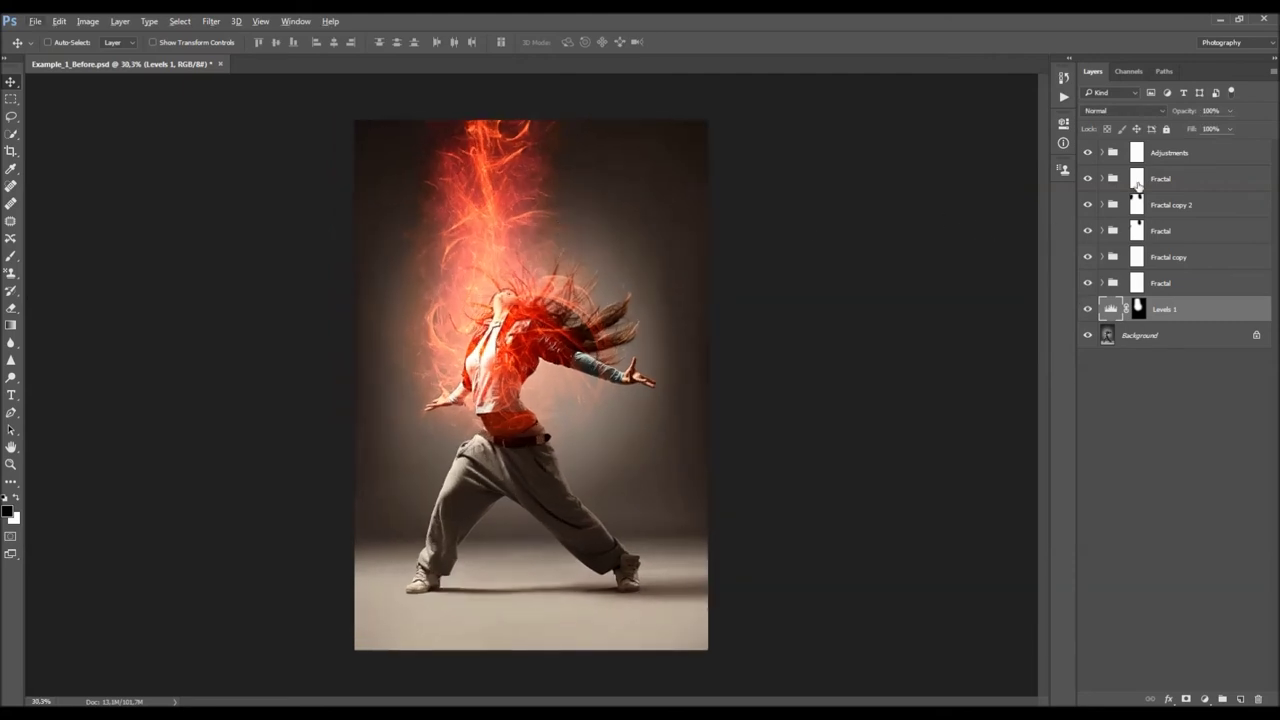
- Duplicate the Background, move the copy to the top of the layer stack and hide it for a before/after comparison
{"action": "left_click", "coordinate": [1170, 336]}
{"action": "key", "text": "ctrl+j"}
{"action": "left_click_drag", "start_coordinate": [1185, 335], "coordinate": [1183, 152]}
{"action": "key", "text": "ctrl+plus"}
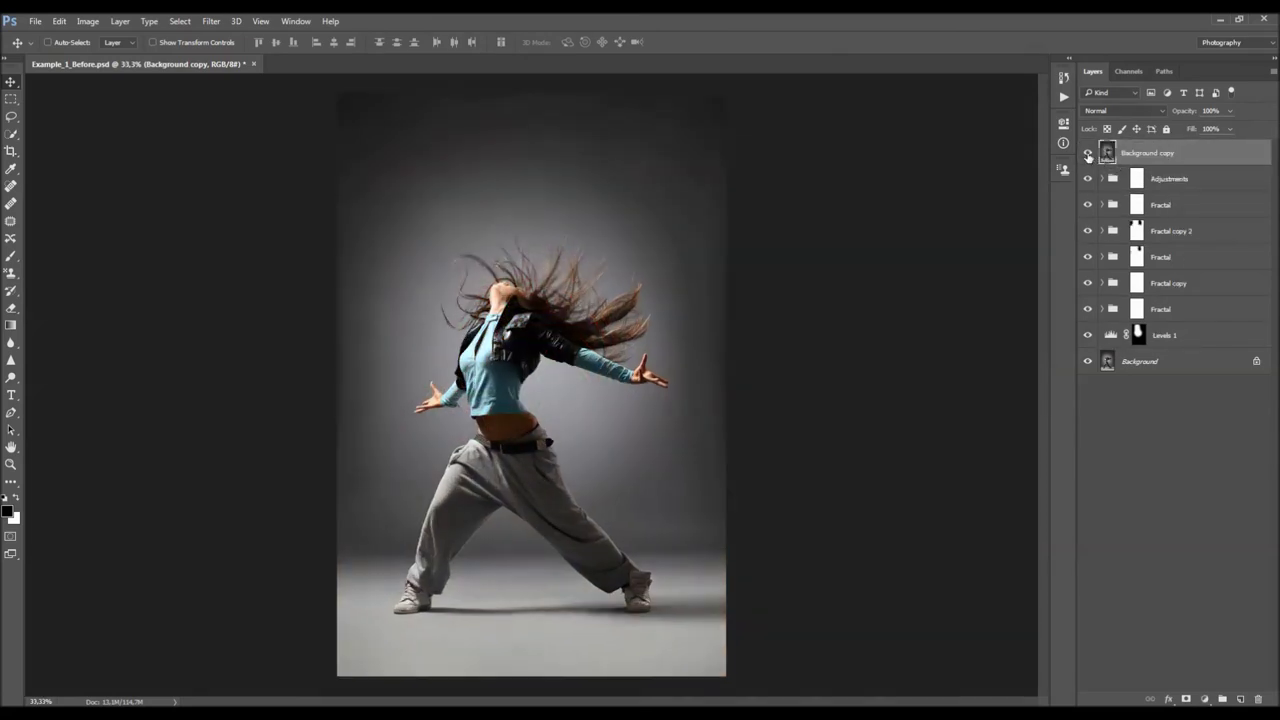
{"action": "left_click", "coordinate": [1088, 154]}
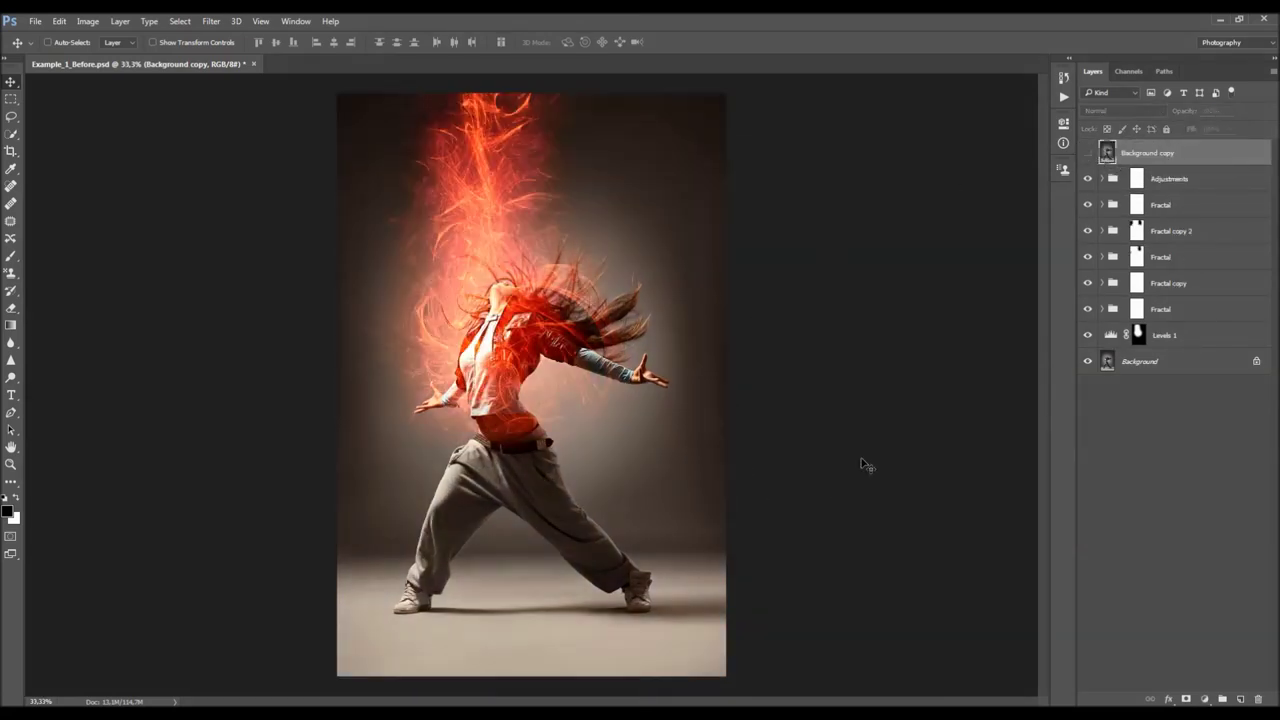